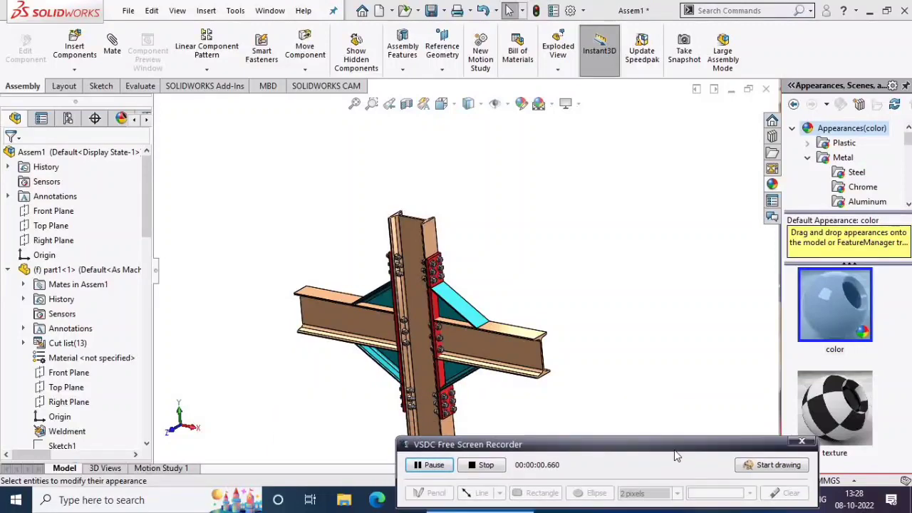
# Orbit and zoom around the finished beam-column cross joint to review it from several angles.
pyautogui.moveTo(356, 408)
pyautogui.mouseDown(button='middle')
pyautogui.moveTo(437, 356)
pyautogui.moveTo(456, 328)
pyautogui.mouseUp(button='middle')
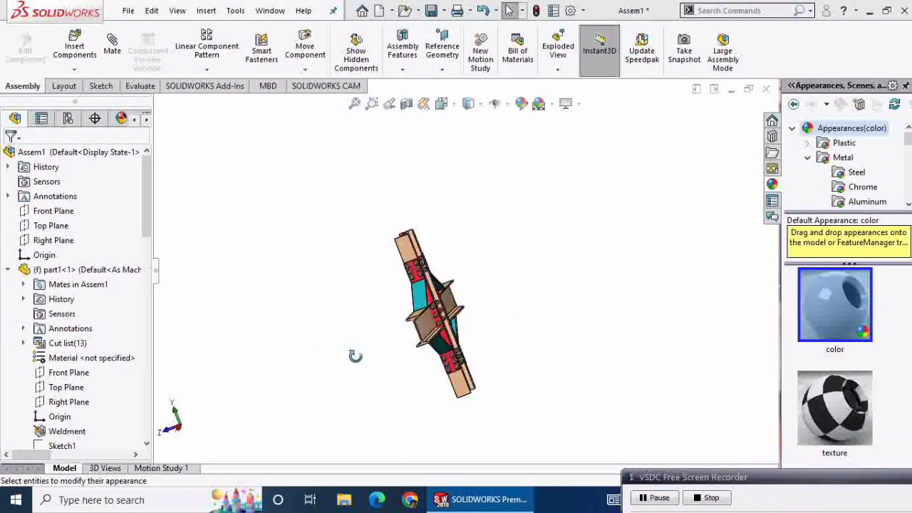
pyautogui.scroll(-5, 478, 285)
pyautogui.moveTo(477, 285)
pyautogui.mouseDown(button='middle')
pyautogui.moveTo(301, 345)
pyautogui.moveTo(312, 371)
pyautogui.mouseUp(button='middle')
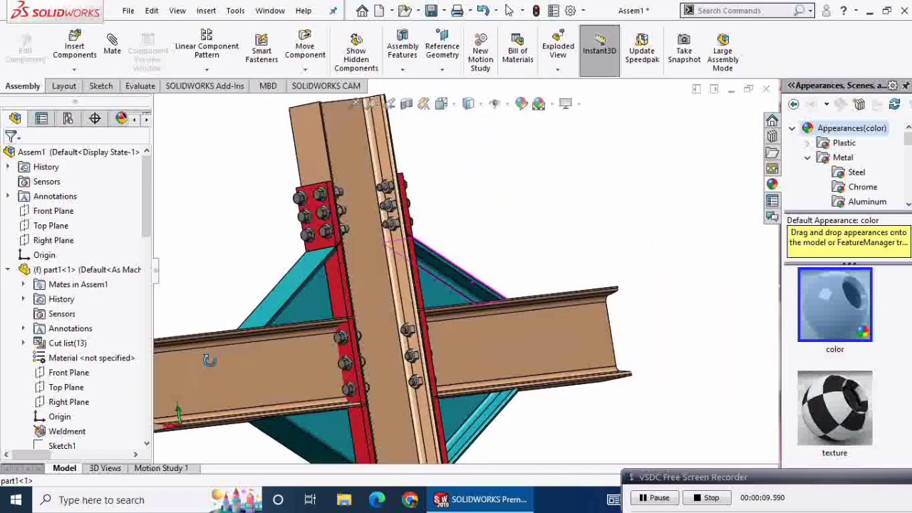
pyautogui.scroll(3, 450, 401)
pyautogui.scroll(-2, 450, 401)
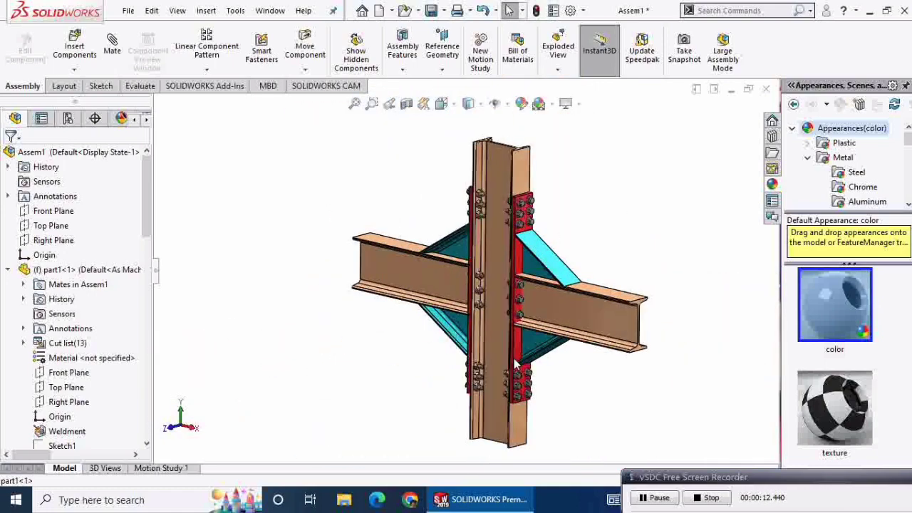
pyautogui.moveTo(450, 401); pyautogui.dragTo(147, 427, button='middle')
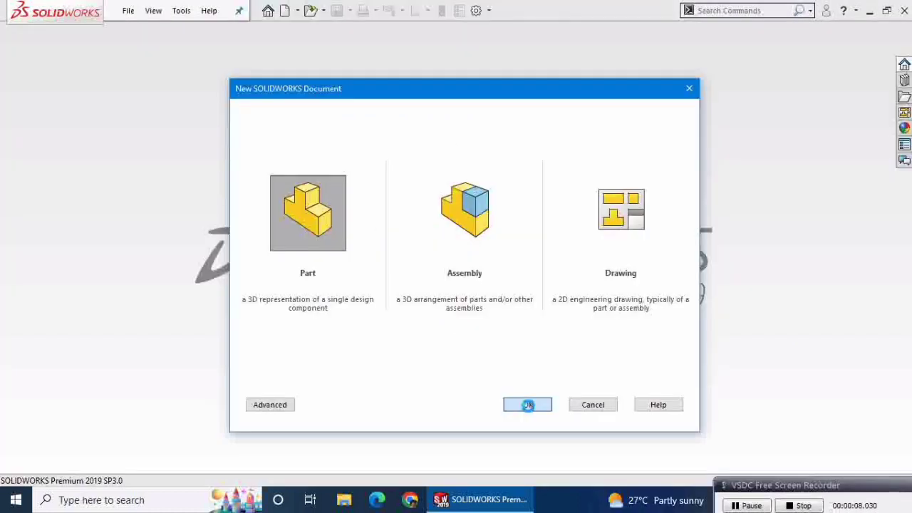
# Create a new part and draw a vertical midpoint line through the origin on the Front Plane.
pyautogui.click(527, 404)
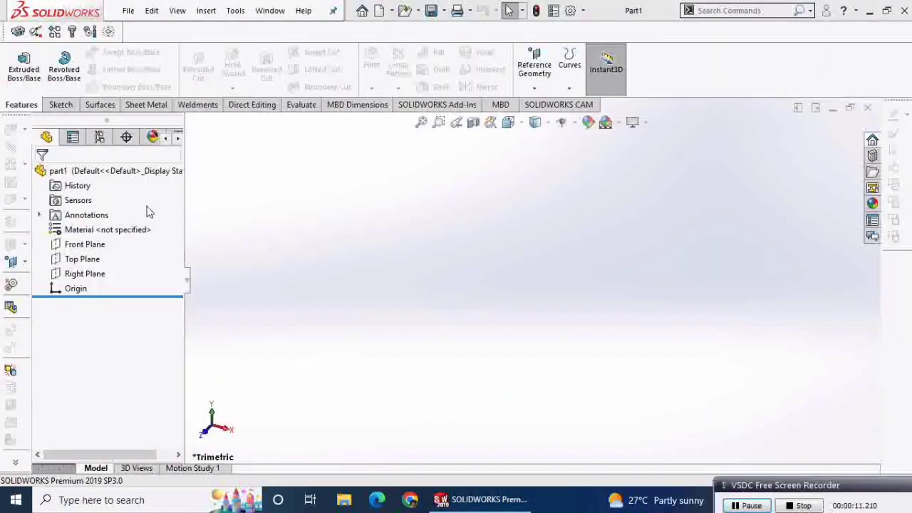
pyautogui.click(105, 245)
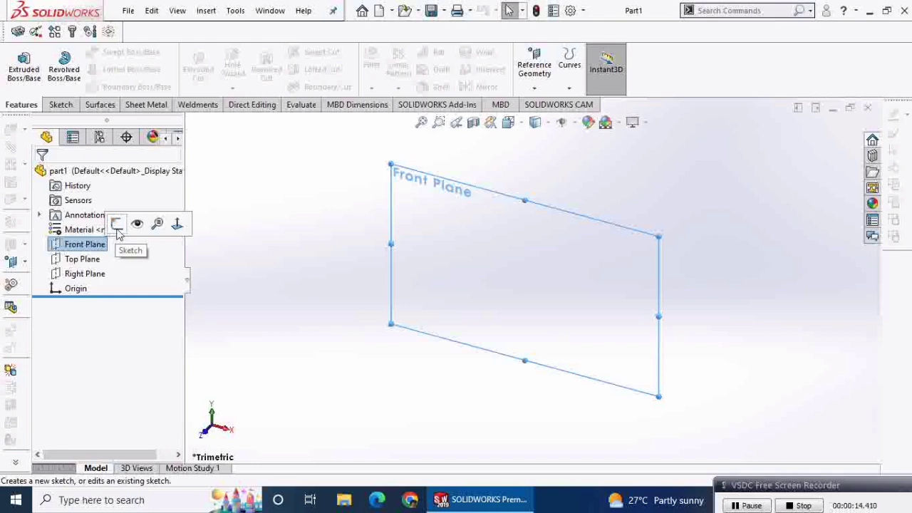
pyautogui.click(116, 226)
pyautogui.click(100, 58)
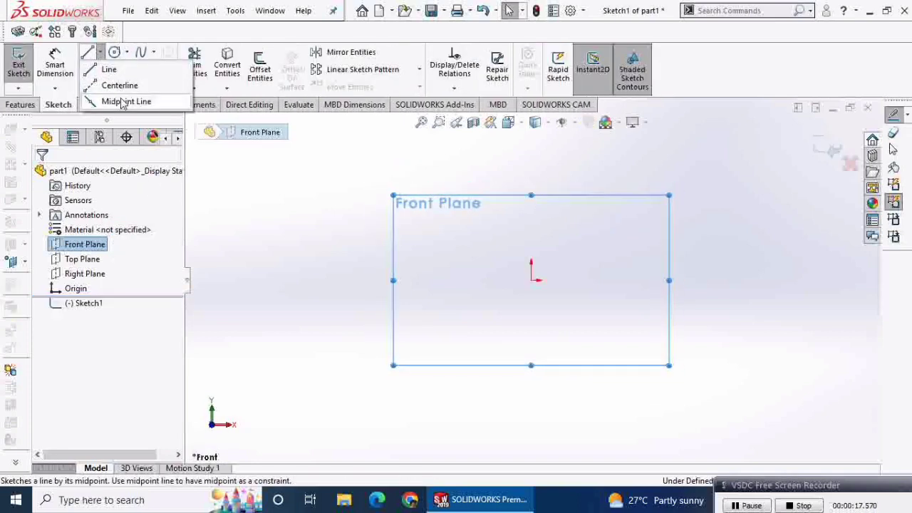
pyautogui.click(122, 100)
pyautogui.click(531, 280)
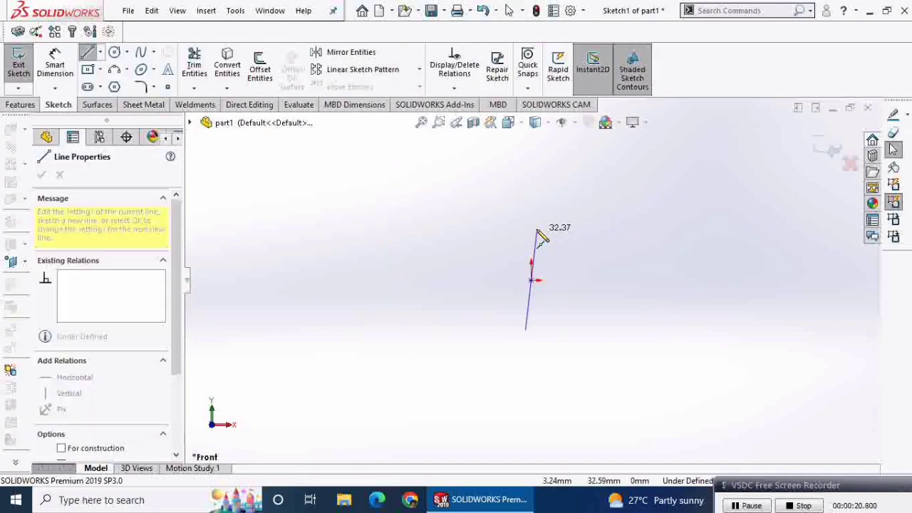
pyautogui.click(530, 180)
pyautogui.rightClick(576, 154)
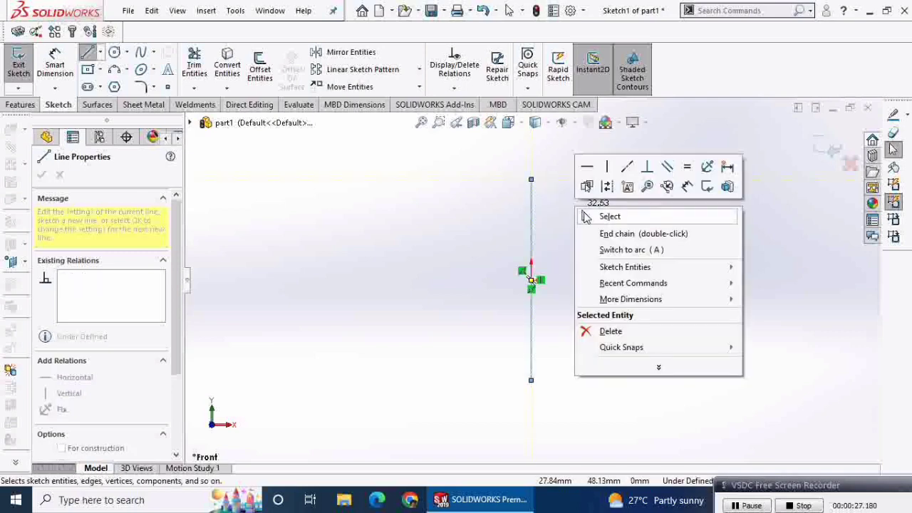
pyautogui.click(610, 214)
# Draw a horizontal midpoint line centred on the origin.
pyautogui.click(100, 52)
pyautogui.click(125, 100)
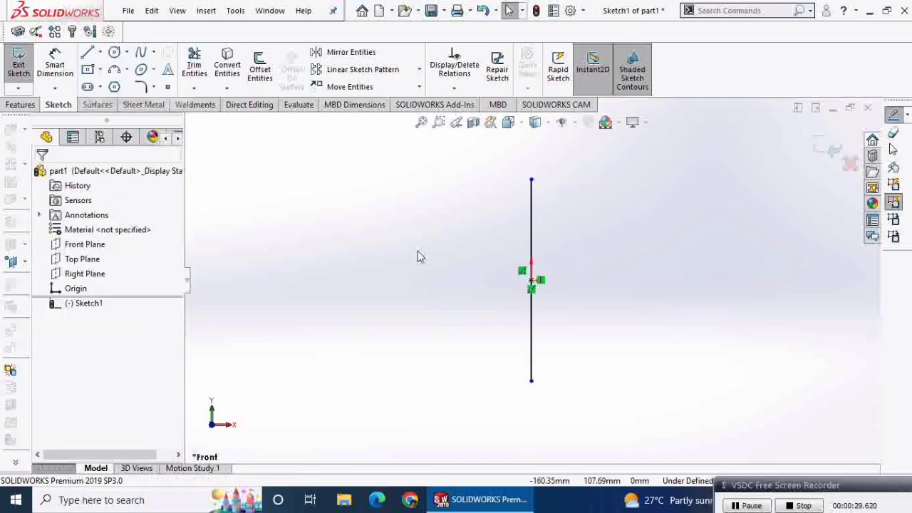
pyautogui.click(532, 280)
pyautogui.click(677, 280)
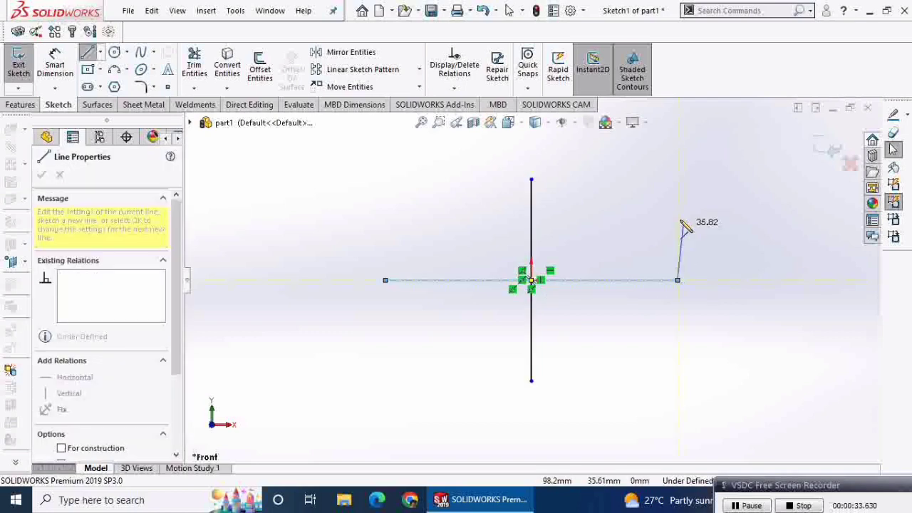
pyautogui.rightClick(688, 225)
pyautogui.click(687, 226)
# Dimension the vertical line 700 mm and the horizontal line 850 mm.
pyautogui.click(55, 64)
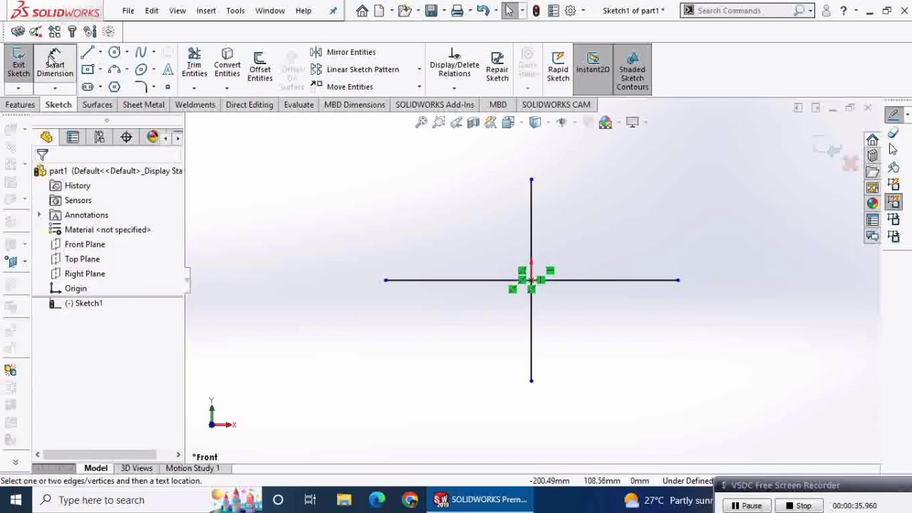
pyautogui.click(514, 223)
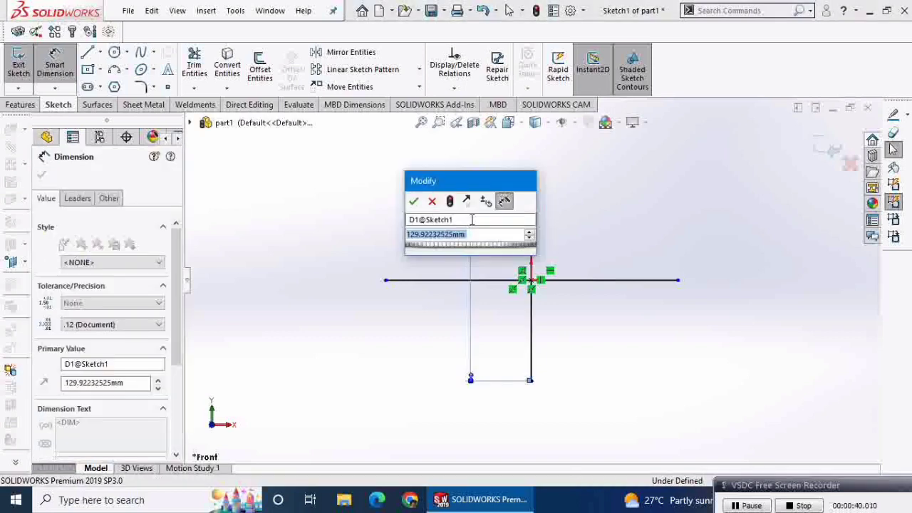
pyautogui.click(470, 221)
pyautogui.write('700')
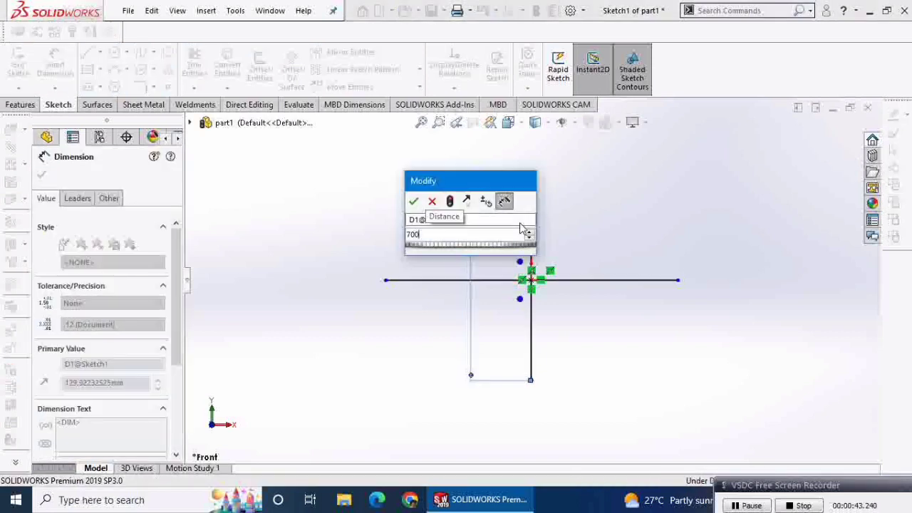
pyautogui.press('Return')
pyautogui.click(502, 282)
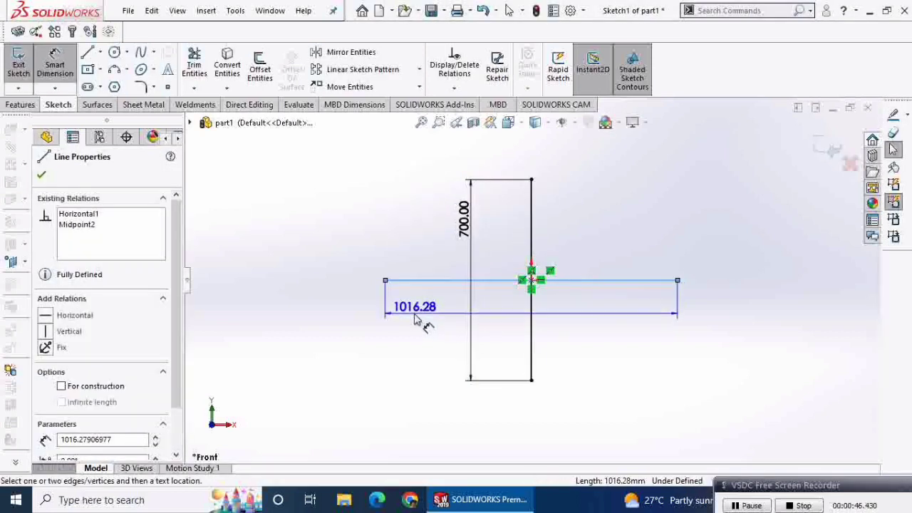
pyautogui.click(415, 314)
pyautogui.write('100')
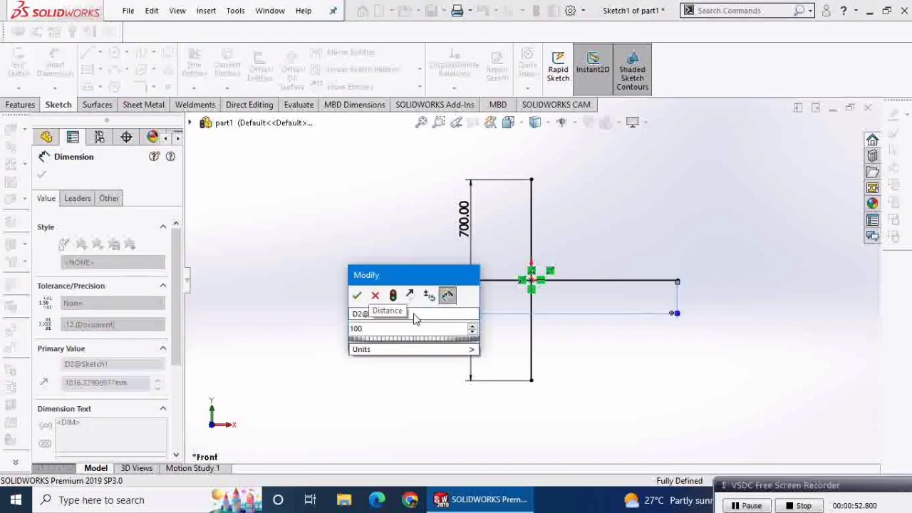
pyautogui.press('BackSpace')
pyautogui.press('BackSpace')
pyautogui.write('8')
pyautogui.write('50')
pyautogui.press('Return')
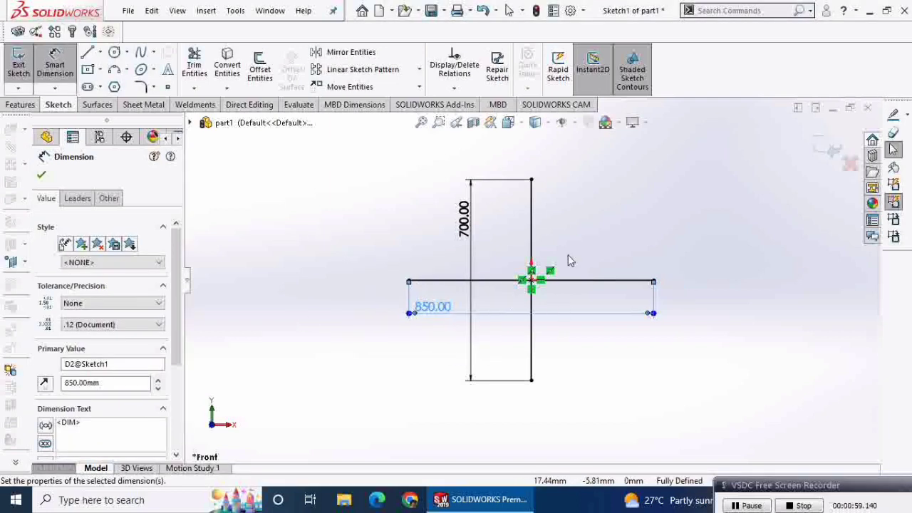
# Finish dimensioning and tilt the view to inspect the crossed lines.
pyautogui.click(40, 174)
pyautogui.moveTo(372, 259); pyautogui.dragTo(337, 305, button='middle')
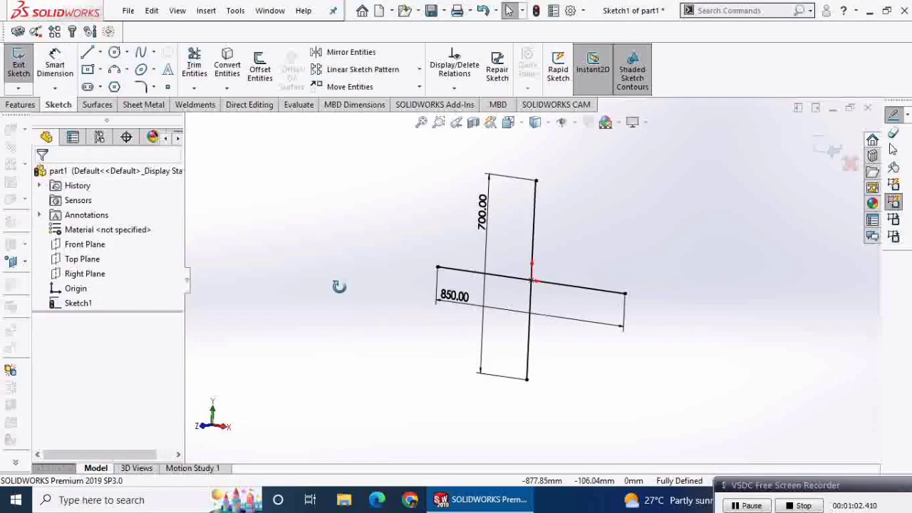
pyautogui.scroll(-4, 512, 294)
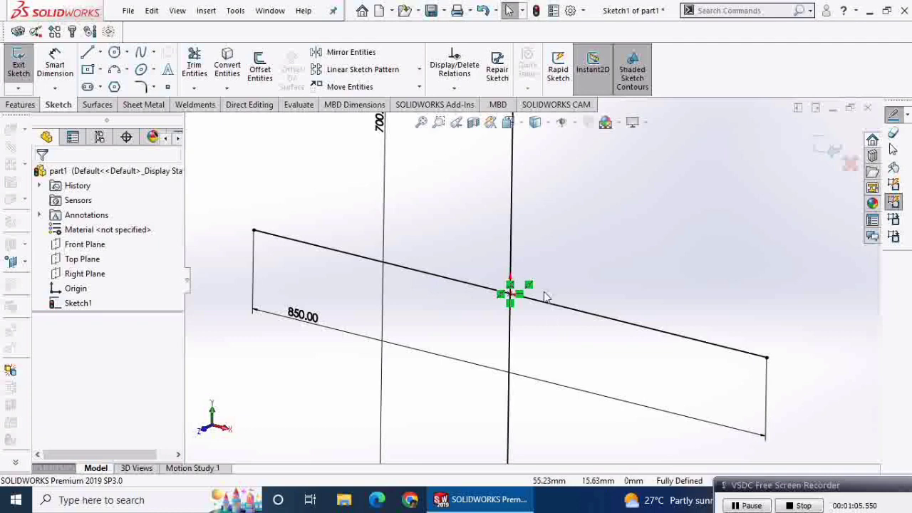
pyautogui.scroll(-3, 513, 299)
pyautogui.scroll(3, 497, 271)
pyautogui.scroll(2, 496, 272)
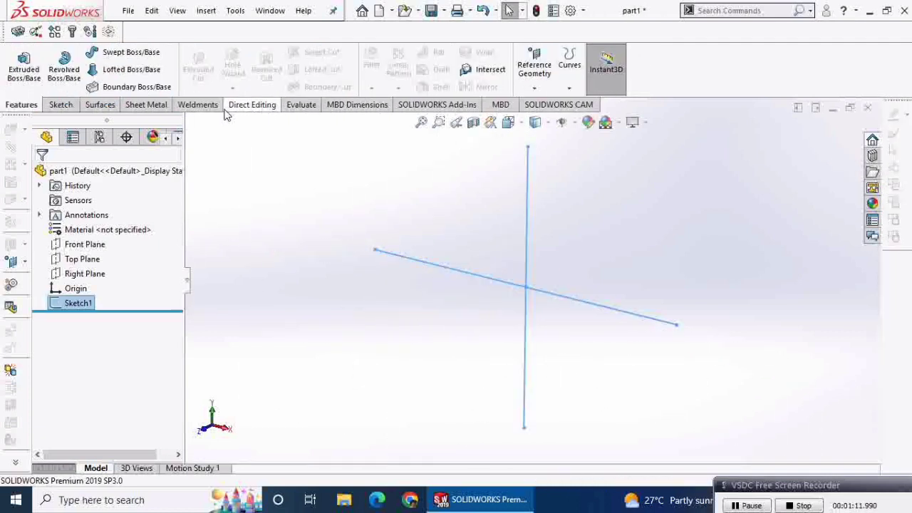
# Start a structural member along the vertical line and try sb beam and ANSI s section profiles.
pyautogui.click(200, 106)
pyautogui.click(98, 69)
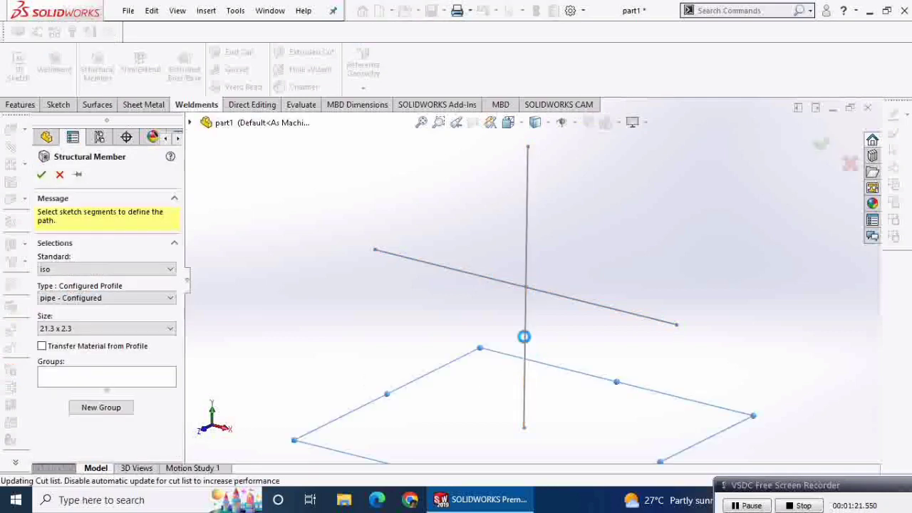
pyautogui.click(524, 340)
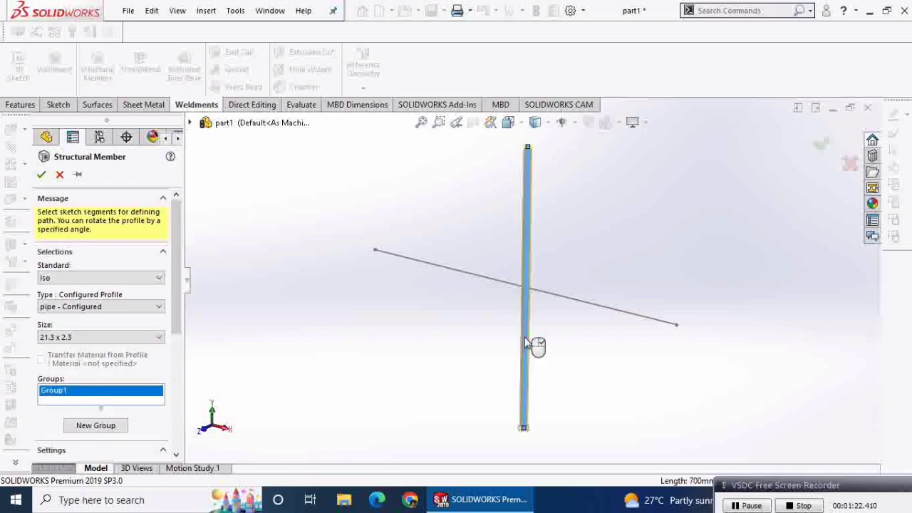
pyautogui.click(98, 306)
pyautogui.click(98, 357)
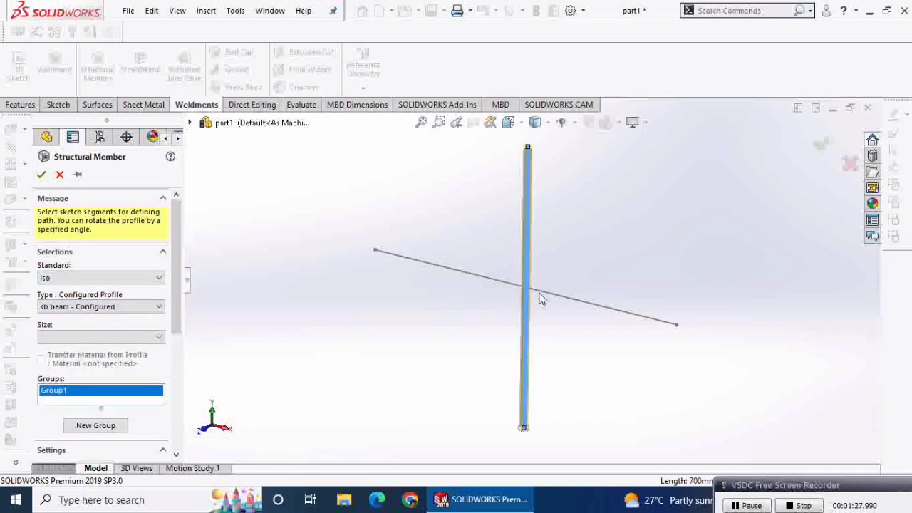
pyautogui.click(101, 279)
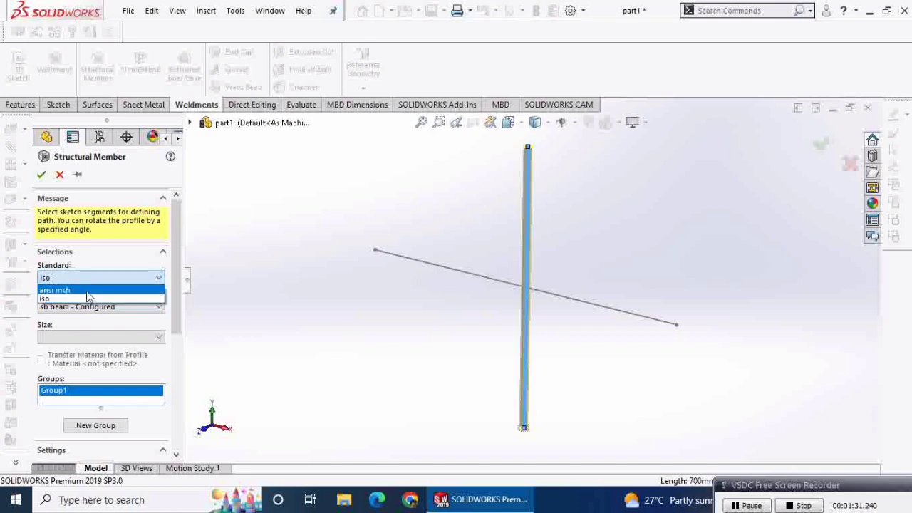
pyautogui.click(86, 289)
pyautogui.click(86, 308)
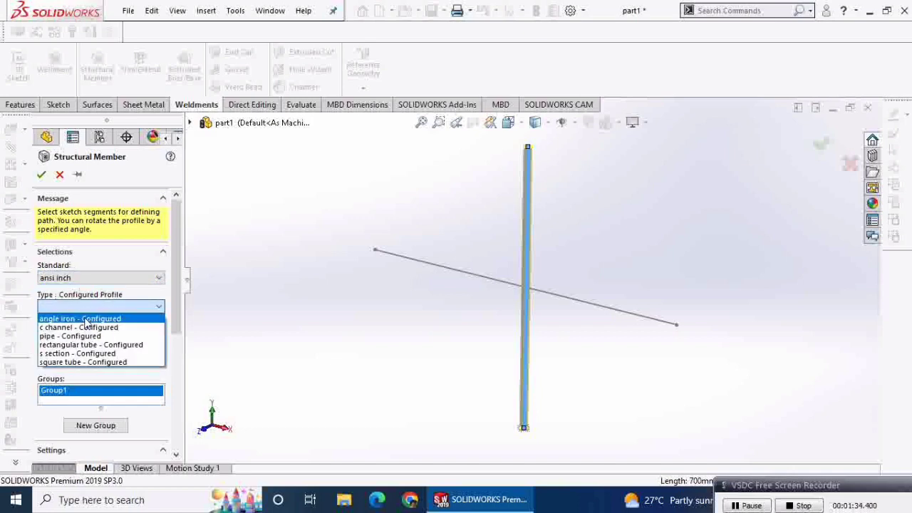
pyautogui.click(92, 354)
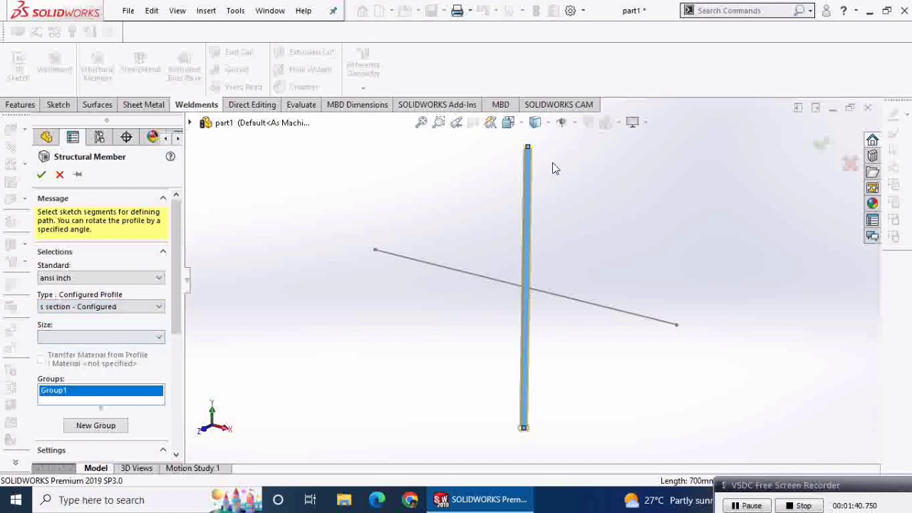
# Switch back to the ISO standard and choose the sb beam 120 x 12 profile.
pyautogui.scroll(-3, 527, 178)
pyautogui.scroll(-3, 524, 185)
pyautogui.click(93, 306)
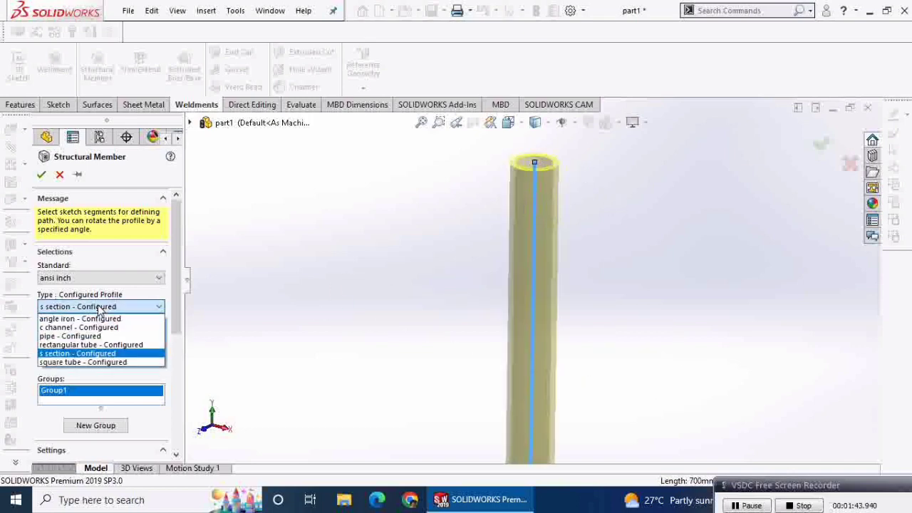
pyautogui.click(92, 329)
pyautogui.click(99, 277)
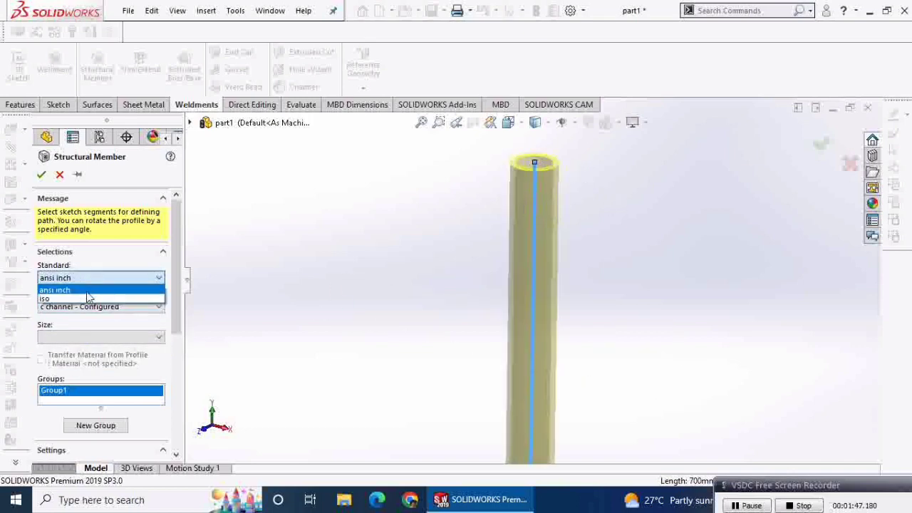
pyautogui.click(57, 294)
pyautogui.click(89, 307)
pyautogui.click(101, 354)
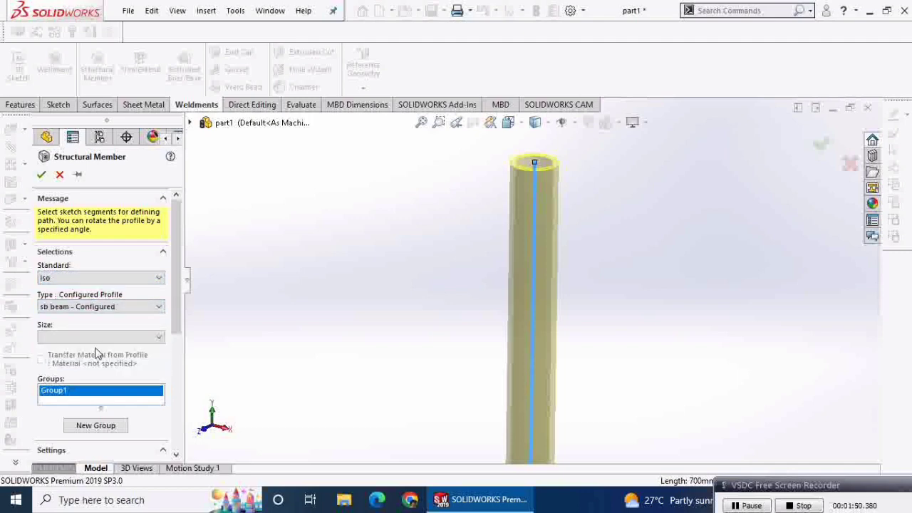
pyautogui.click(100, 337)
pyautogui.click(90, 369)
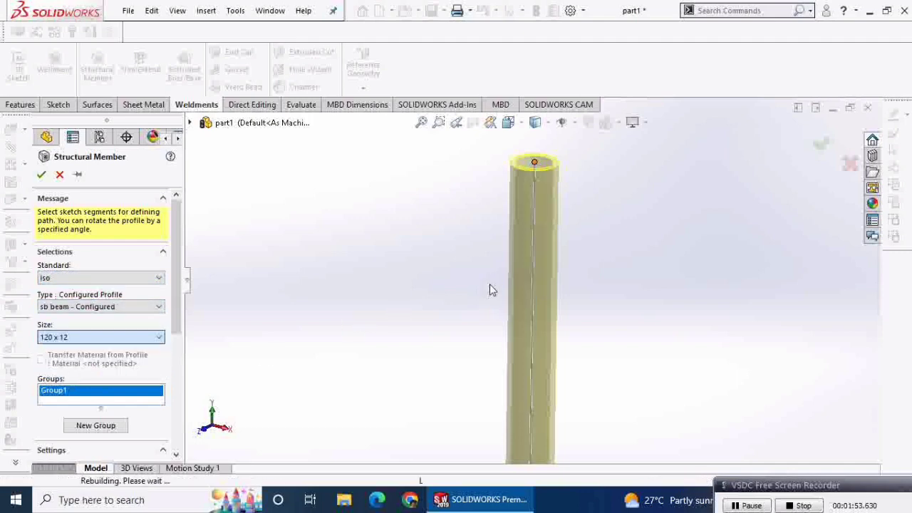
# Rotate the column profile 90° and accept the structural member.
pyautogui.scroll(3, 527, 292)
pyautogui.scroll(-2, 552, 329)
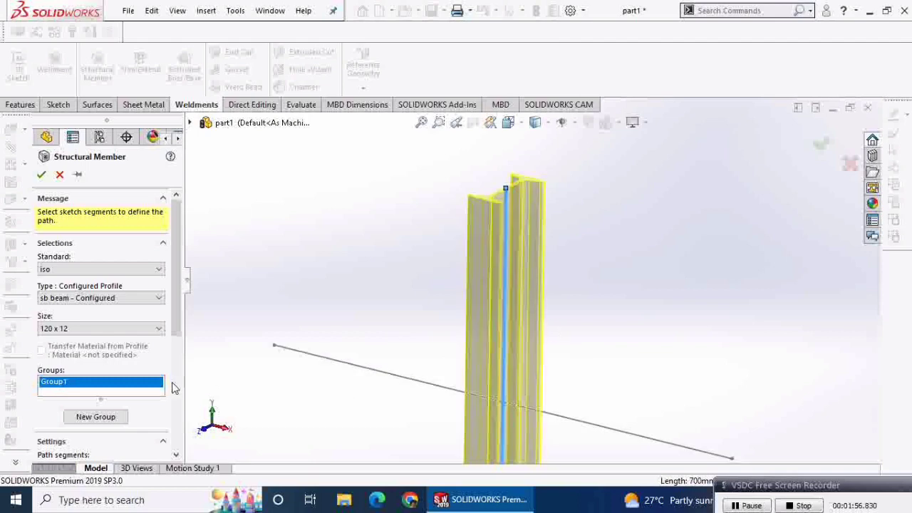
pyautogui.scroll(-5, 105, 420)
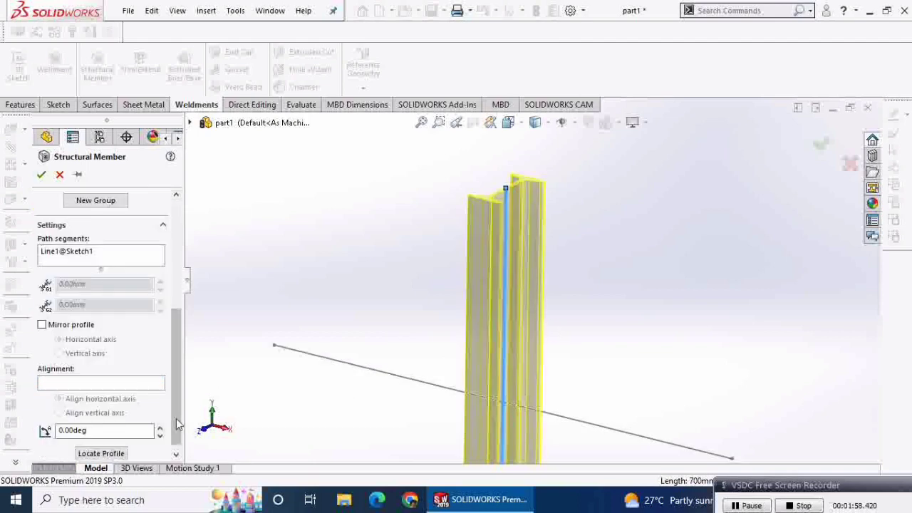
pyautogui.click(42, 326)
pyautogui.click(42, 326)
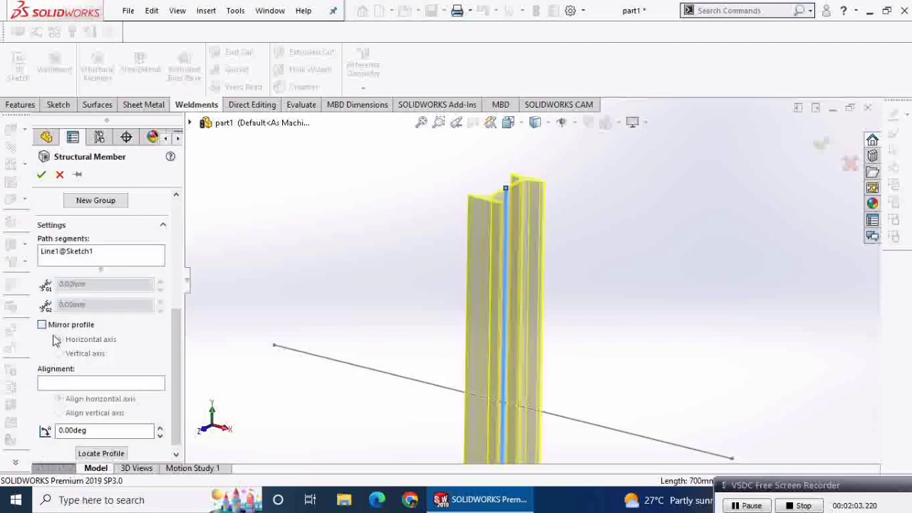
pyautogui.press('space')
pyautogui.write('0')
pyautogui.press('Return')
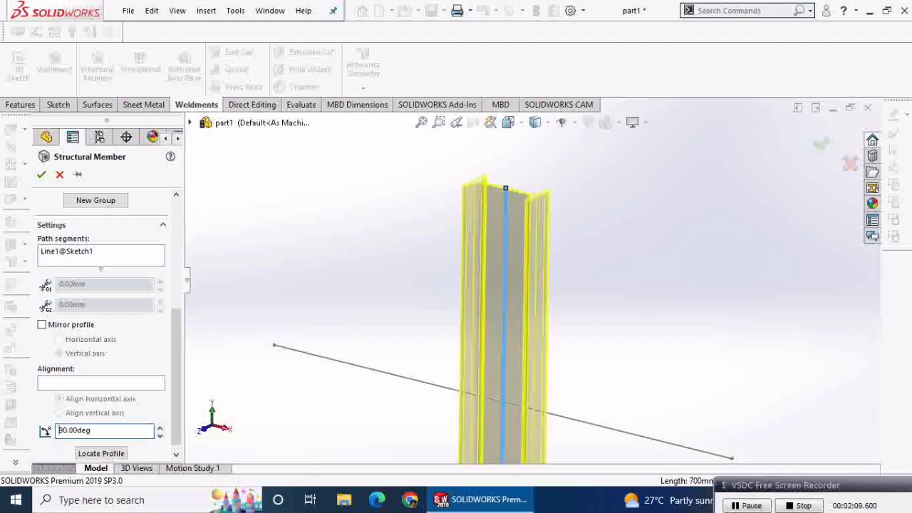
pyautogui.scroll(-2, 292, 279)
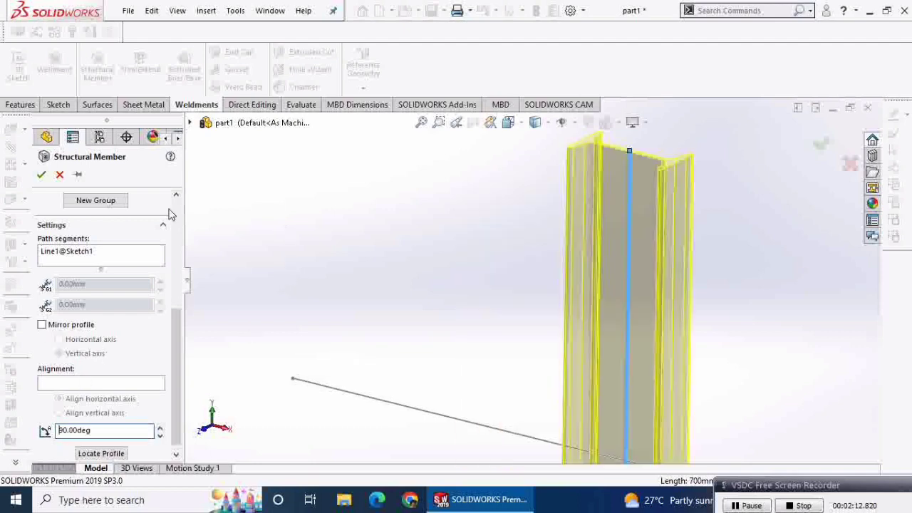
pyautogui.click(41, 175)
pyautogui.press('z')
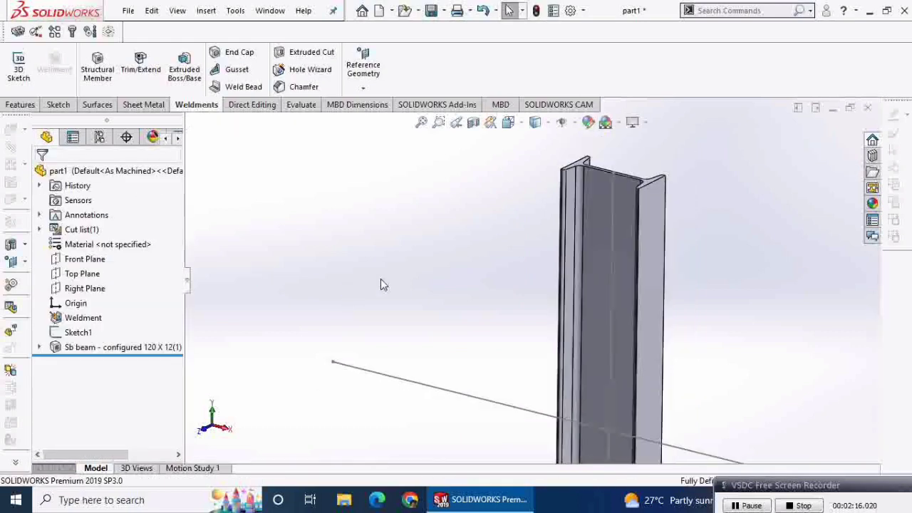
pyautogui.press('z')
pyautogui.scroll(-3, 648, 390)
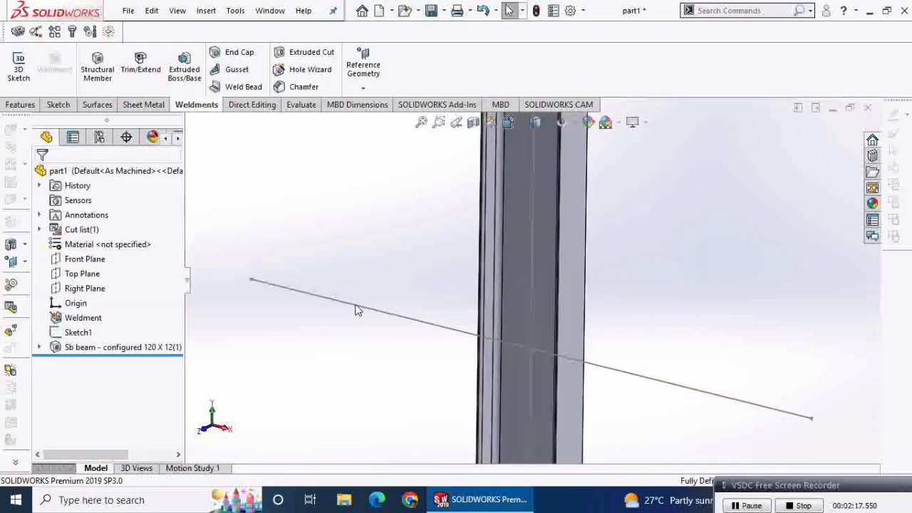
# Add a second sb beam 120 x 12 member along the horizontal line, rotated 90°.
pyautogui.click(99, 71)
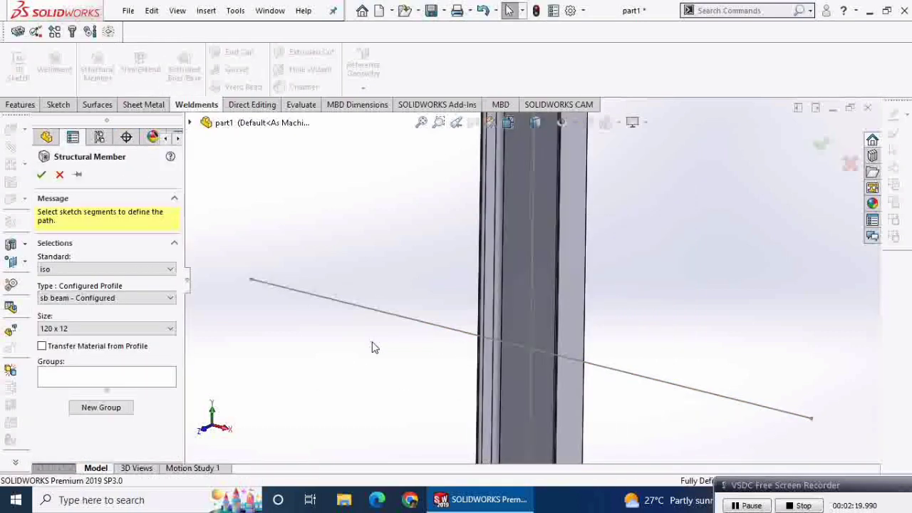
pyautogui.click(417, 326)
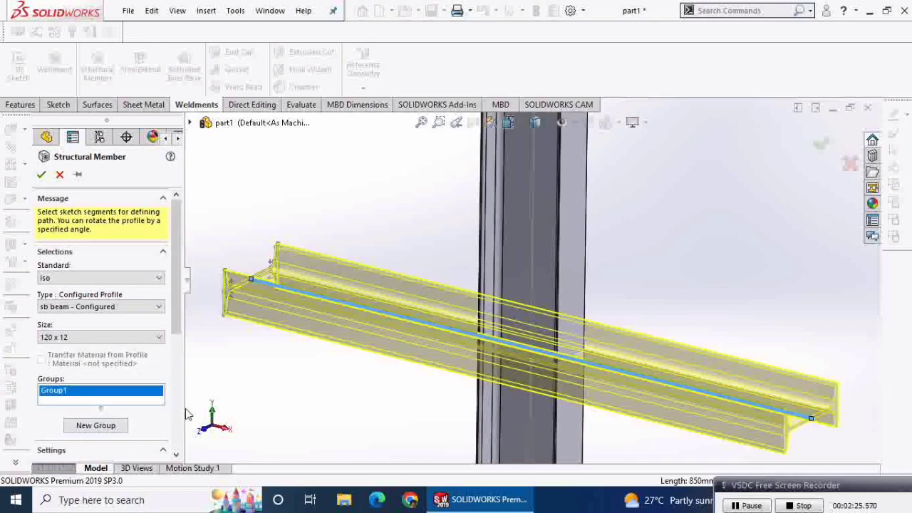
pyautogui.scroll(-5, 116, 421)
pyautogui.write('90')
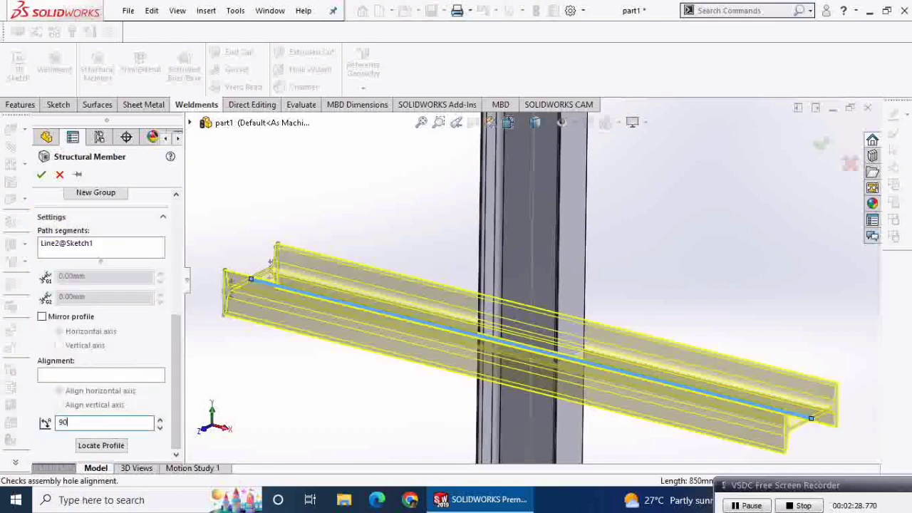
pyautogui.press('Return')
pyautogui.click(41, 175)
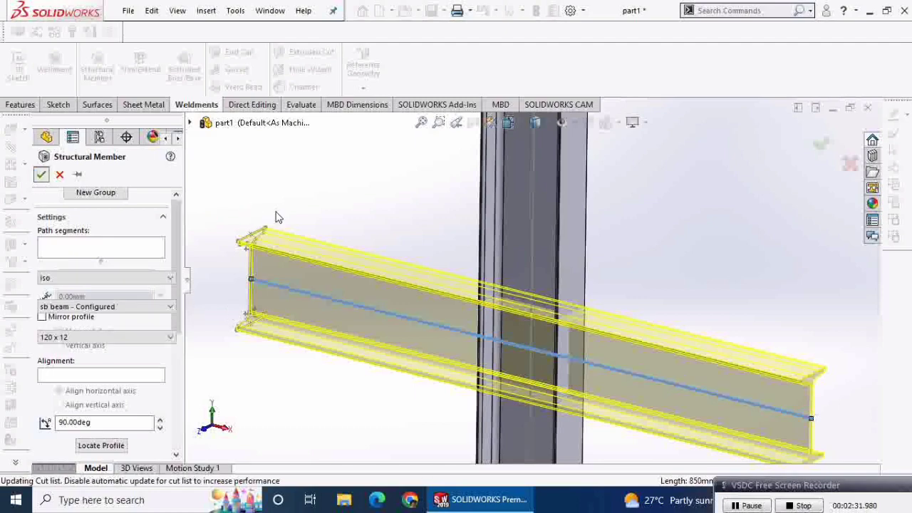
pyautogui.scroll(-5, 451, 270)
pyautogui.moveTo(450, 270)
pyautogui.mouseDown(button='middle')
pyautogui.moveTo(516, 309)
pyautogui.moveTo(532, 290)
pyautogui.moveTo(453, 369)
pyautogui.mouseUp(button='middle')
pyautogui.scroll(-5, 532, 289)
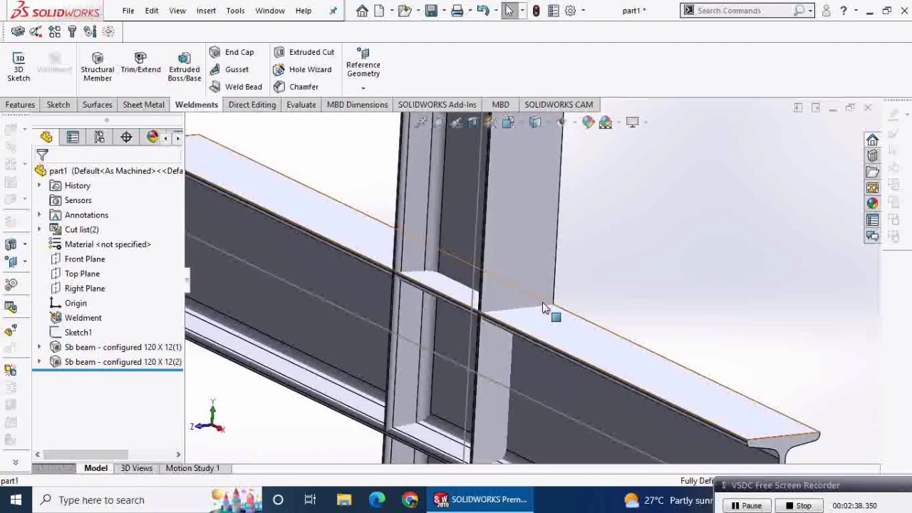
# Hide Sketch1 and then show it again.
pyautogui.click(447, 359)
pyautogui.click(505, 320)
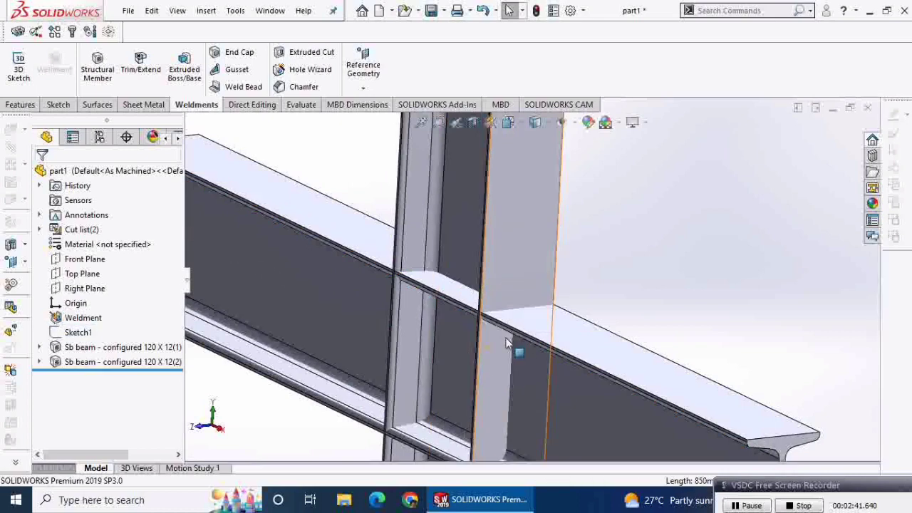
pyautogui.click(75, 332)
pyautogui.click(78, 315)
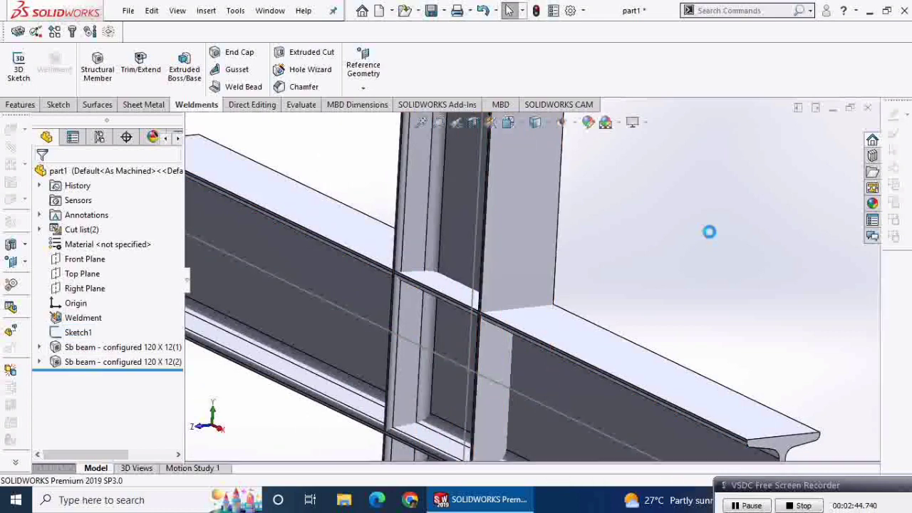
pyautogui.scroll(5, 708, 235)
# Facing the Front Plane, draw a 3D sketch brace line from the lower column to the horizontal beam.
pyautogui.click(85, 259)
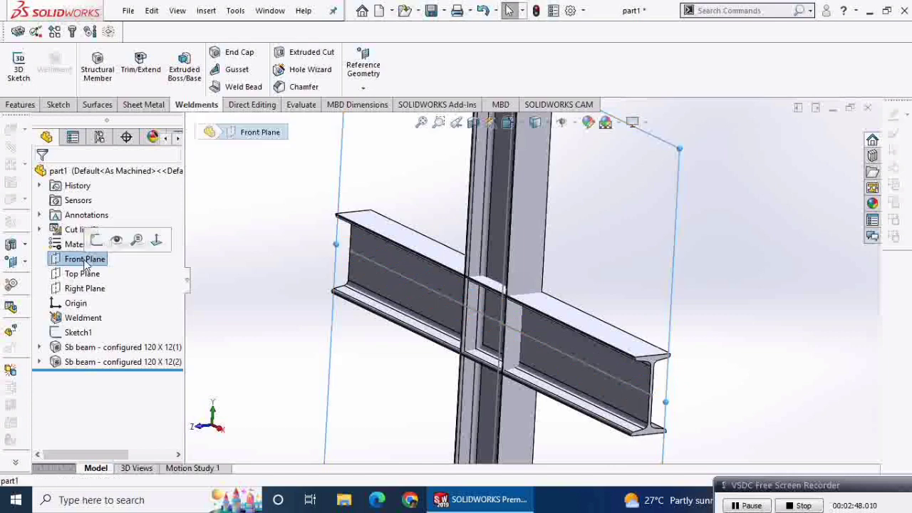
pyautogui.click(152, 241)
pyautogui.click(18, 68)
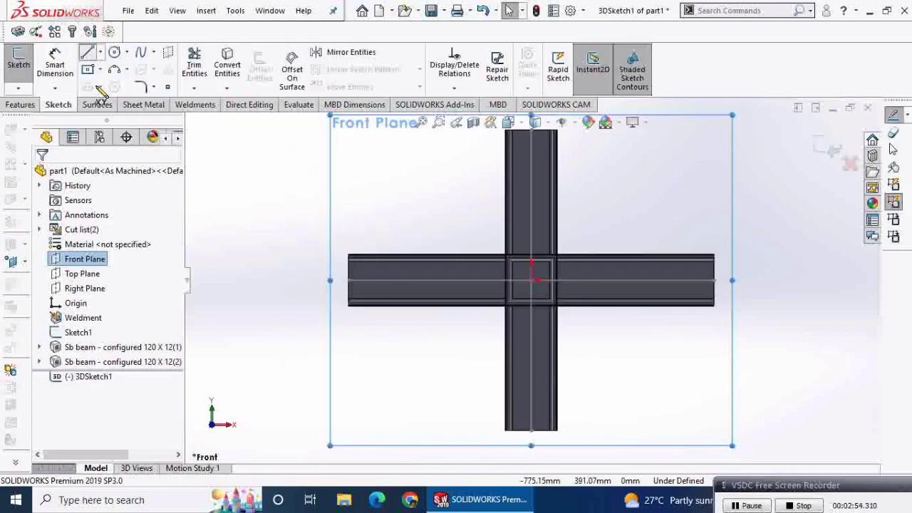
pyautogui.press('l')
pyautogui.click(535, 394)
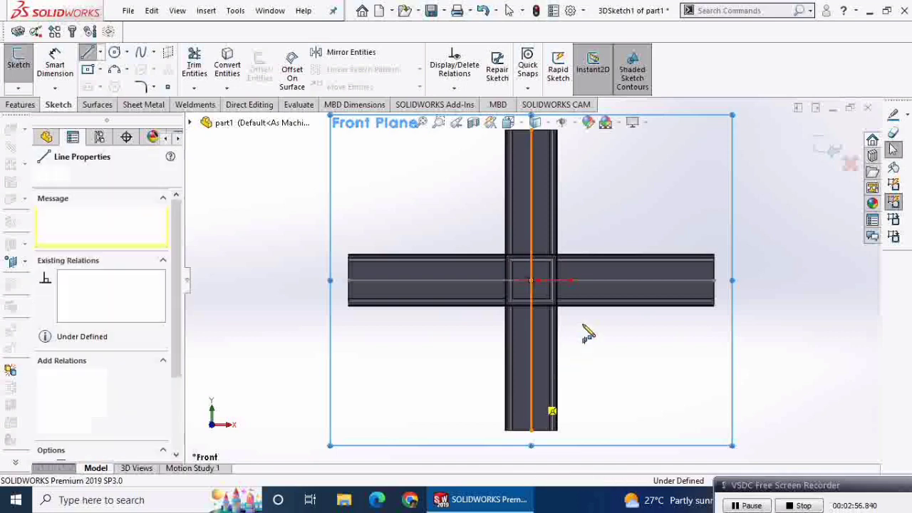
pyautogui.click(631, 282)
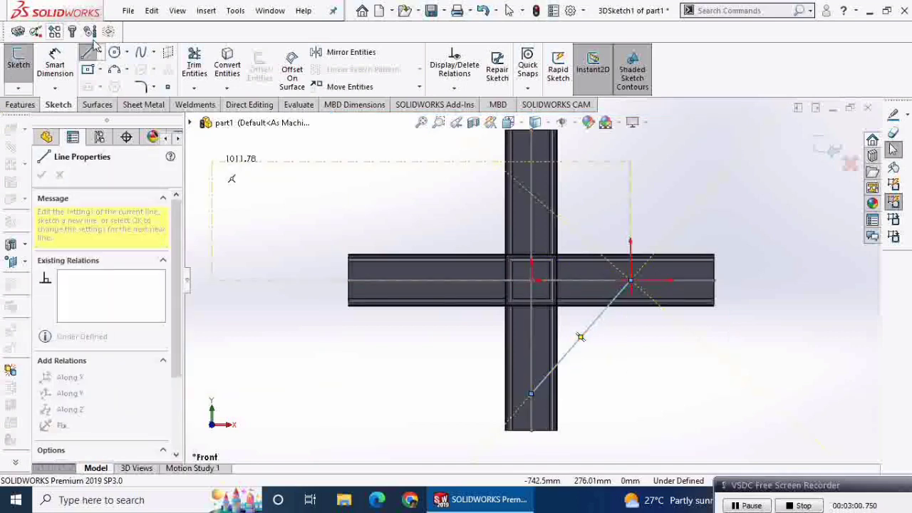
pyautogui.press('Escape')
pyautogui.press('Escape')
# Dimension the brace endpoints with a 100 mm vertical and a 220 mm horizontal offset.
pyautogui.moveTo(533, 434); pyautogui.dragTo(530, 410, button='right')
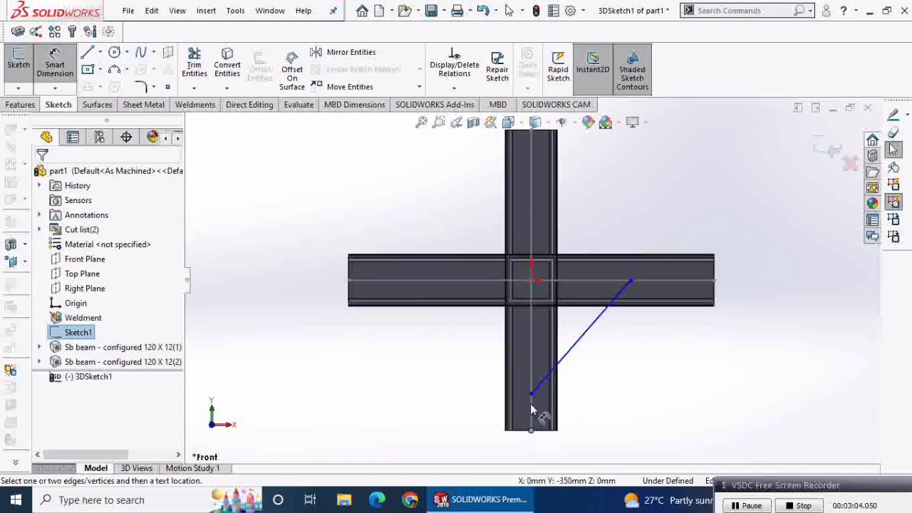
pyautogui.click(531, 394)
pyautogui.click(426, 417)
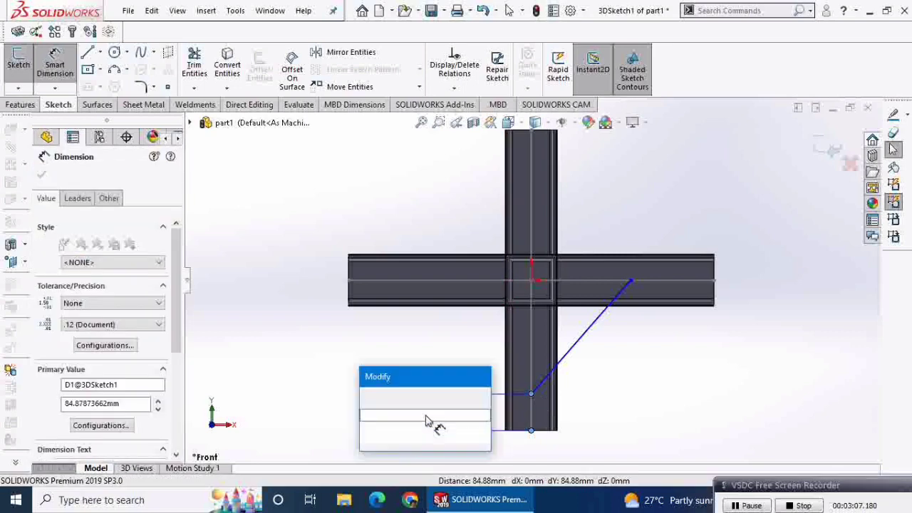
pyautogui.write('100')
pyautogui.press('Return')
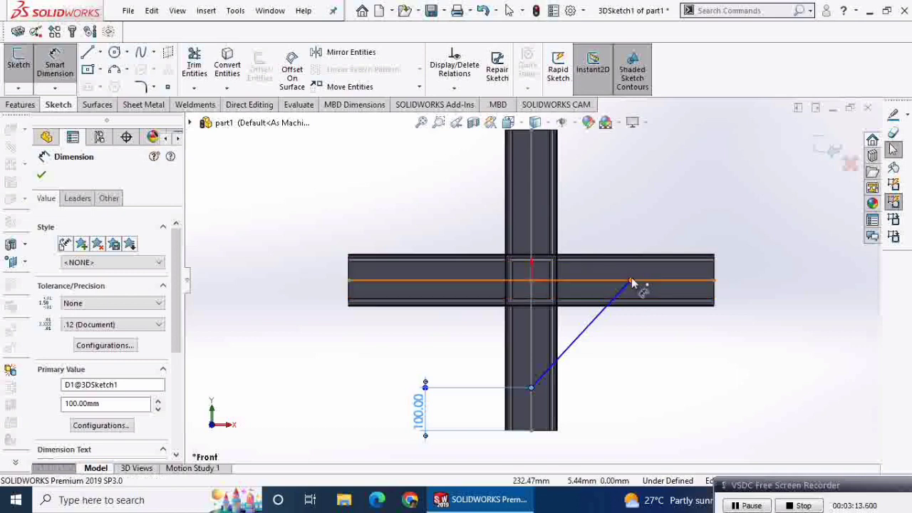
pyautogui.click(716, 282)
pyautogui.click(677, 336)
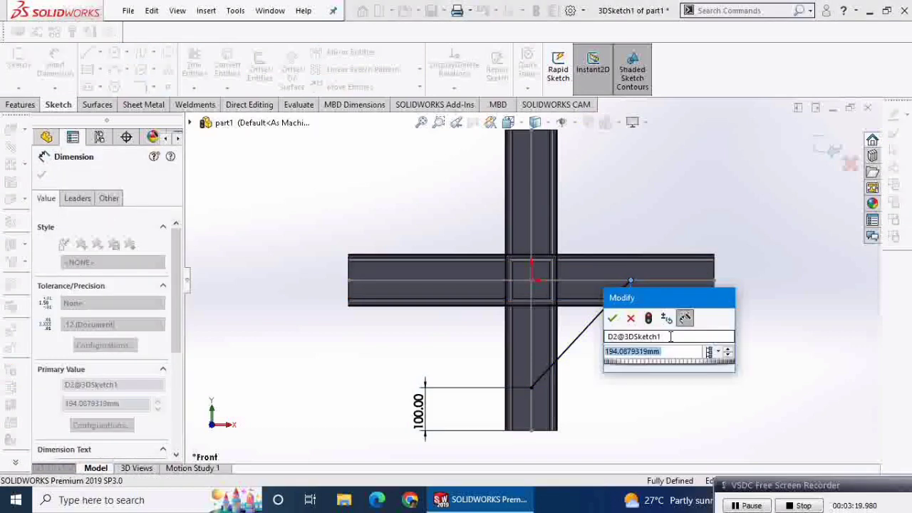
pyautogui.write('22')
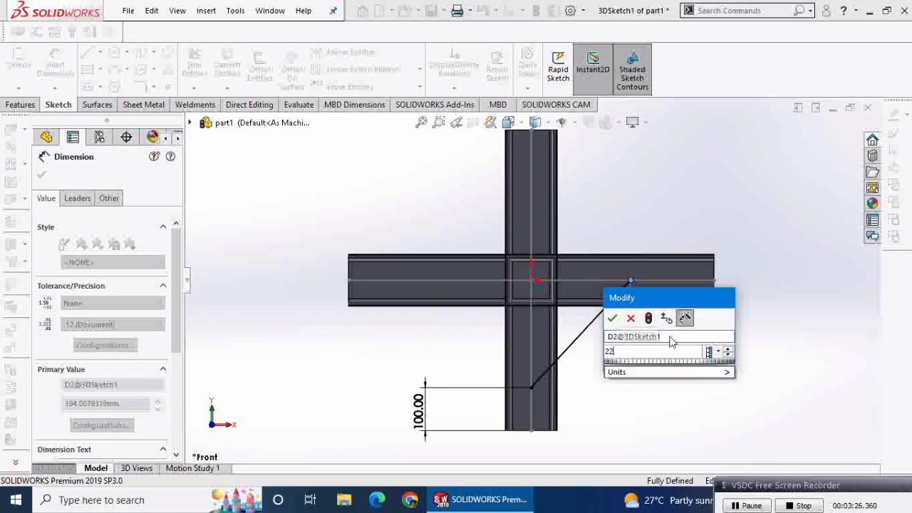
pyautogui.write('0')
pyautogui.press('Return')
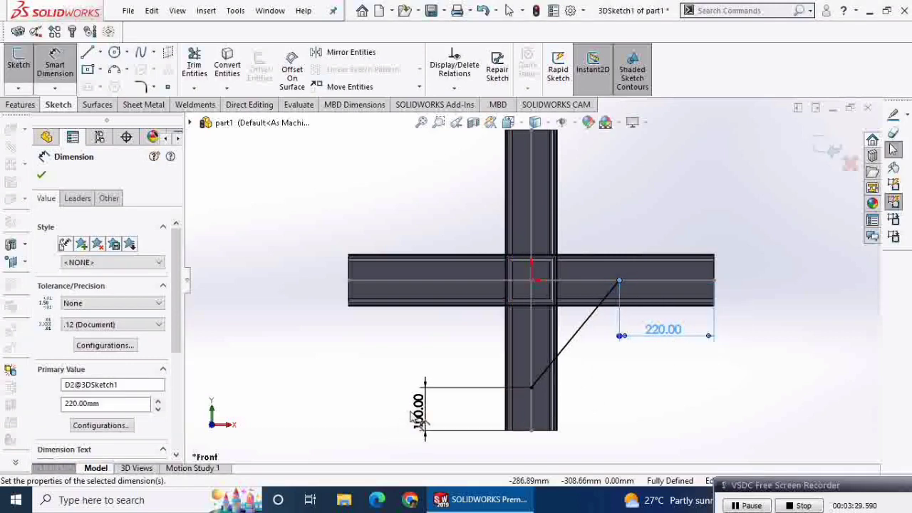
# Change the vertical dimension to 220 mm and return to the front view.
pyautogui.doubleClick(416, 413)
pyautogui.write('22')
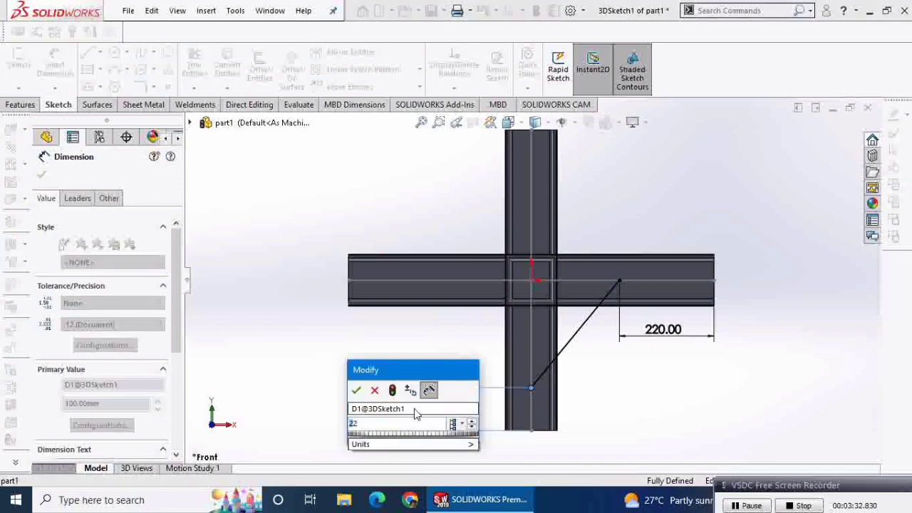
pyautogui.write('0')
pyautogui.press('Return')
pyautogui.moveTo(655, 228)
pyautogui.mouseDown(button='middle')
pyautogui.moveTo(624, 220)
pyautogui.moveTo(623, 252)
pyautogui.mouseUp(button='middle')
pyautogui.press('space')
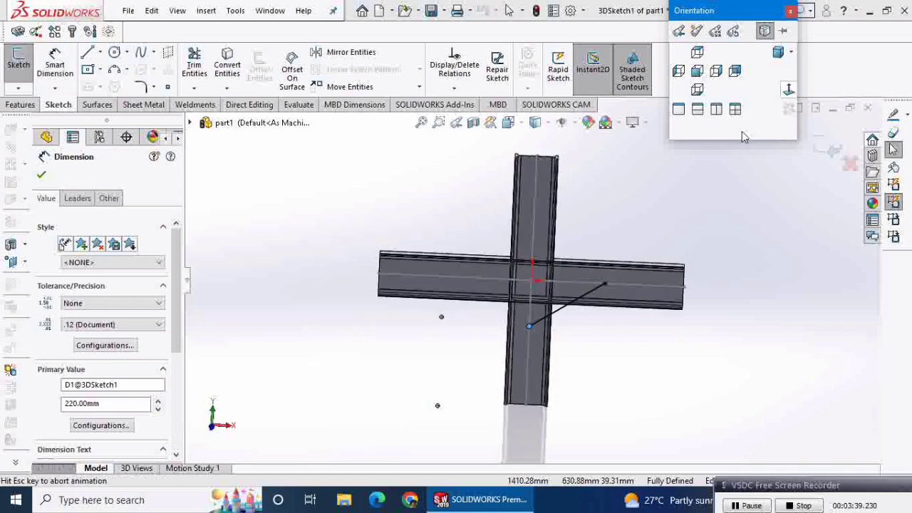
pyautogui.press('Escape')
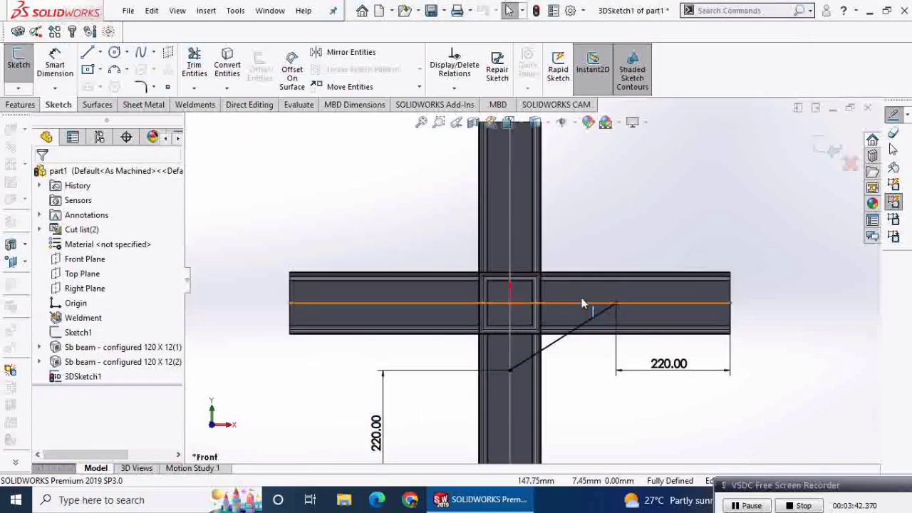
# Mirror the brace line about the Top Plane instead of the mistakenly picked beam face.
pyautogui.click(332, 54)
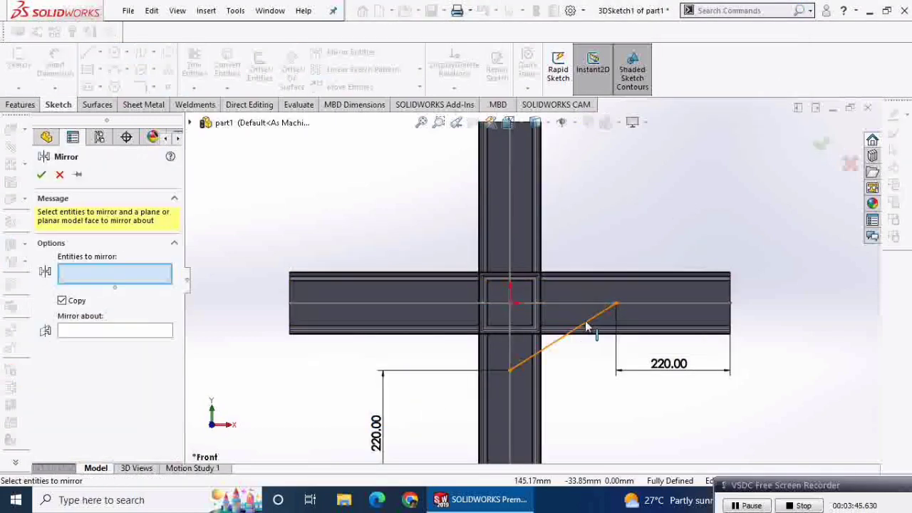
pyautogui.click(588, 319)
pyautogui.click(144, 331)
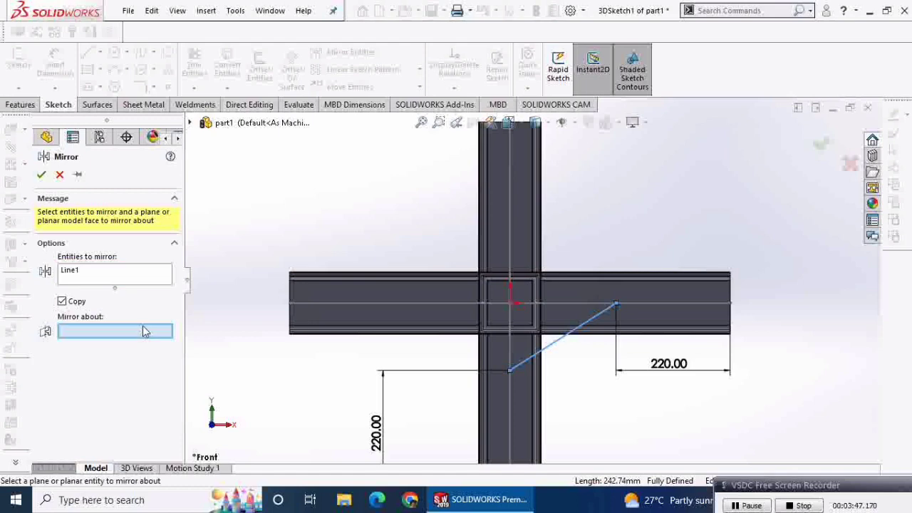
pyautogui.click(576, 302)
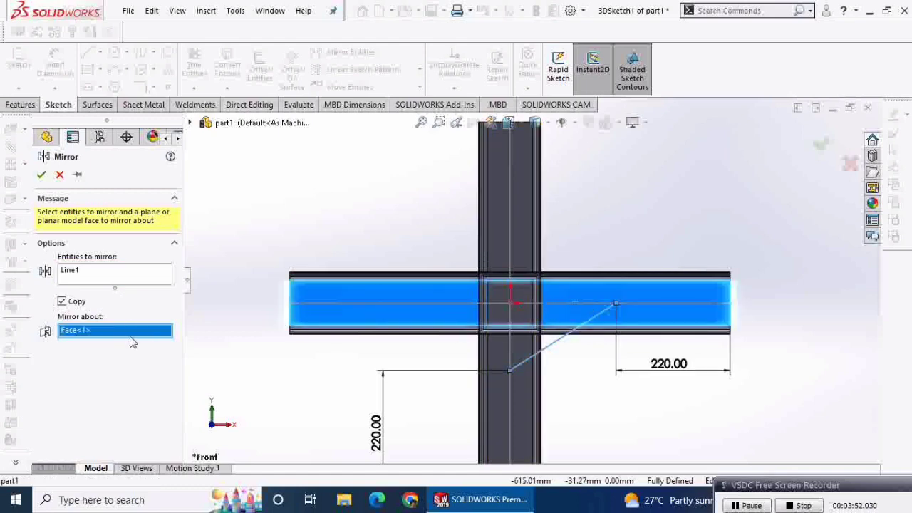
pyautogui.rightClick(103, 335)
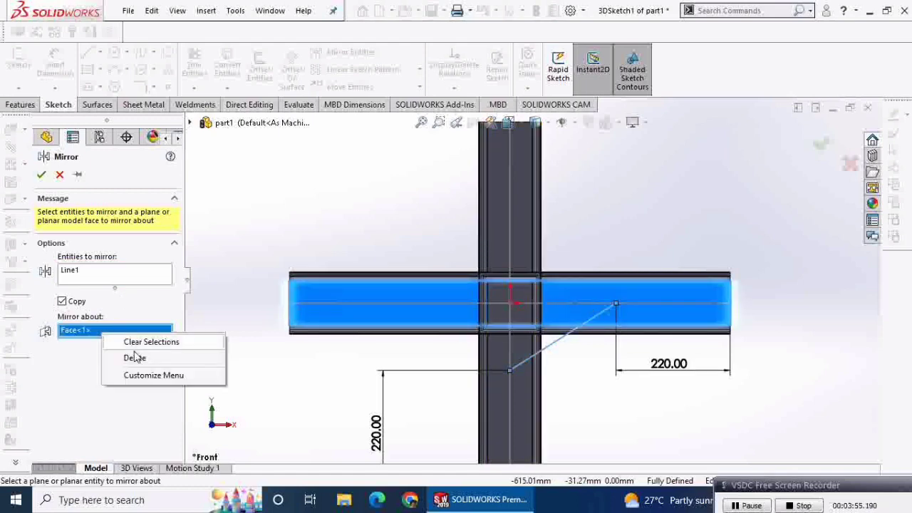
pyautogui.click(143, 342)
pyautogui.click(191, 124)
pyautogui.click(249, 227)
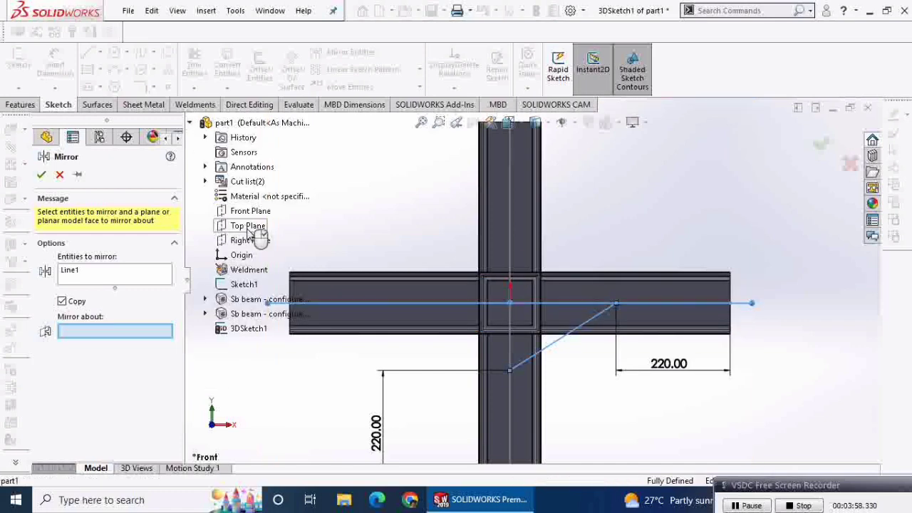
pyautogui.click(41, 175)
pyautogui.moveTo(340, 209); pyautogui.dragTo(617, 263, button='middle')
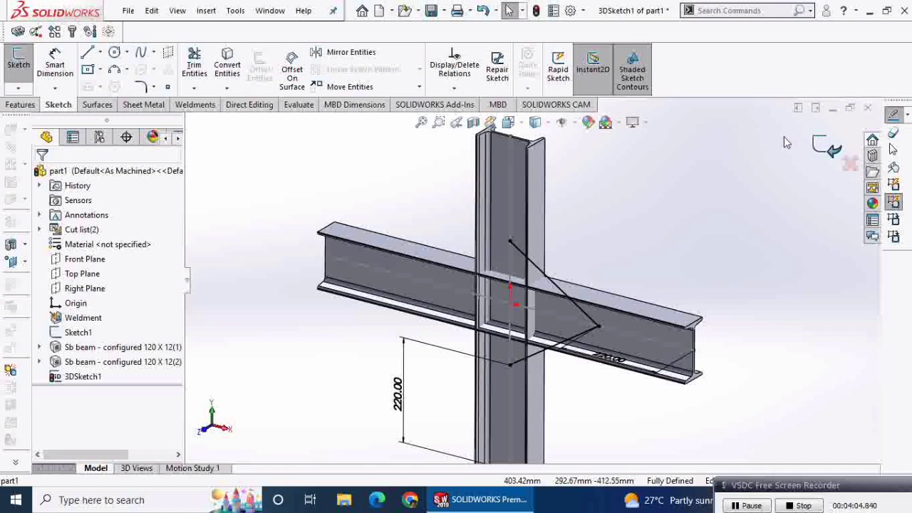
# Start a structural member along the first diagonal brace line.
pyautogui.click(193, 105)
pyautogui.click(141, 69)
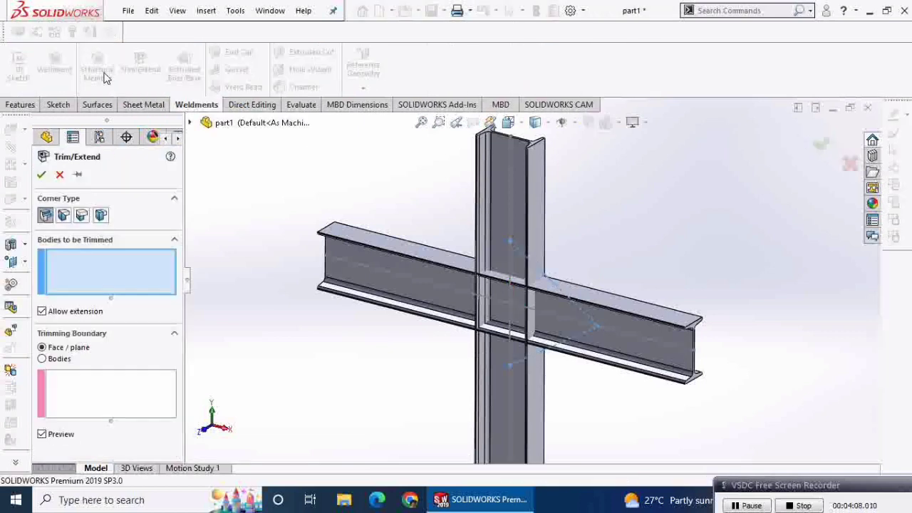
pyautogui.click(60, 175)
pyautogui.click(97, 70)
pyautogui.scroll(-3, 563, 328)
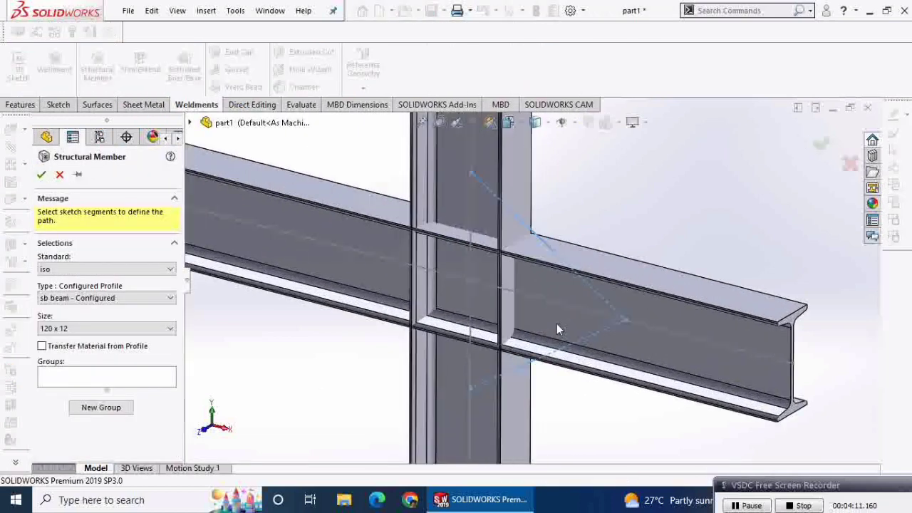
pyautogui.click(534, 367)
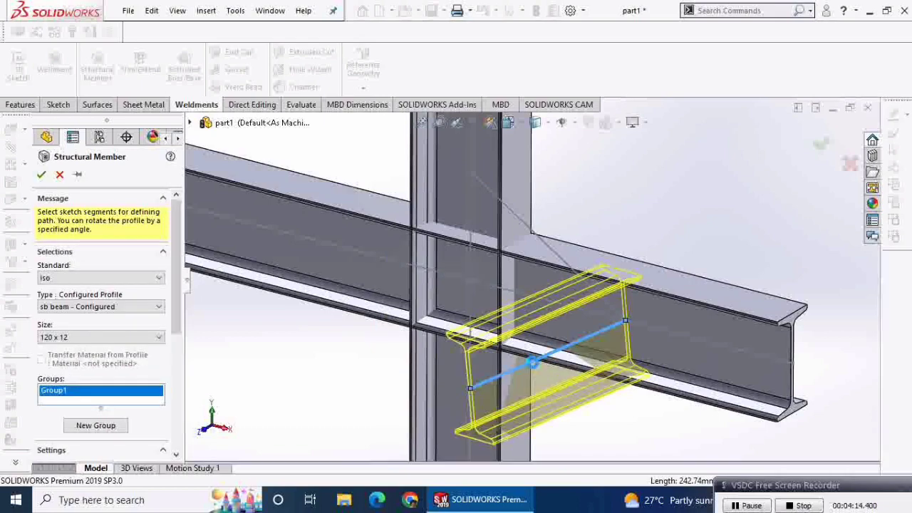
pyautogui.moveTo(562, 422)
pyautogui.mouseDown(button='middle')
pyautogui.moveTo(591, 428)
pyautogui.moveTo(508, 428)
pyautogui.mouseUp(button='middle')
pyautogui.scroll(-3, 178, 414)
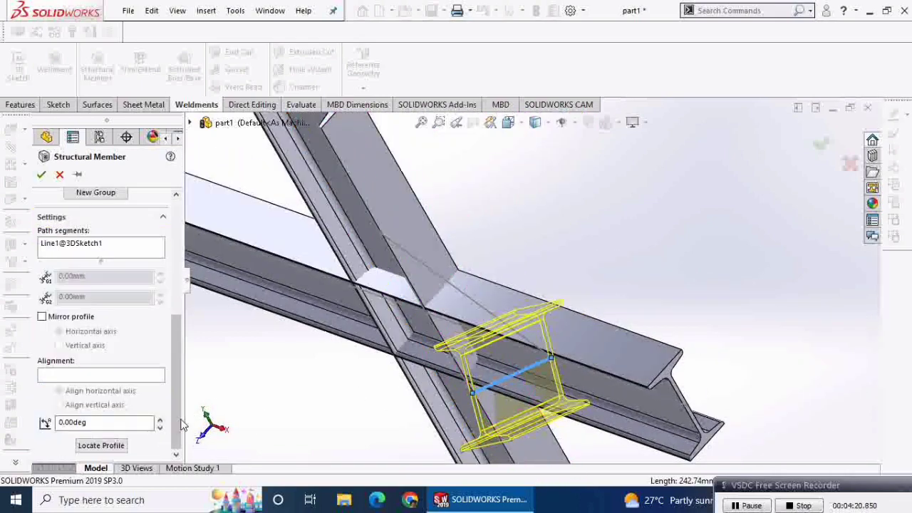
# Align the first brace profile's horizontal axis to the horizontal beam's line.
pyautogui.click(105, 377)
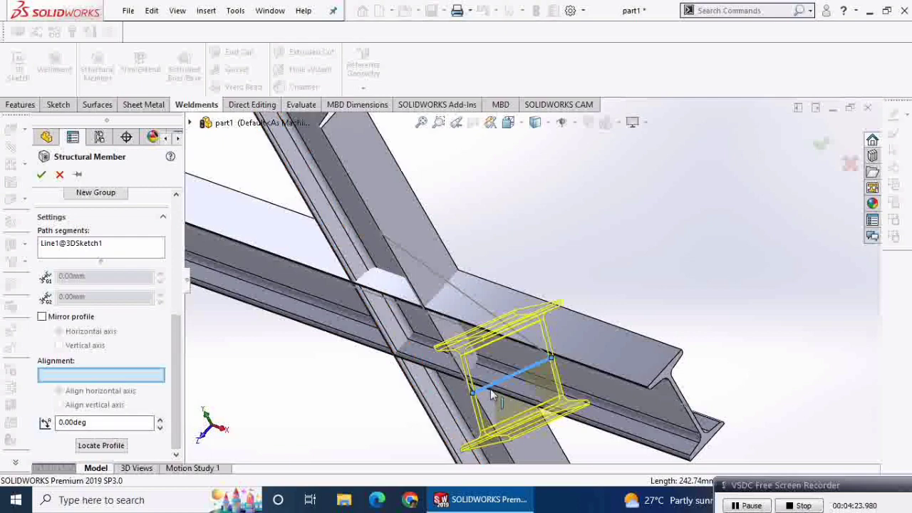
pyautogui.click(480, 304)
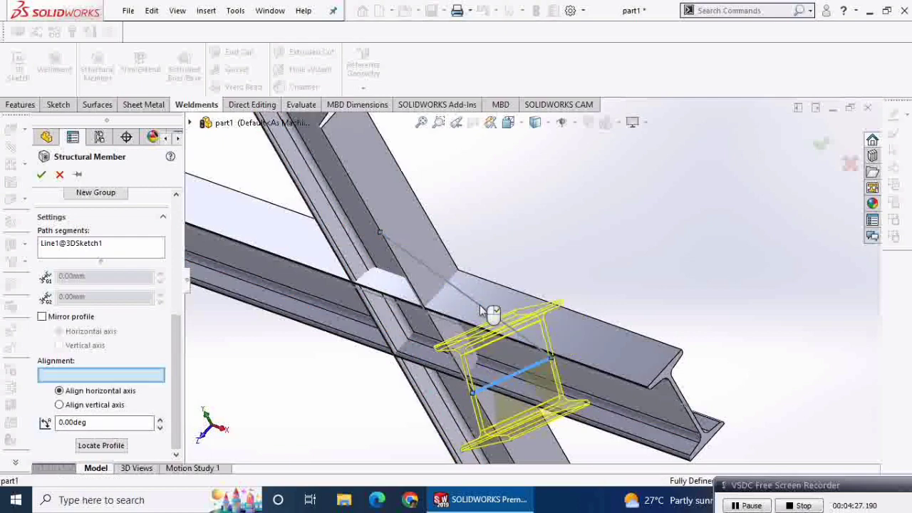
pyautogui.moveTo(559, 426); pyautogui.dragTo(349, 409, button='middle')
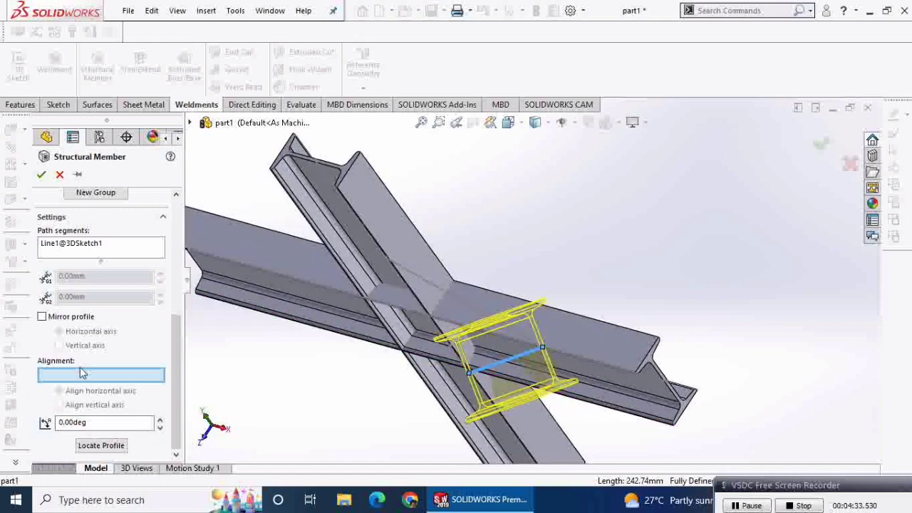
pyautogui.click(518, 439)
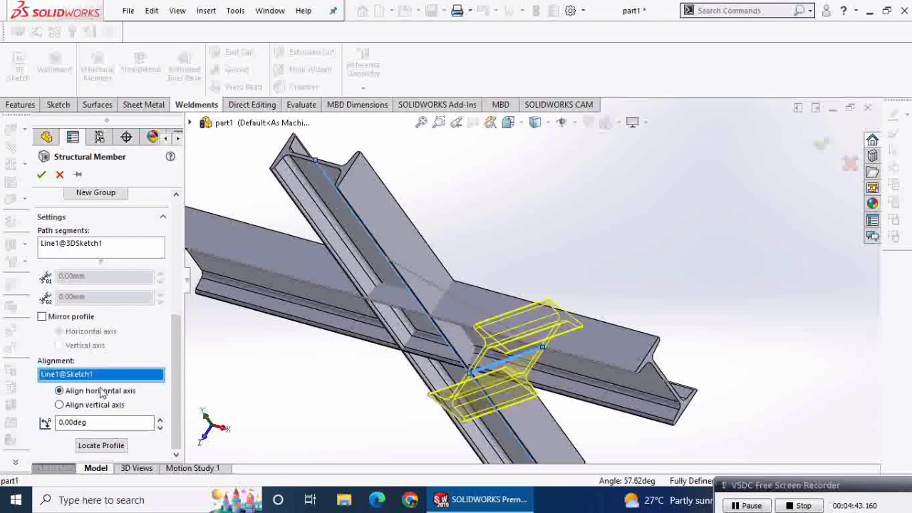
pyautogui.moveTo(403, 372); pyautogui.dragTo(460, 276, button='middle')
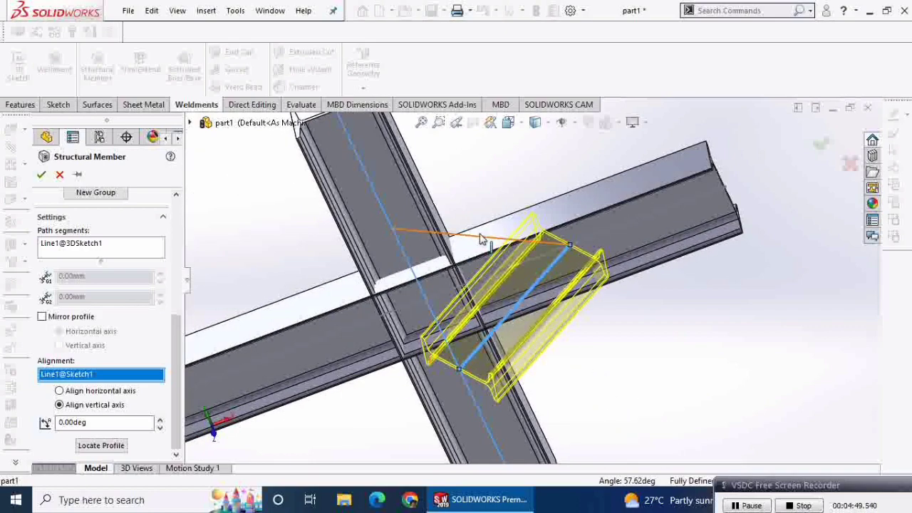
# Add a second group on the other diagonal, align its vertical axis to a beam edge, and confirm.
pyautogui.click(100, 193)
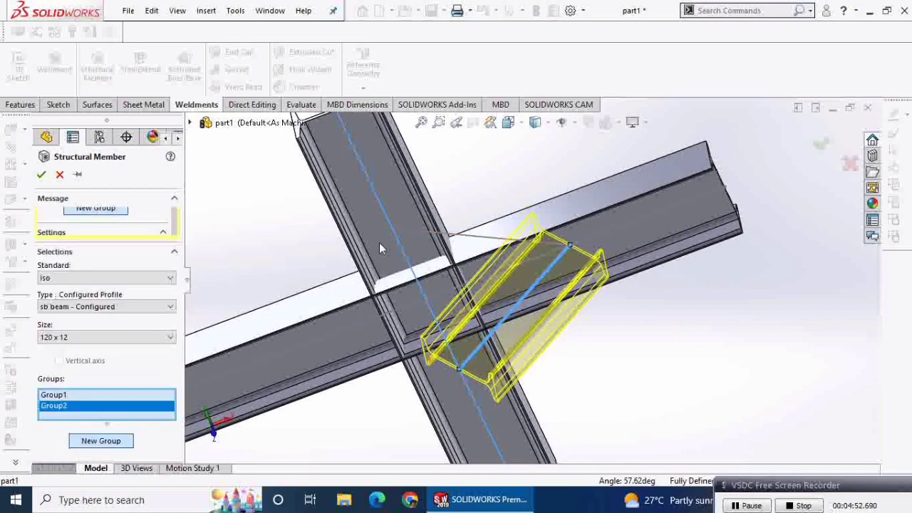
pyautogui.click(474, 235)
pyautogui.moveTo(527, 274)
pyautogui.mouseDown(button='middle')
pyautogui.moveTo(484, 340)
pyautogui.moveTo(185, 408)
pyautogui.mouseUp(button='middle')
pyautogui.scroll(-5, 171, 385)
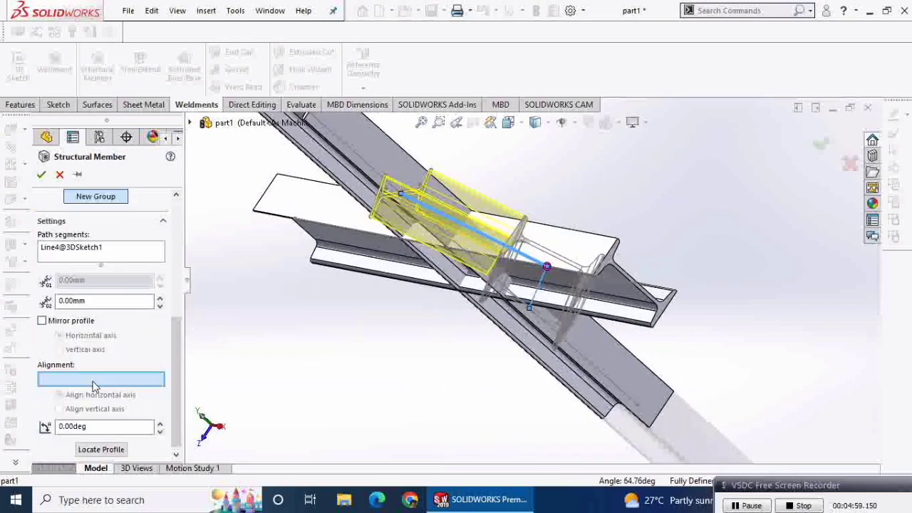
pyautogui.click(357, 171)
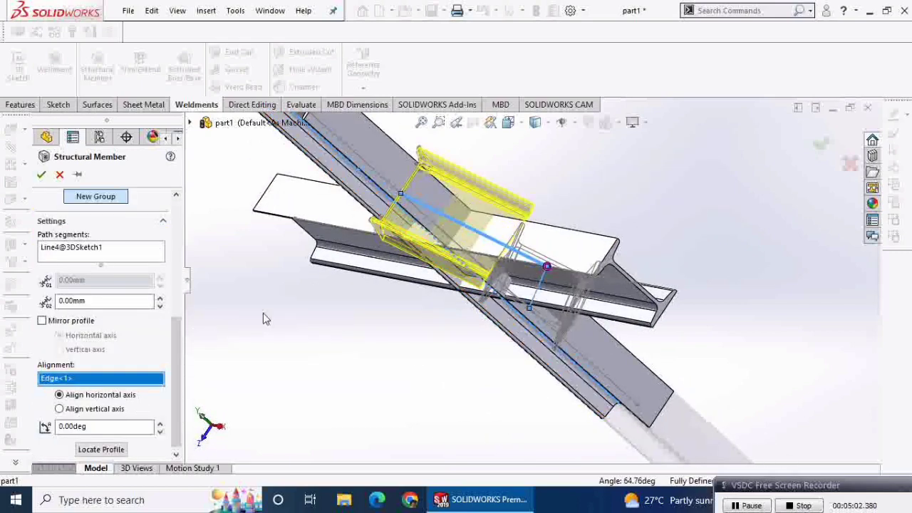
pyautogui.click(60, 409)
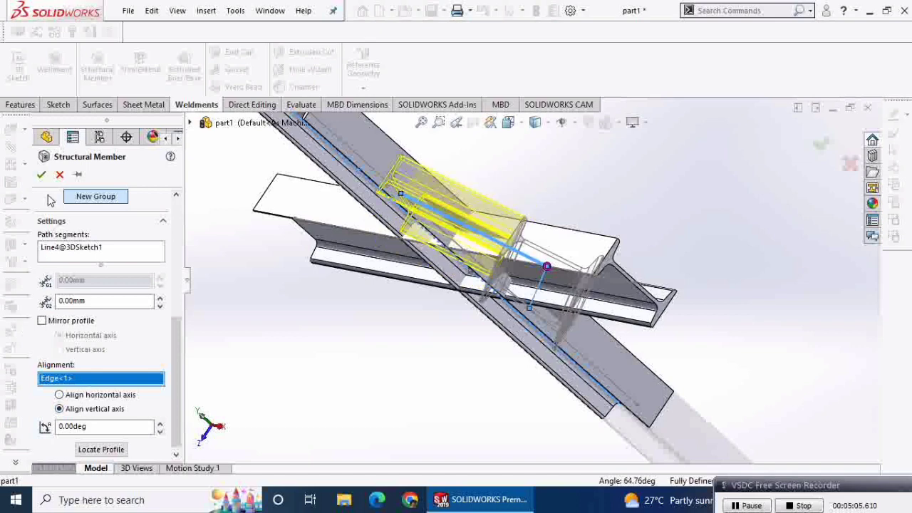
pyautogui.click(41, 174)
pyautogui.hotkey('ctrl', '1')
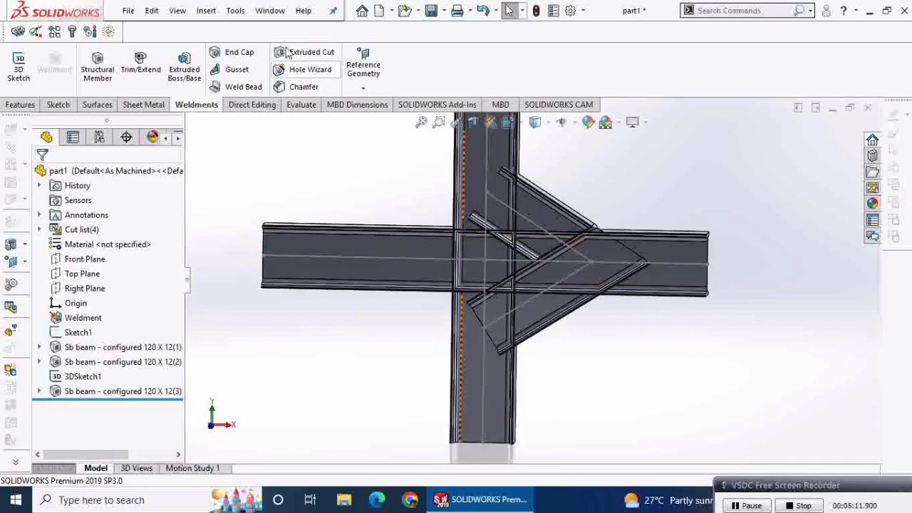
# Select both diagonal braces as bodies to trim and set the trimming boundary to Bodies.
pyautogui.click(141, 63)
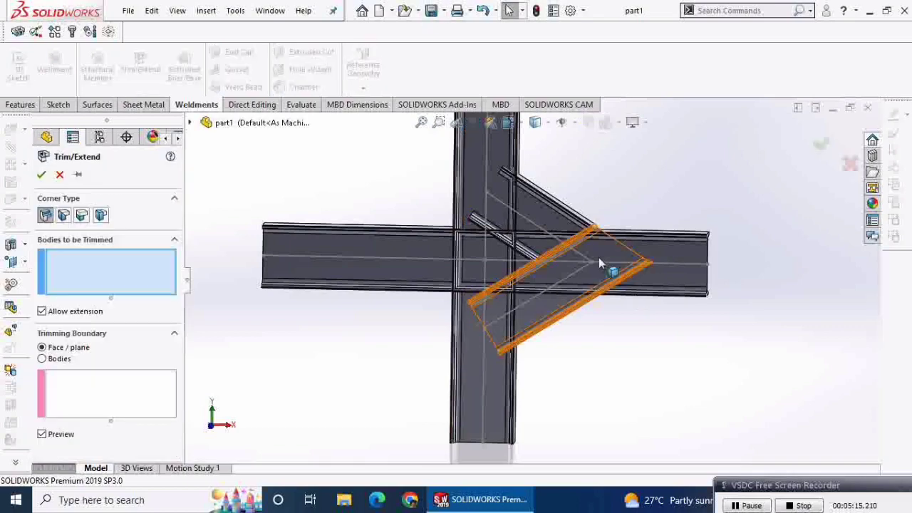
pyautogui.scroll(-3, 570, 242)
pyautogui.click(544, 216)
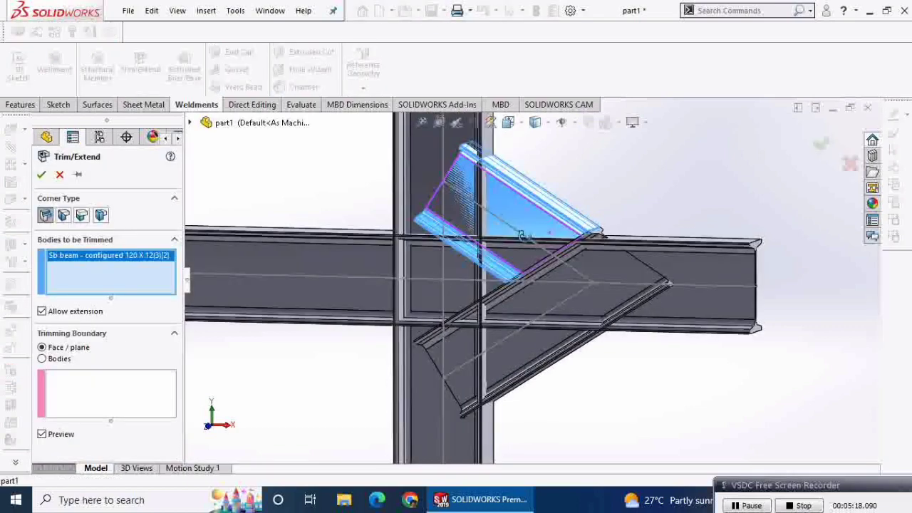
pyautogui.moveTo(544, 215); pyautogui.dragTo(565, 360, button='middle')
pyautogui.click(559, 365)
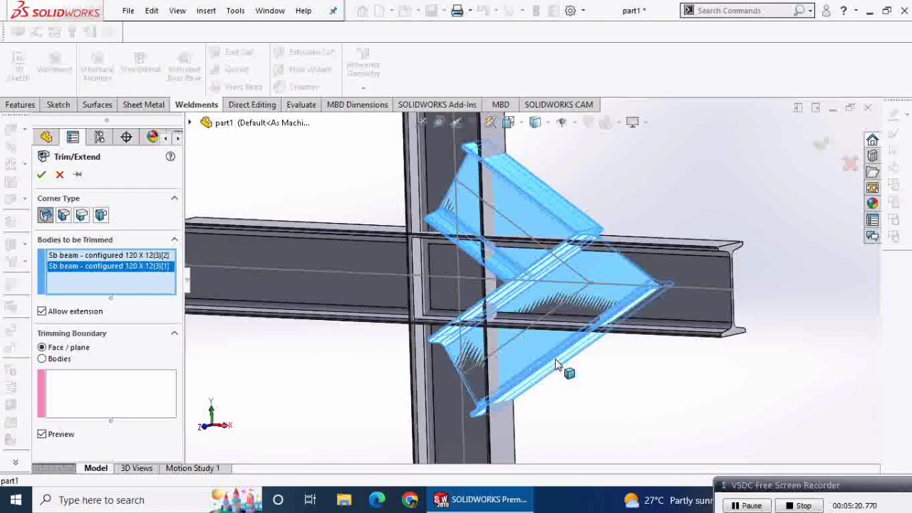
pyautogui.click(126, 397)
pyautogui.click(55, 360)
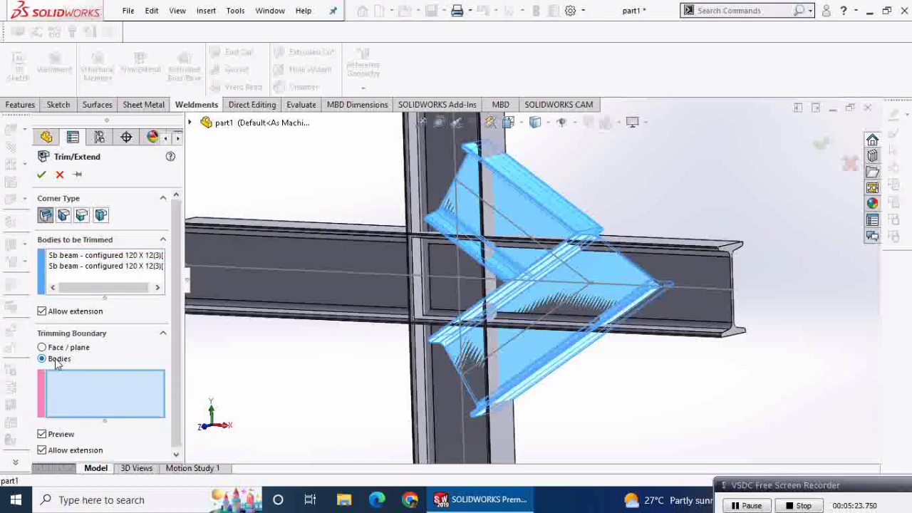
# Trim the braces against the vertical column and horizontal beam, then save the part.
pyautogui.click(445, 282)
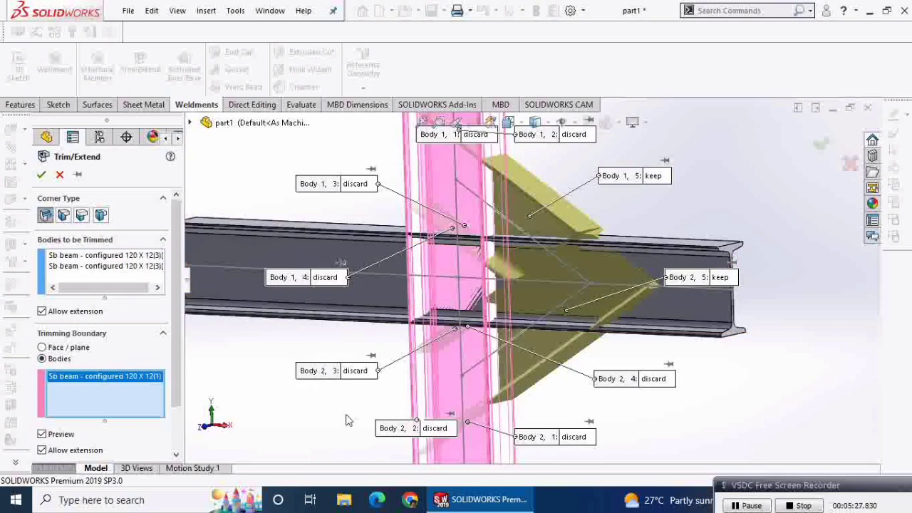
pyautogui.moveTo(352, 399); pyautogui.dragTo(335, 335, button='middle')
pyautogui.click(330, 327)
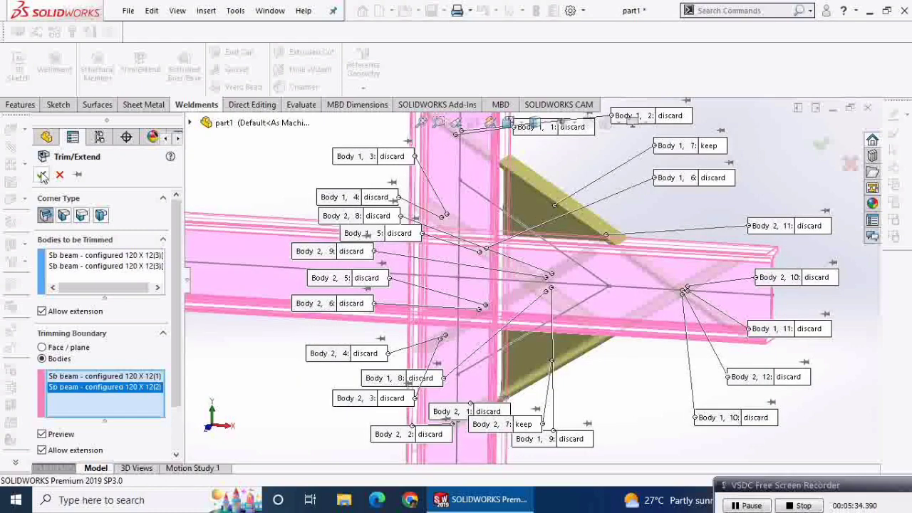
pyautogui.press('Return')
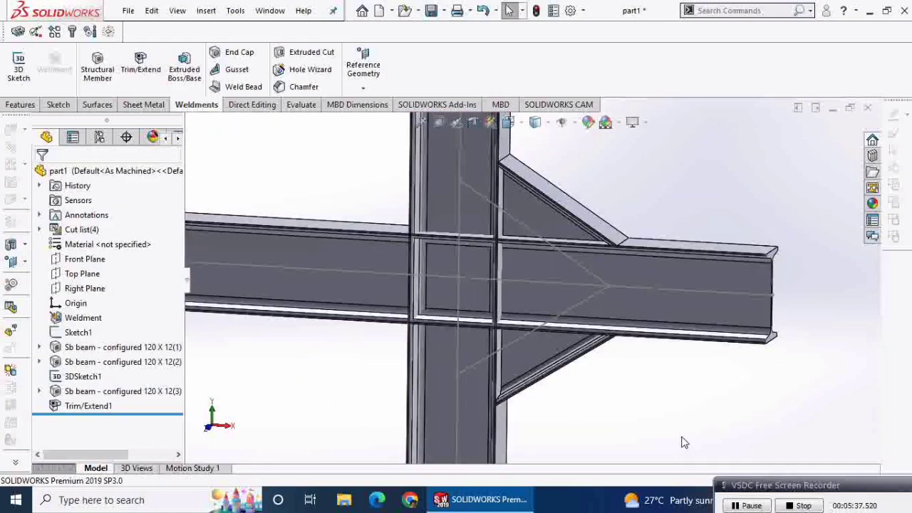
pyautogui.moveTo(664, 425); pyautogui.dragTo(587, 301, button='middle')
pyautogui.hotkey('ctrl', 's')
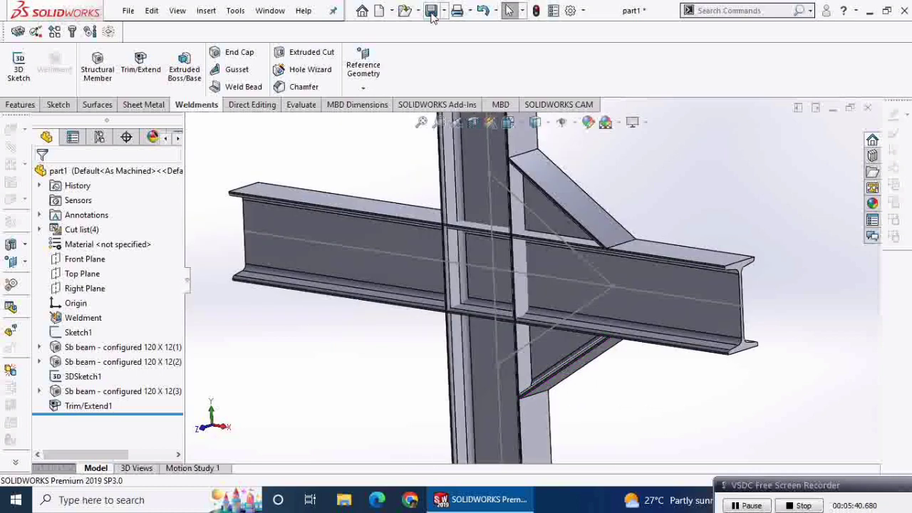
# Check Sketch1's dimensions, then select the 3D sketch diagonal line.
pyautogui.scroll(2, 520, 354)
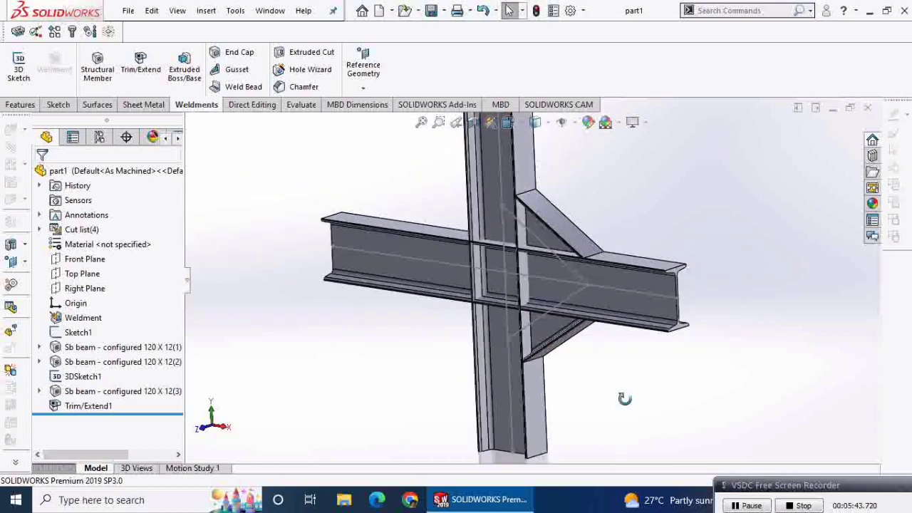
pyautogui.moveTo(624, 399); pyautogui.dragTo(631, 384, button='middle')
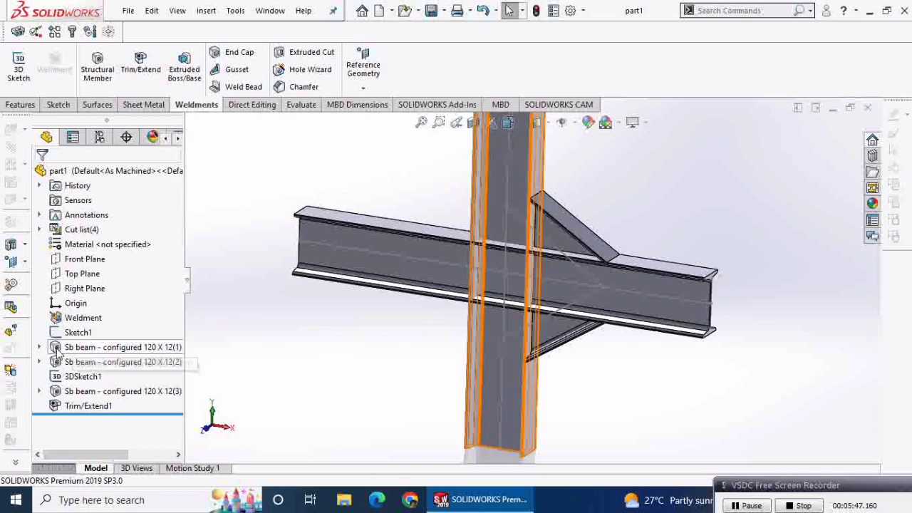
pyautogui.click(79, 332)
pyautogui.click(375, 377)
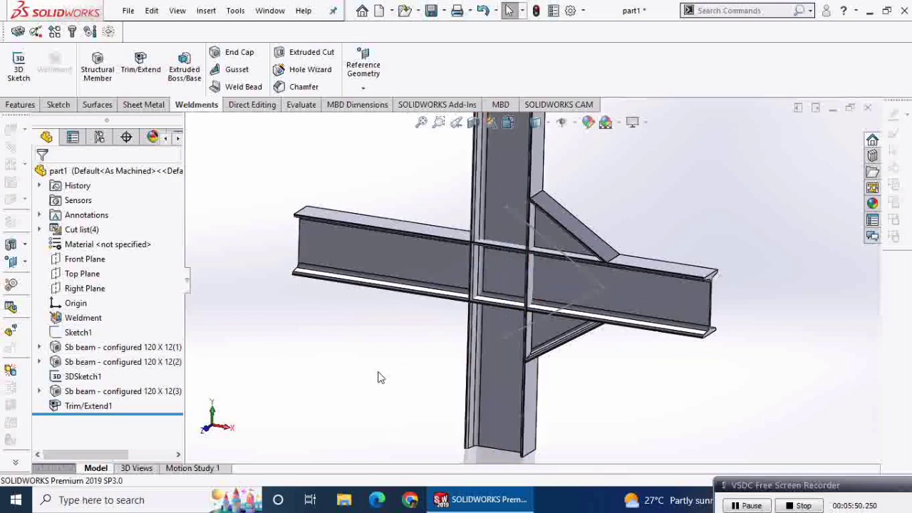
pyautogui.click(578, 300)
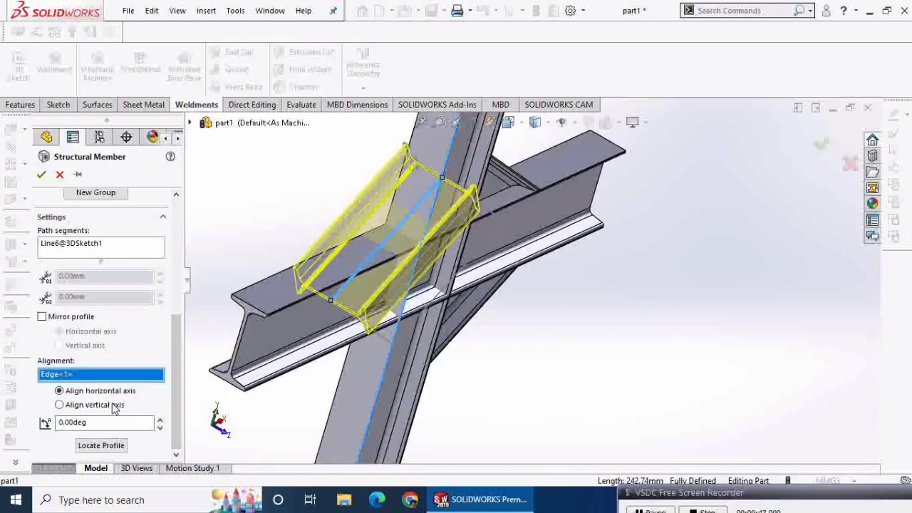
# Add a new brace group on the other diagonal line, with its vertical axis aligned to the I-beam edge.
pyautogui.click(114, 406)
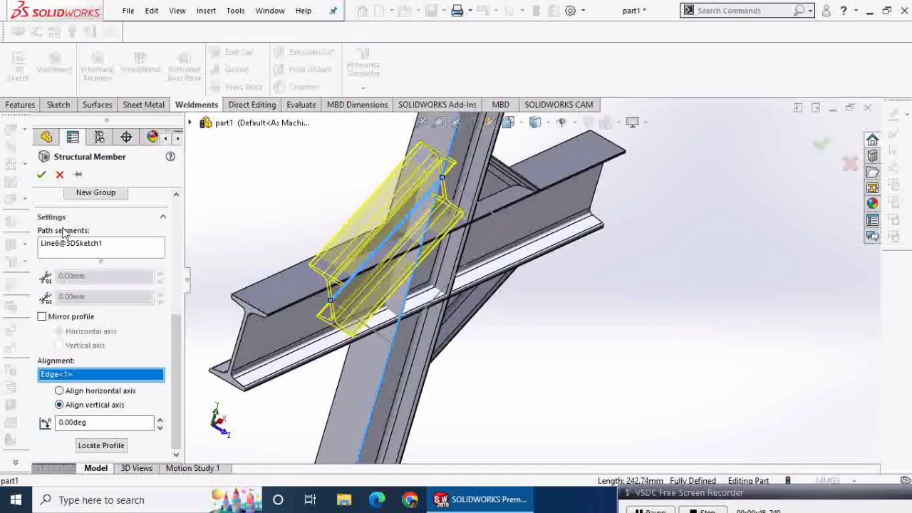
pyautogui.click(91, 198)
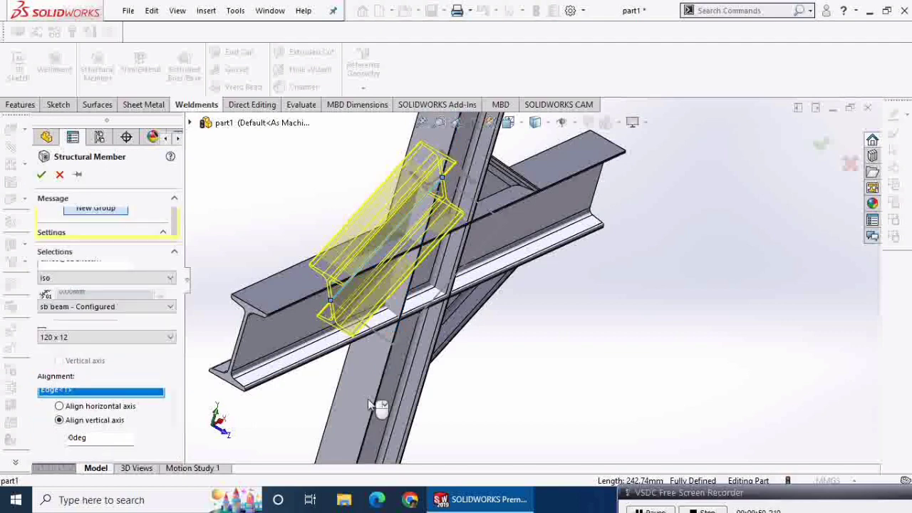
pyautogui.click(378, 334)
pyautogui.scroll(-5, 123, 441)
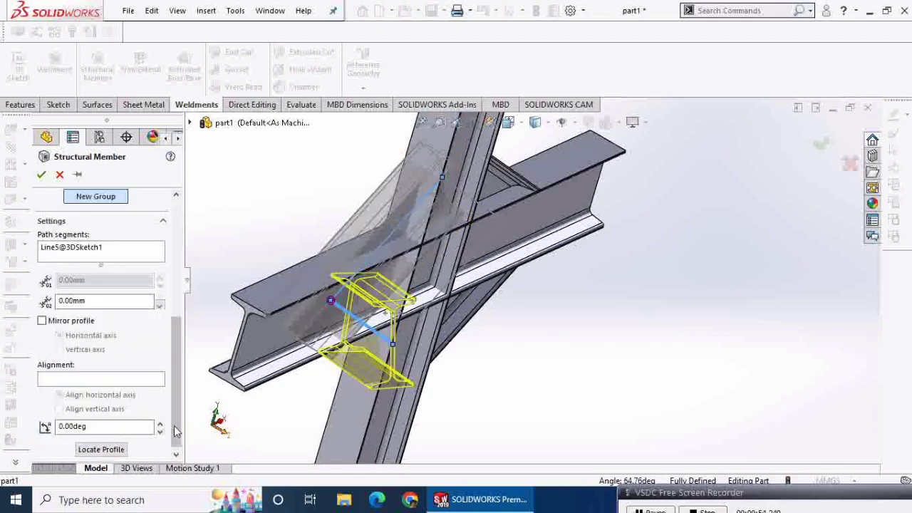
pyautogui.click(135, 379)
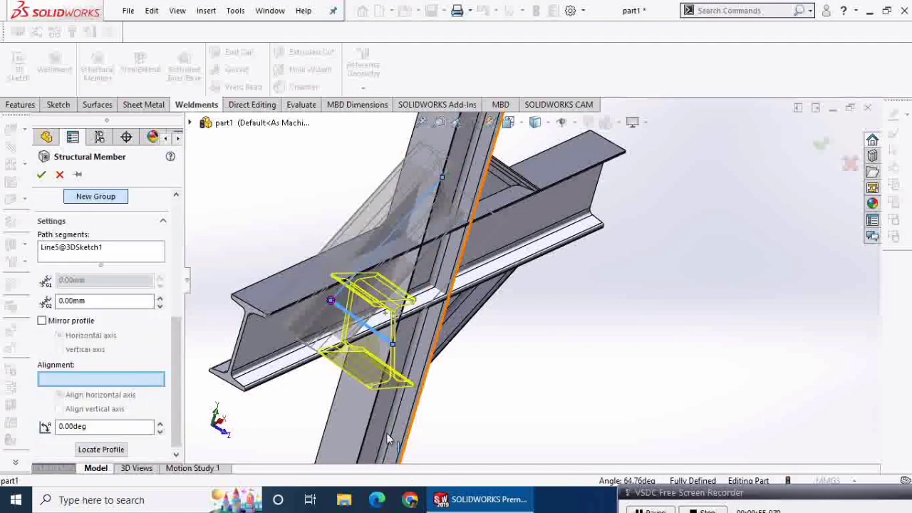
pyautogui.click(262, 385)
pyautogui.click(105, 412)
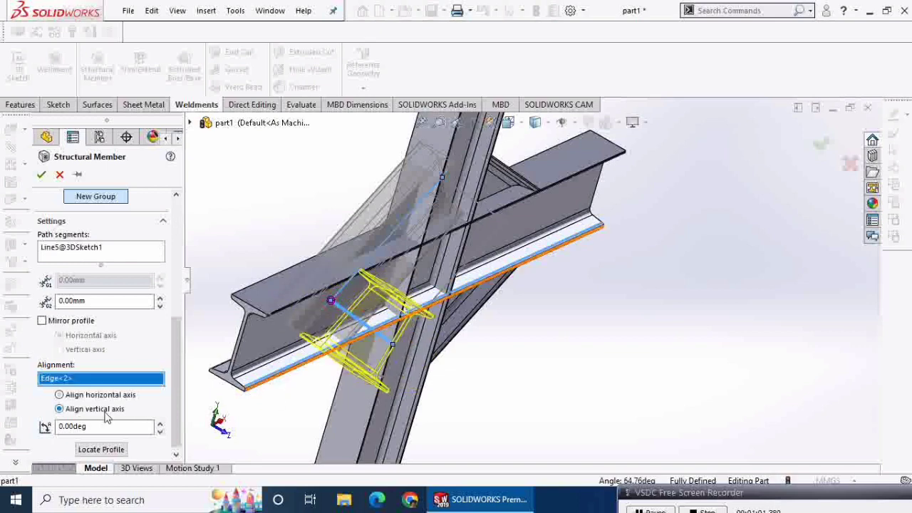
pyautogui.click(41, 175)
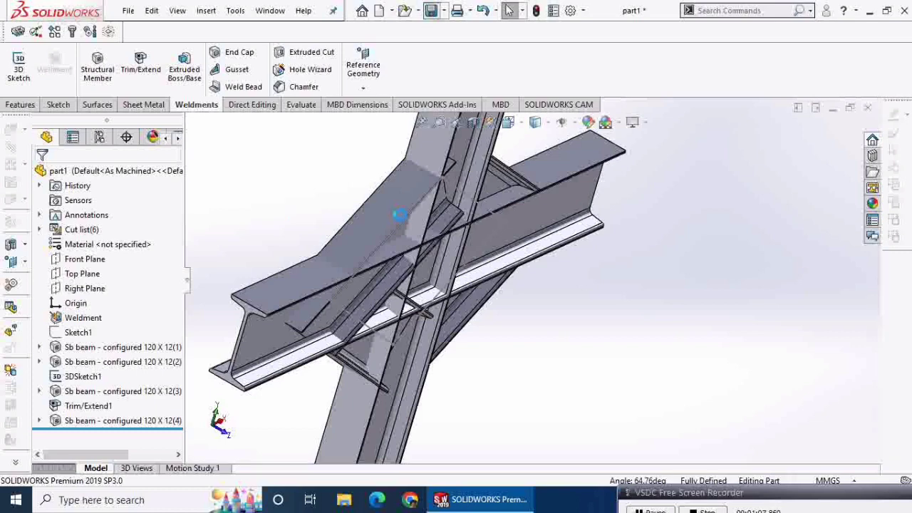
# Hide the 3D sketch lines so the whole joint is visible.
pyautogui.click(80, 376)
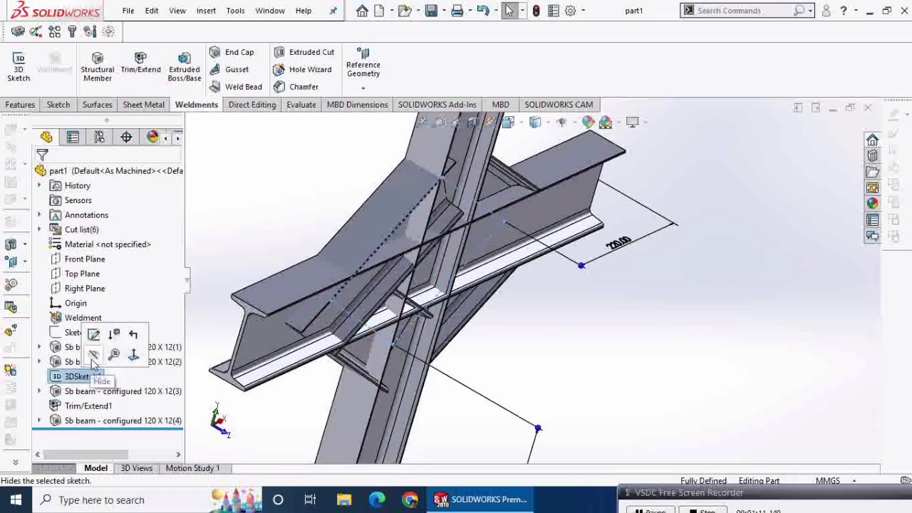
pyautogui.click(94, 354)
pyautogui.moveTo(607, 356)
pyautogui.mouseDown(button='middle')
pyautogui.moveTo(574, 320)
pyautogui.moveTo(582, 366)
pyautogui.mouseUp(button='middle')
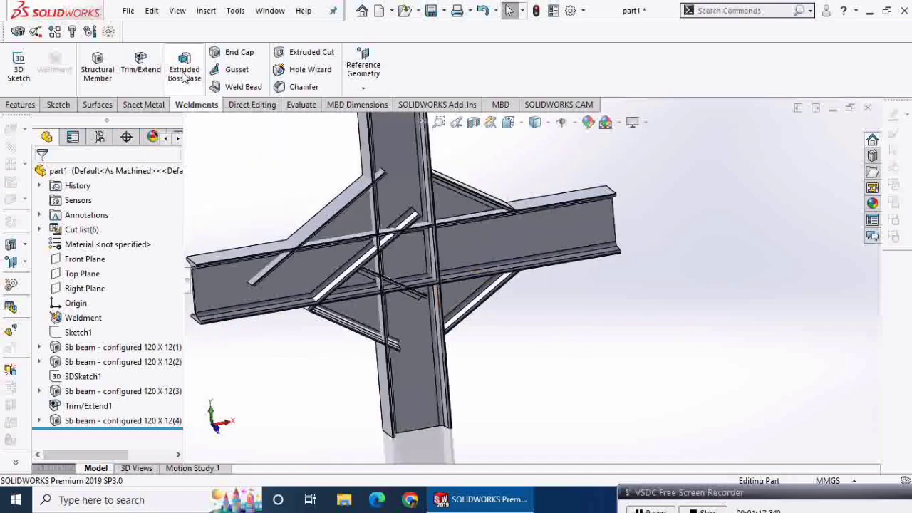
# Trim the upper and lower diagonal braces with the horizontal I-beam and column as boundaries.
pyautogui.click(141, 63)
pyautogui.click(340, 211)
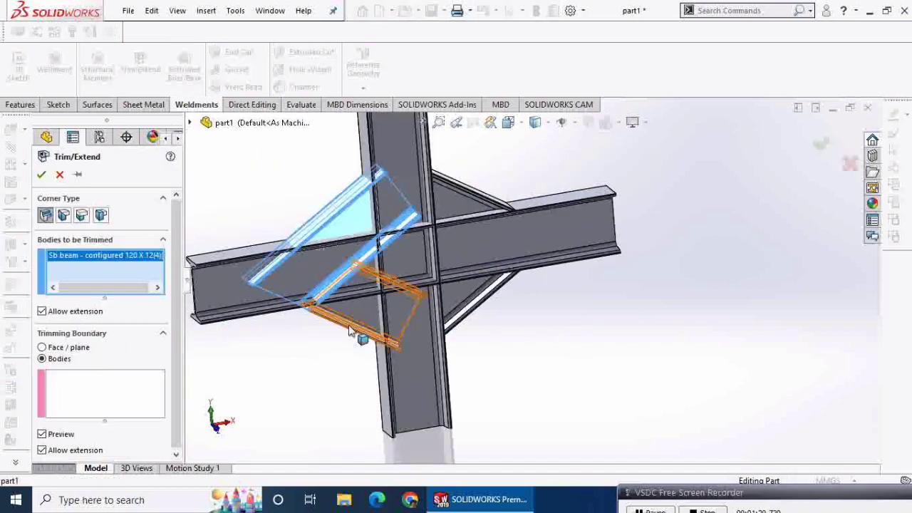
pyautogui.click(353, 333)
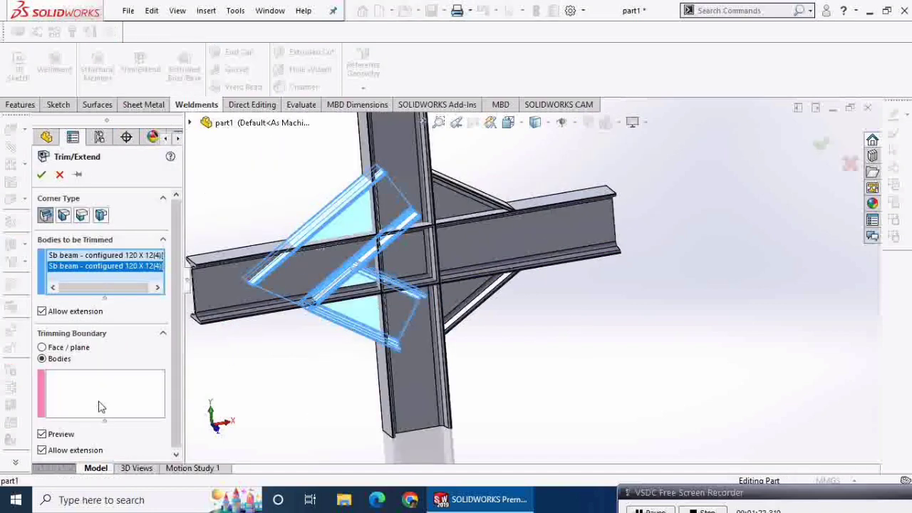
pyautogui.click(234, 289)
pyautogui.click(442, 208)
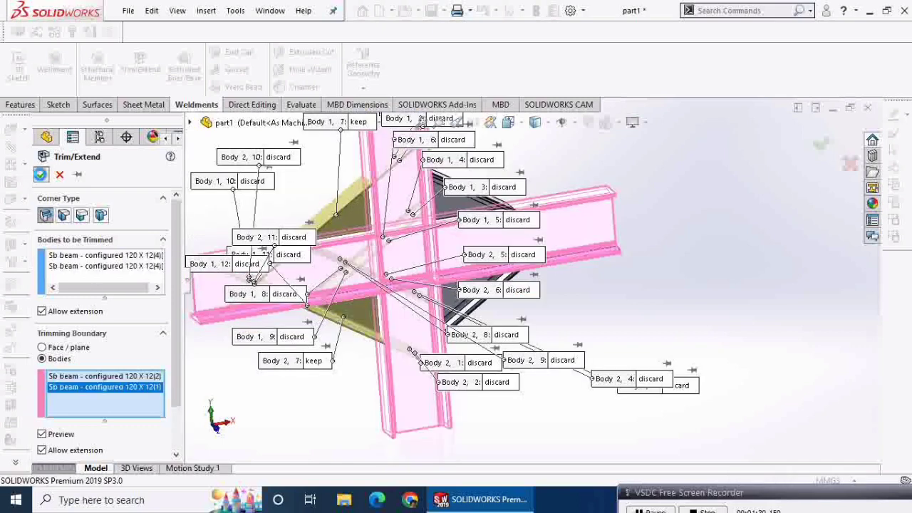
pyautogui.click(41, 174)
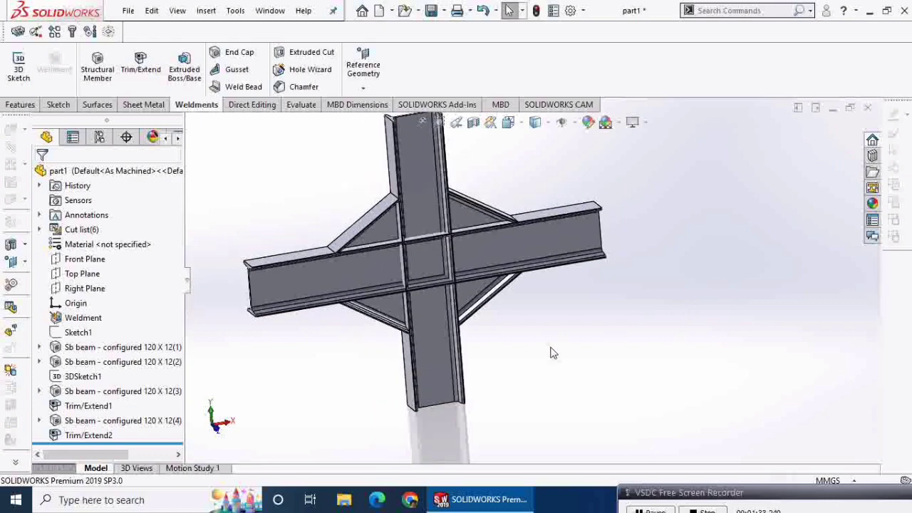
pyautogui.moveTo(554, 353)
pyautogui.mouseDown(button='middle')
pyautogui.moveTo(460, 390)
pyautogui.moveTo(573, 272)
pyautogui.moveTo(650, 287)
pyautogui.moveTo(649, 333)
pyautogui.mouseUp(button='middle')
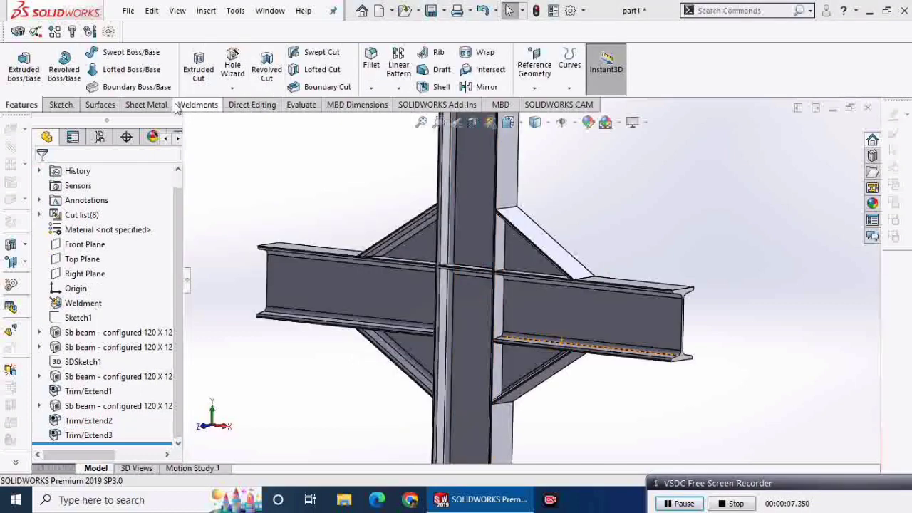
# Trim the left and right beam halves using the column body as the trimming boundary.
pyautogui.click(197, 104)
pyautogui.click(143, 63)
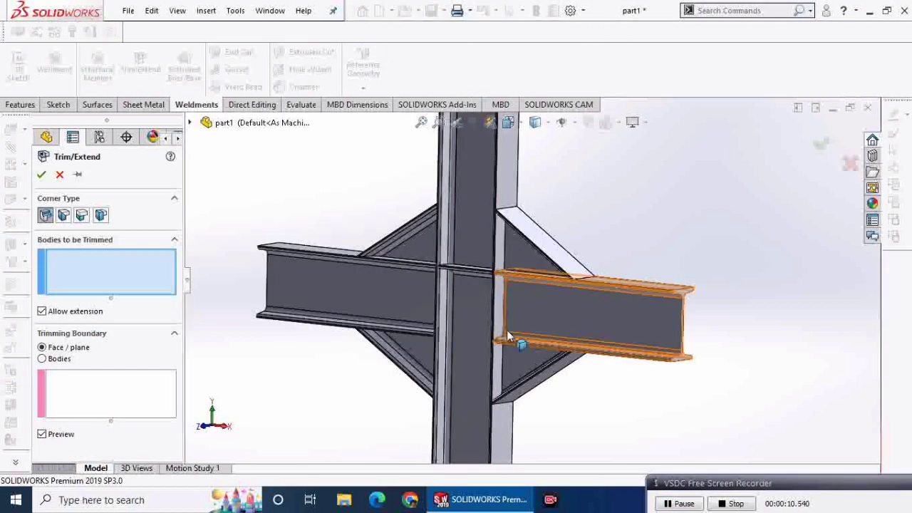
pyautogui.click(392, 277)
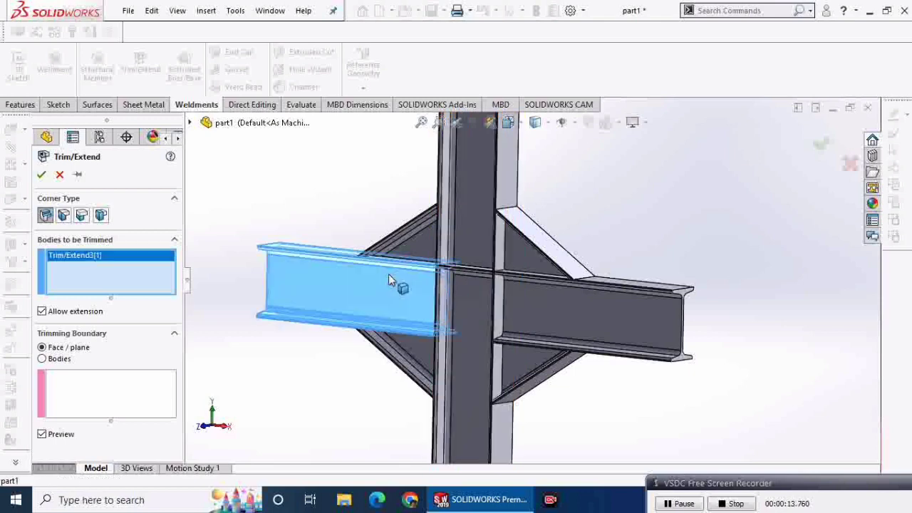
pyautogui.click(614, 317)
pyautogui.click(64, 404)
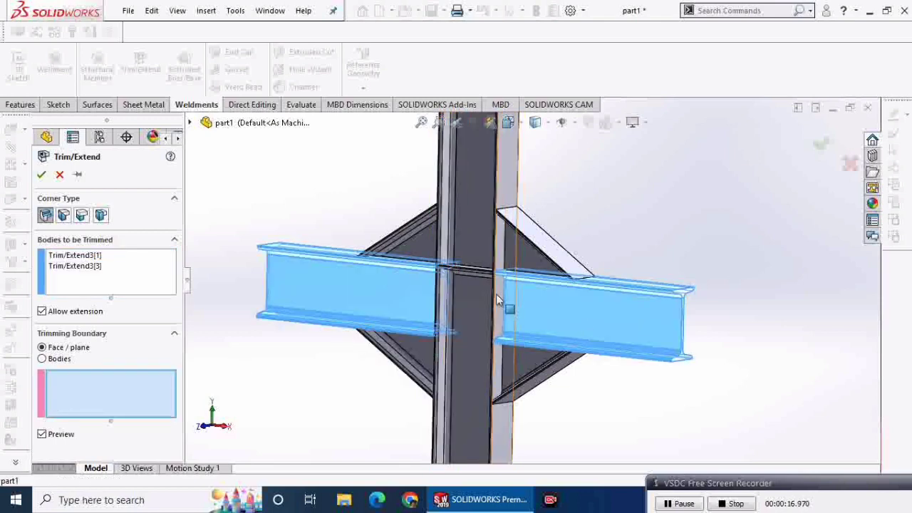
pyautogui.click(60, 361)
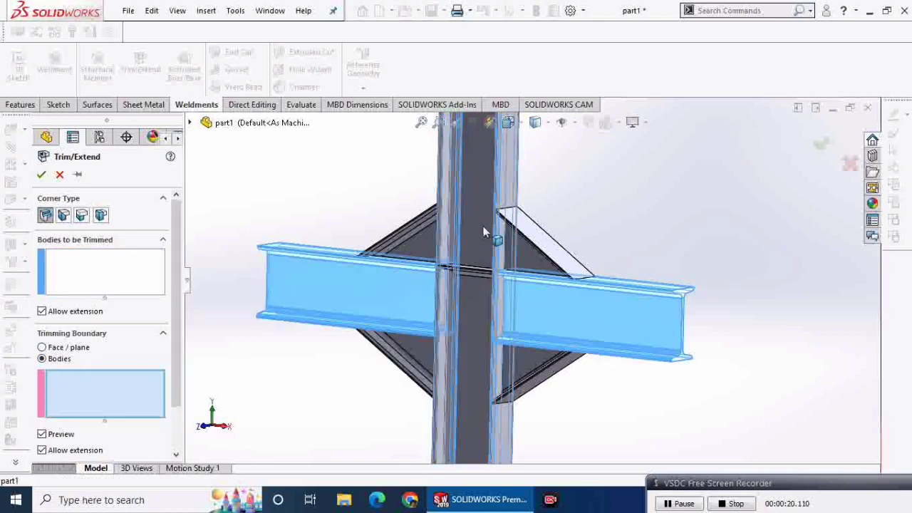
pyautogui.click(482, 226)
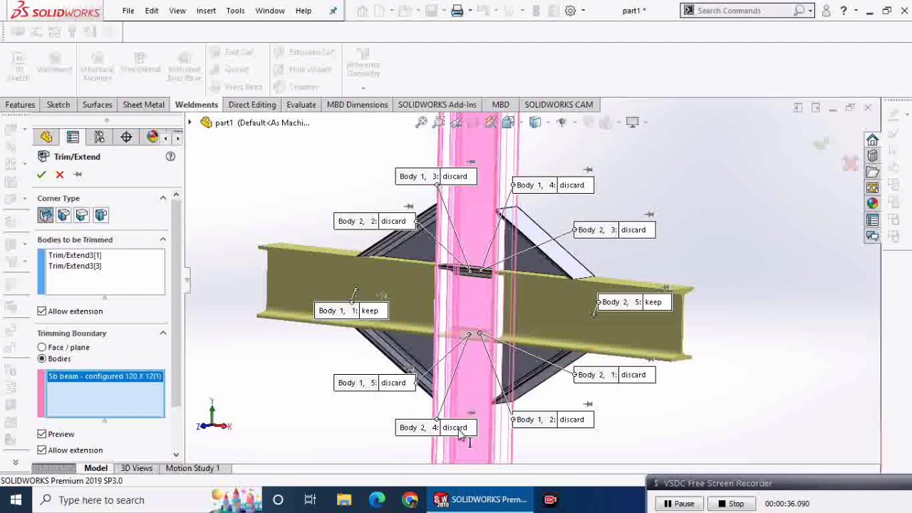
pyautogui.click(42, 175)
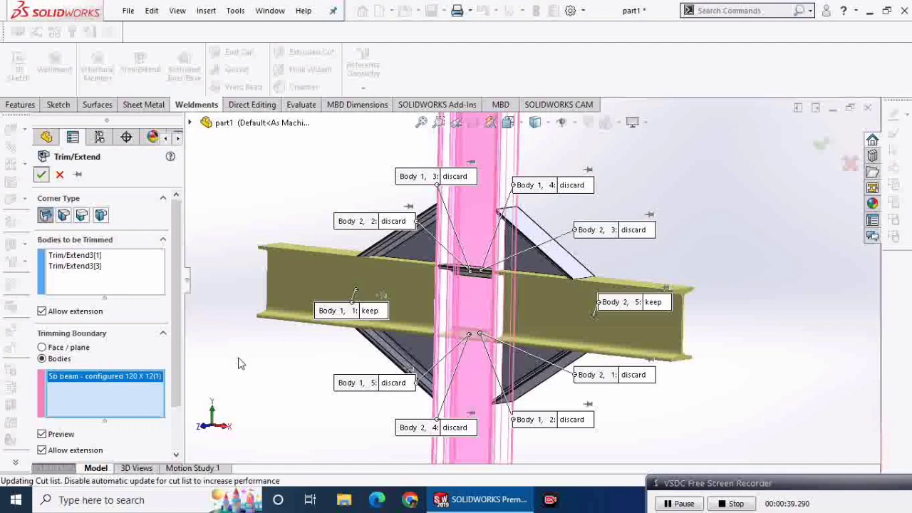
pyautogui.scroll(-2, 492, 270)
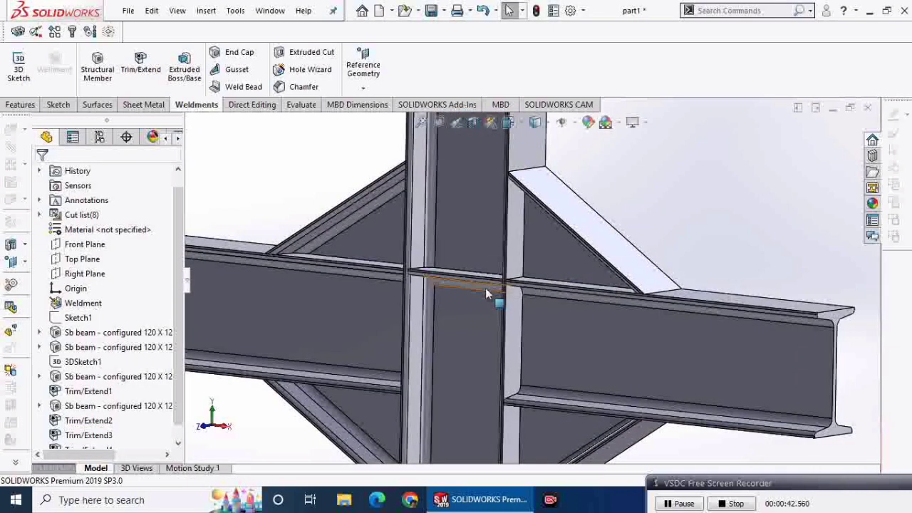
# Start another trim of the right and left beam halves with the column as boundary.
pyautogui.click(426, 241)
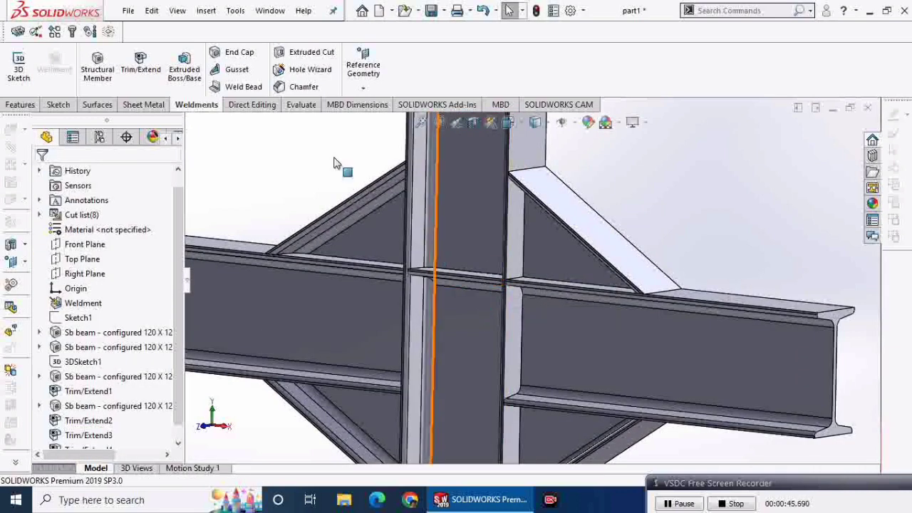
pyautogui.click(140, 63)
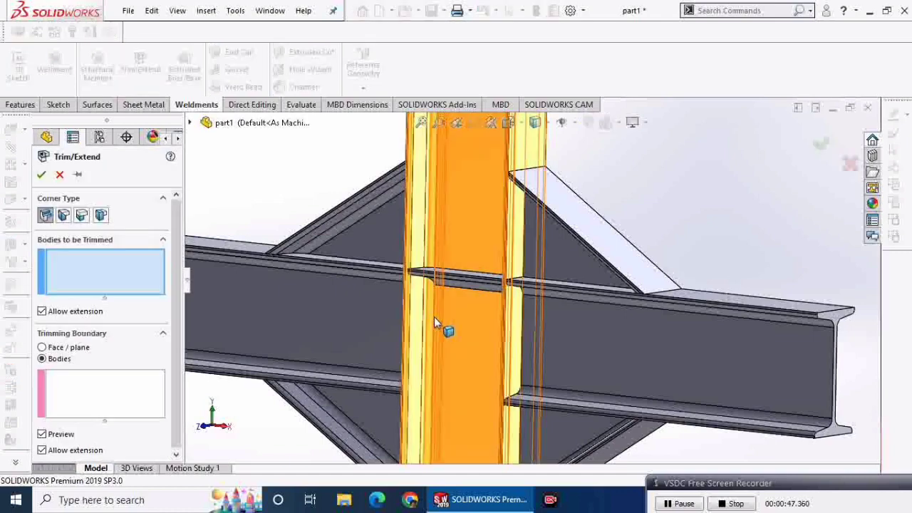
pyautogui.click(616, 331)
pyautogui.click(356, 300)
pyautogui.click(146, 393)
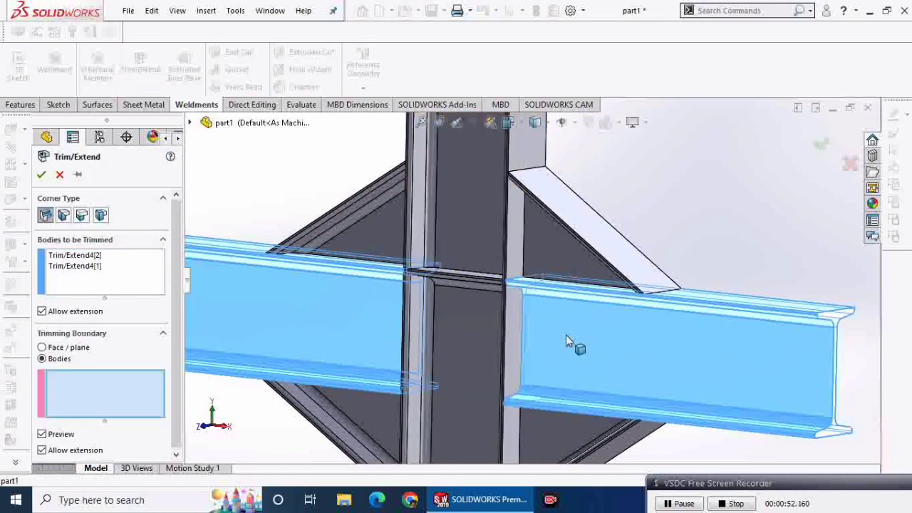
pyautogui.click(470, 325)
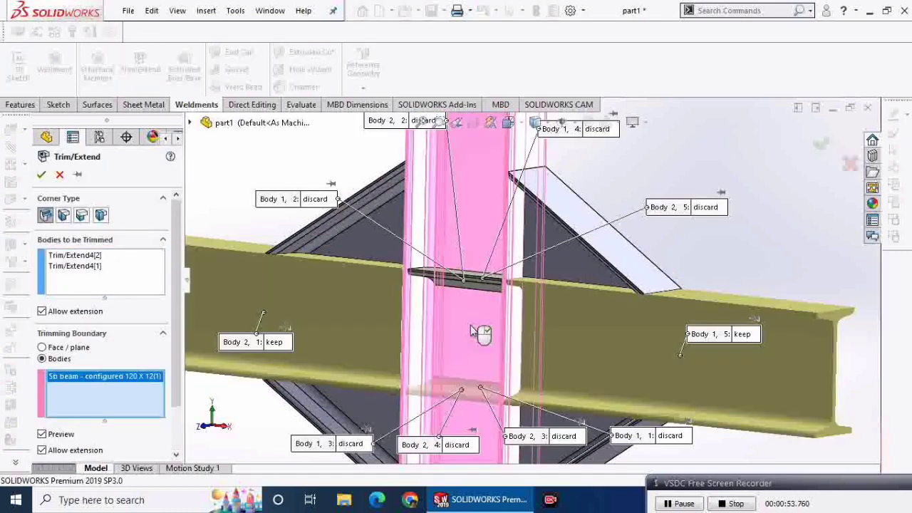
# Mark the Body 1, 2 and Body 2, 2 pieces to keep, and add another beam piece as boundary.
pyautogui.click(334, 200)
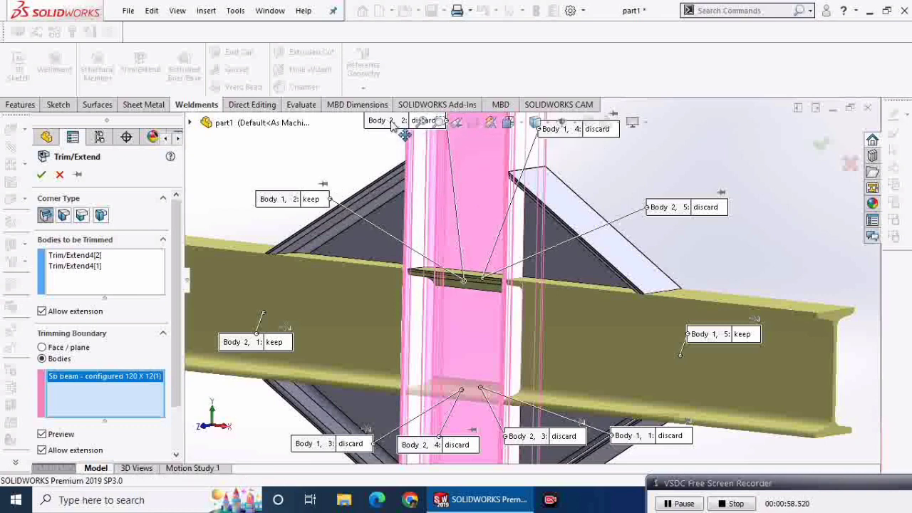
pyautogui.moveTo(437, 123); pyautogui.dragTo(420, 165)
pyautogui.click(418, 163)
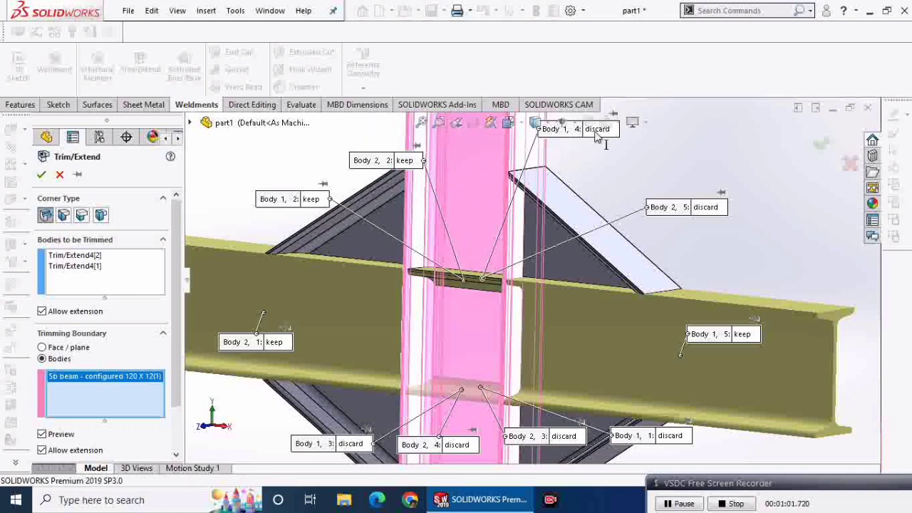
pyautogui.click(476, 285)
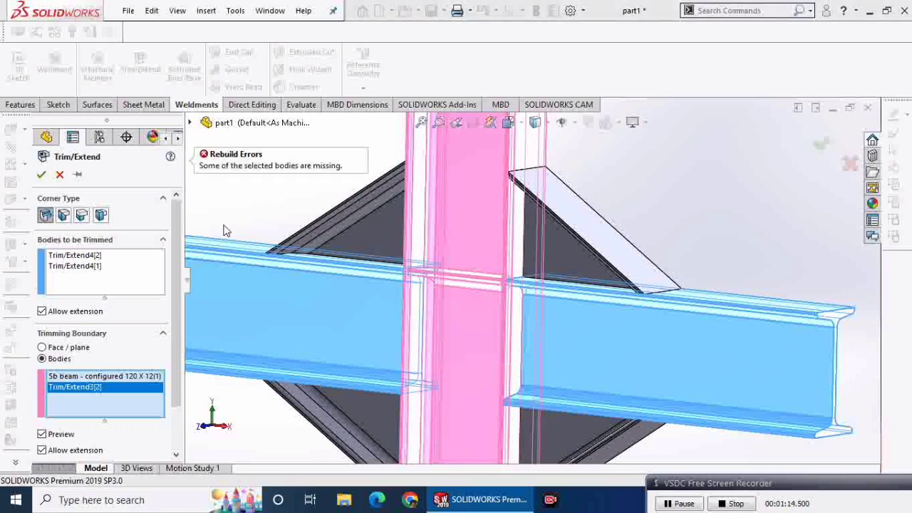
# Clear the boundary list, switch to Faces, and pick the column faces as trim boundaries.
pyautogui.rightClick(116, 399)
pyautogui.click(140, 407)
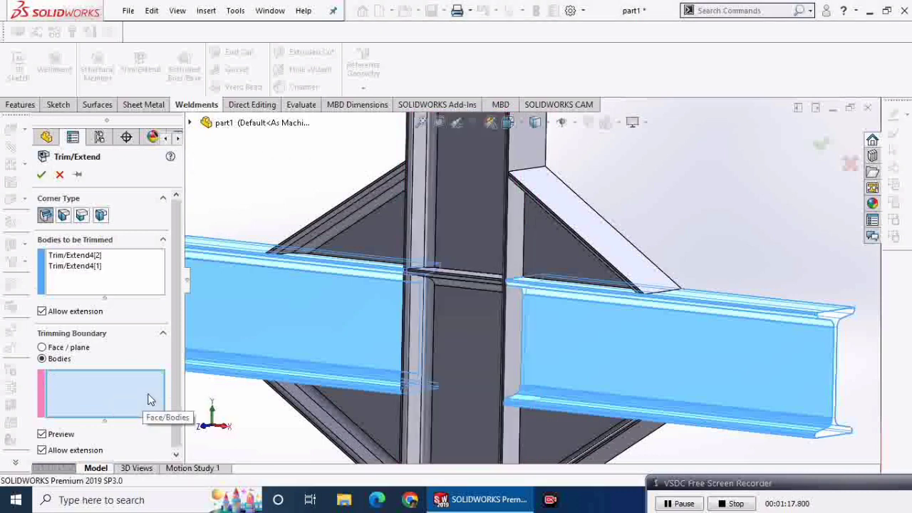
pyautogui.click(71, 348)
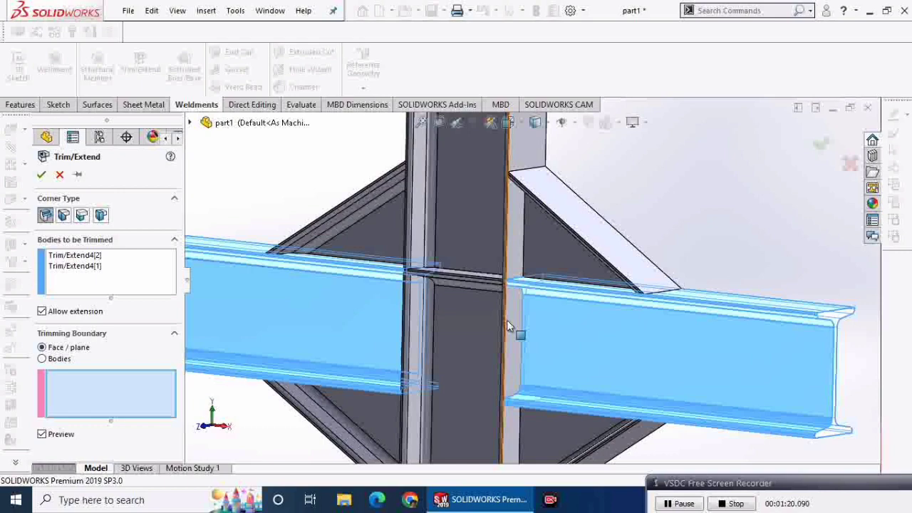
pyautogui.click(519, 241)
pyautogui.moveTo(448, 237); pyautogui.dragTo(426, 241, button='middle')
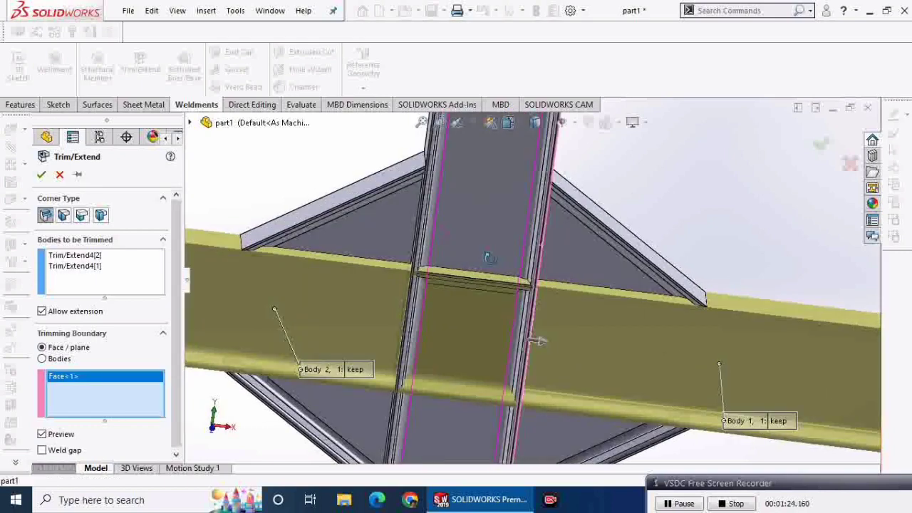
pyautogui.click(426, 242)
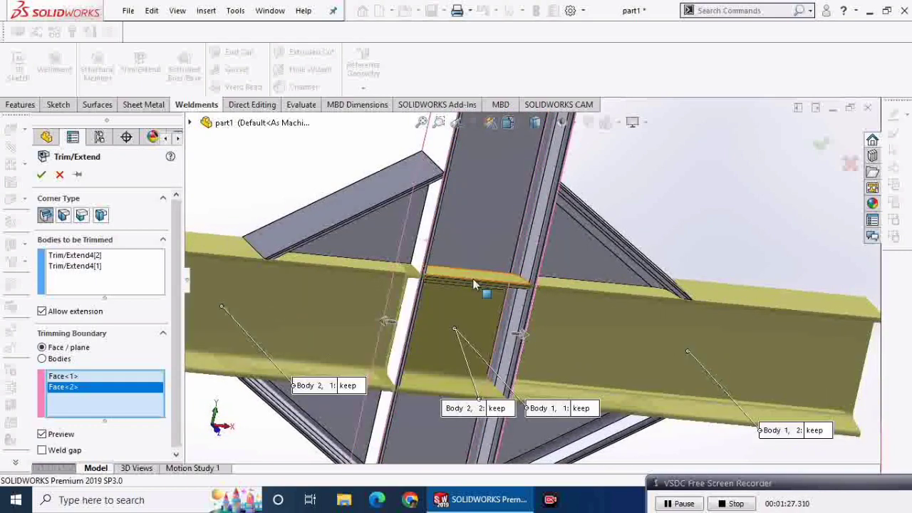
pyautogui.moveTo(474, 284)
pyautogui.mouseDown(button='middle')
pyautogui.moveTo(503, 292)
pyautogui.moveTo(488, 287)
pyautogui.mouseUp(button='middle')
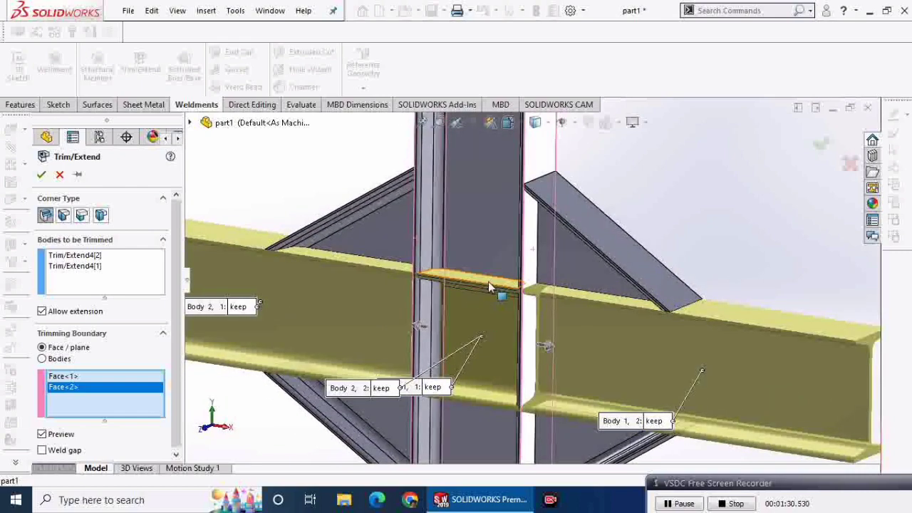
pyautogui.click(489, 287)
# Remove the extra third boundary face and accept the beam trim.
pyautogui.rightClick(73, 410)
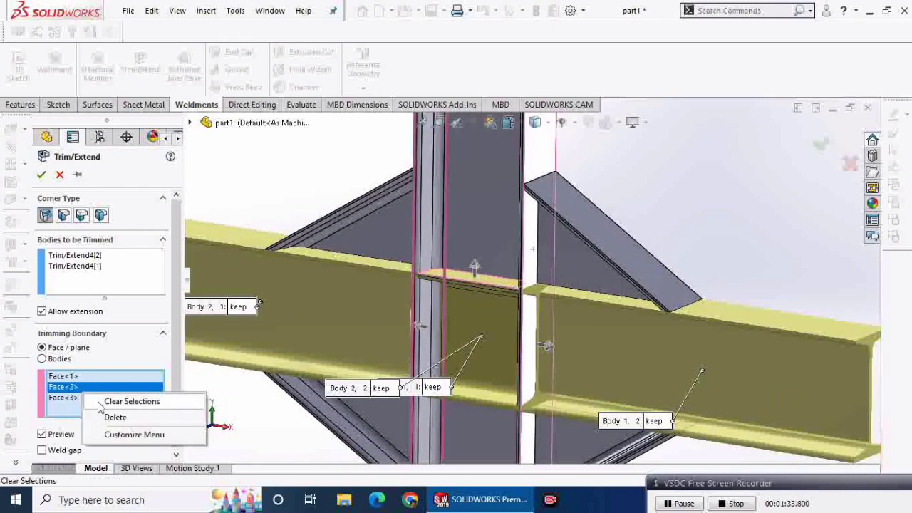
pyautogui.rightClick(65, 398)
pyautogui.click(96, 422)
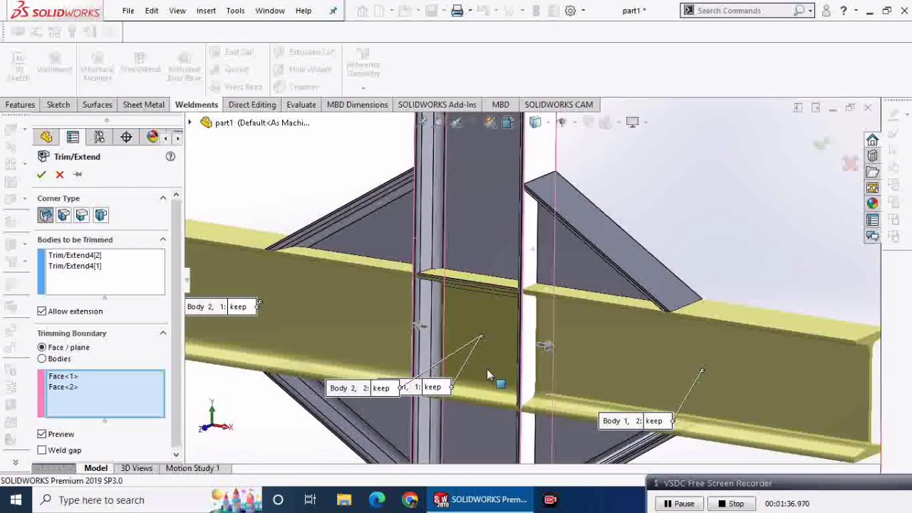
pyautogui.click(41, 176)
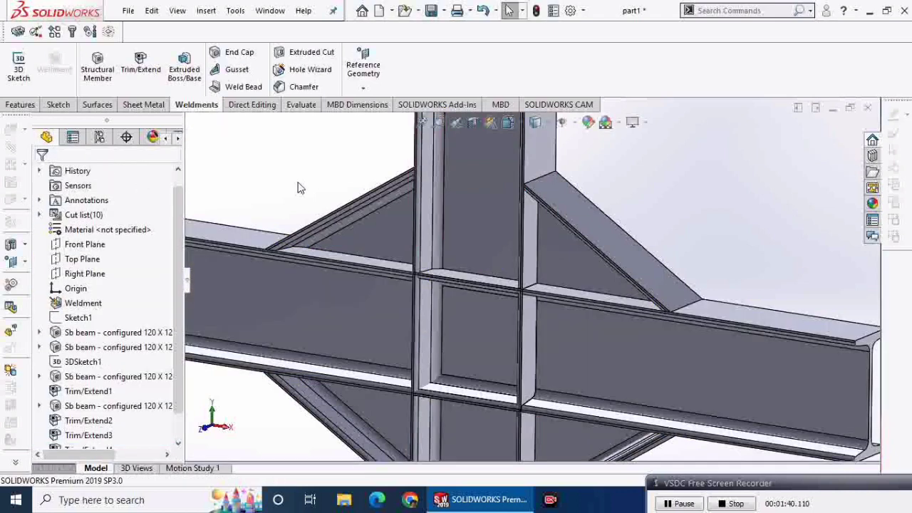
# Delete the Trim/Extend6 feature.
pyautogui.scroll(2, 311, 212)
pyautogui.scroll(-1, 86, 356)
pyautogui.click(82, 435)
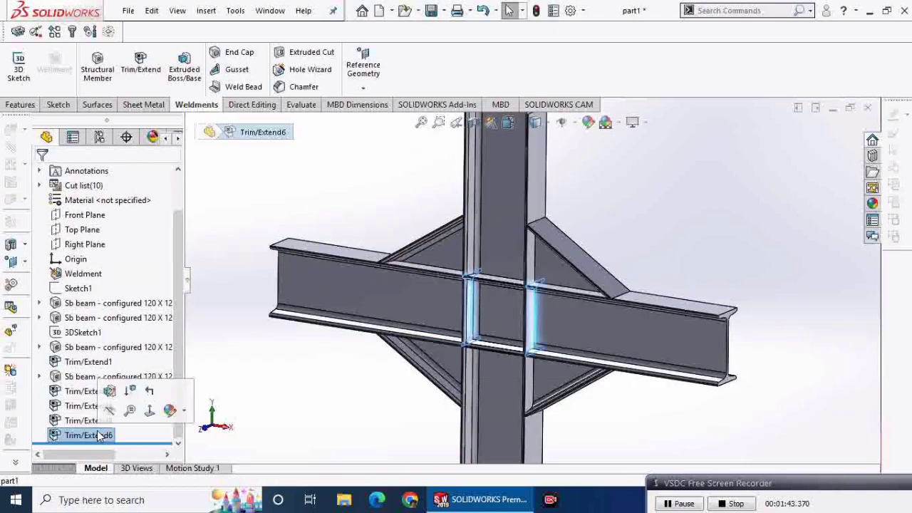
pyautogui.rightClick(82, 434)
pyautogui.click(142, 277)
pyautogui.click(537, 184)
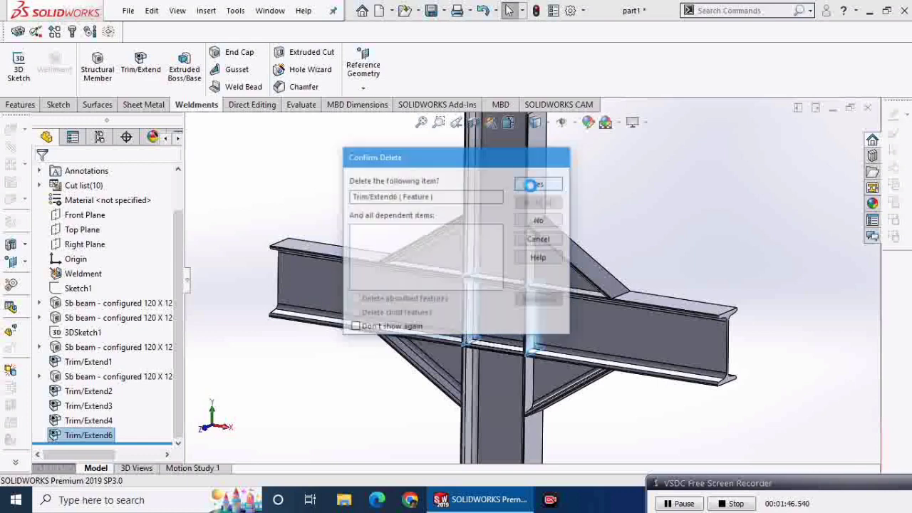
# Delete the Trim/Extend3 feature, leaving Trim/Extend2 in place.
pyautogui.click(71, 421)
pyautogui.rightClick(71, 421)
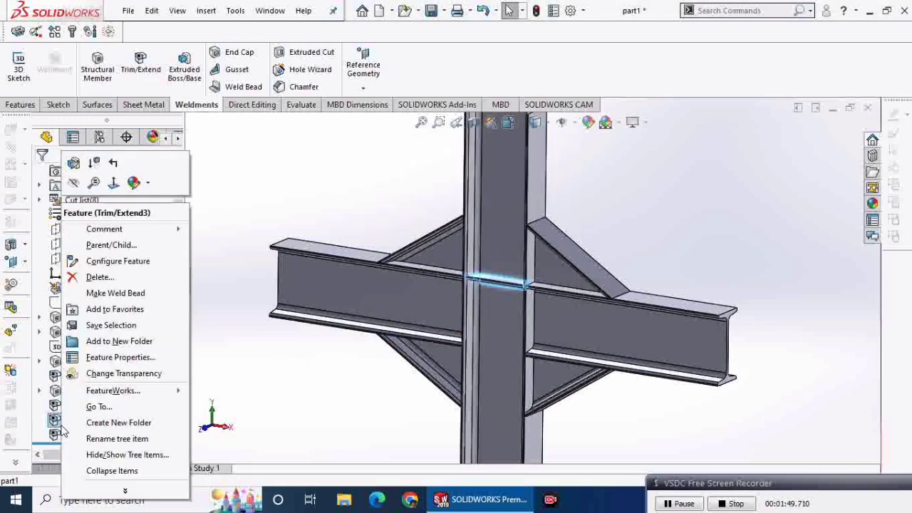
pyautogui.click(87, 279)
pyautogui.click(539, 184)
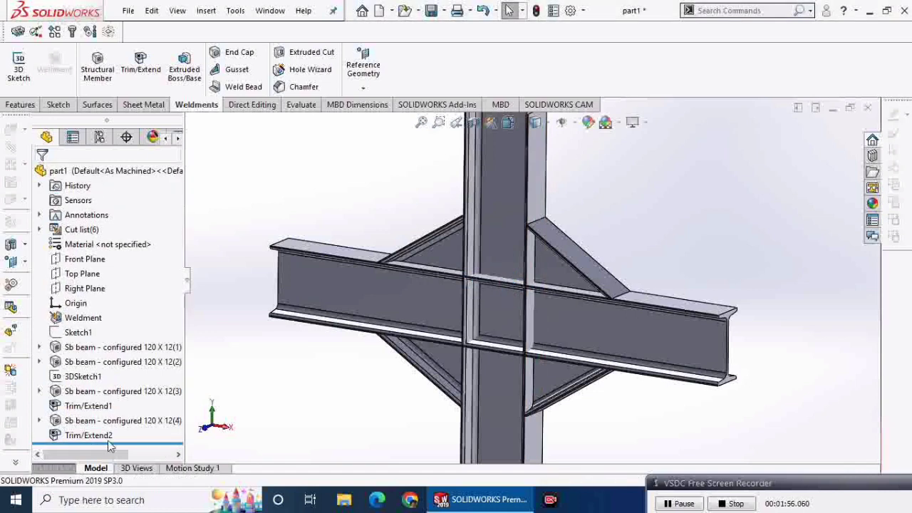
pyautogui.click(89, 436)
pyautogui.rightClick(83, 437)
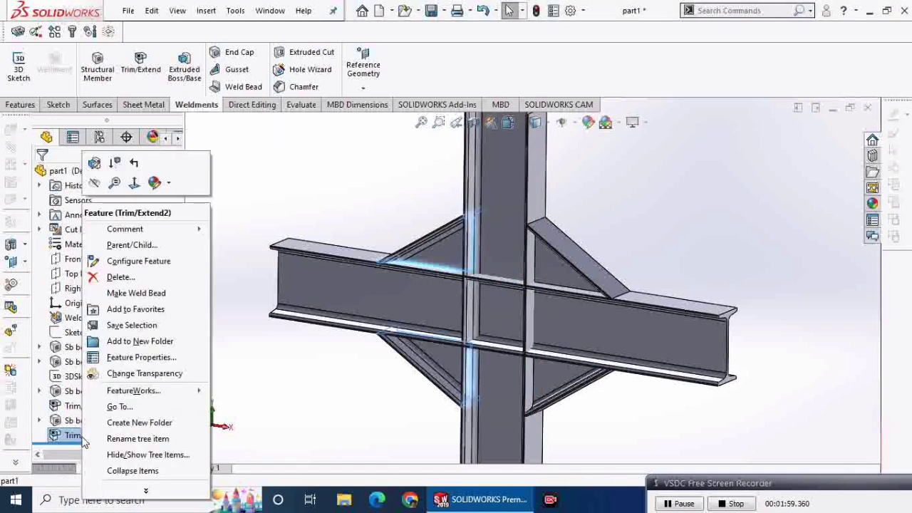
pyautogui.click(315, 382)
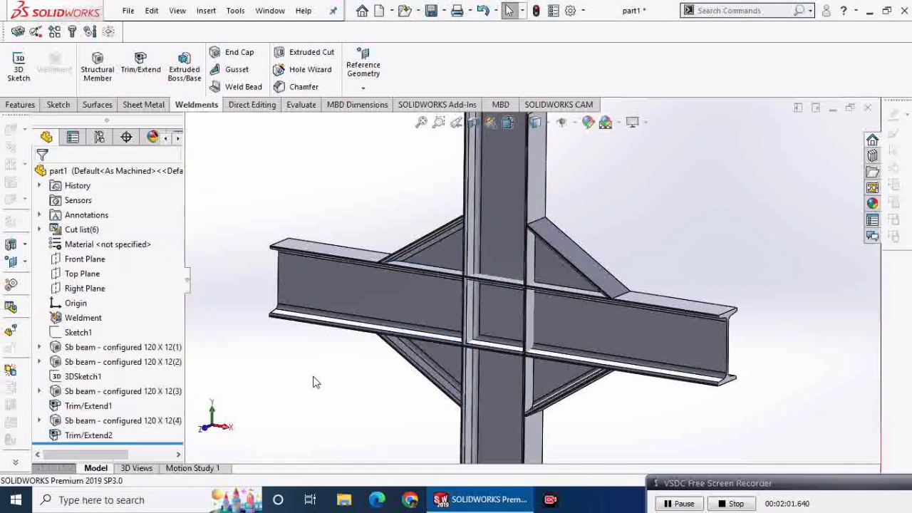
# Trim the horizontal beam at the near and far column faces, replacing a wrongly picked face.
pyautogui.click(136, 83)
pyautogui.click(387, 321)
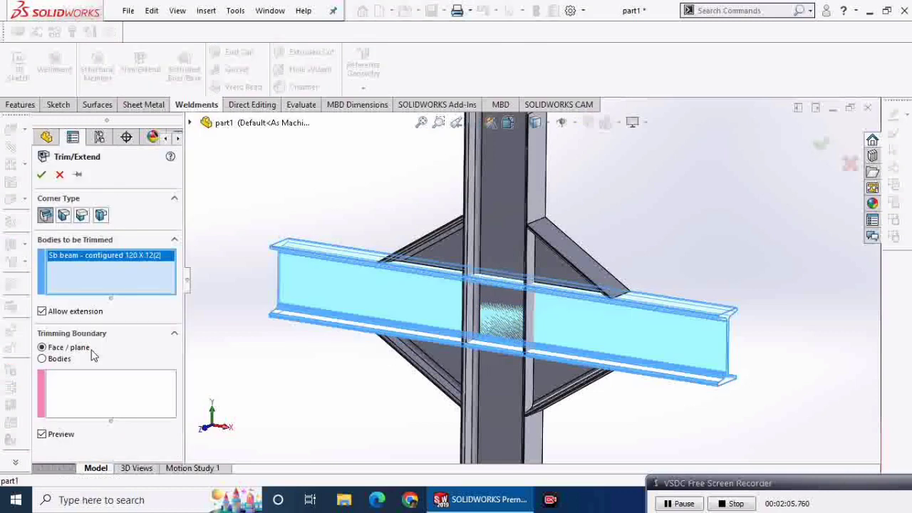
pyautogui.click(99, 405)
pyautogui.click(501, 212)
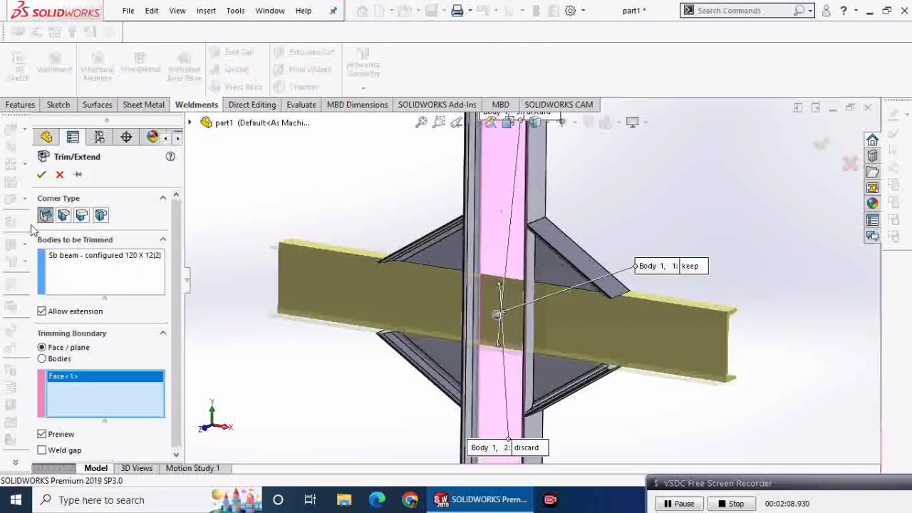
pyautogui.rightClick(80, 383)
pyautogui.click(158, 391)
pyautogui.click(536, 197)
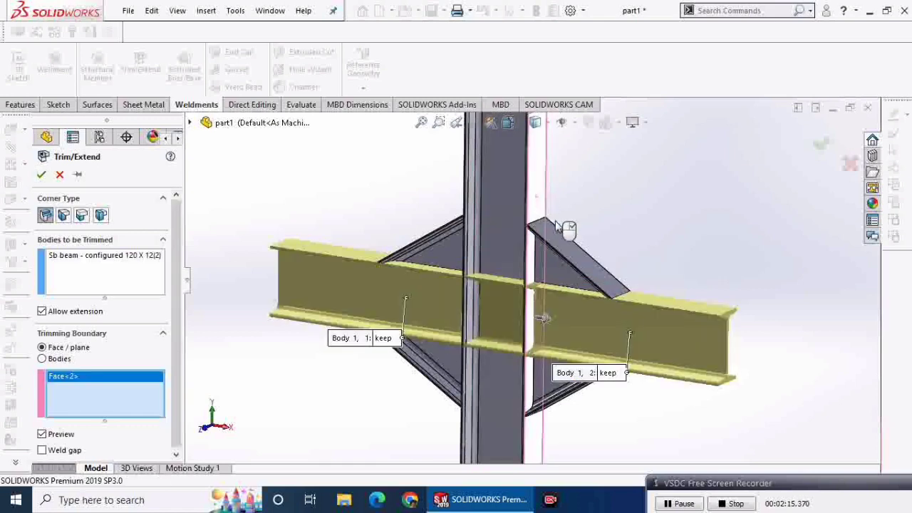
pyautogui.moveTo(557, 225); pyautogui.dragTo(490, 184, button='middle')
pyautogui.click(490, 184)
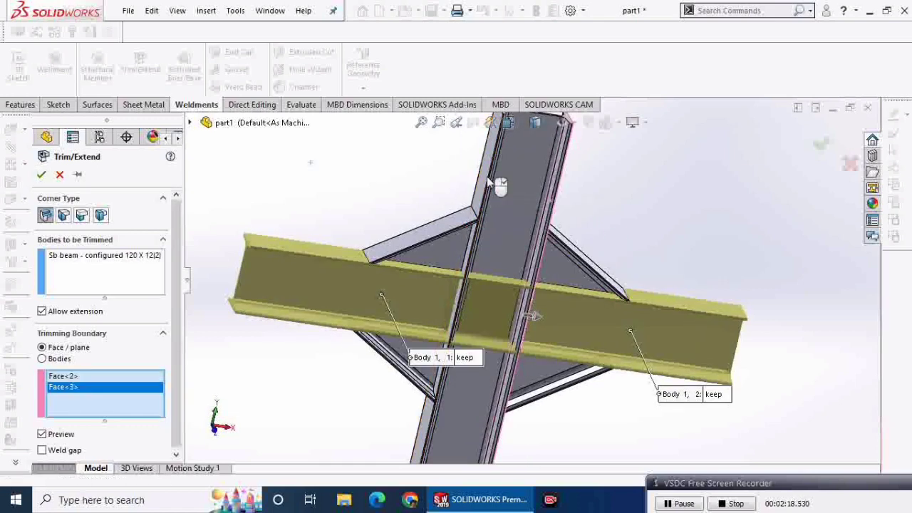
pyautogui.click(823, 144)
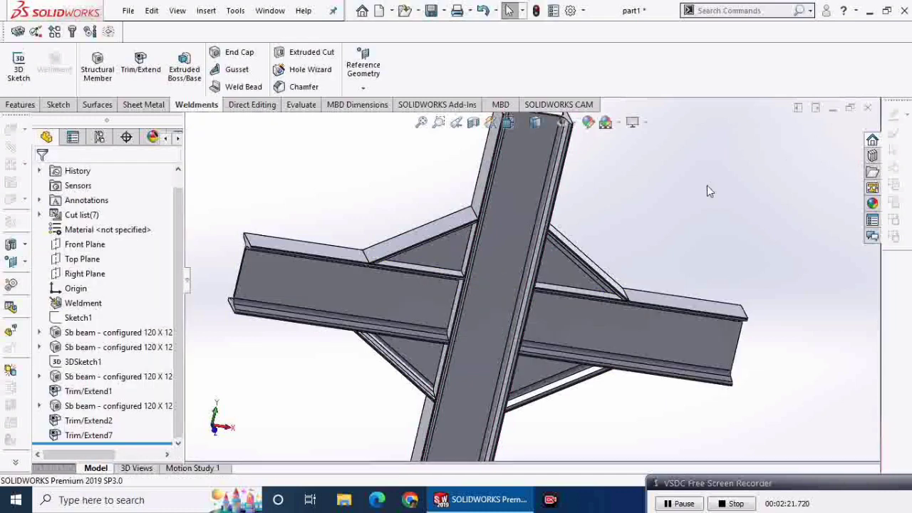
# Sketch on the column face in Normal To view and draw a corner rectangle across the column.
pyautogui.moveTo(706, 185); pyautogui.dragTo(617, 172, button='middle')
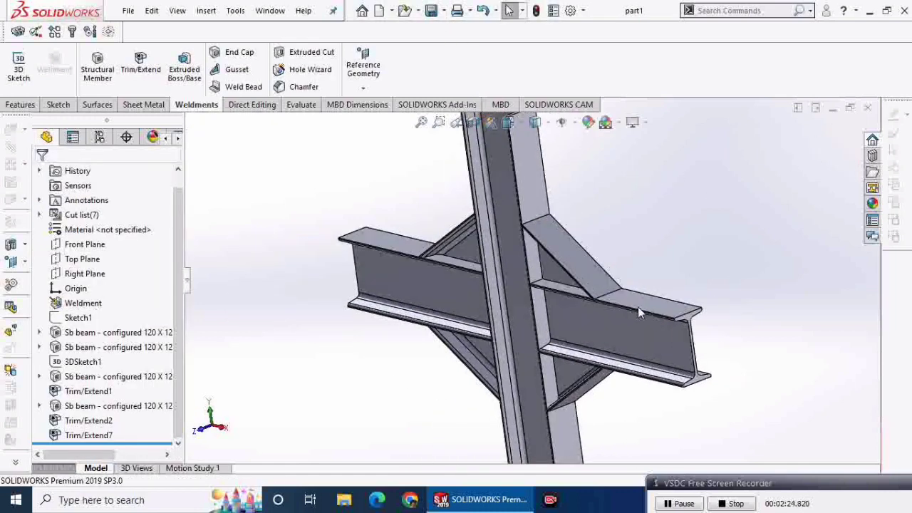
pyautogui.moveTo(638, 311); pyautogui.dragTo(639, 254, button='middle')
pyautogui.click(543, 200)
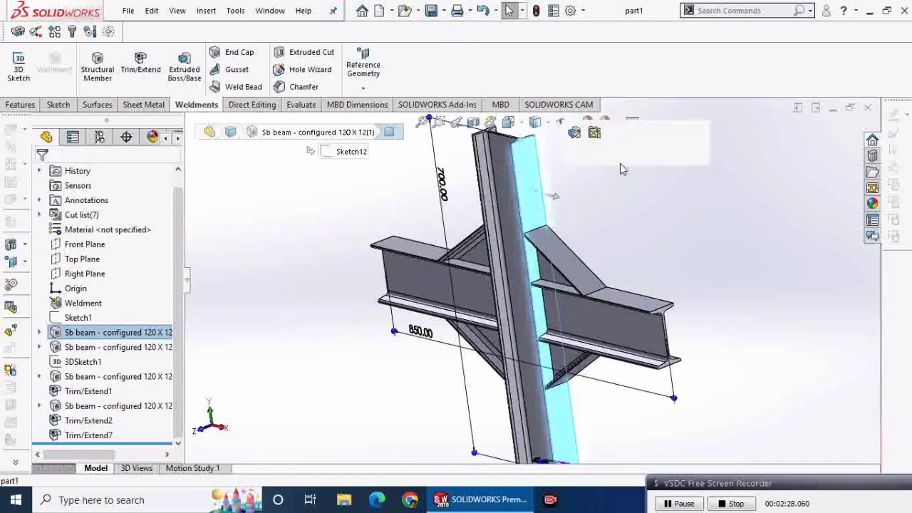
pyautogui.click(660, 153)
pyautogui.click(21, 105)
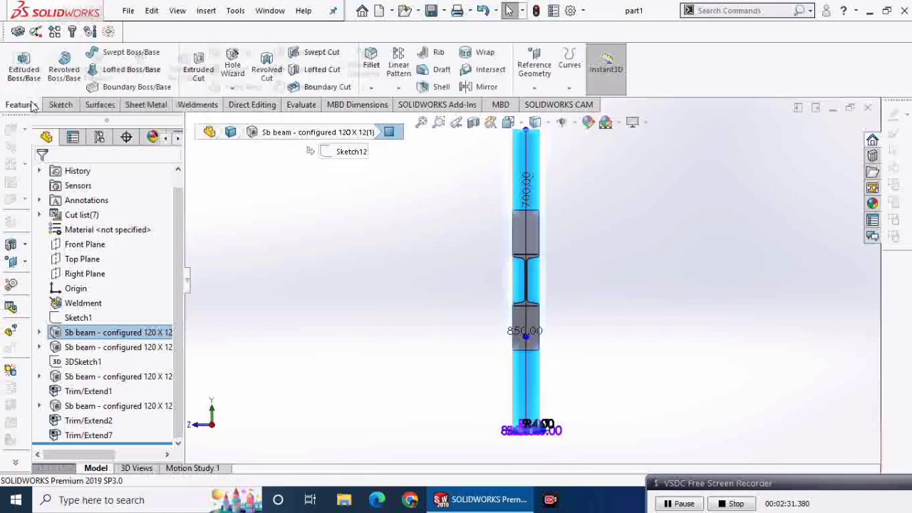
pyautogui.click(60, 105)
pyautogui.click(19, 62)
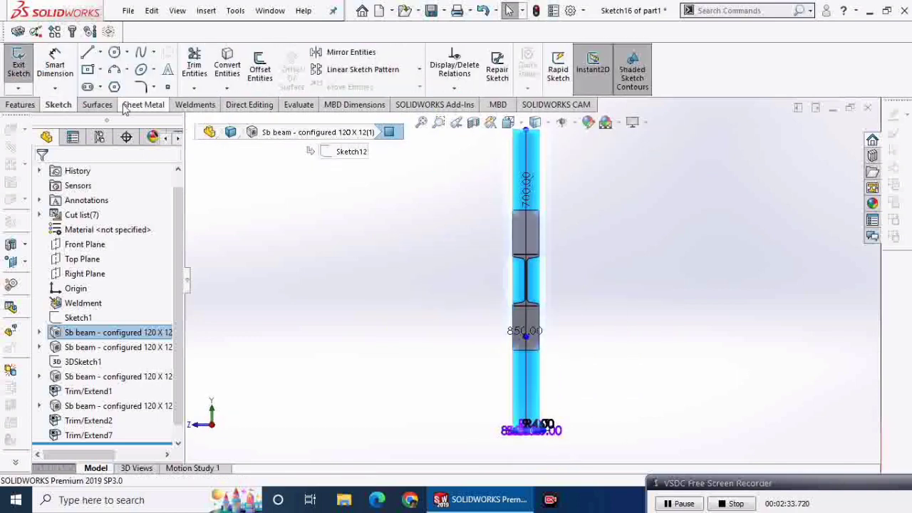
pyautogui.click(89, 70)
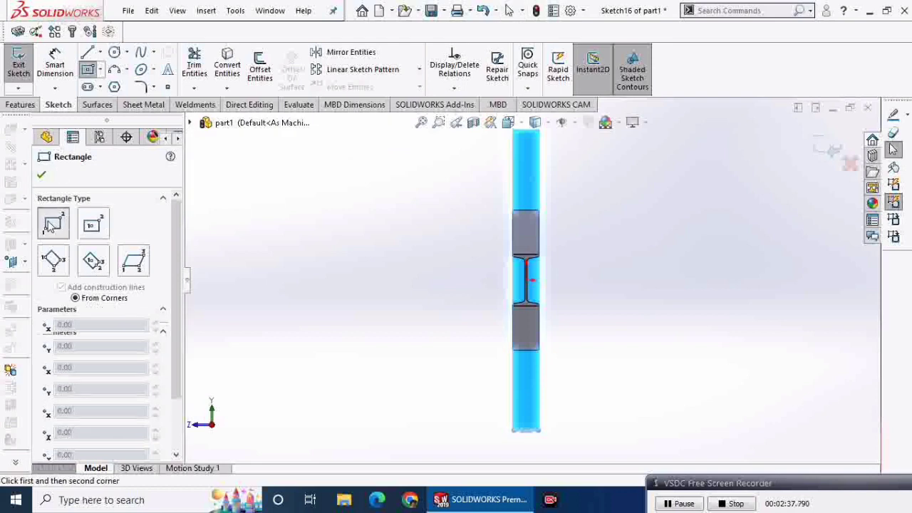
pyautogui.click(513, 187)
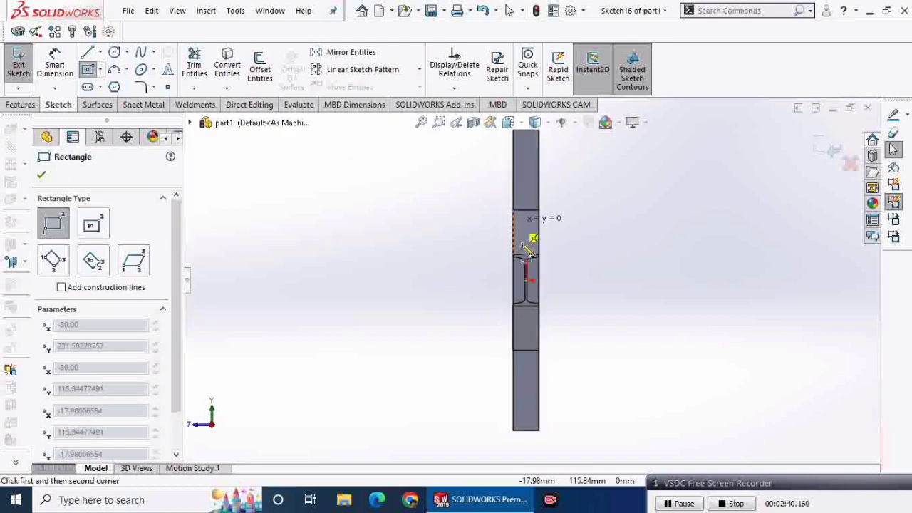
pyautogui.click(541, 375)
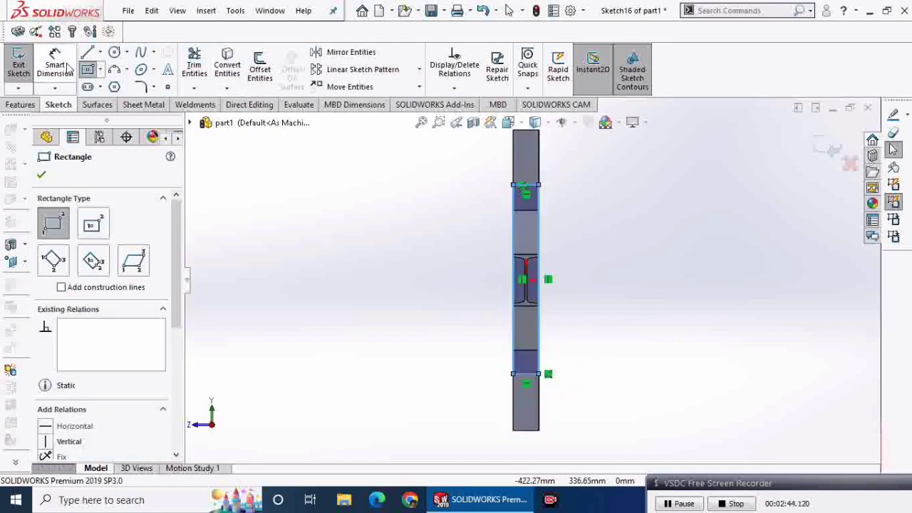
pyautogui.press('Escape')
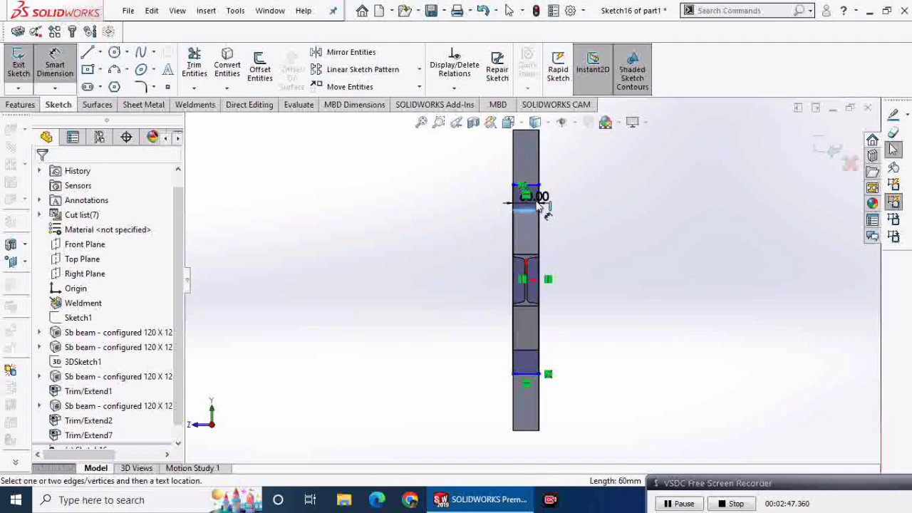
# Dimension the rectangle's top and bottom offsets to 80 mm each.
pyautogui.click(535, 186)
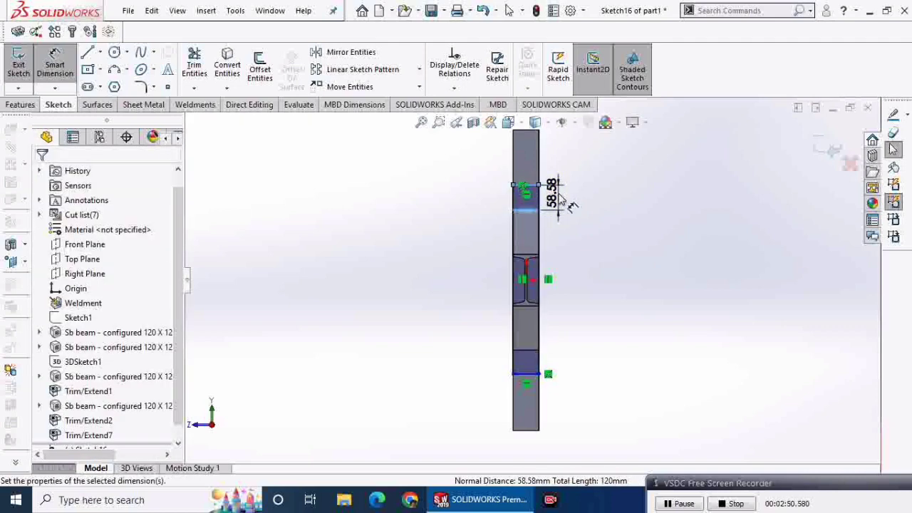
pyautogui.click(560, 201)
pyautogui.write('80')
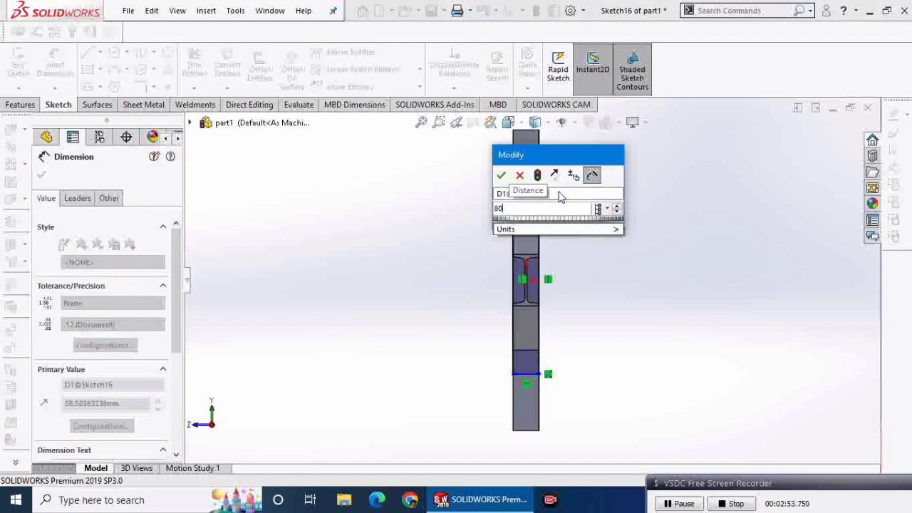
pyautogui.press('Return')
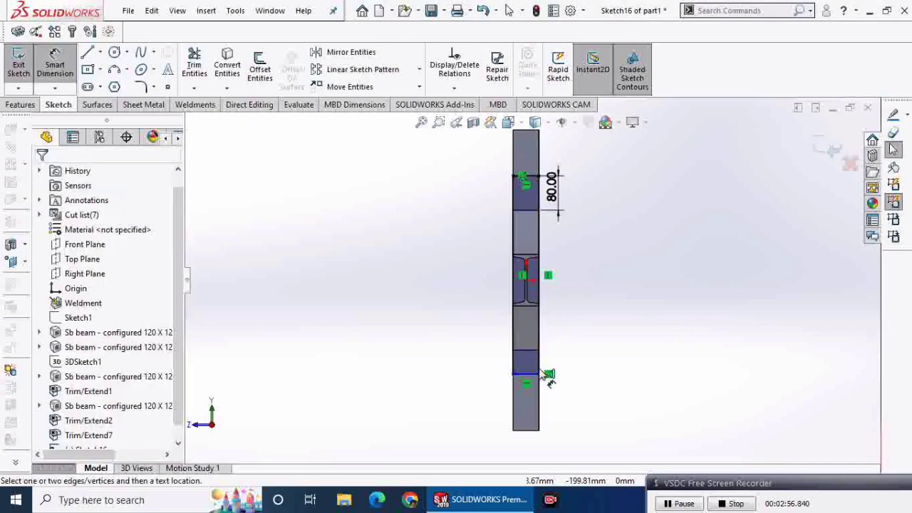
pyautogui.click(534, 378)
pyautogui.click(557, 351)
pyautogui.press('Escape')
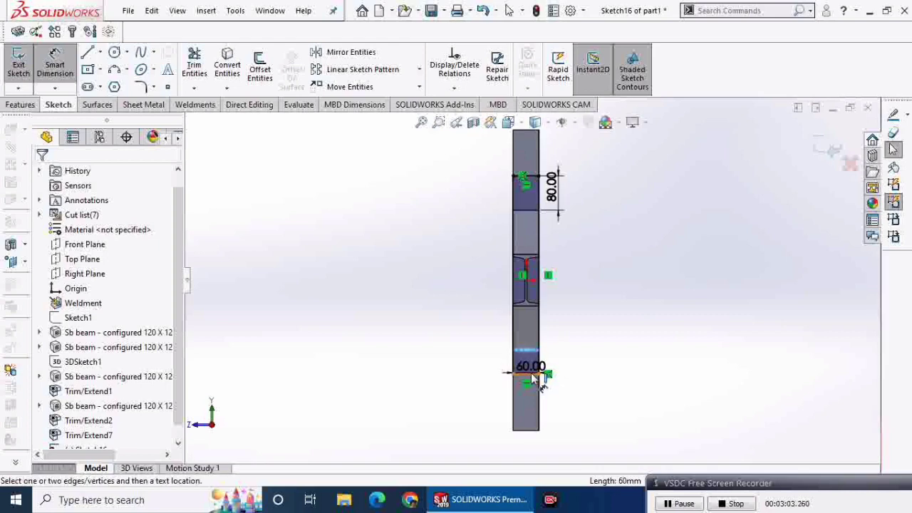
pyautogui.click(527, 349)
pyautogui.click(597, 369)
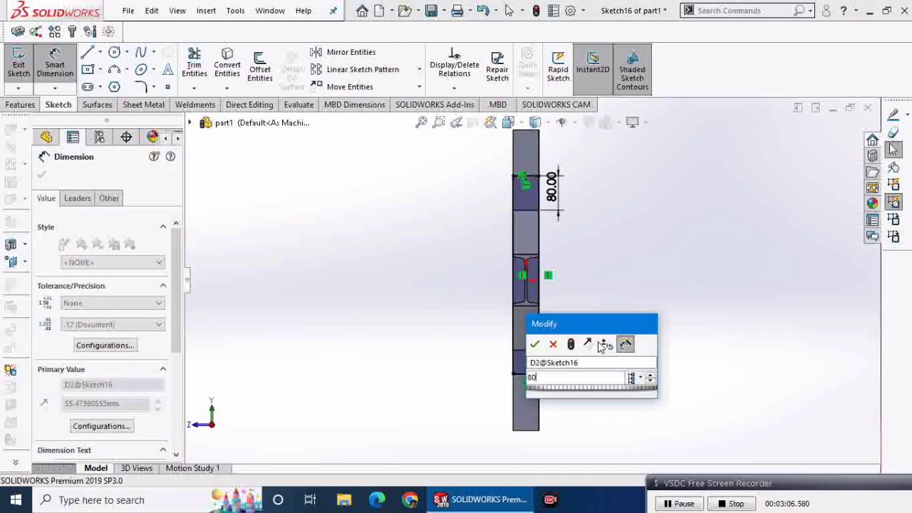
pyautogui.write('80')
pyautogui.press('Return')
pyautogui.click(40, 171)
# Keep the first plate's extrusion as a separate body, not merged with the column.
pyautogui.click(29, 104)
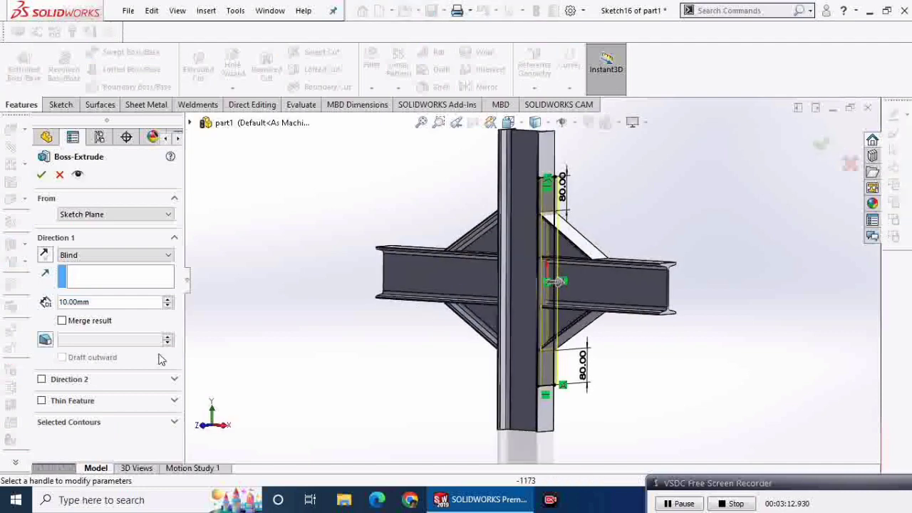
pyautogui.click(69, 325)
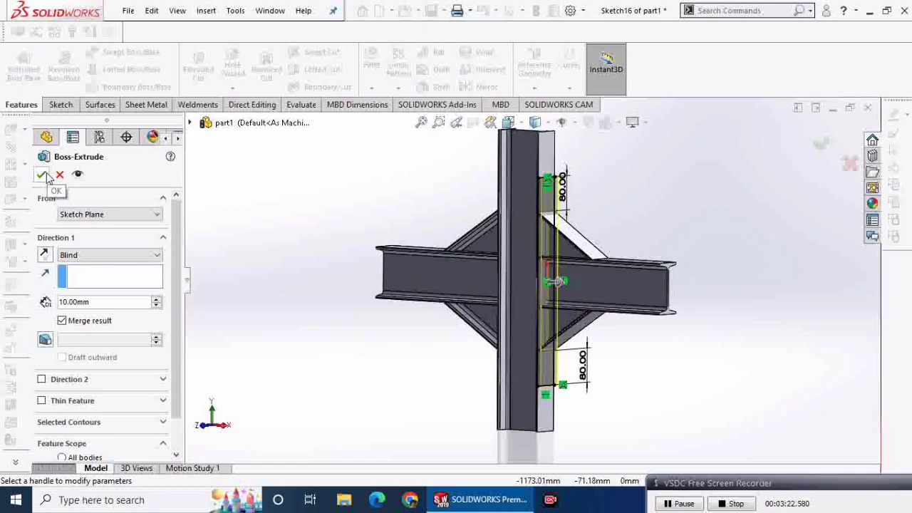
pyautogui.click(62, 323)
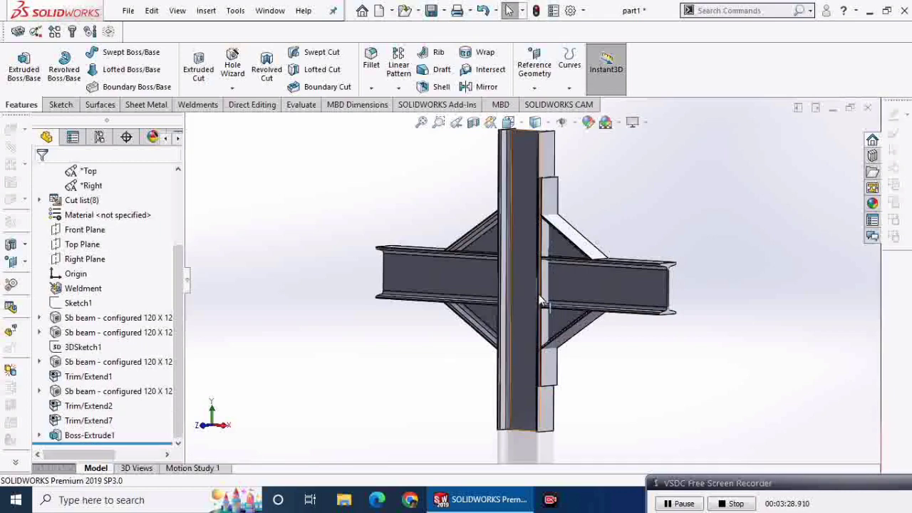
pyautogui.scroll(-2, 571, 227)
pyautogui.scroll(-1, 617, 242)
pyautogui.scroll(-1, 563, 231)
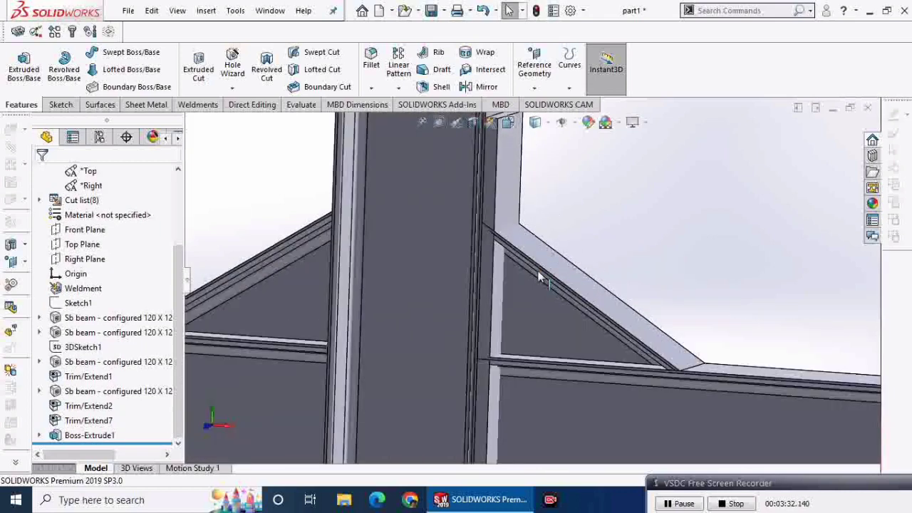
pyautogui.scroll(2, 535, 185)
pyautogui.scroll(2, 531, 202)
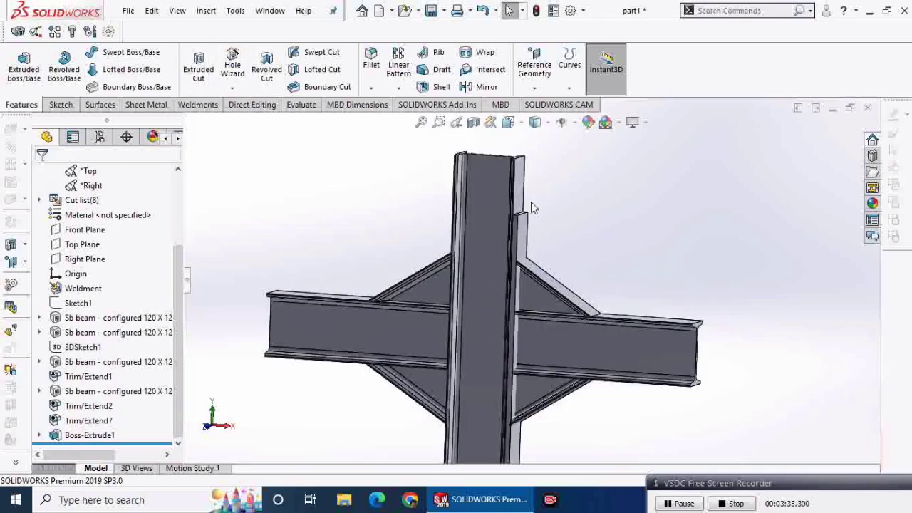
# Sketch on the opposite column face and convert Sketch16's outline into it.
pyautogui.click(450, 212)
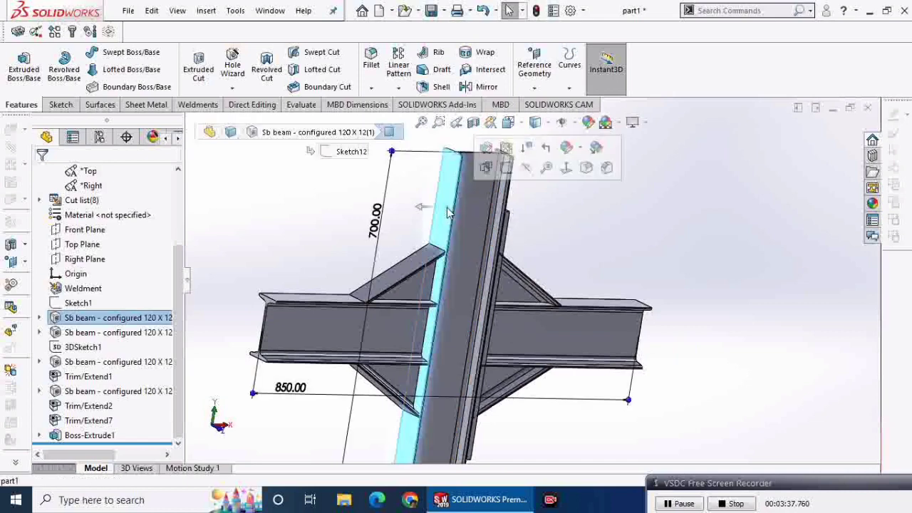
pyautogui.click(499, 171)
pyautogui.click(39, 435)
pyautogui.click(96, 435)
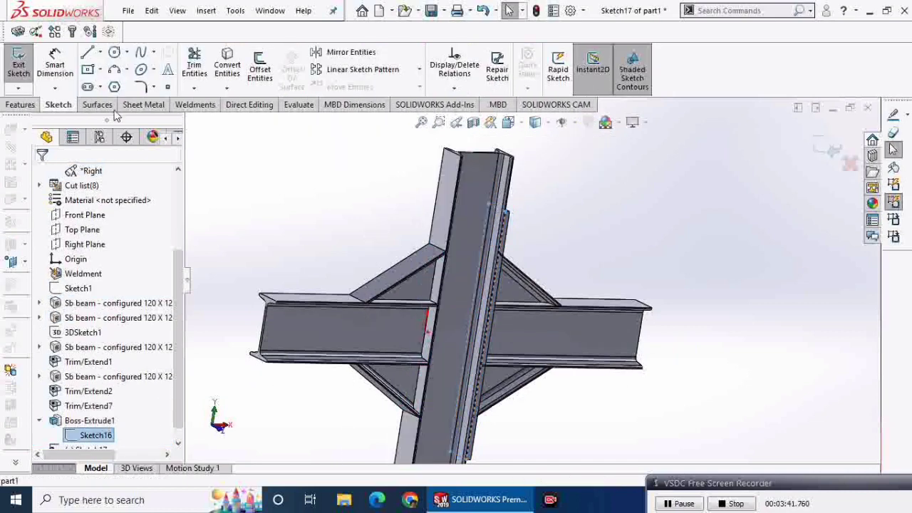
pyautogui.click(236, 64)
# Exit the sketch and extrude the new plate outline 10 mm.
pyautogui.click(20, 105)
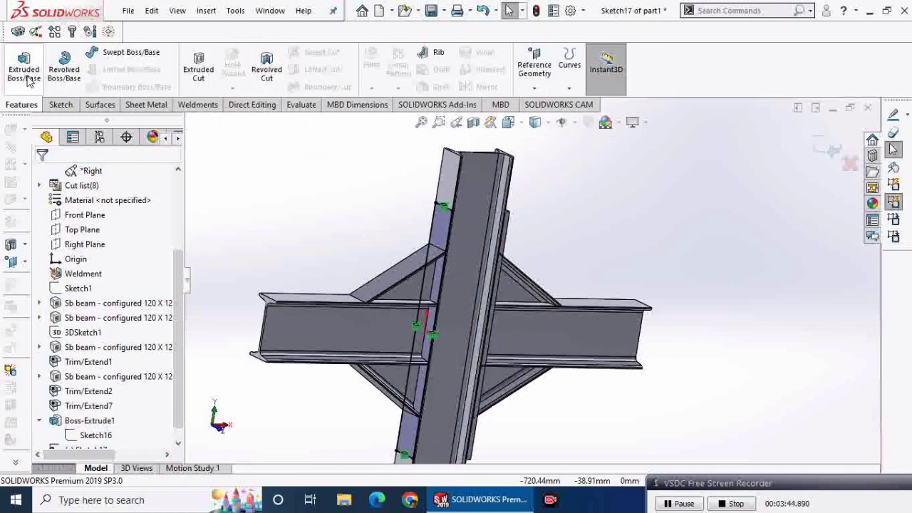
pyautogui.click(26, 71)
pyautogui.click(42, 174)
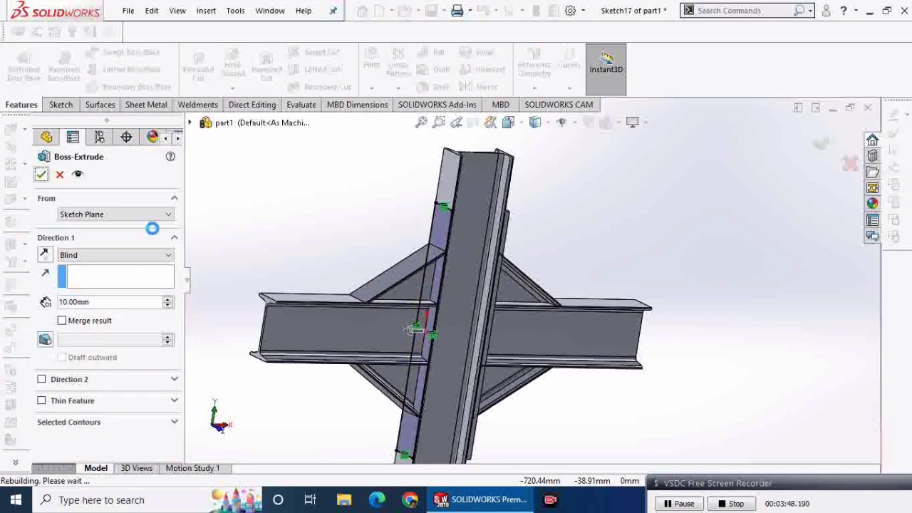
pyautogui.moveTo(381, 245); pyautogui.dragTo(363, 228, button='middle')
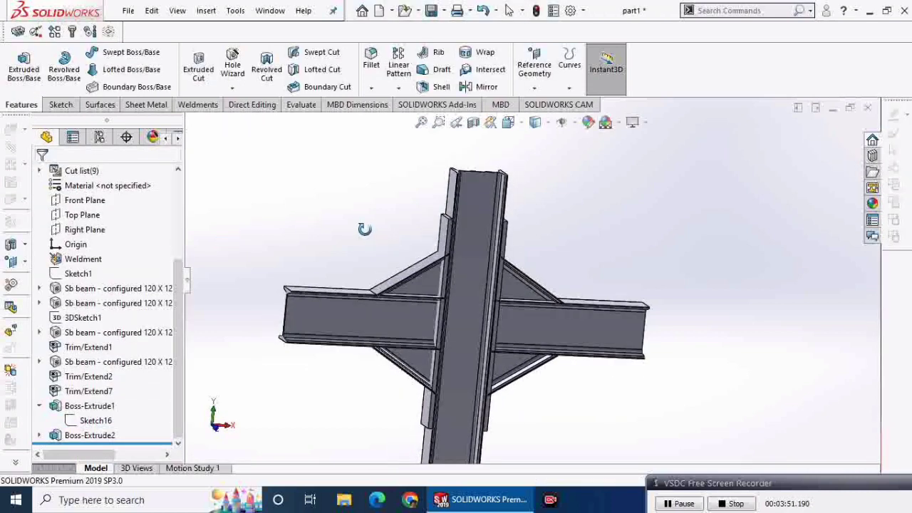
# Trim the upper and lower left braces back to the new plate's face.
pyautogui.click(198, 105)
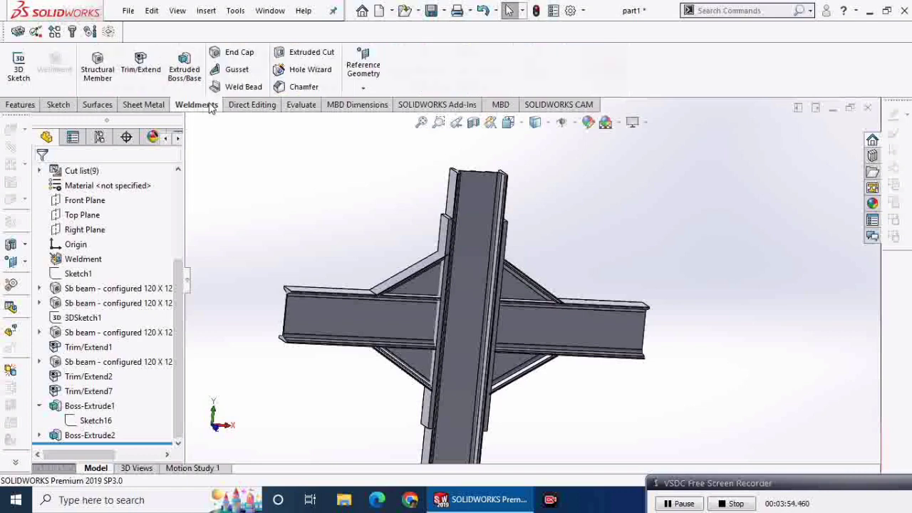
pyautogui.click(141, 64)
pyautogui.click(417, 282)
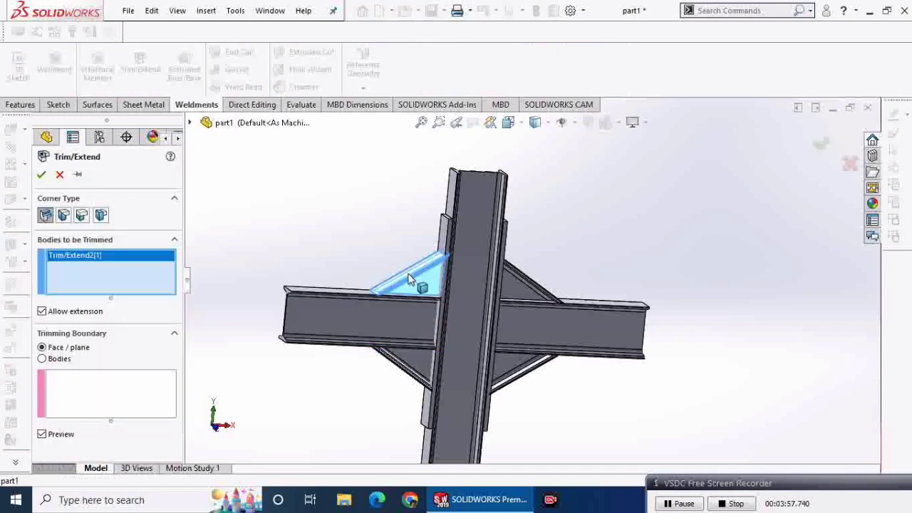
pyautogui.click(408, 378)
pyautogui.click(140, 408)
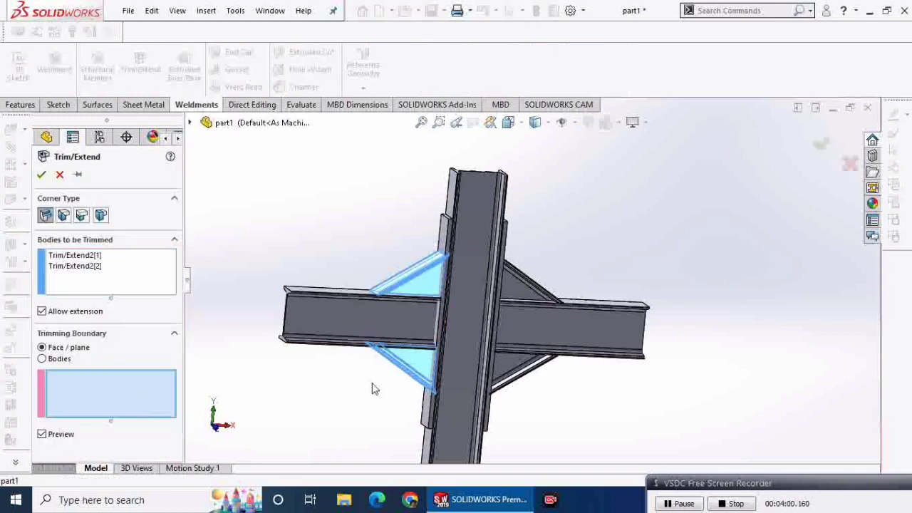
pyautogui.click(428, 412)
pyautogui.click(41, 174)
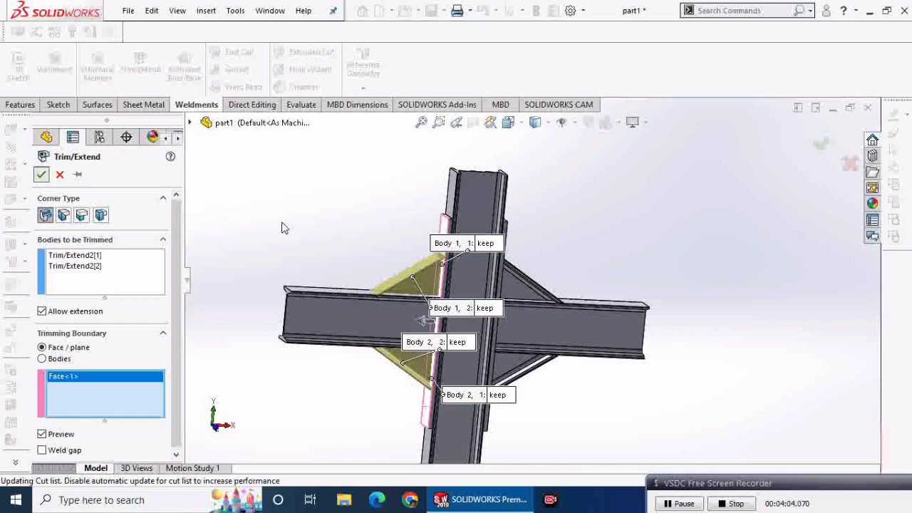
# Re-edit Trim/Extend8, reconfirm the plate face as its boundary, and save the part.
pyautogui.scroll(-2, 436, 262)
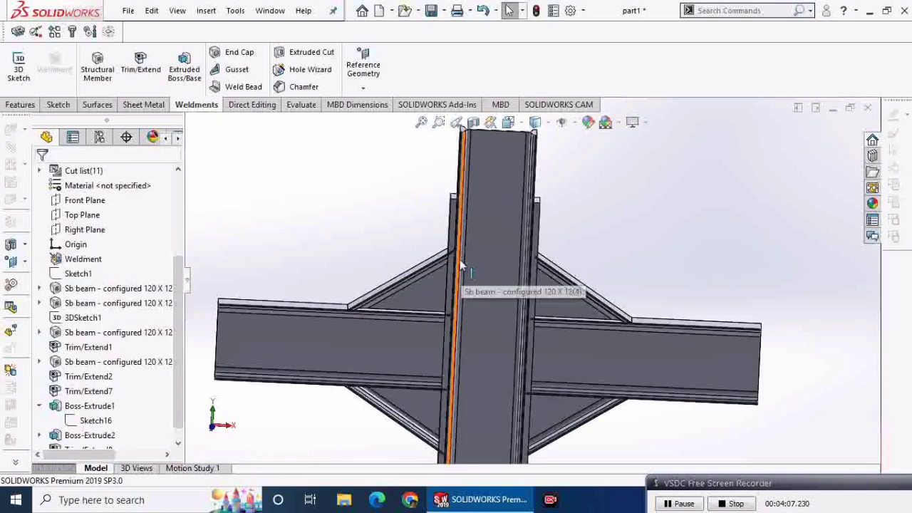
pyautogui.scroll(-2, 459, 259)
pyautogui.scroll(-1, 104, 436)
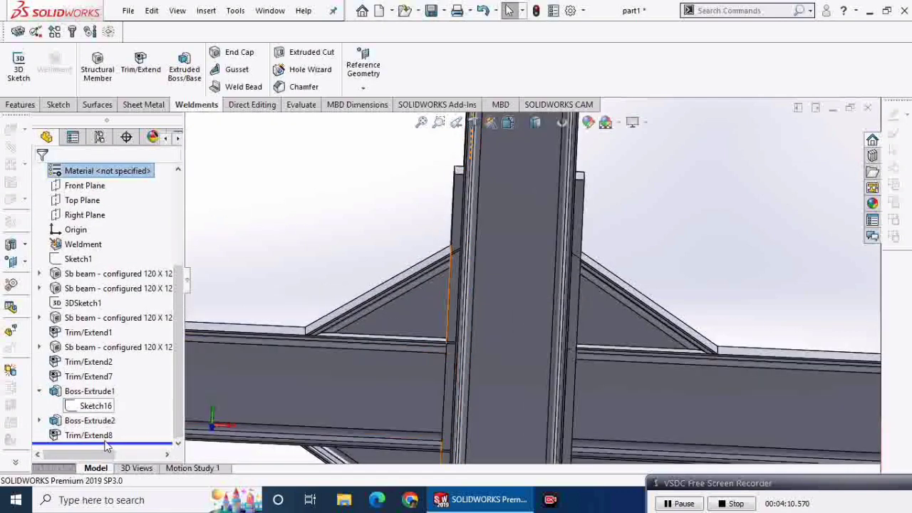
pyautogui.click(103, 436)
pyautogui.click(114, 401)
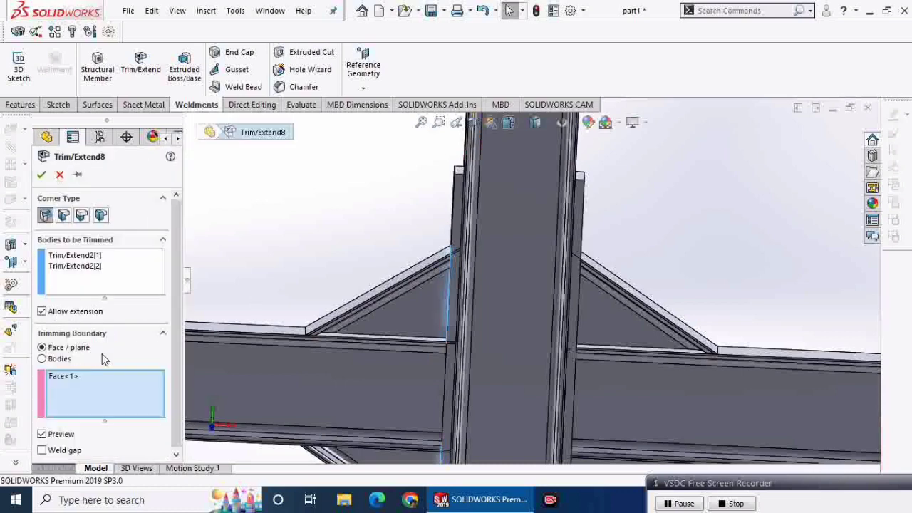
pyautogui.click(61, 362)
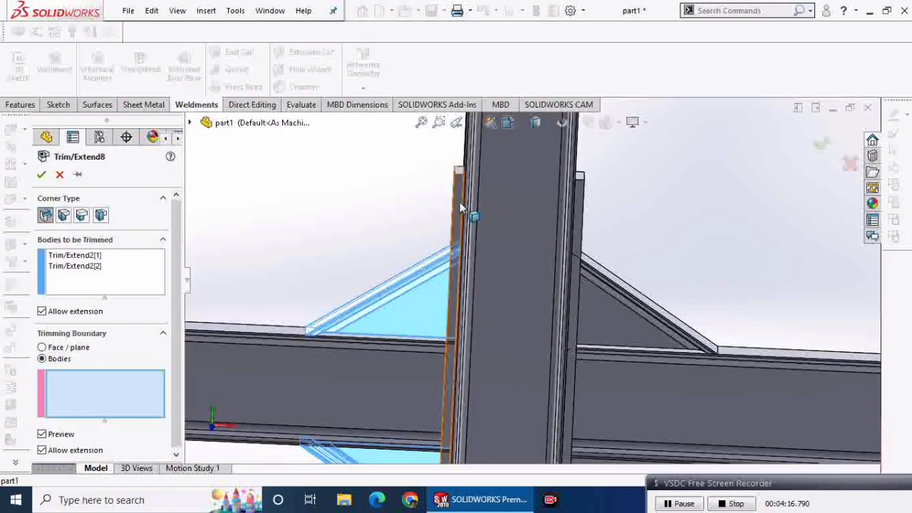
pyautogui.moveTo(433, 212); pyautogui.dragTo(449, 230, button='middle')
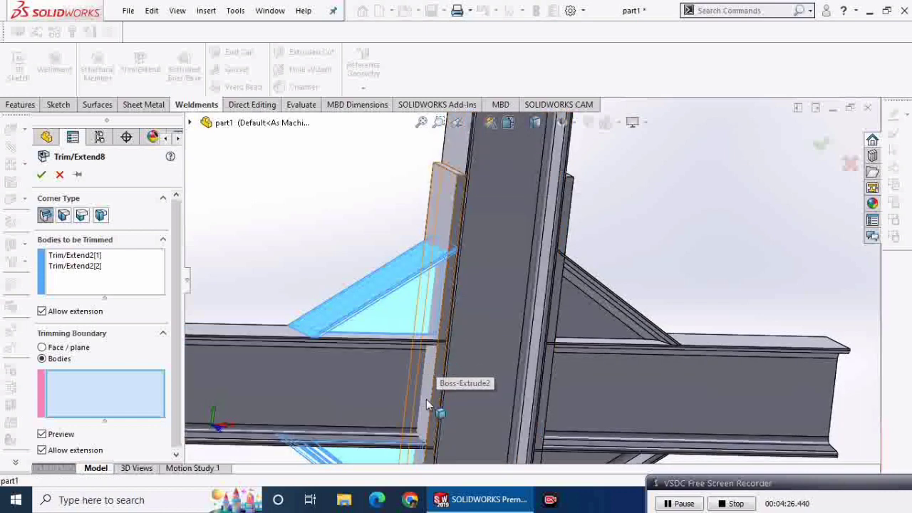
pyautogui.click(87, 349)
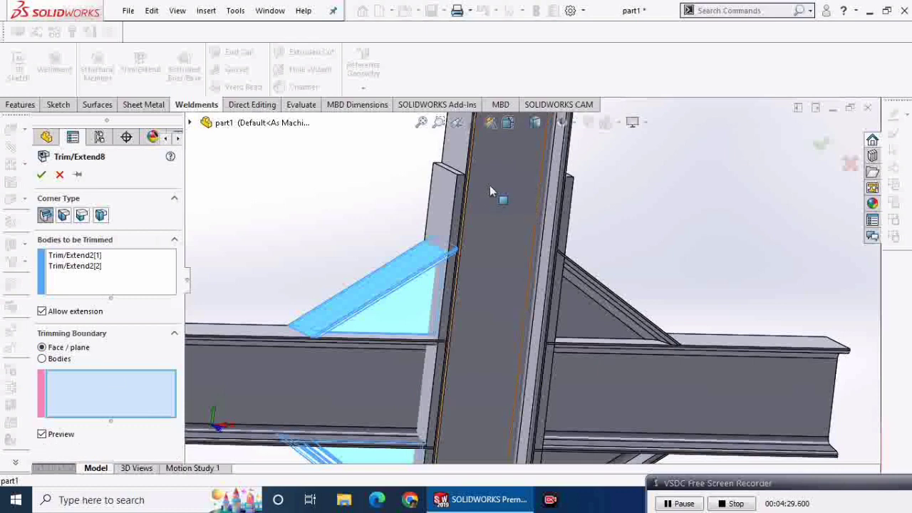
pyautogui.click(447, 188)
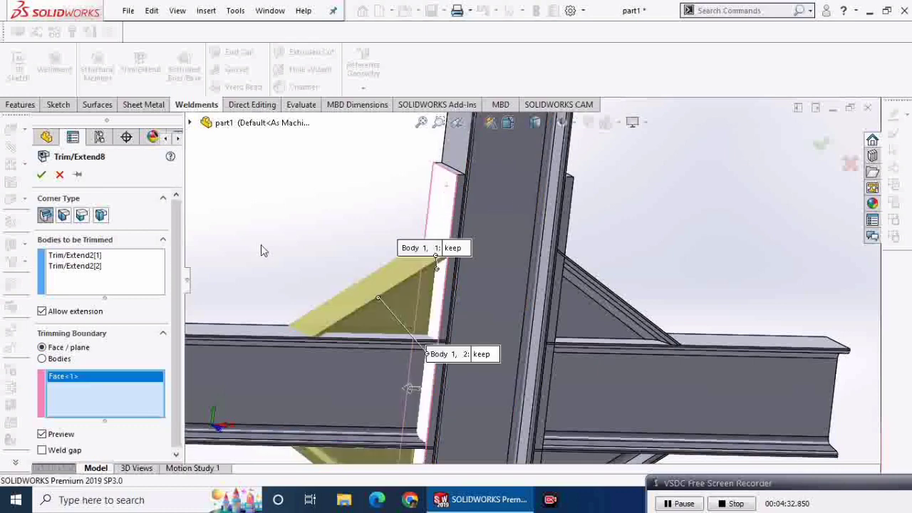
pyautogui.scroll(3, 285, 254)
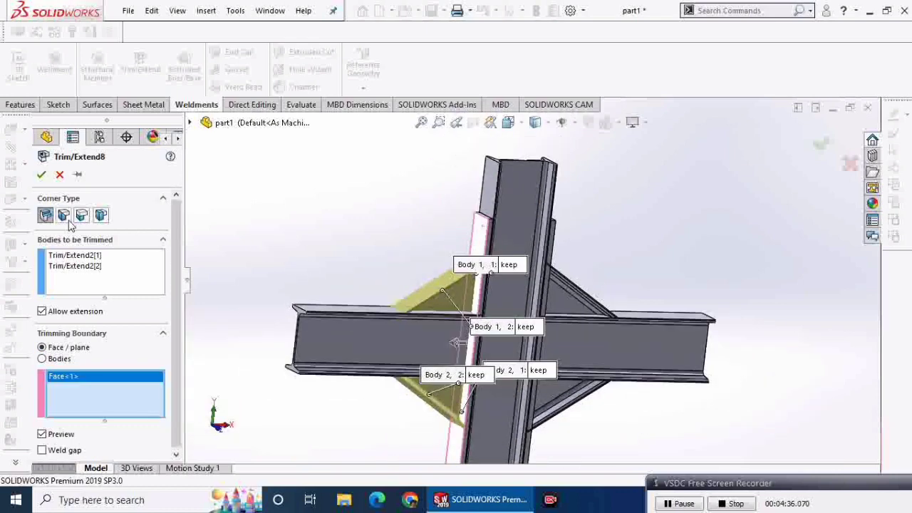
pyautogui.click(44, 175)
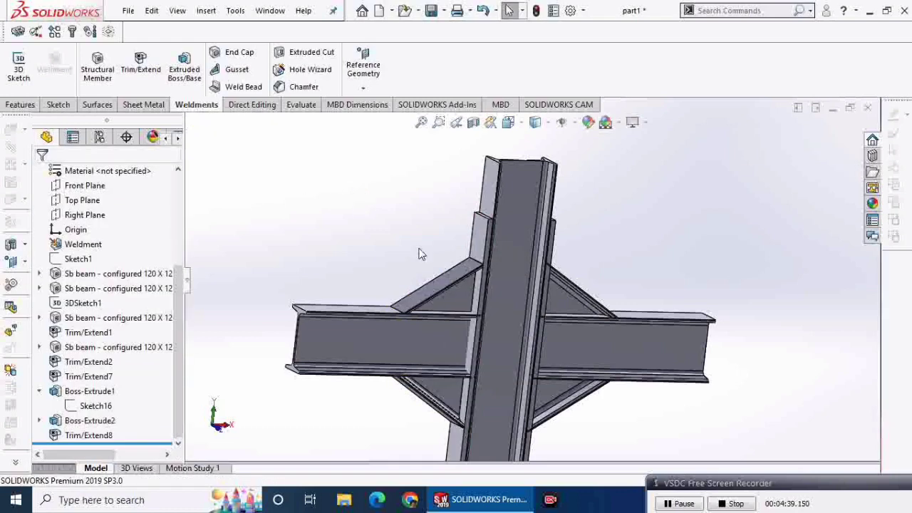
pyautogui.click(431, 10)
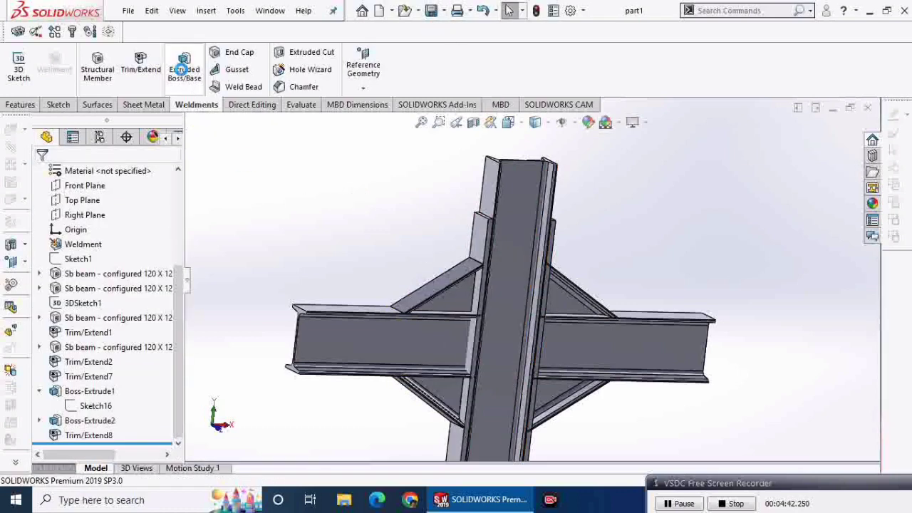
# Trim the upper and lower right braces back to the face beside the column.
pyautogui.click(140, 64)
pyautogui.moveTo(612, 276); pyautogui.dragTo(583, 289, button='middle')
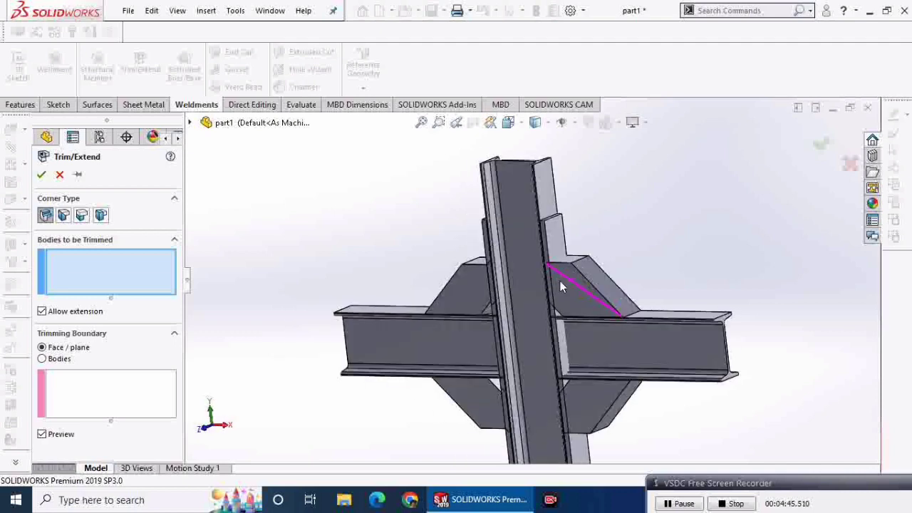
pyautogui.click(585, 287)
pyautogui.click(617, 416)
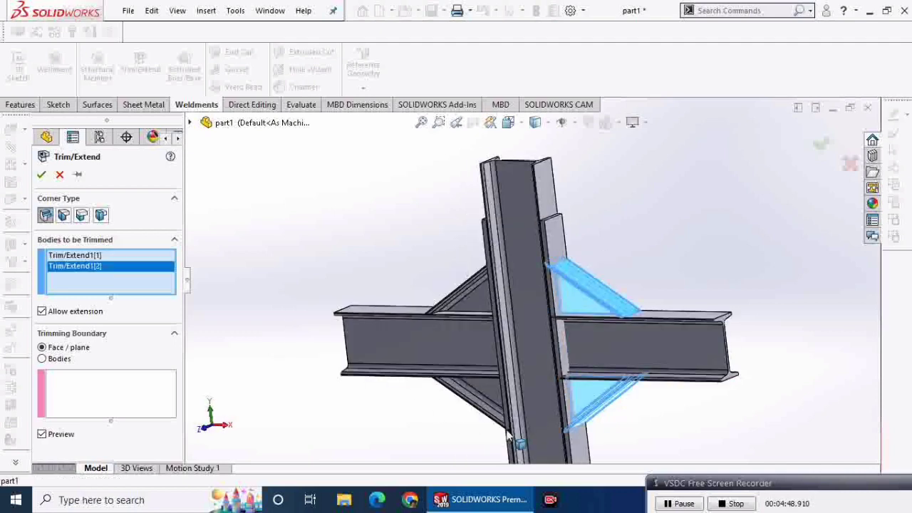
pyautogui.click(68, 401)
pyautogui.click(560, 239)
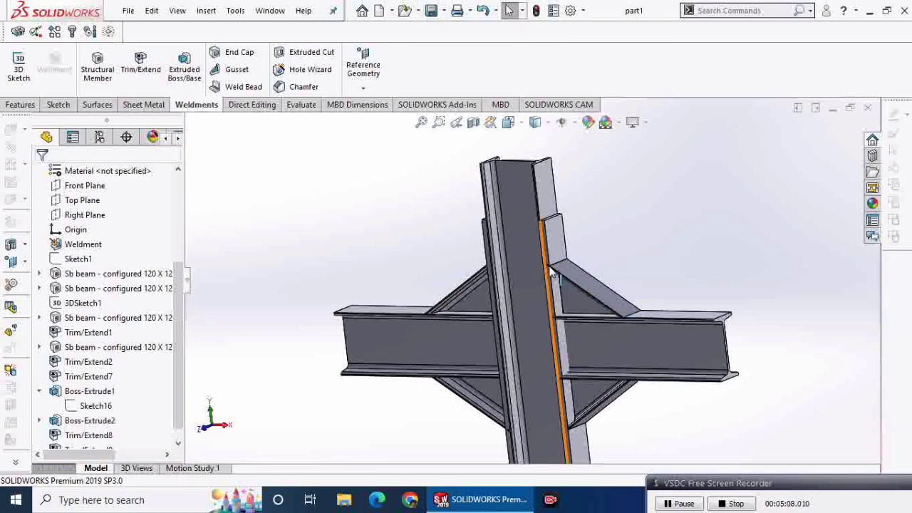
# View the first column plate face-on, then return to isometric with the plate selected.
pyautogui.moveTo(664, 255)
pyautogui.mouseDown(button='middle')
pyautogui.moveTo(624, 261)
pyautogui.moveTo(620, 279)
pyautogui.mouseUp(button='middle')
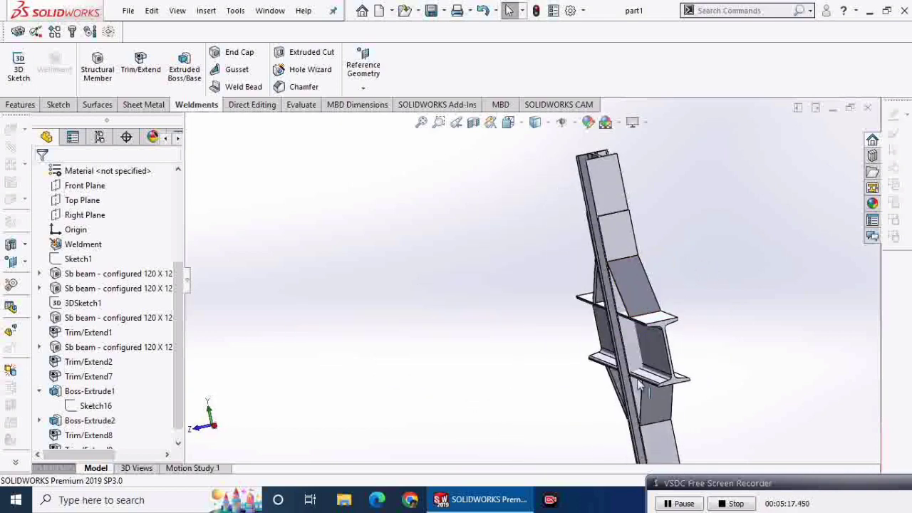
pyautogui.click(620, 233)
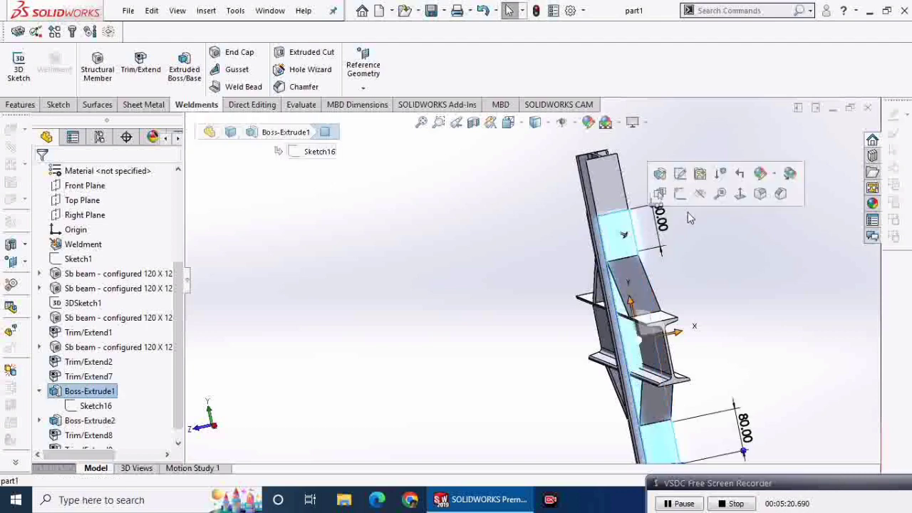
pyautogui.click(745, 193)
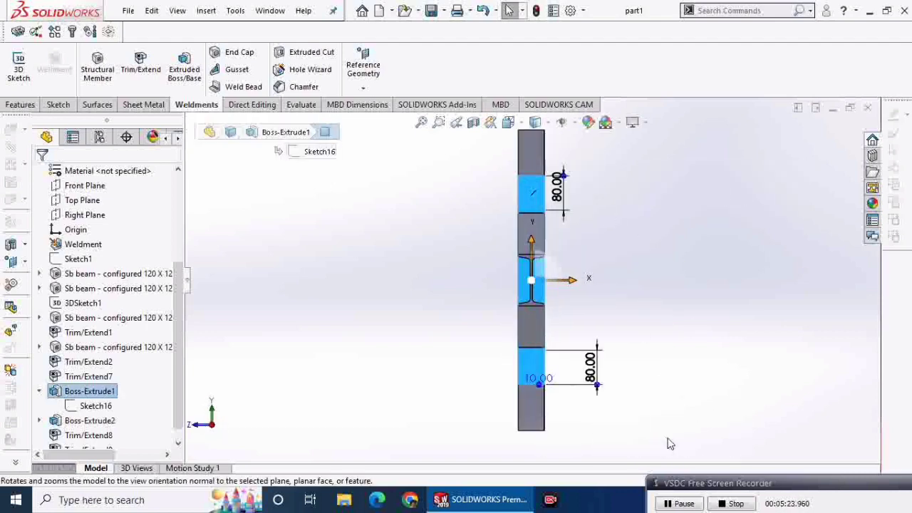
pyautogui.click(489, 302)
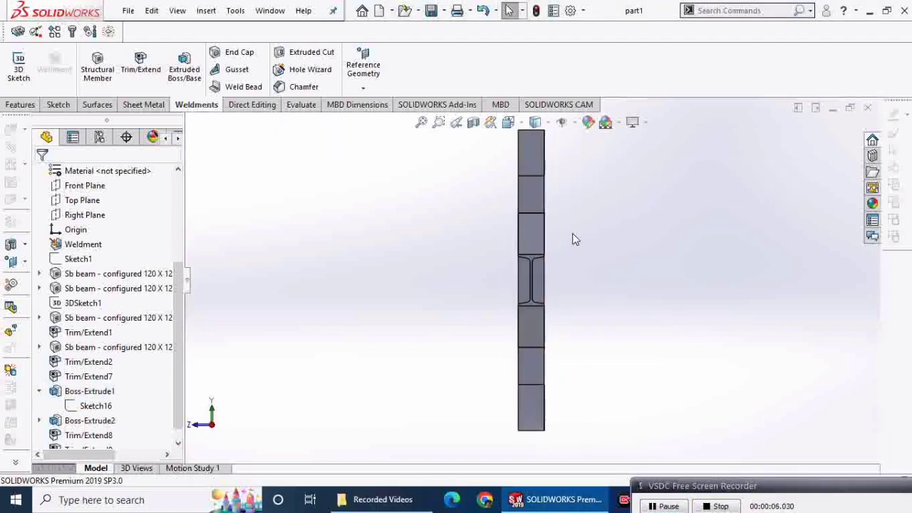
pyautogui.hotkey('ctrl', '7')
pyautogui.click(552, 202)
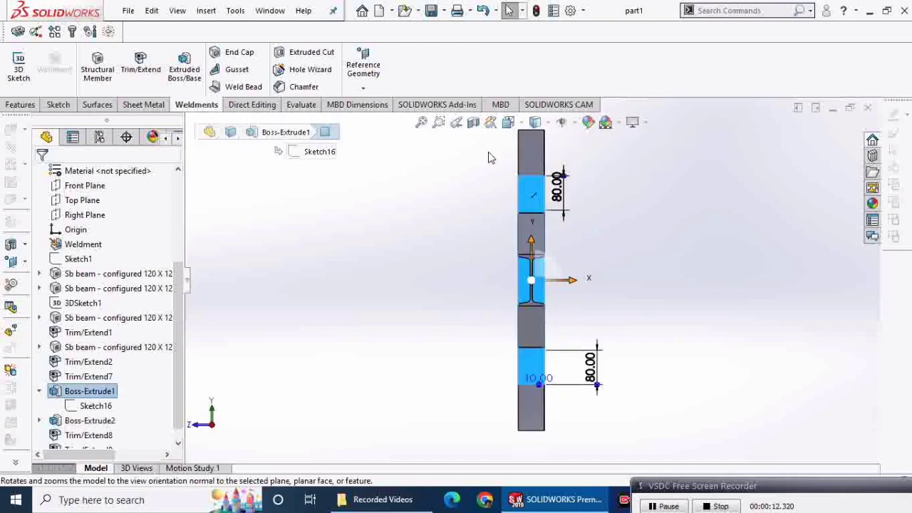
# Switch the model to wireframe display and zoom in on the plate.
pyautogui.click(547, 126)
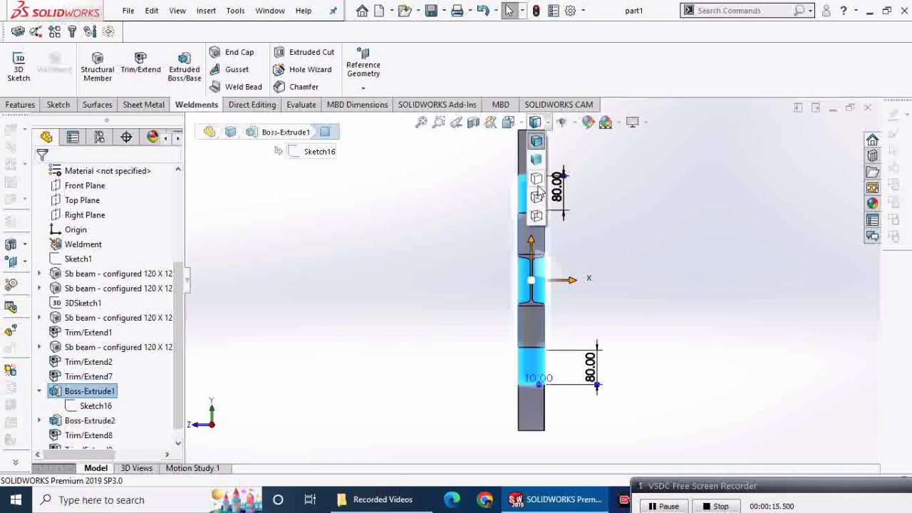
pyautogui.click(536, 180)
pyautogui.click(535, 122)
pyautogui.click(538, 215)
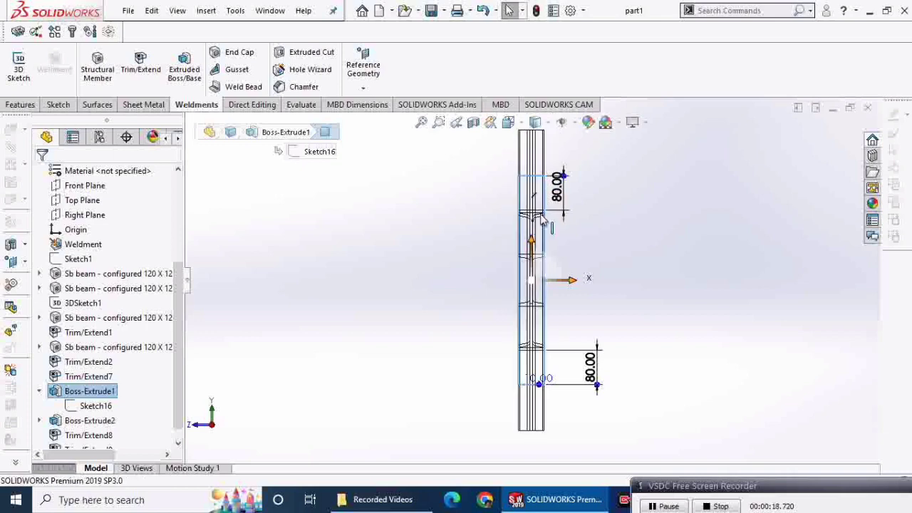
pyautogui.scroll(-1, 547, 228)
pyautogui.scroll(-1, 548, 265)
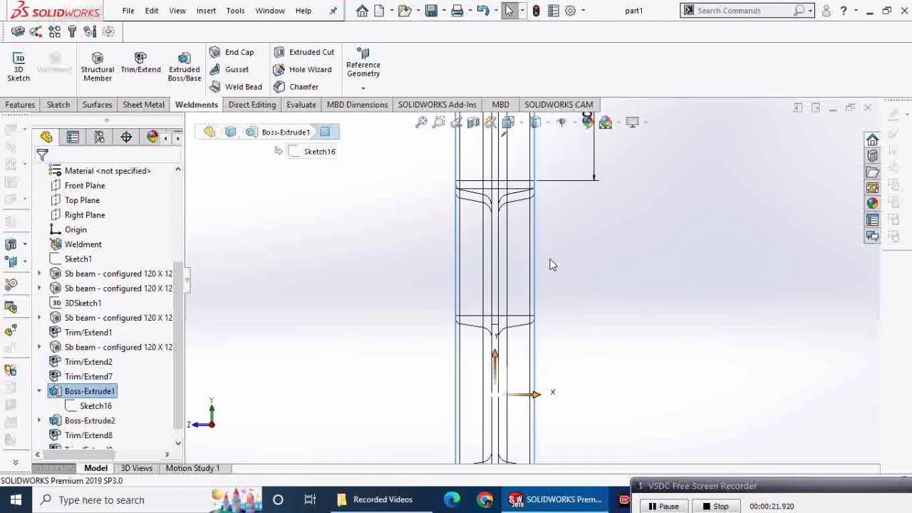
pyautogui.scroll(-2, 551, 264)
pyautogui.scroll(-1, 542, 221)
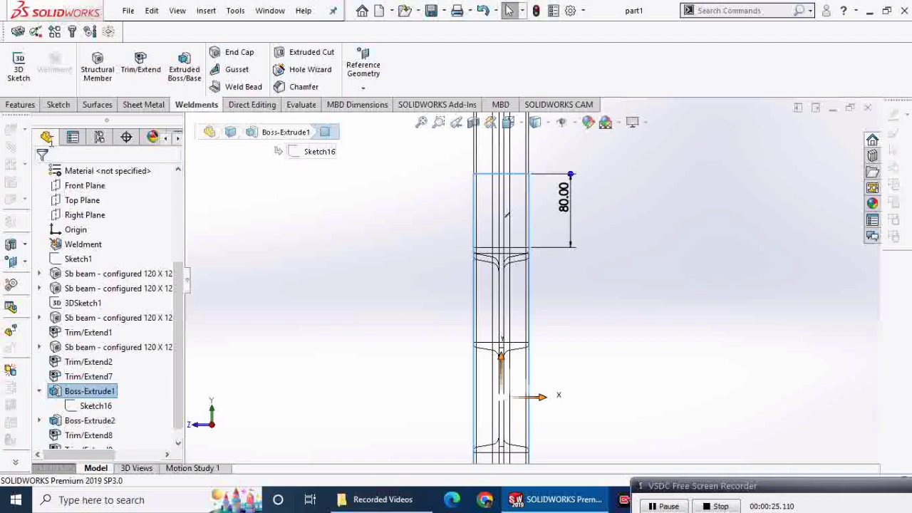
pyautogui.click(57, 105)
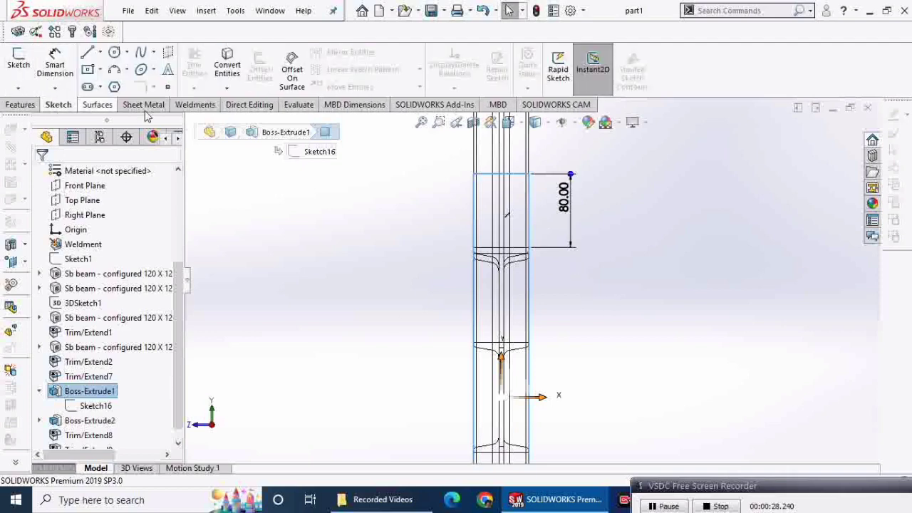
# Start a Hole Wizard hole and place two points side by side near the plate's top in Right view.
pyautogui.click(19, 105)
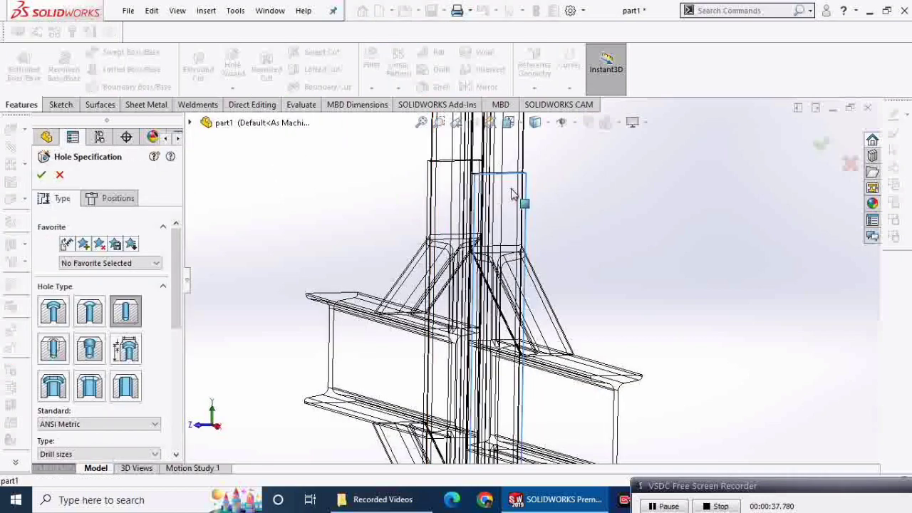
pyautogui.click(119, 198)
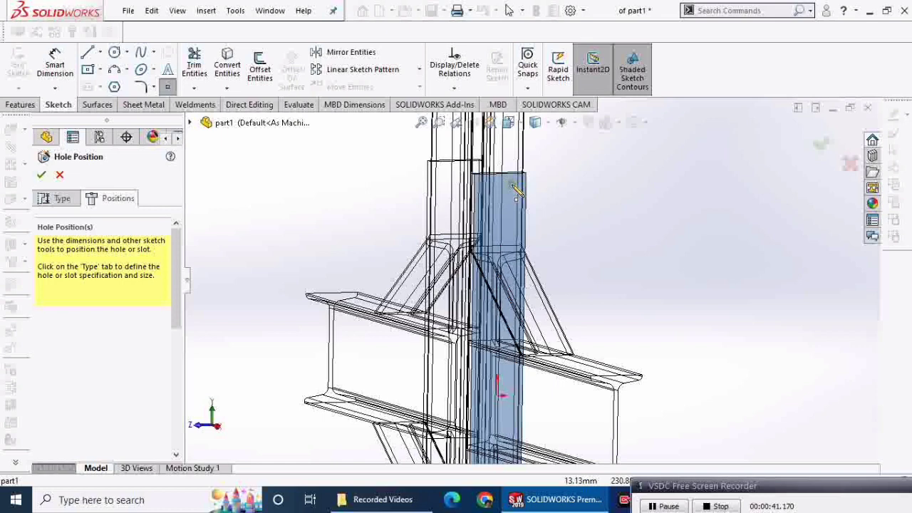
pyautogui.click(543, 123)
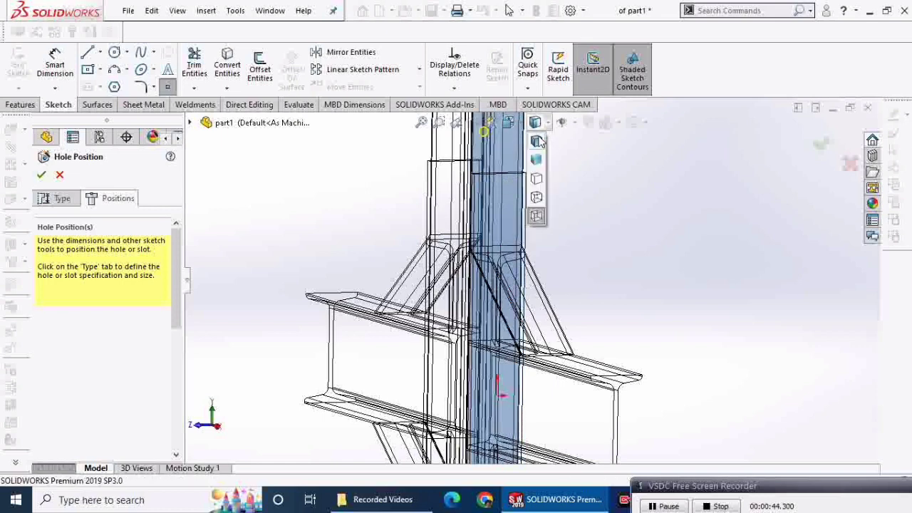
pyautogui.click(542, 142)
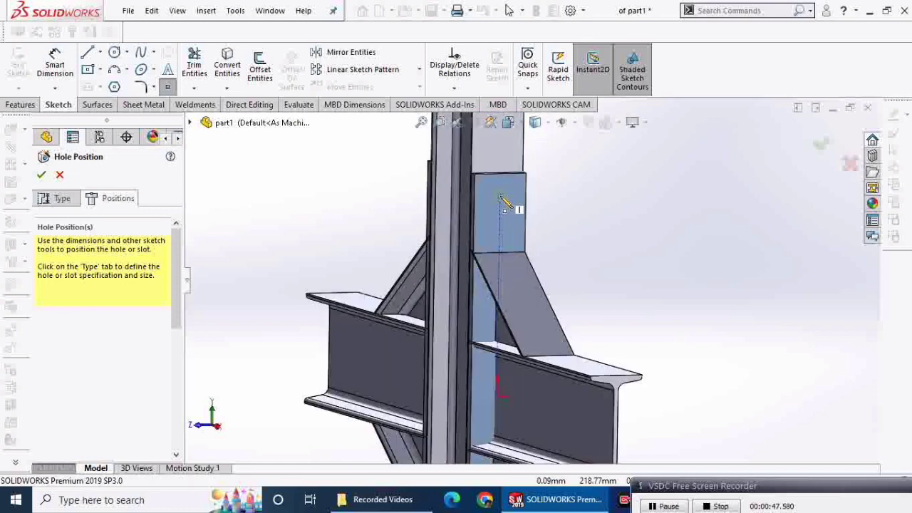
pyautogui.press('space')
pyautogui.click(572, 221)
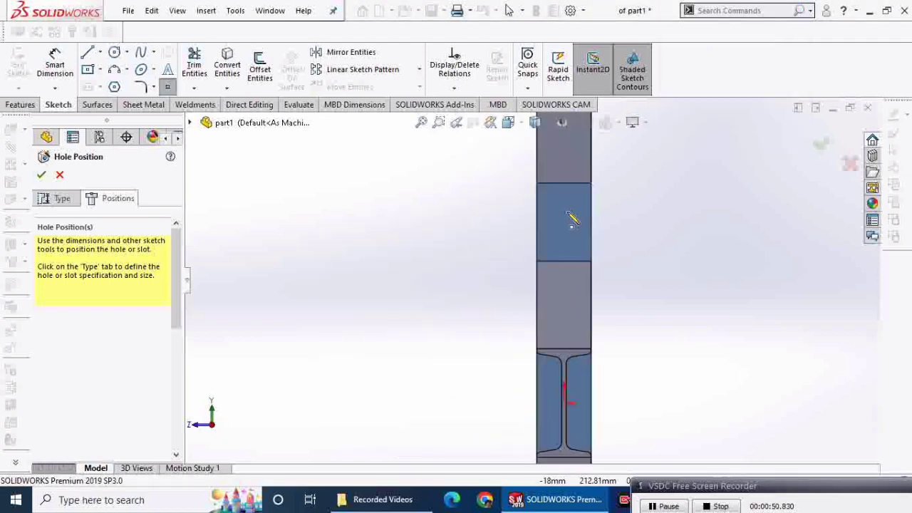
pyautogui.scroll(-4, 572, 220)
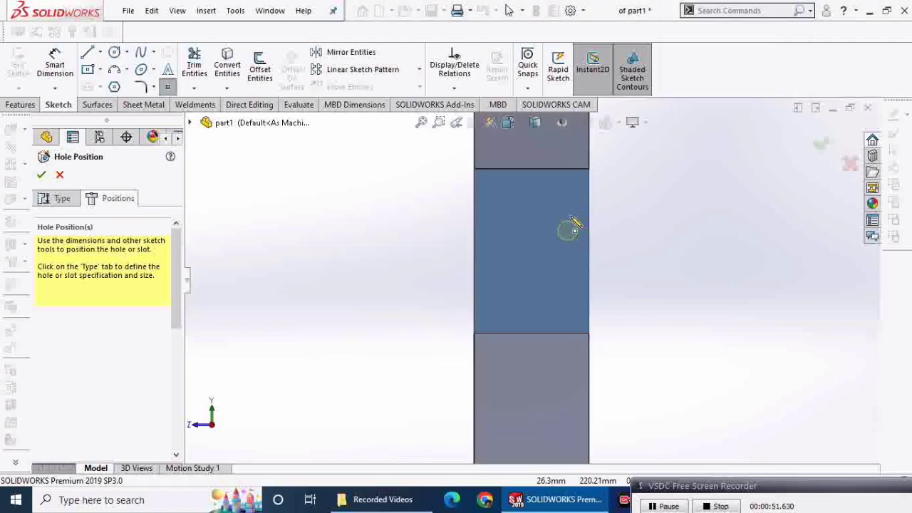
pyautogui.click(492, 198)
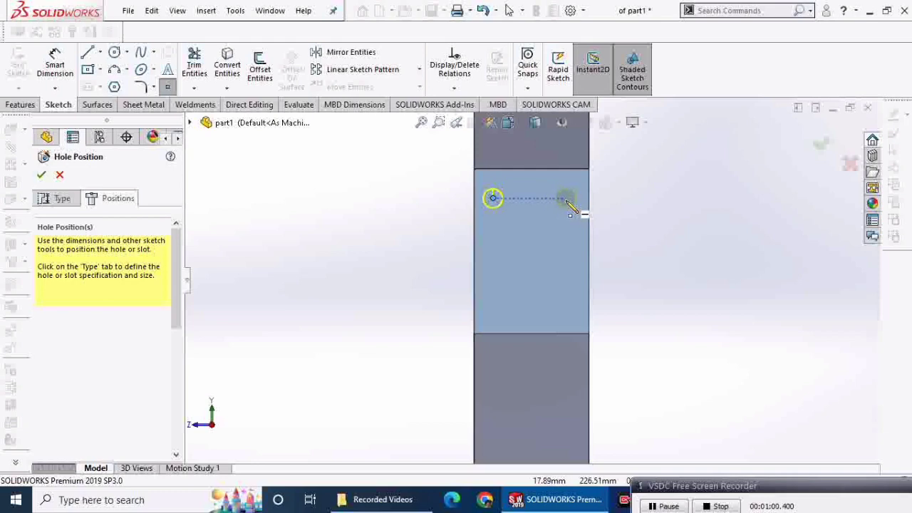
pyautogui.click(565, 199)
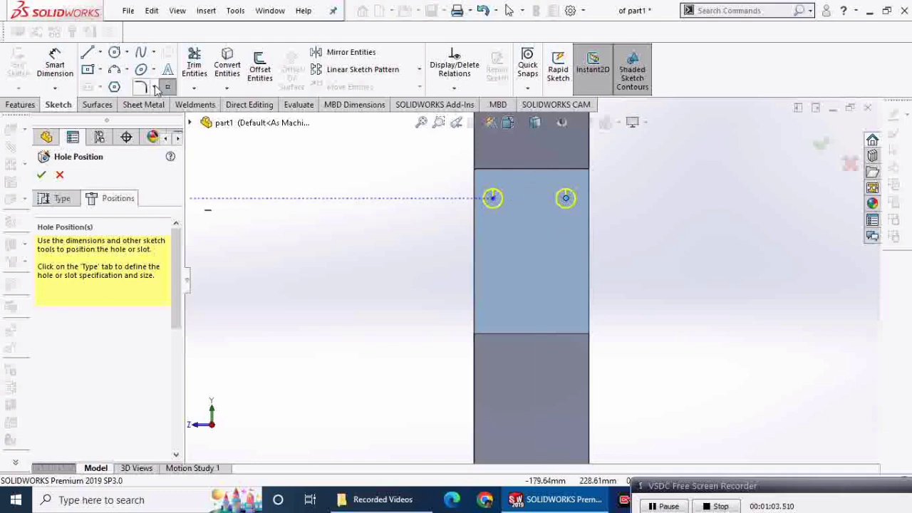
# Check the Ø10.0 Through All drill type settings, then return to the hole positions.
pyautogui.click(54, 64)
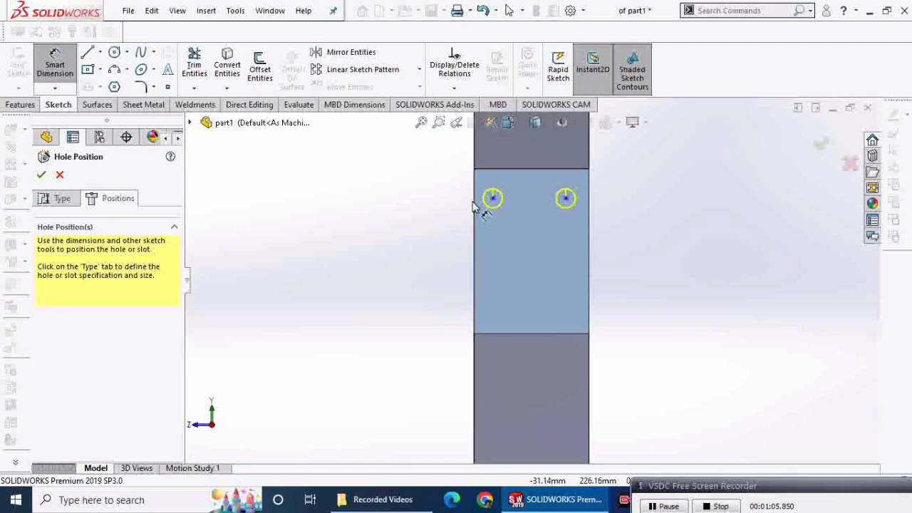
pyautogui.click(61, 201)
pyautogui.scroll(-5, 176, 400)
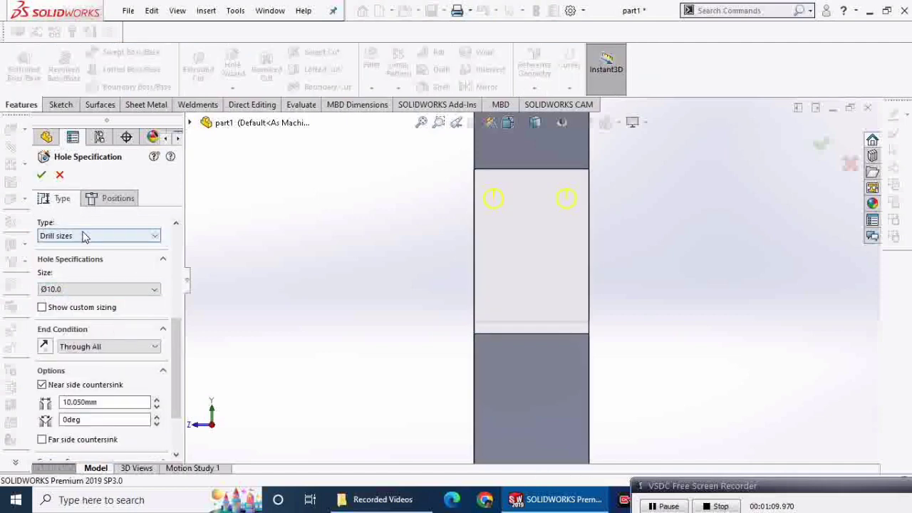
pyautogui.click(84, 239)
pyautogui.click(82, 258)
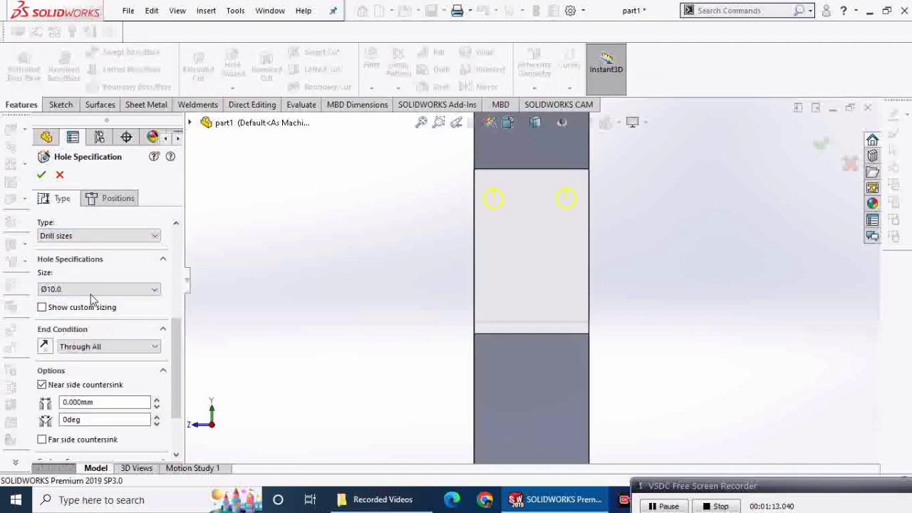
pyautogui.scroll(5, 170, 261)
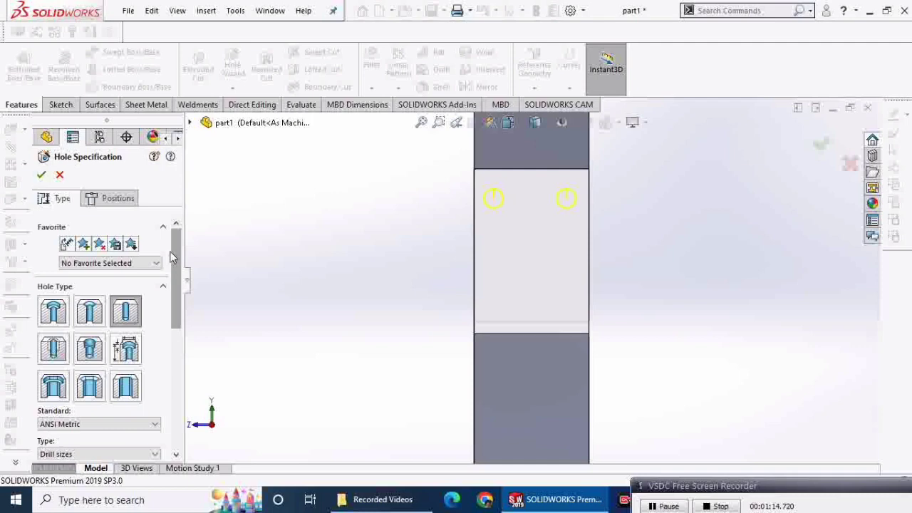
pyautogui.click(59, 105)
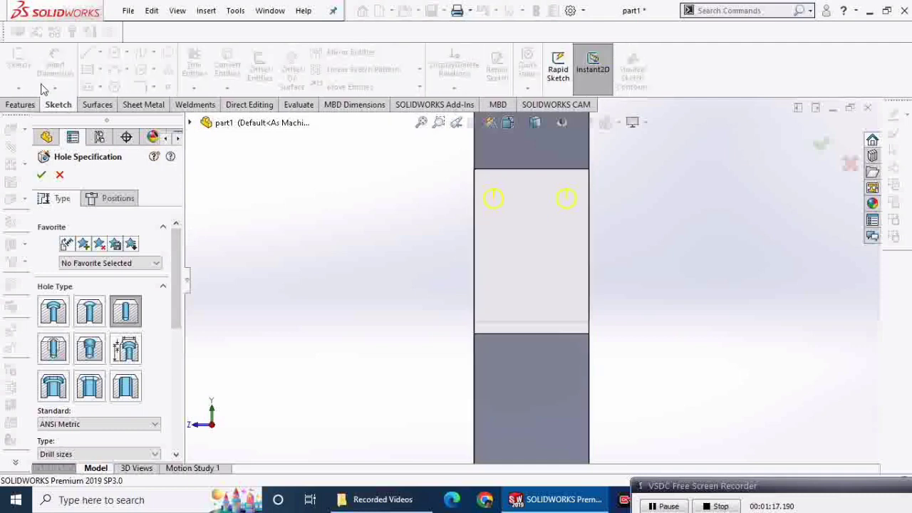
pyautogui.click(116, 199)
pyautogui.click(54, 58)
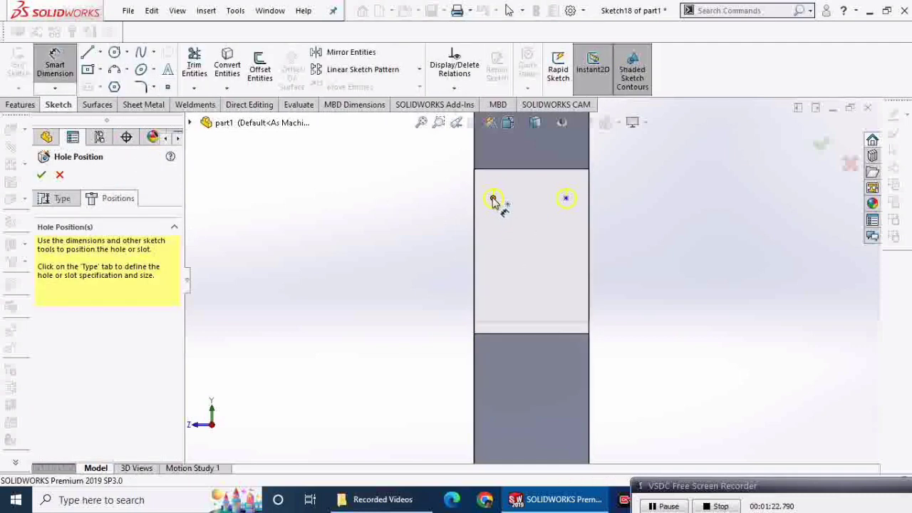
# Dimension the left hole point 12 mm from the left edge and 15 mm below the top.
pyautogui.click(493, 200)
pyautogui.click(475, 203)
pyautogui.click(394, 230)
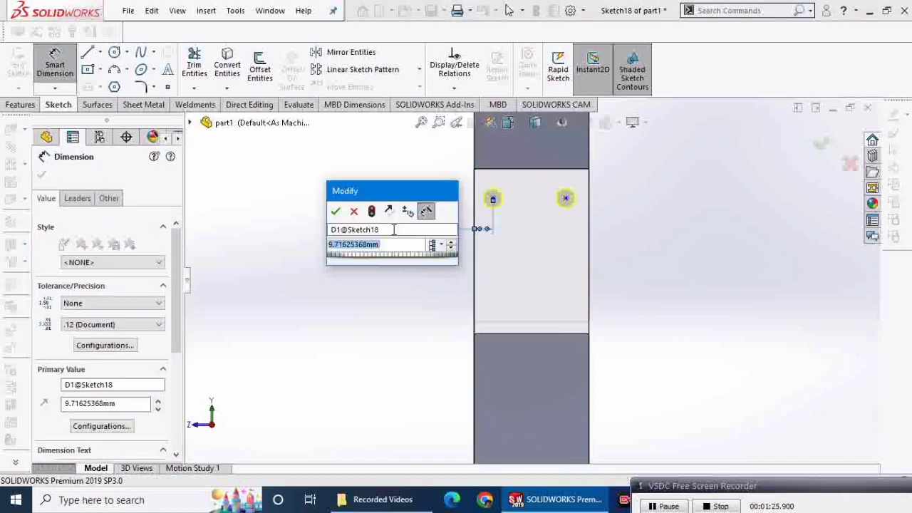
pyautogui.write('1')
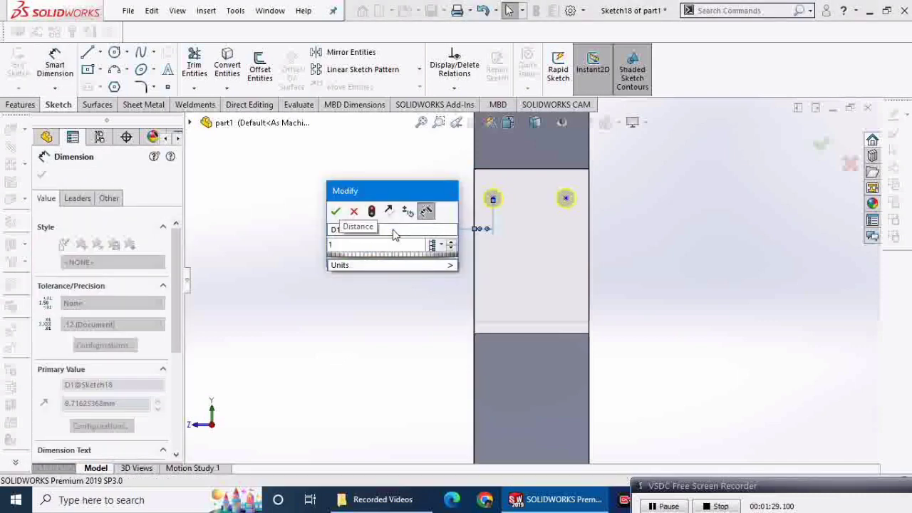
pyautogui.write('02')
pyautogui.press('Return')
pyautogui.click(548, 125)
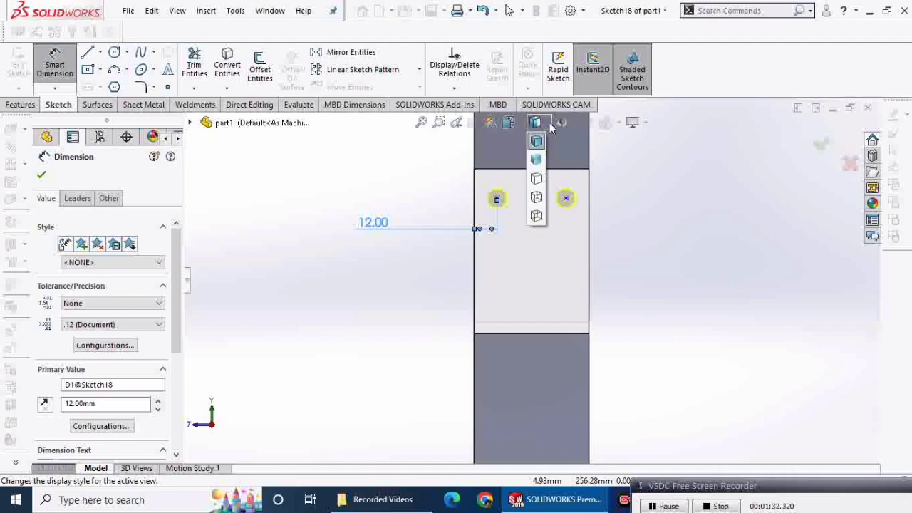
pyautogui.click(537, 197)
pyautogui.click(512, 170)
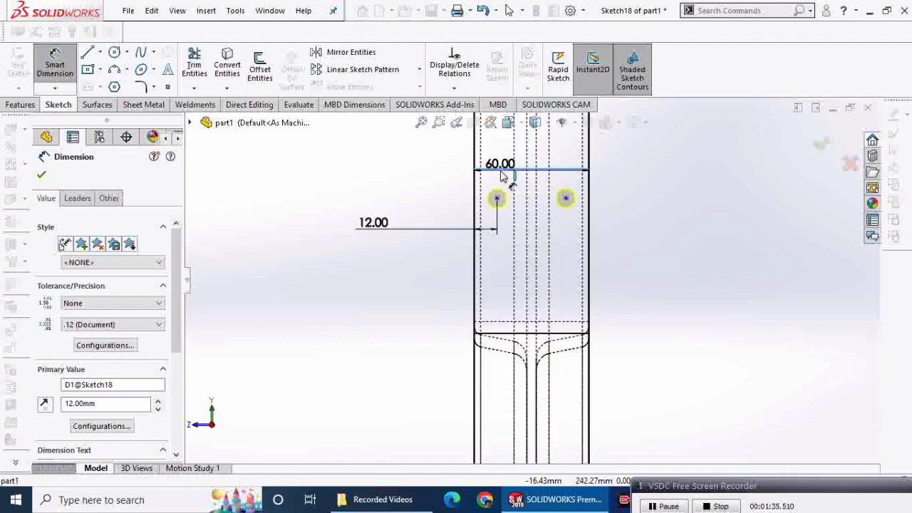
pyautogui.click(496, 199)
pyautogui.click(449, 184)
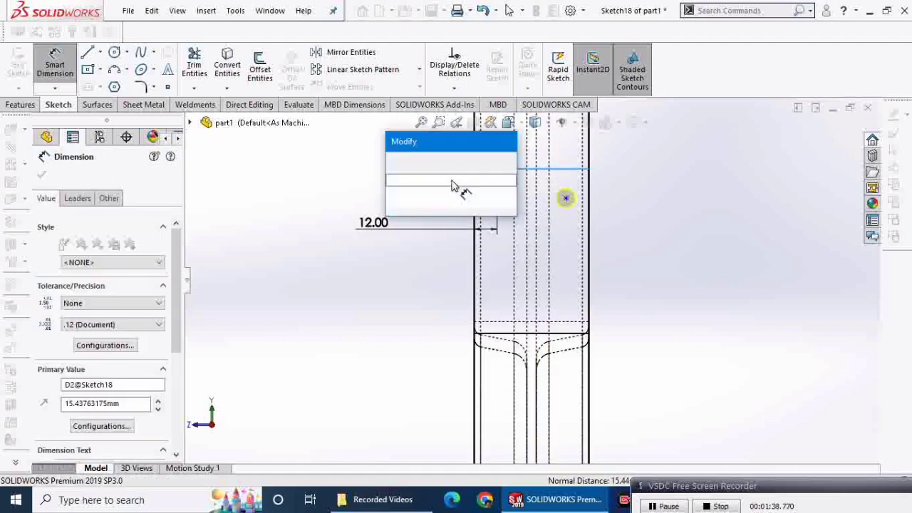
pyautogui.write('15')
pyautogui.press('Return')
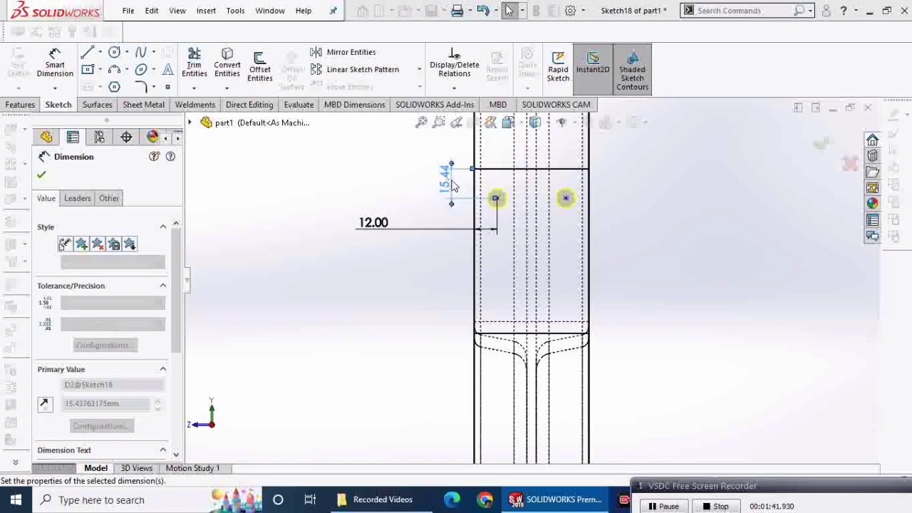
# Dimension the right hole point 12 mm from the plate's right edge.
pyautogui.click(566, 199)
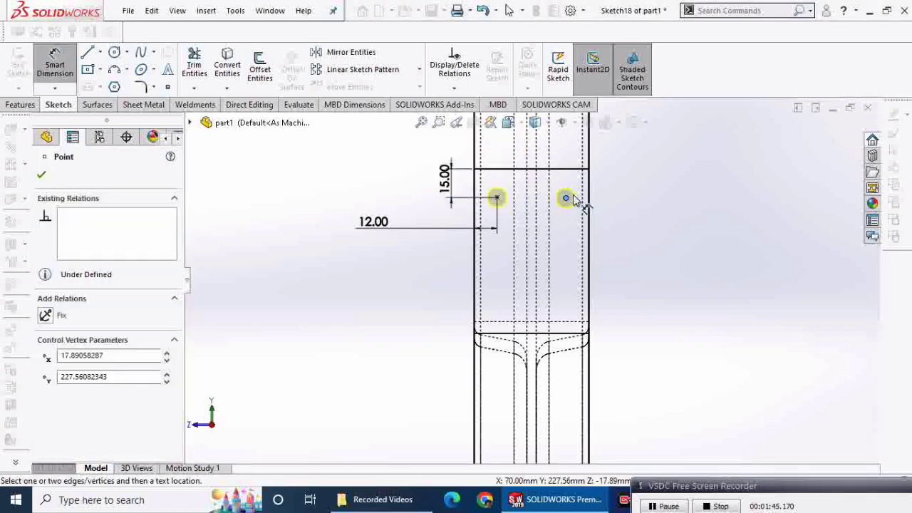
pyautogui.click(588, 205)
pyautogui.click(634, 201)
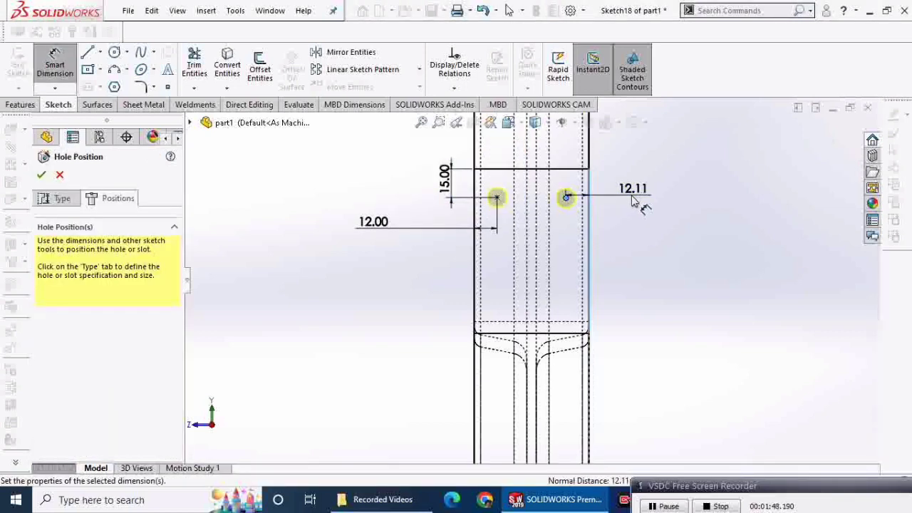
pyautogui.write('12')
pyautogui.press('Return')
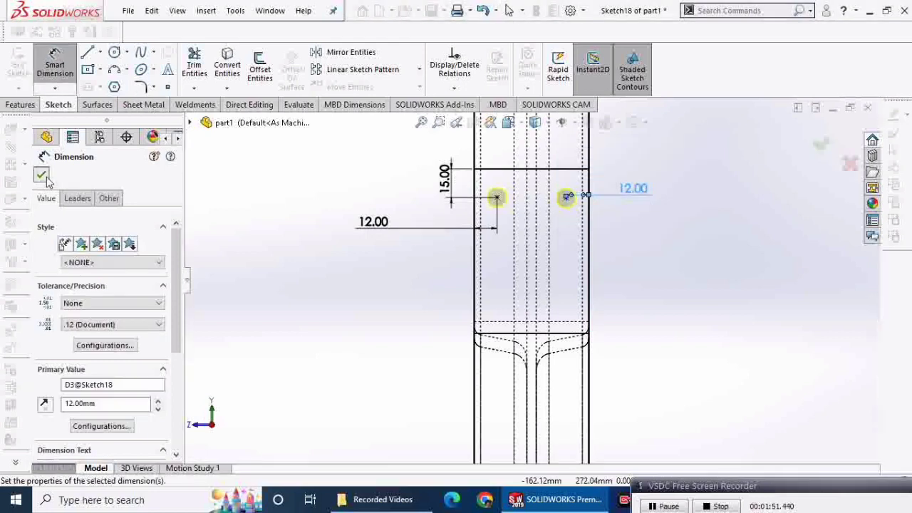
pyautogui.click(42, 175)
# Add a Horizontal relation between the two hole points.
pyautogui.click(497, 197)
pyautogui.keyDown('ctrl'); pyautogui.click(566, 197); pyautogui.keyUp('ctrl')
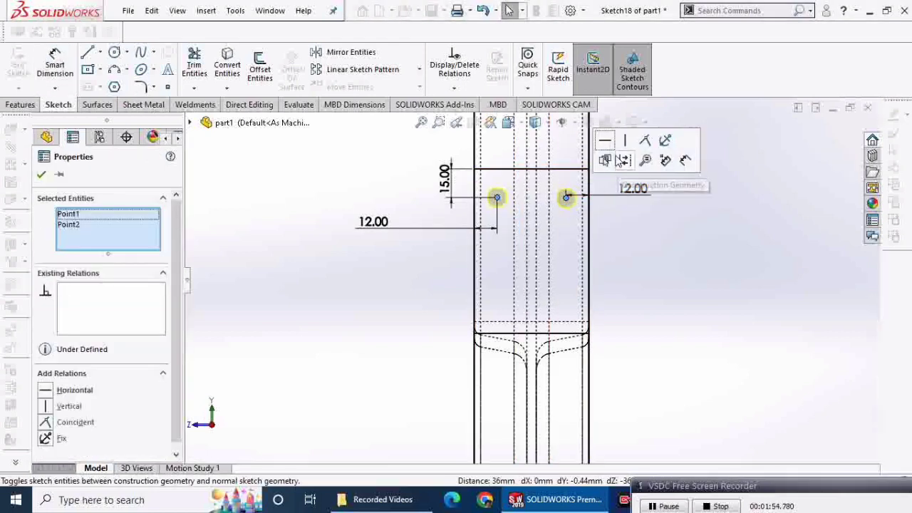
pyautogui.click(605, 140)
pyautogui.click(41, 175)
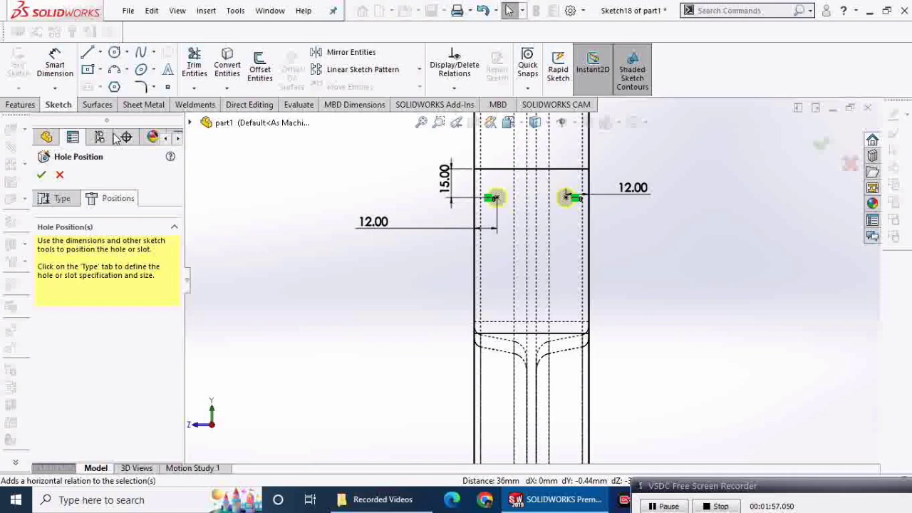
pyautogui.click(419, 70)
# Pattern both hole points downward along the vertical edge into three rows 25 mm apart.
pyautogui.click(359, 85)
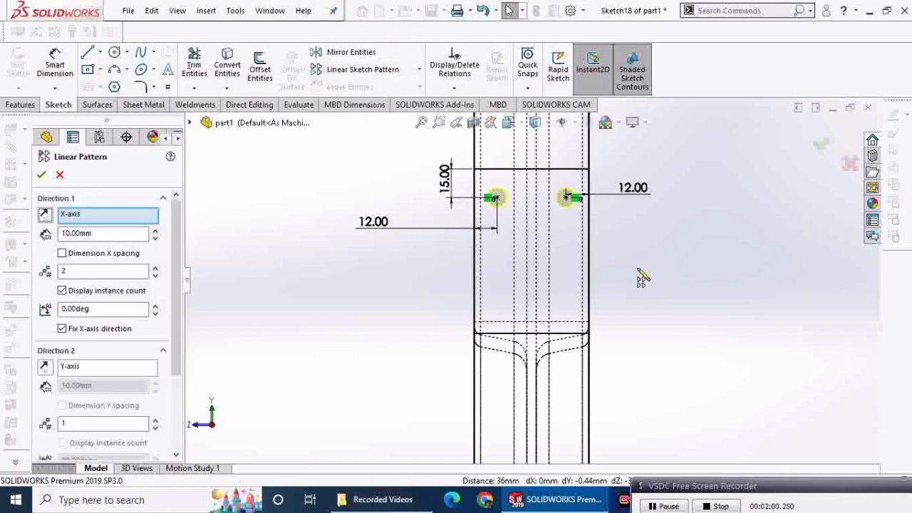
pyautogui.click(590, 251)
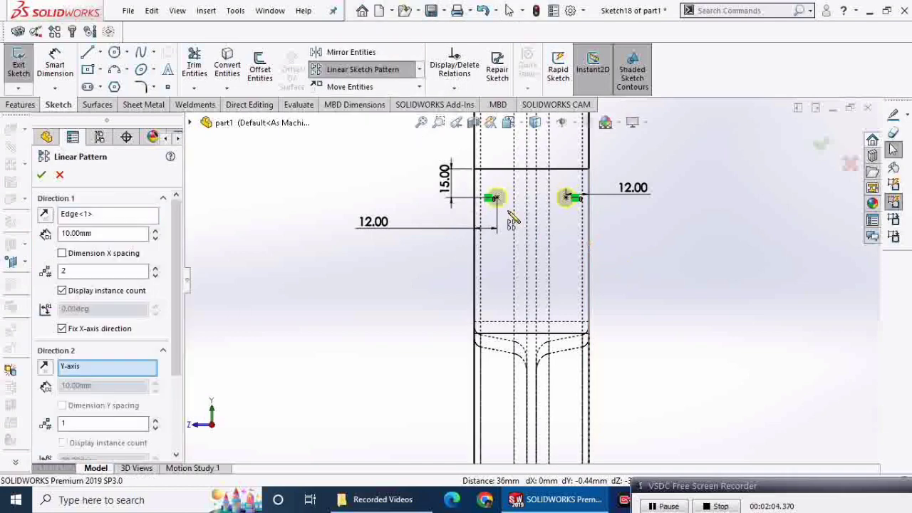
pyautogui.scroll(-3, 178, 417)
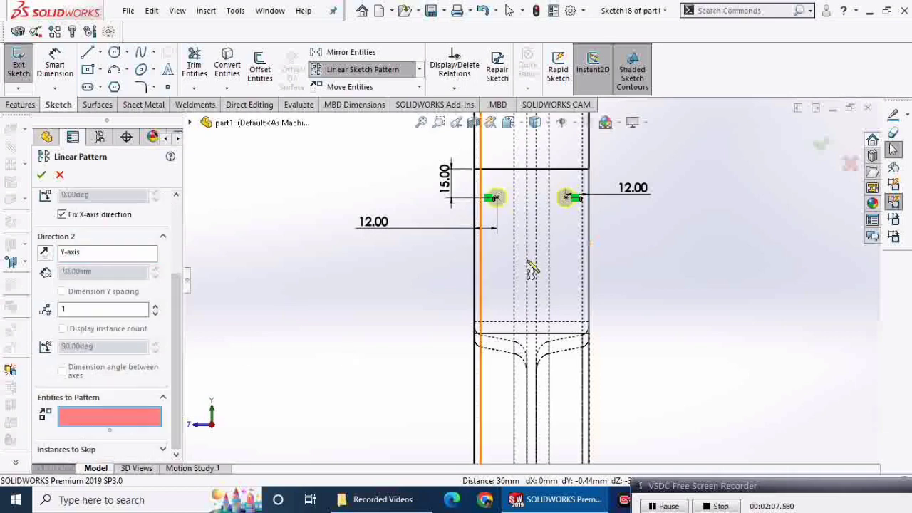
pyautogui.click(497, 199)
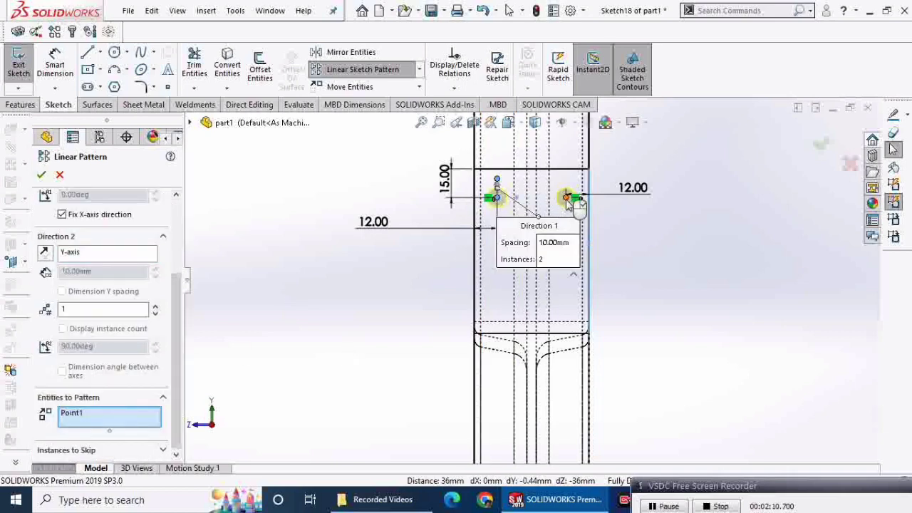
pyautogui.click(567, 198)
pyautogui.scroll(3, 68, 246)
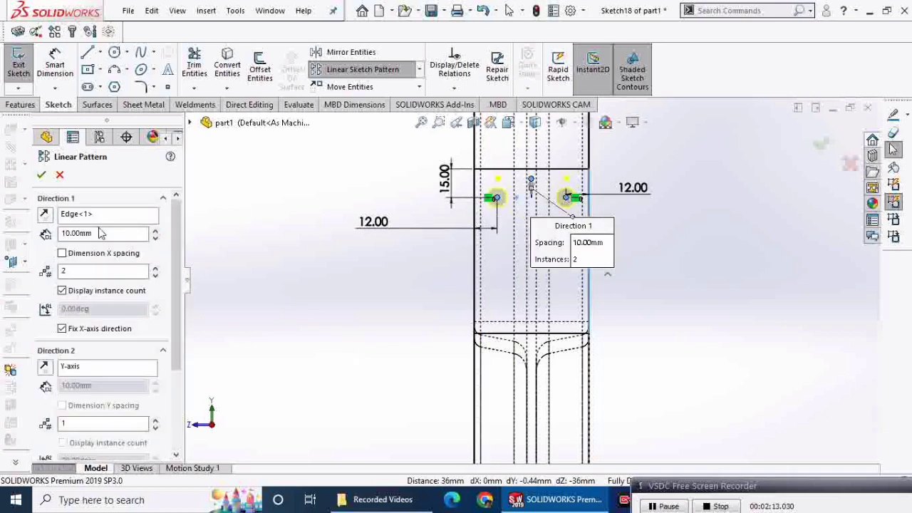
pyautogui.click(46, 214)
pyautogui.write('3')
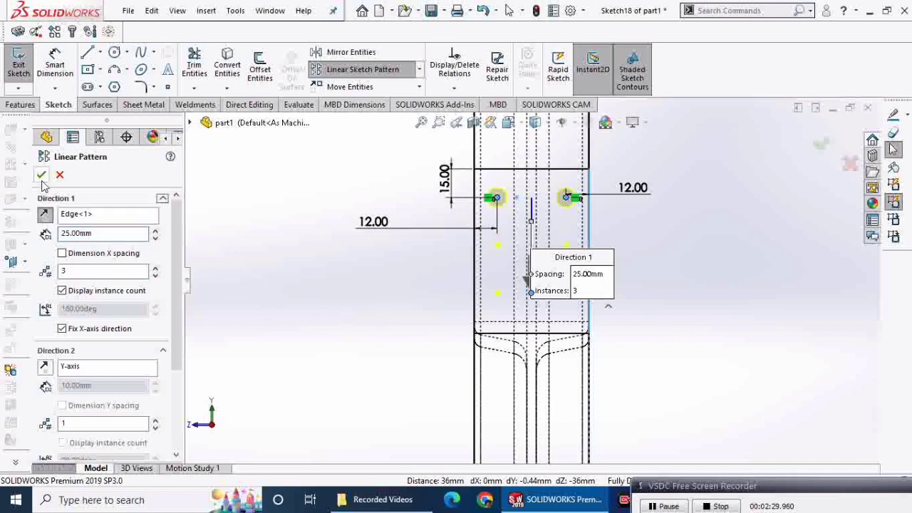
pyautogui.press('Return')
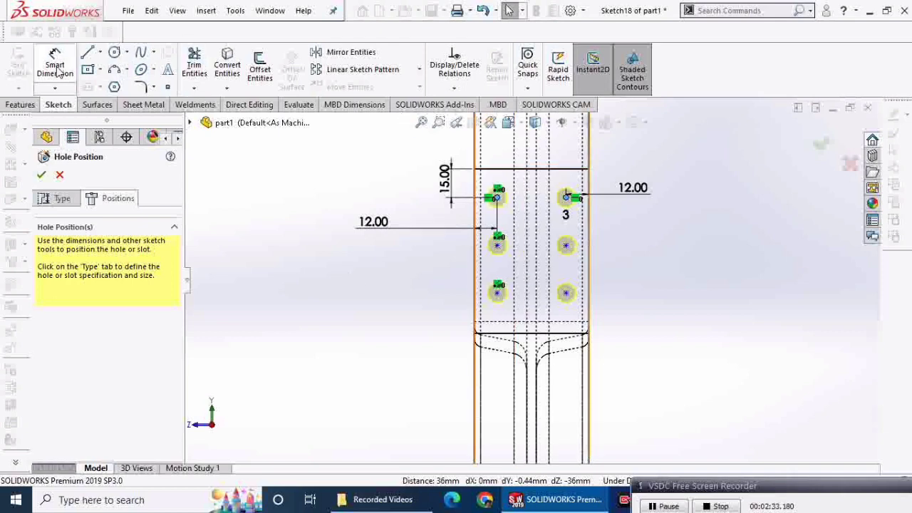
# Dimension the 25.00 mm spacing between the first two rows of hole points.
pyautogui.click(55, 68)
pyautogui.click(566, 246)
pyautogui.click(566, 197)
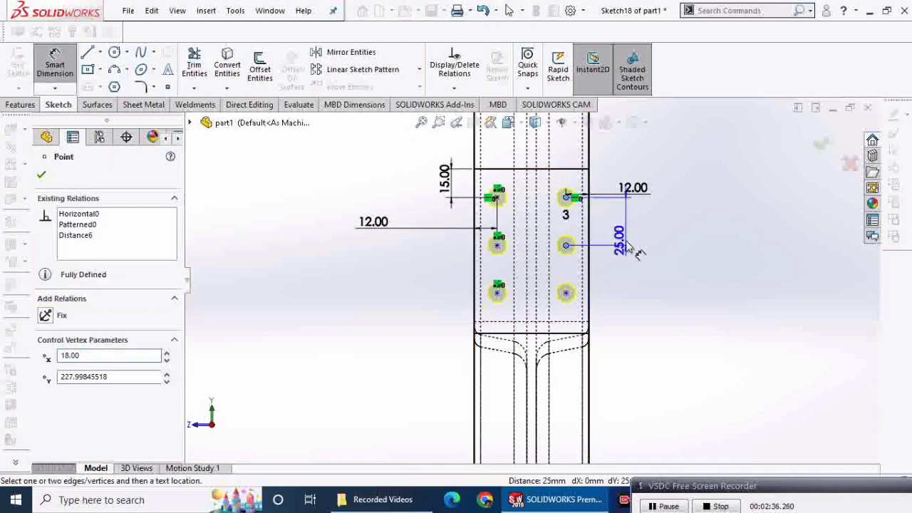
pyautogui.click(626, 245)
pyautogui.press('Return')
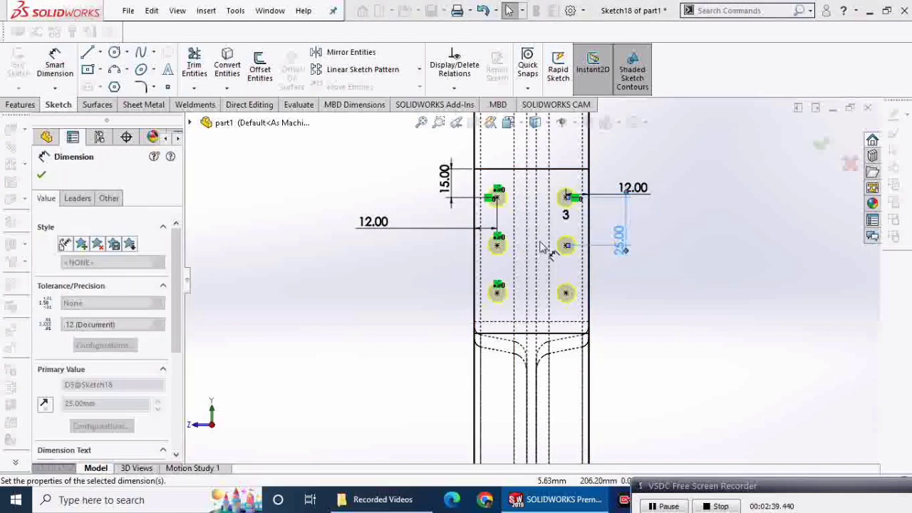
pyautogui.scroll(3, 637, 305)
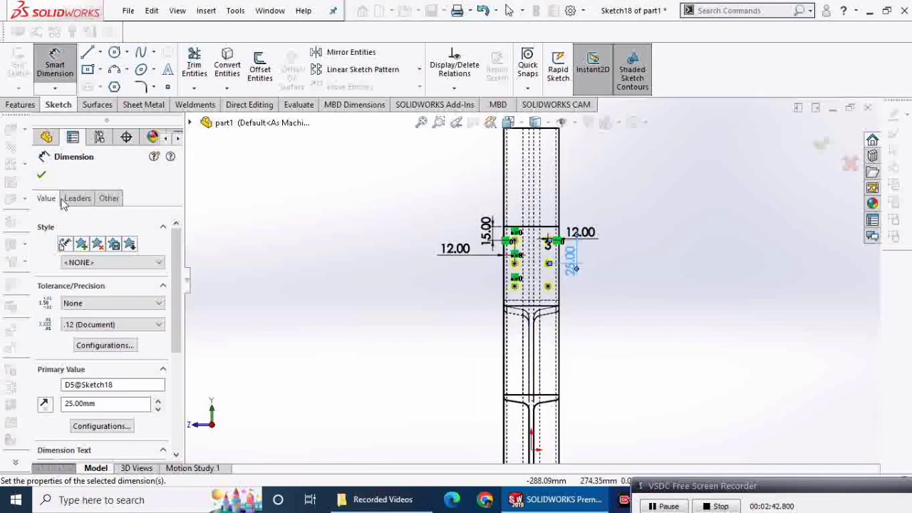
pyautogui.click(41, 174)
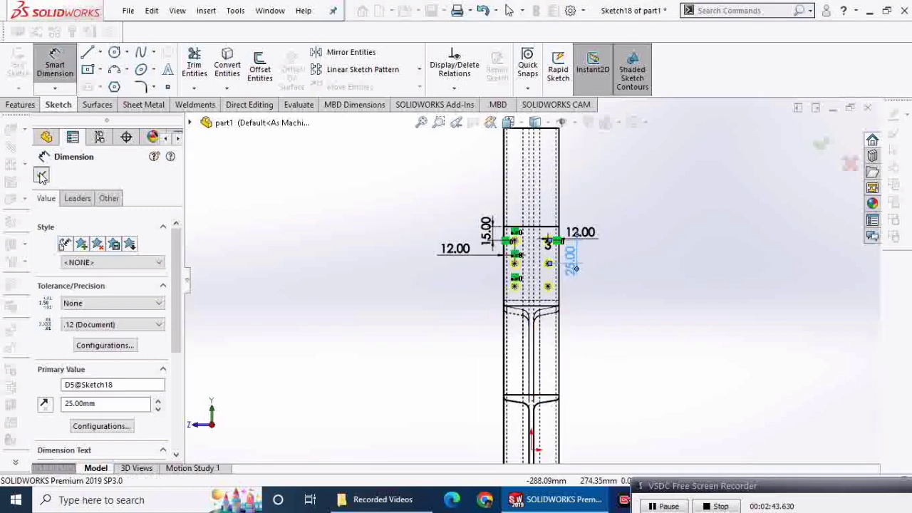
# Select the six hole points for Mirror Entities.
pyautogui.click(350, 52)
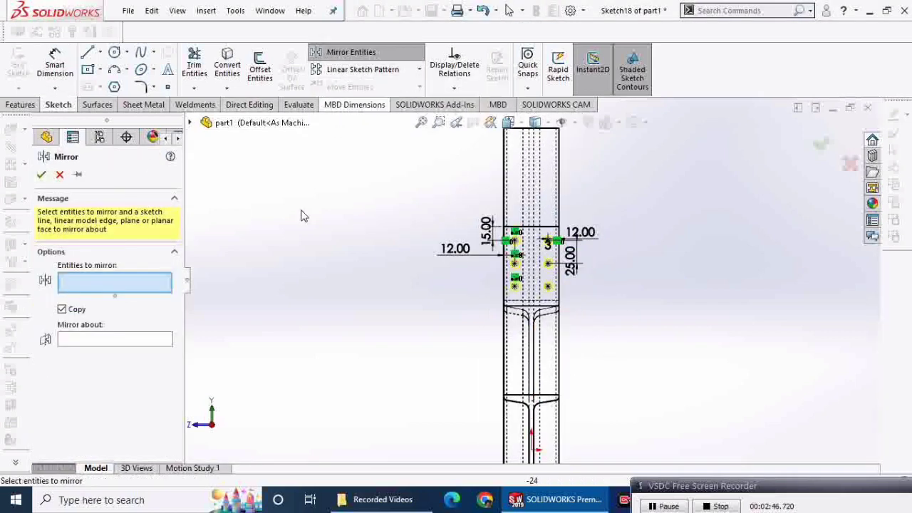
pyautogui.click(514, 263)
pyautogui.click(515, 286)
pyautogui.click(548, 286)
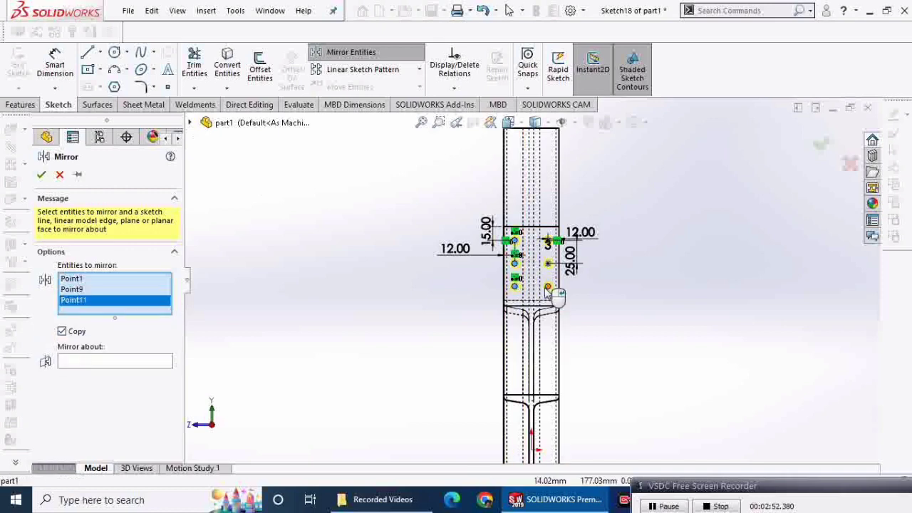
pyautogui.click(548, 263)
pyautogui.click(514, 241)
pyautogui.click(547, 240)
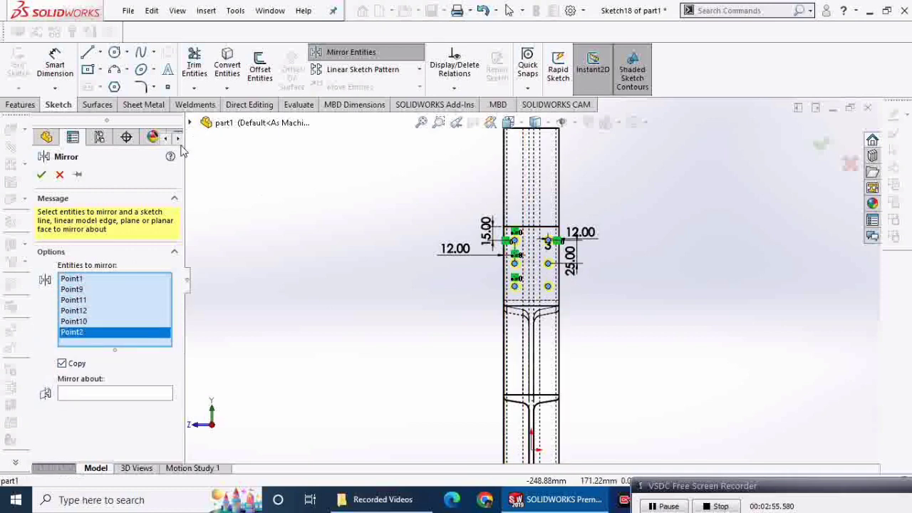
# Mirror the points about the Top Plane and view the result in an oblique 3-D view.
pyautogui.click(114, 393)
pyautogui.click(190, 122)
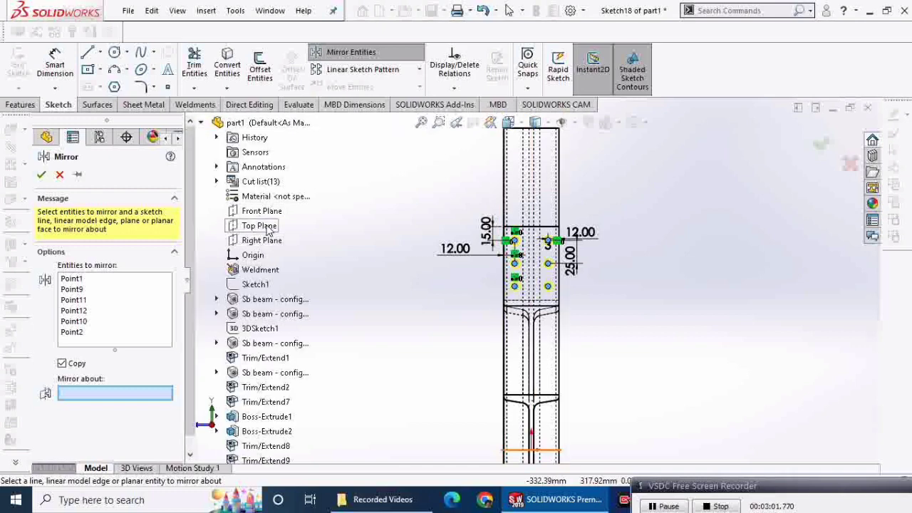
pyautogui.click(268, 226)
pyautogui.scroll(3, 483, 316)
pyautogui.scroll(2, 494, 344)
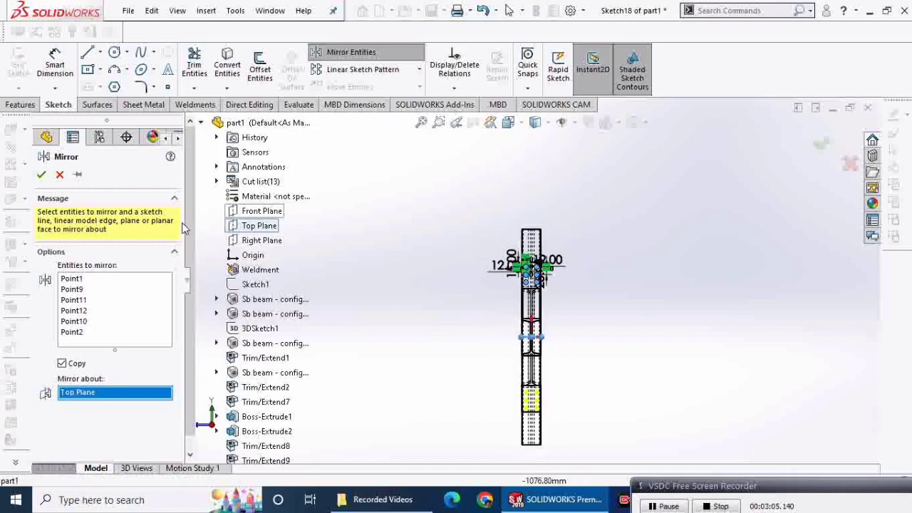
pyautogui.click(41, 175)
pyautogui.moveTo(246, 212); pyautogui.dragTo(351, 257, button='middle')
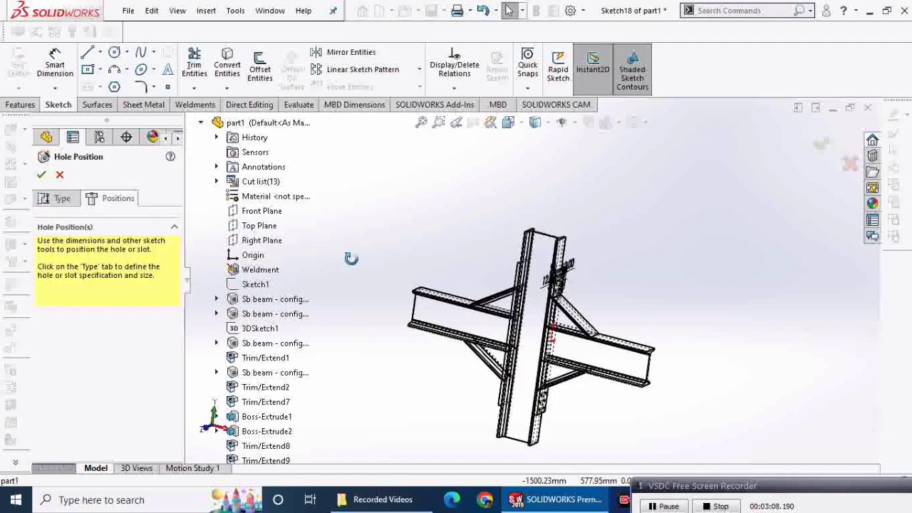
pyautogui.scroll(-2, 585, 304)
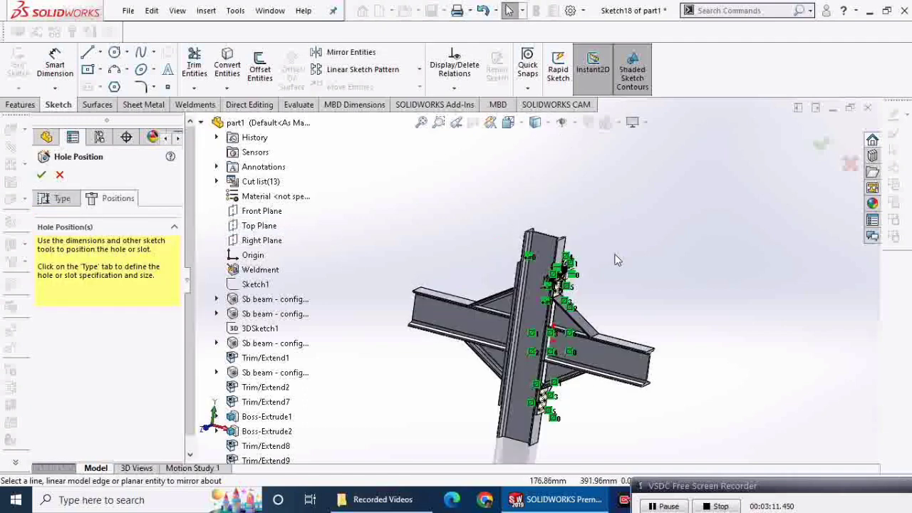
pyautogui.scroll(-3, 585, 304)
# Change the Ø10.0 hole's end condition from Through All to Blind, about 10.05 mm deep.
pyautogui.click(62, 198)
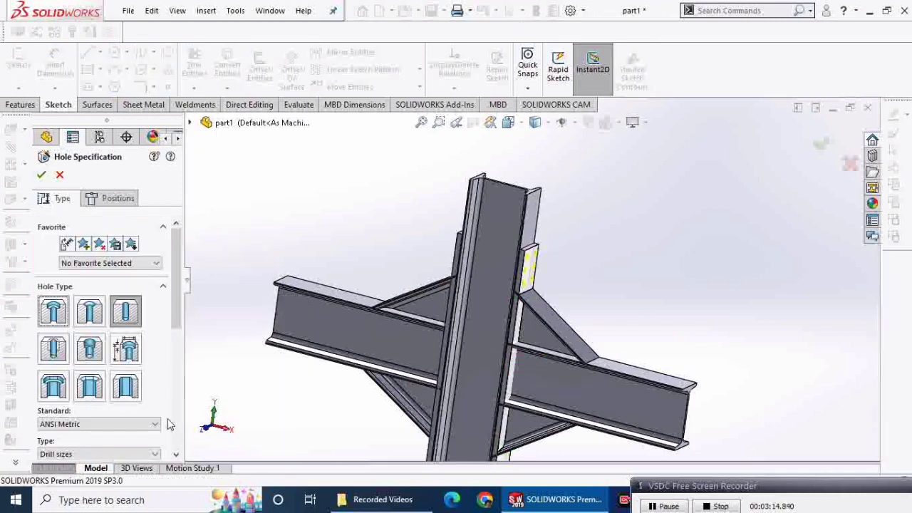
pyautogui.scroll(-3, 171, 424)
pyautogui.click(102, 348)
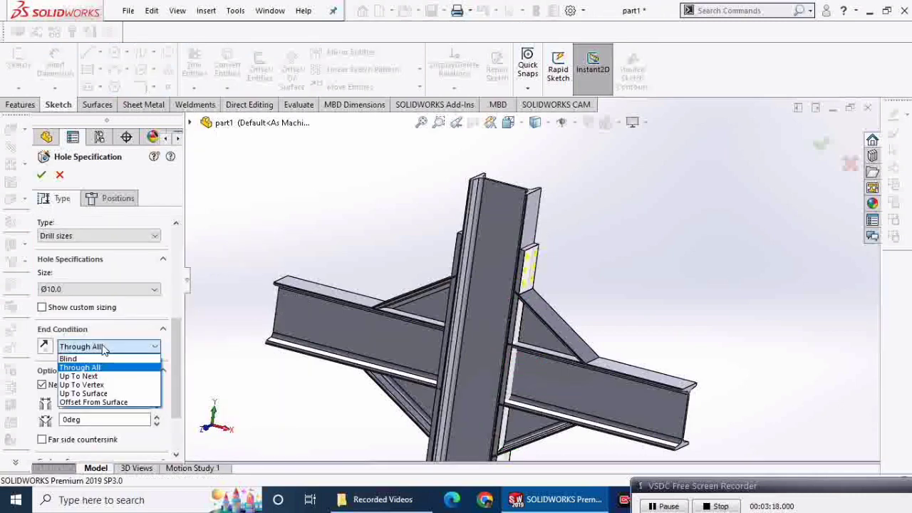
pyautogui.click(104, 366)
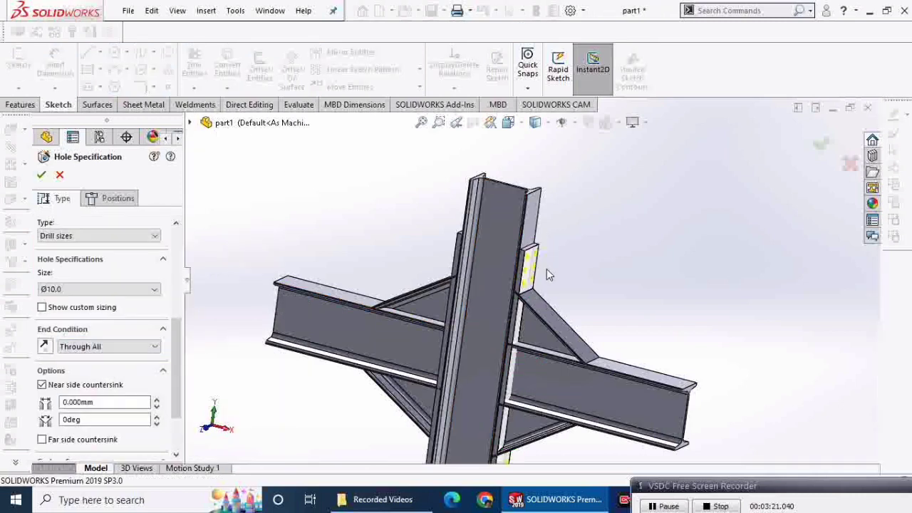
pyautogui.moveTo(546, 269); pyautogui.dragTo(563, 275, button='middle')
pyautogui.scroll(3, 563, 275)
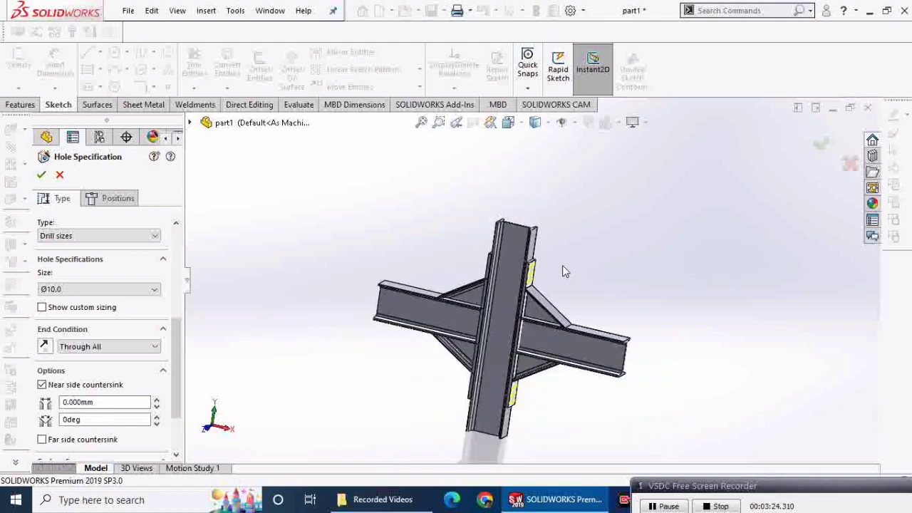
pyautogui.scroll(2, 89, 356)
pyautogui.click(89, 356)
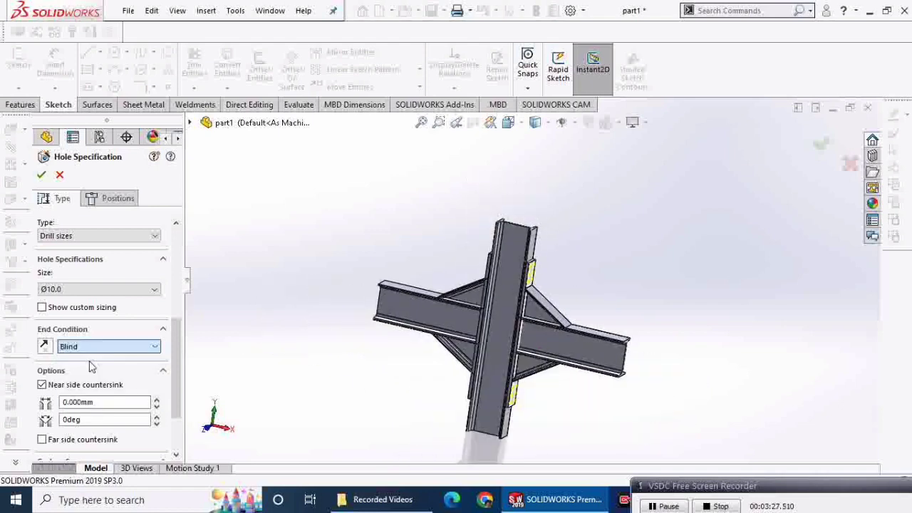
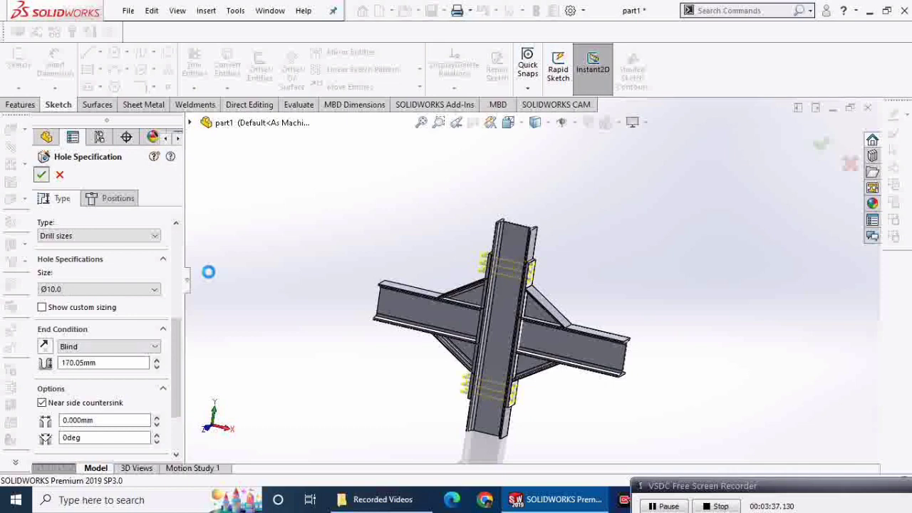
# Orbit and zoom the joint to inspect the new Ø10 drill holes in the splice plates.
pyautogui.moveTo(348, 223); pyautogui.dragTo(455, 54, button='middle')
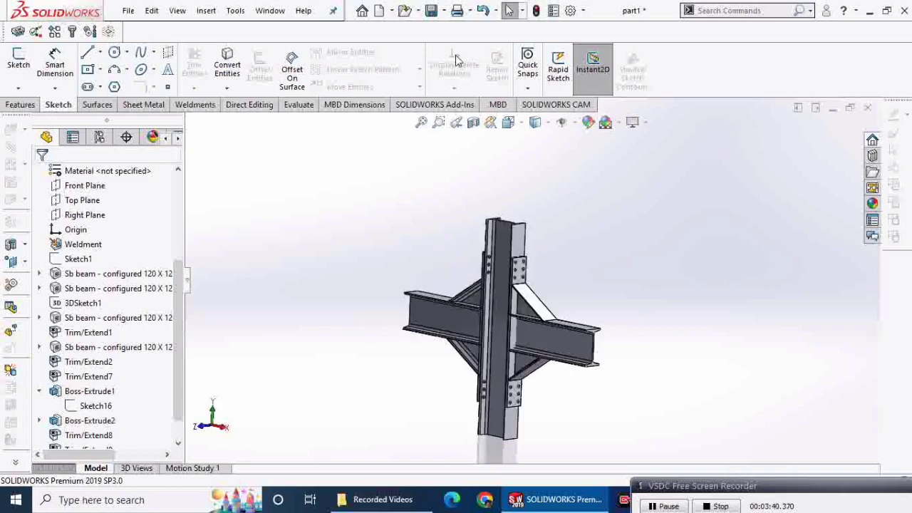
pyautogui.scroll(-1, 527, 324)
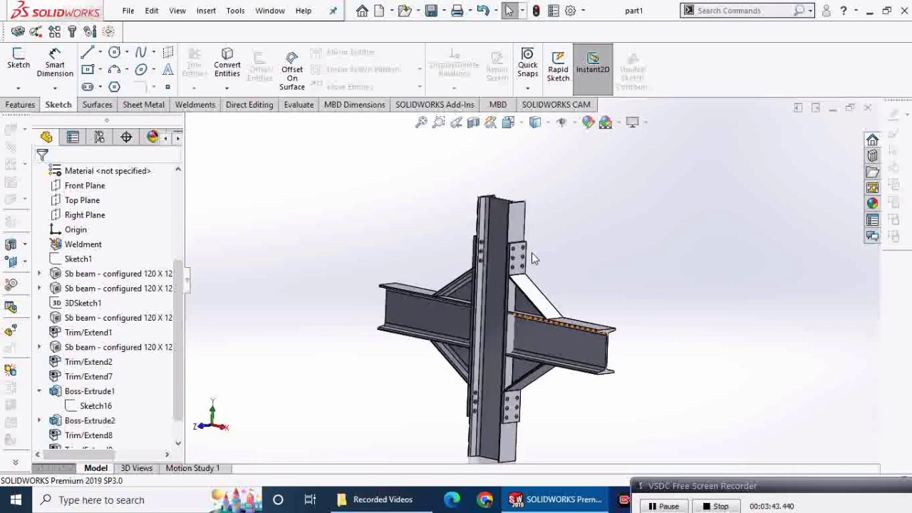
pyautogui.moveTo(534, 258)
pyautogui.mouseDown(button='middle')
pyautogui.moveTo(413, 256)
pyautogui.moveTo(356, 317)
pyautogui.moveTo(563, 263)
pyautogui.mouseUp(button='middle')
pyautogui.scroll(-2, 603, 280)
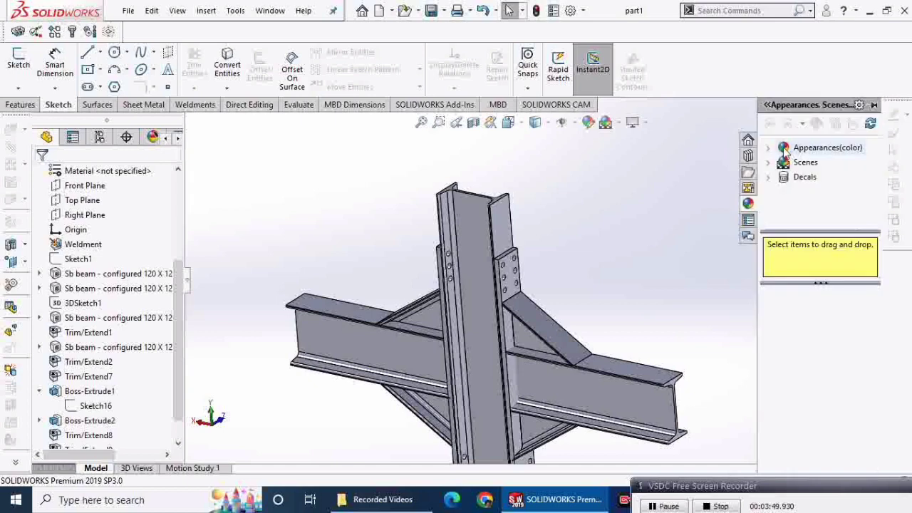
# Apply polished steel from Metal > Steel to the first beam.
pyautogui.click(783, 148)
pyautogui.click(803, 191)
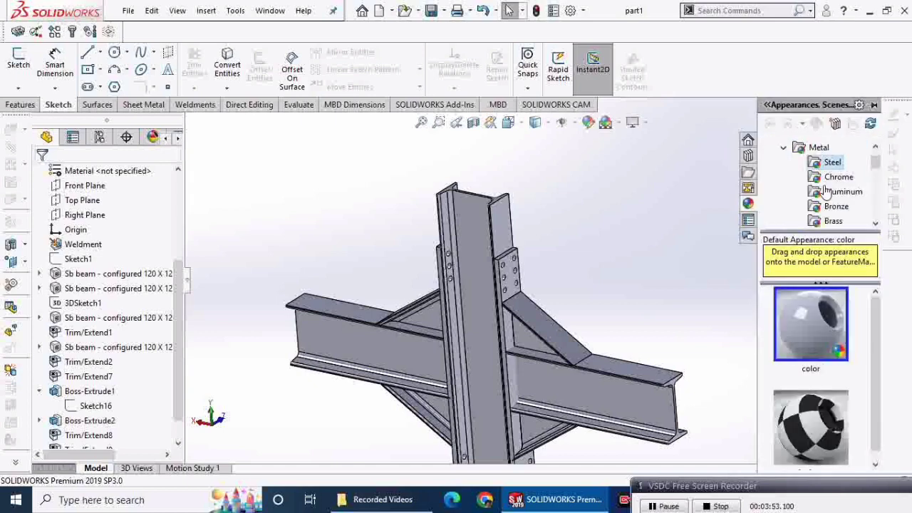
pyautogui.moveTo(810, 327); pyautogui.dragTo(507, 267)
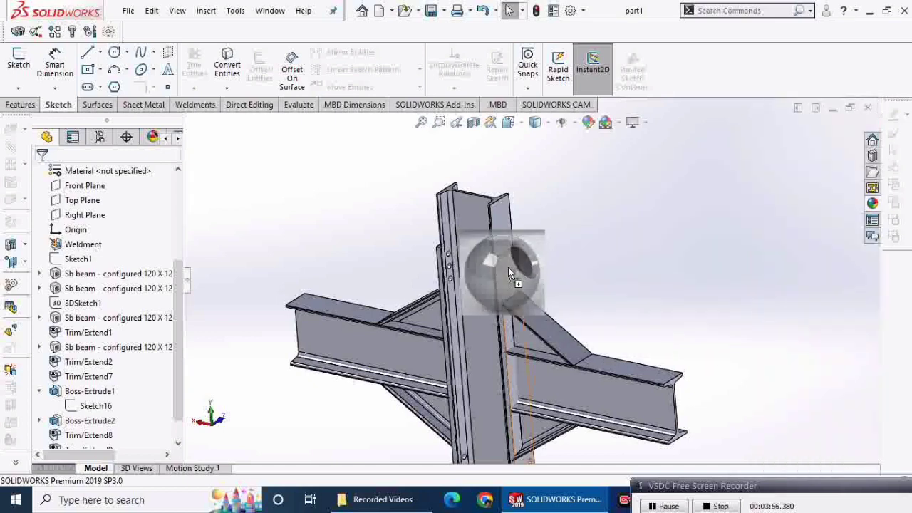
pyautogui.click(508, 263)
pyautogui.moveTo(584, 280); pyautogui.dragTo(638, 280, button='middle')
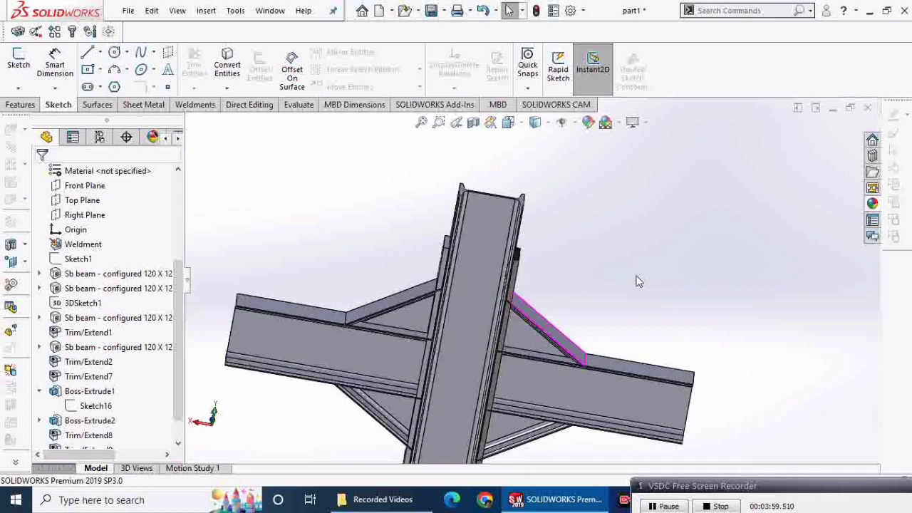
# Apply polished steel to a second beam as a whole body.
pyautogui.click(873, 205)
pyautogui.moveTo(798, 329); pyautogui.dragTo(441, 280)
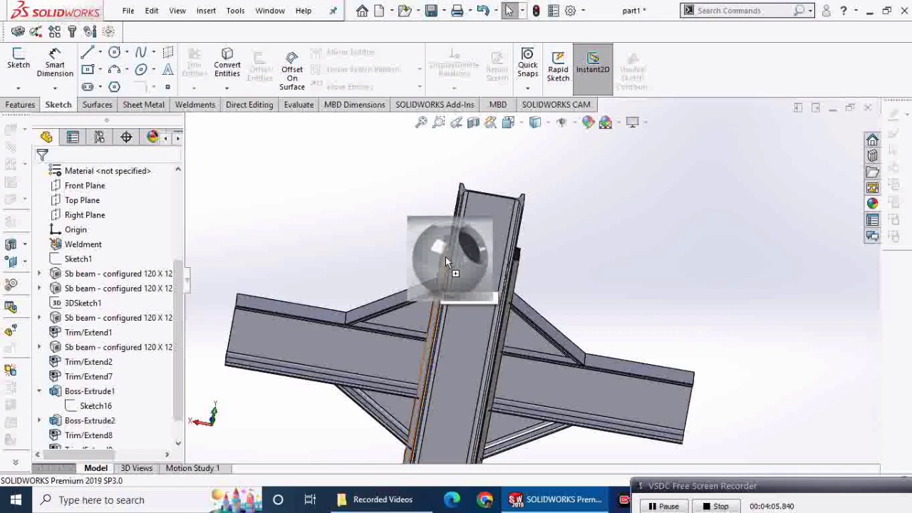
pyautogui.moveTo(442, 280); pyautogui.dragTo(446, 257)
pyautogui.click(445, 257)
pyautogui.moveTo(476, 267); pyautogui.dragTo(588, 252, button='middle')
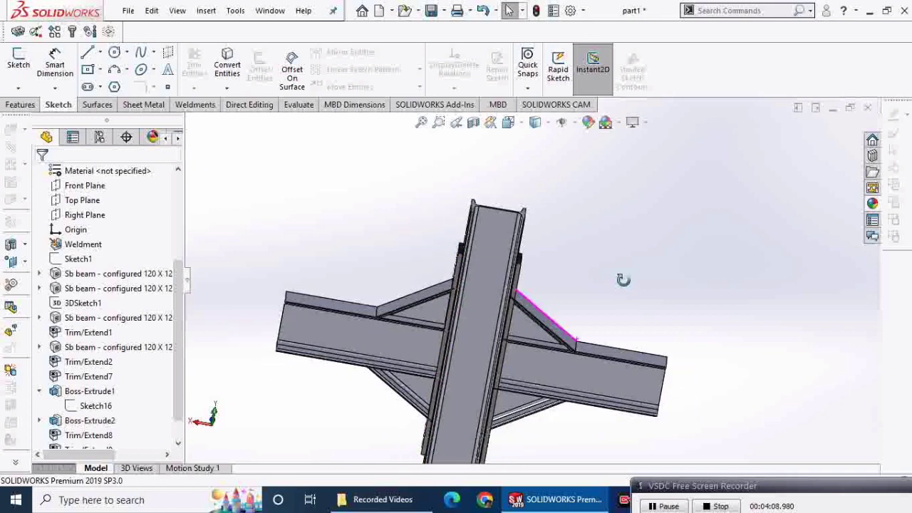
pyautogui.scroll(-3, 542, 269)
pyautogui.scroll(-2, 541, 269)
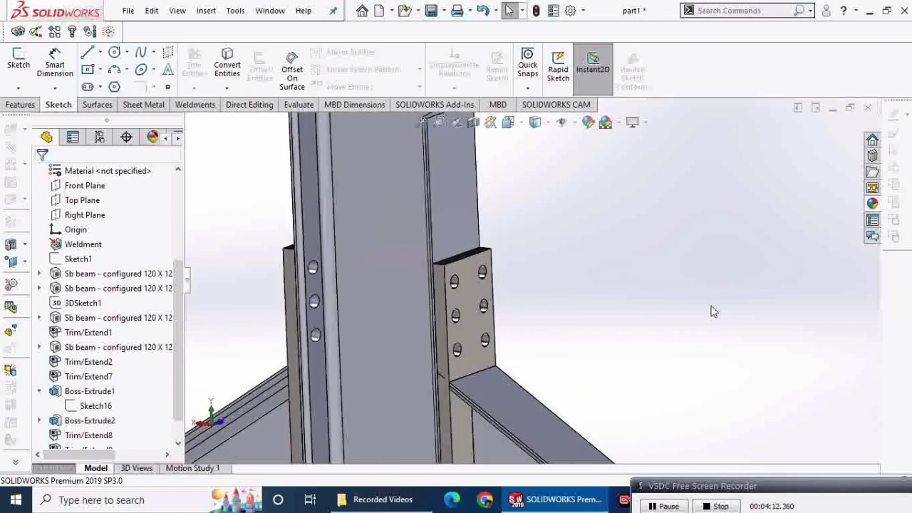
pyautogui.scroll(2, 675, 294)
# Apply polished steel to the next two beams.
pyautogui.click(872, 203)
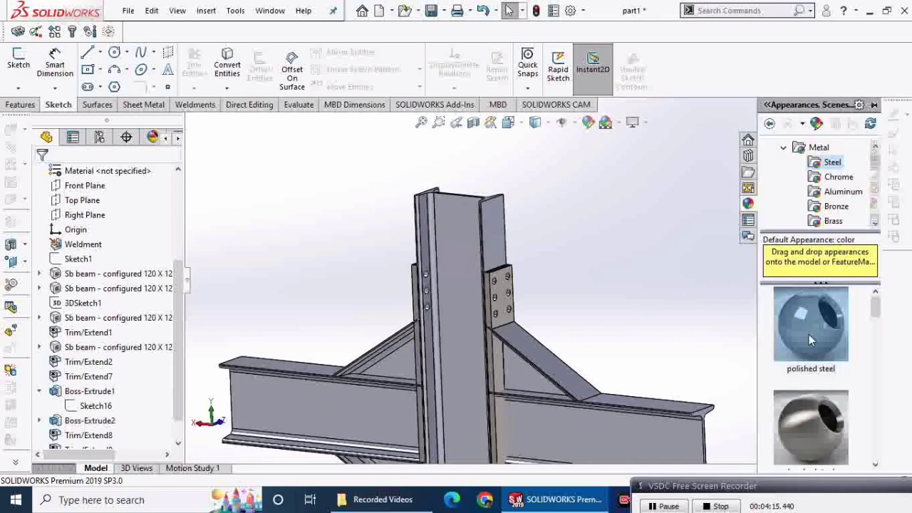
pyautogui.scroll(-1, 810, 336)
pyautogui.moveTo(810, 336); pyautogui.dragTo(498, 242)
pyautogui.click(513, 244)
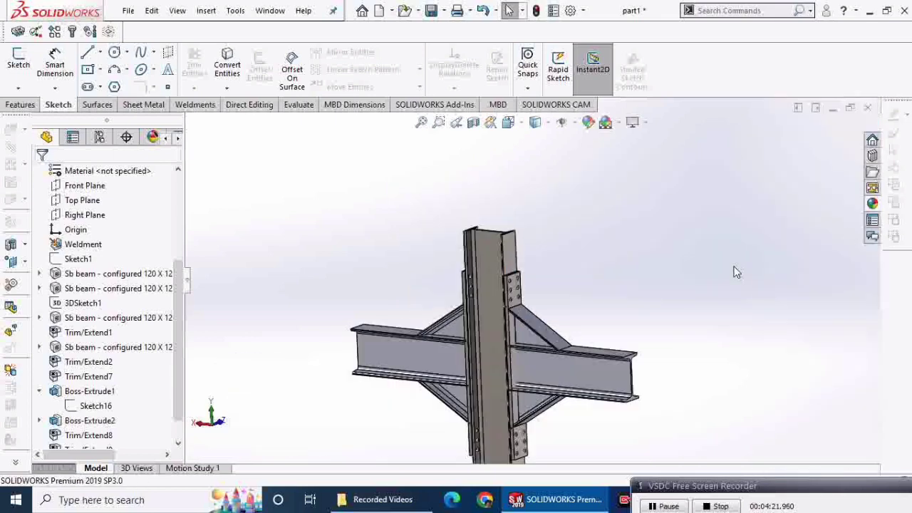
pyautogui.click(871, 203)
pyautogui.moveTo(802, 323); pyautogui.dragTo(606, 378)
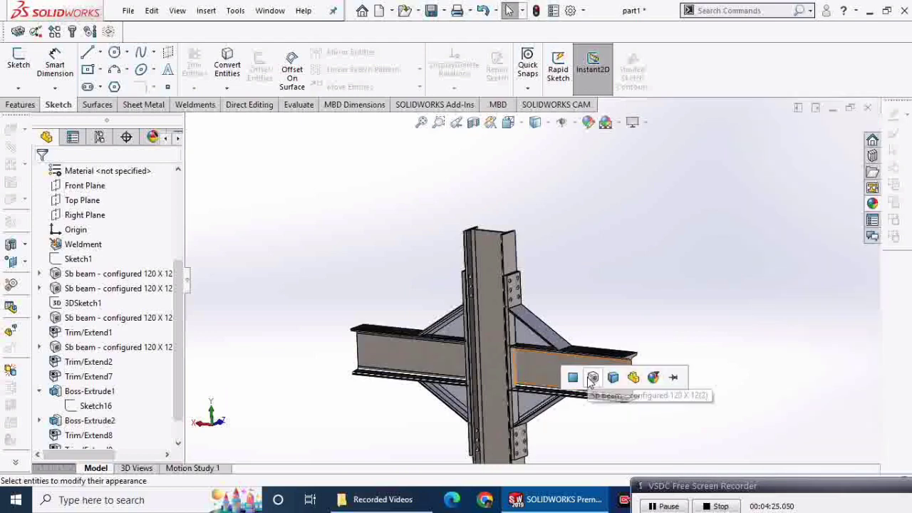
pyautogui.click(590, 377)
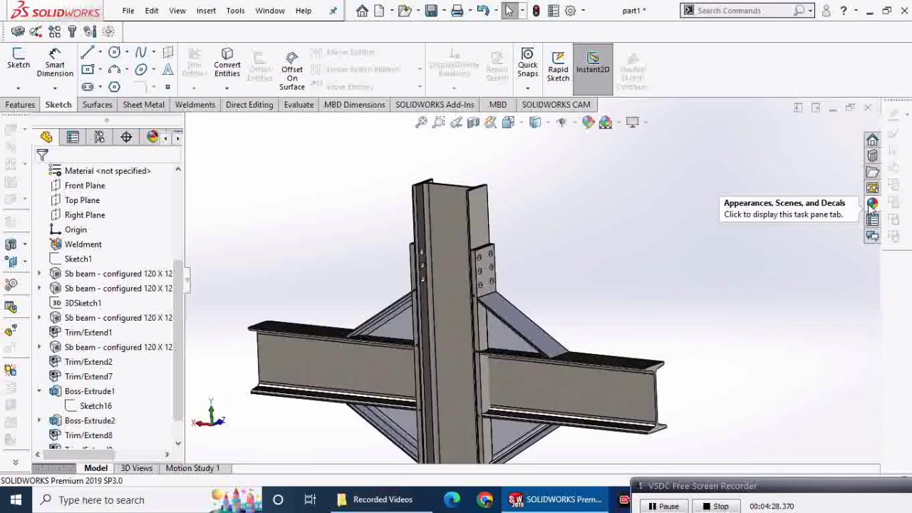
# Apply polished steel to the diagonal brace and the remaining beam.
pyautogui.click(872, 203)
pyautogui.moveTo(803, 323); pyautogui.dragTo(531, 331)
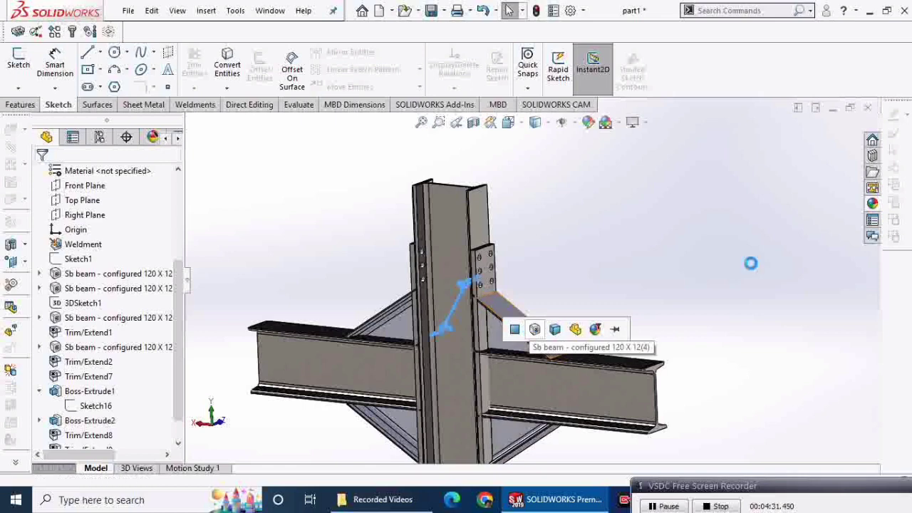
pyautogui.click(531, 328)
pyautogui.click(872, 204)
pyautogui.moveTo(802, 324)
pyautogui.mouseDown()
pyautogui.moveTo(602, 385)
pyautogui.moveTo(395, 420)
pyautogui.mouseUp()
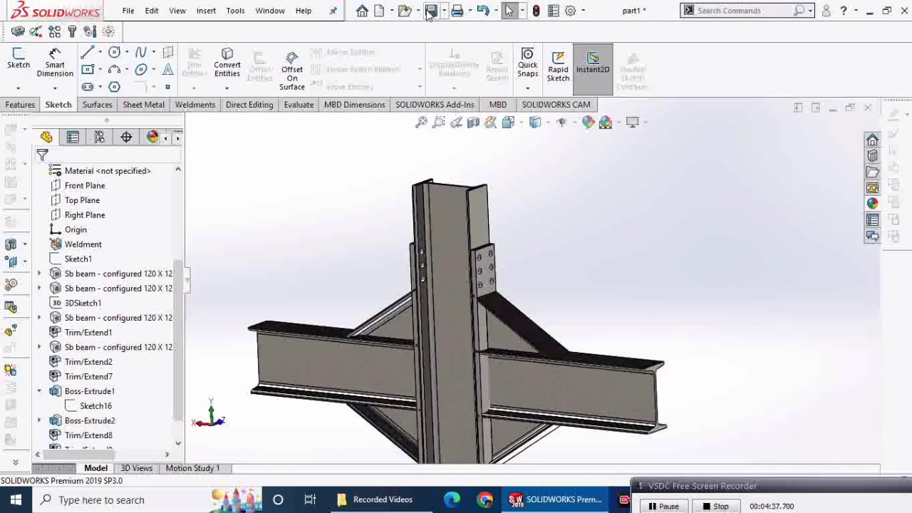
pyautogui.moveTo(611, 316)
pyautogui.mouseDown(button='middle')
pyautogui.moveTo(592, 329)
pyautogui.moveTo(719, 317)
pyautogui.mouseUp(button='middle')
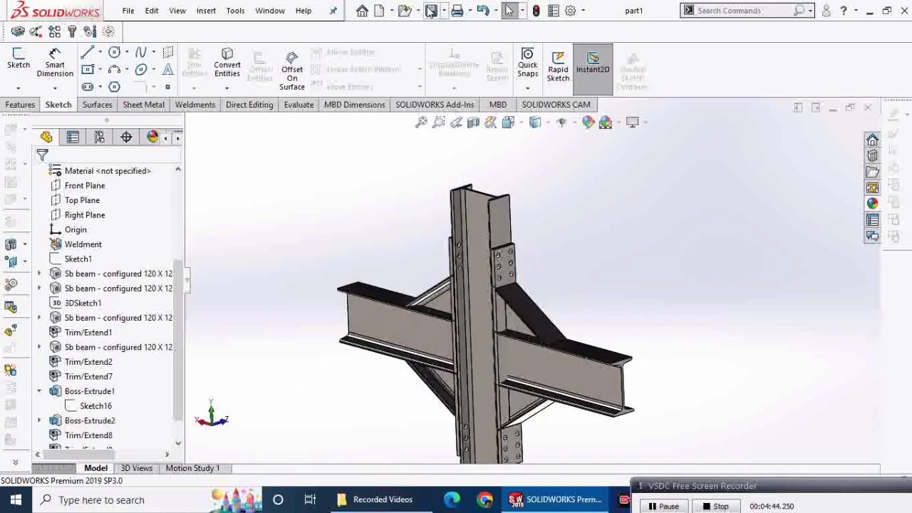
pyautogui.scroll(-2, 495, 260)
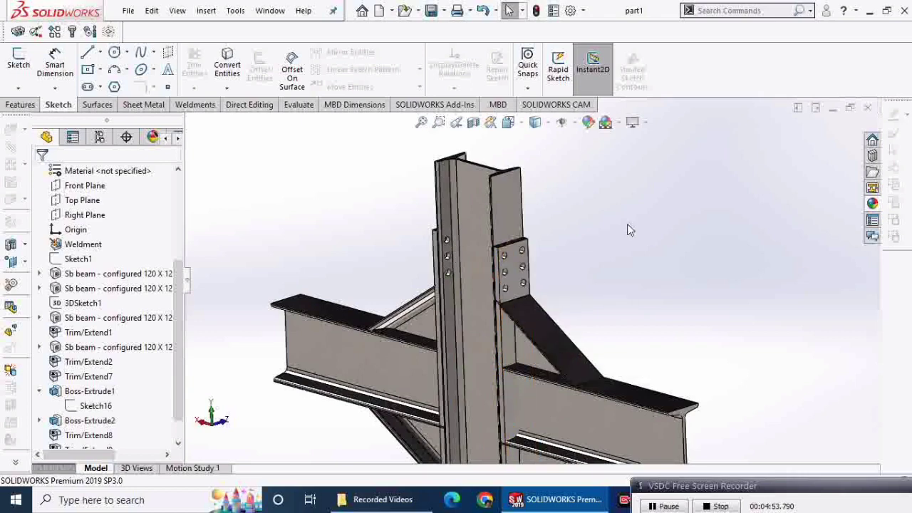
# Apply a bronze appearance from Metal > Bronze to the Boss-Extrude2 splice plate.
pyautogui.click(873, 205)
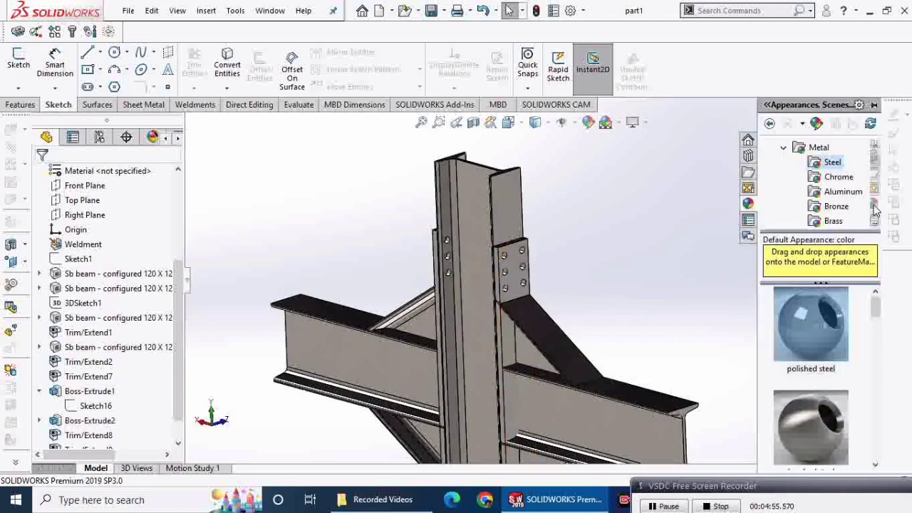
pyautogui.click(833, 211)
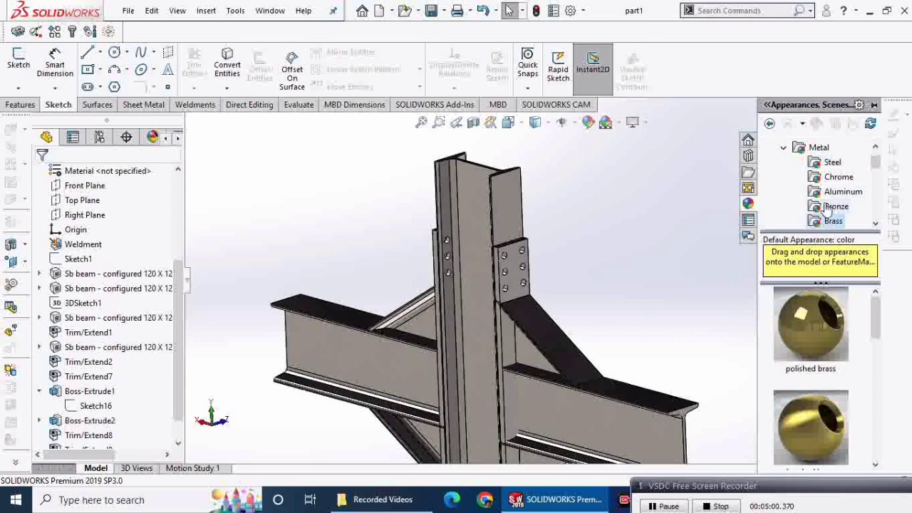
pyautogui.scroll(-3, 832, 200)
pyautogui.click(832, 178)
pyautogui.scroll(2, 832, 179)
pyautogui.click(832, 178)
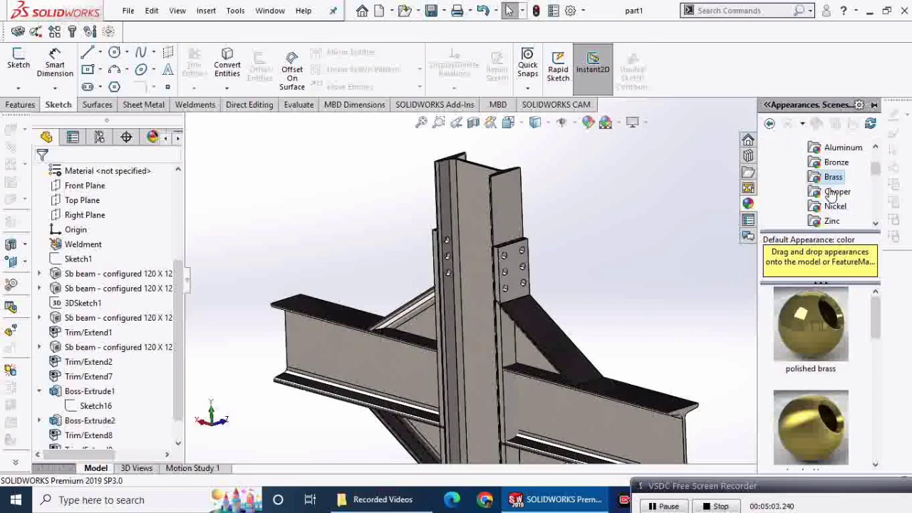
pyautogui.click(836, 162)
pyautogui.scroll(-2, 807, 340)
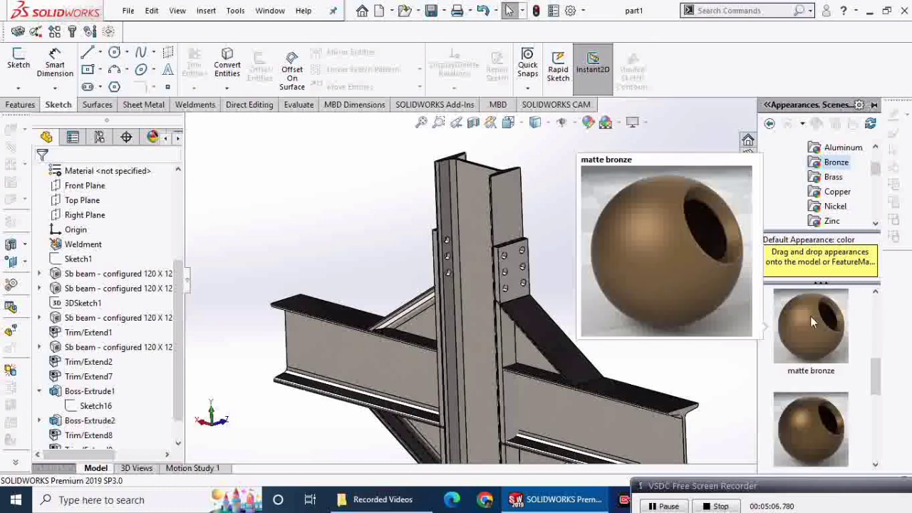
pyautogui.scroll(-1, 811, 335)
pyautogui.scroll(-1, 810, 335)
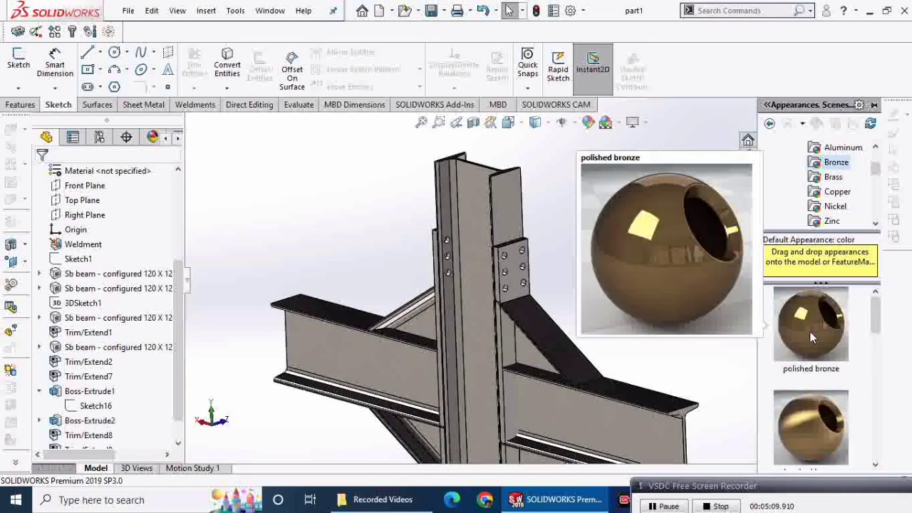
pyautogui.scroll(-1, 811, 336)
pyautogui.moveTo(808, 418); pyautogui.dragTo(513, 264)
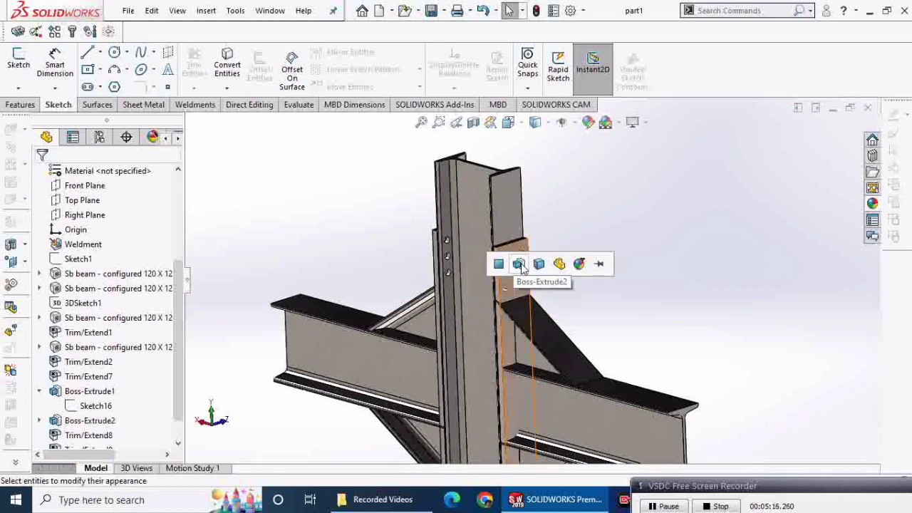
pyautogui.click(519, 264)
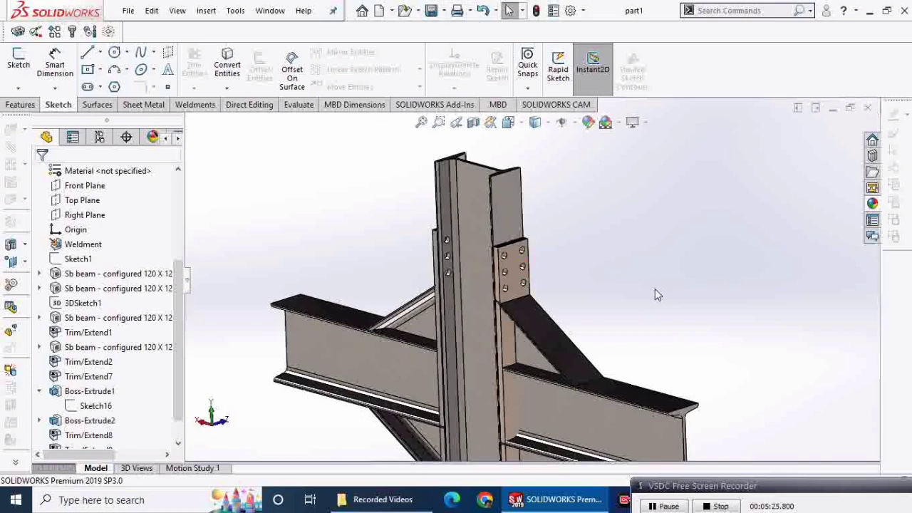
# Load Toolbox and browse to ANSI Metric > Bolts and Screws > Hex Head fasteners.
pyautogui.click(872, 155)
pyautogui.click(807, 162)
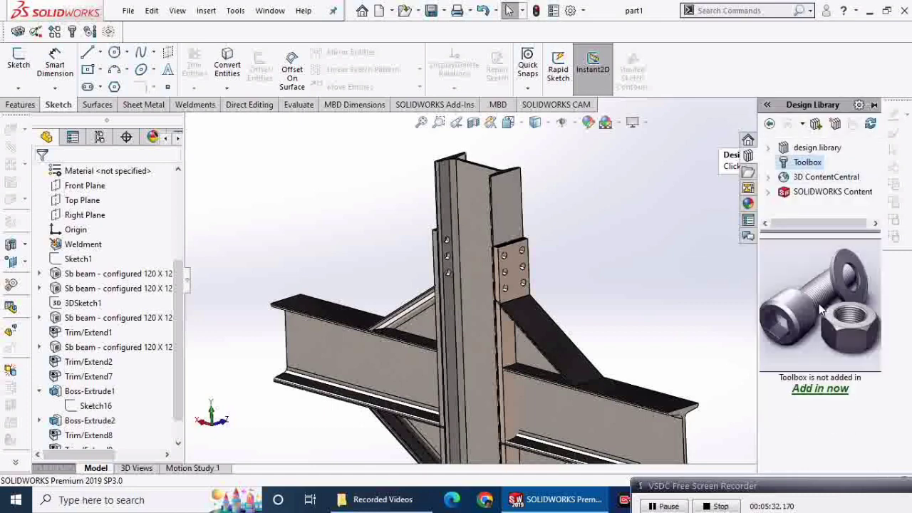
pyautogui.click(821, 391)
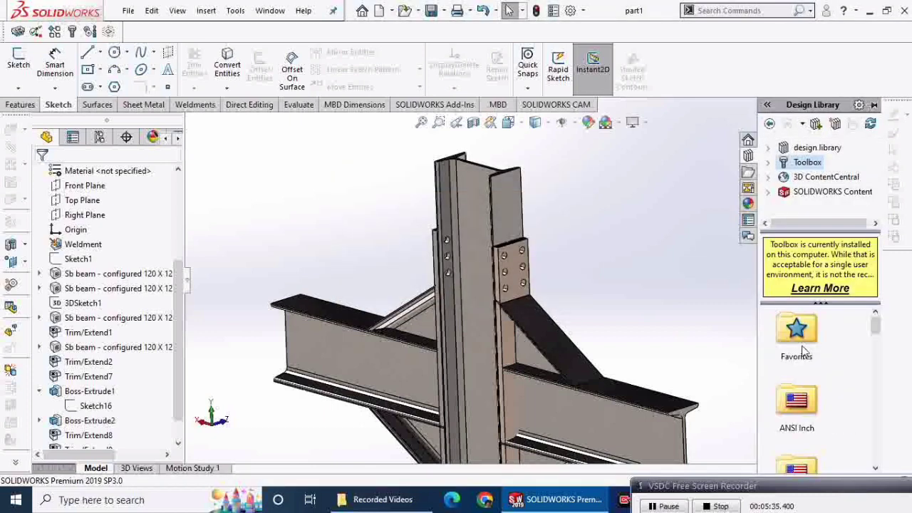
pyautogui.scroll(-2, 804, 438)
pyautogui.doubleClick(803, 385)
pyautogui.doubleClick(805, 404)
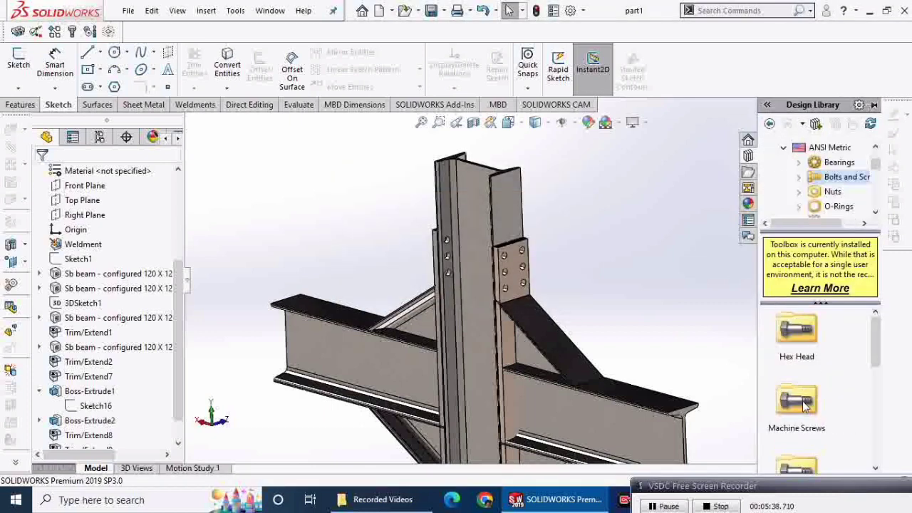
pyautogui.doubleClick(796, 331)
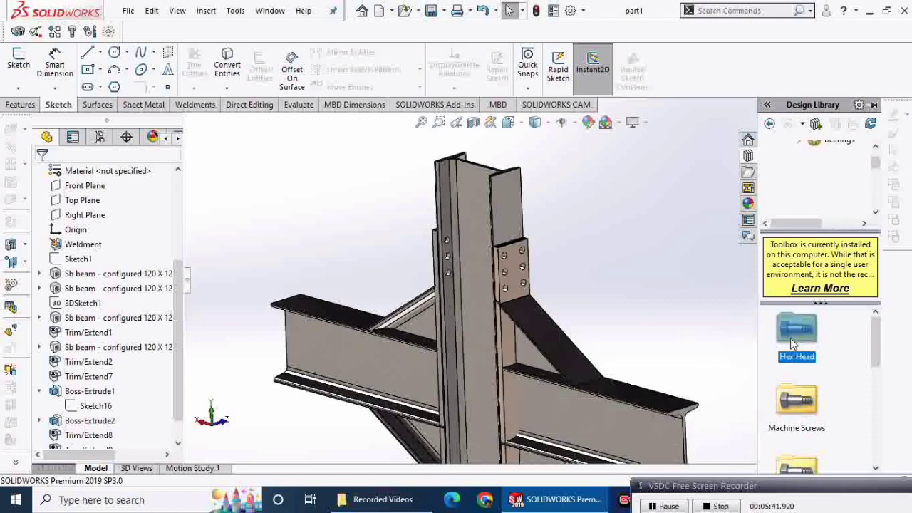
pyautogui.scroll(-2, 795, 385)
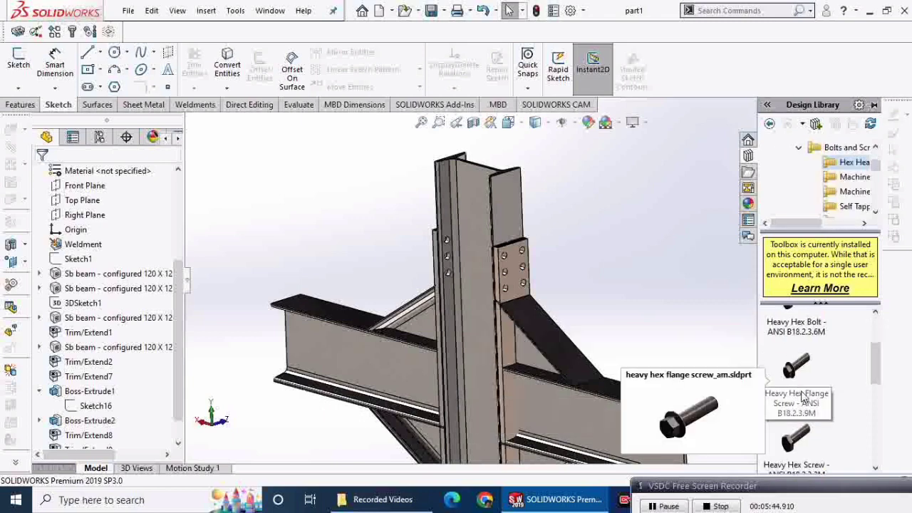
# Drag the Heavy Hex Flange Screw onto the bronze splice plate.
pyautogui.moveTo(803, 399); pyautogui.dragTo(513, 263)
pyautogui.scroll(-2, 499, 251)
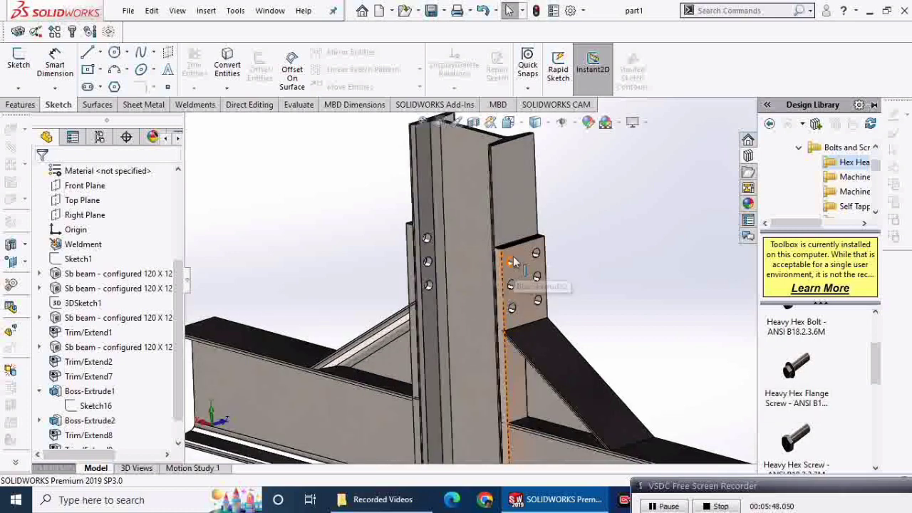
pyautogui.scroll(-2, 513, 262)
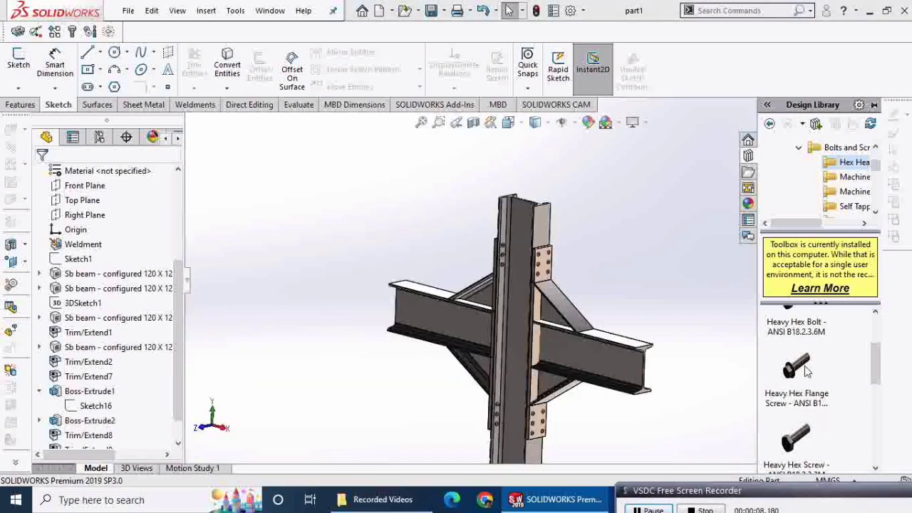
pyautogui.scroll(-3, 805, 378)
pyautogui.scroll(-2, 805, 371)
pyautogui.scroll(2, 804, 363)
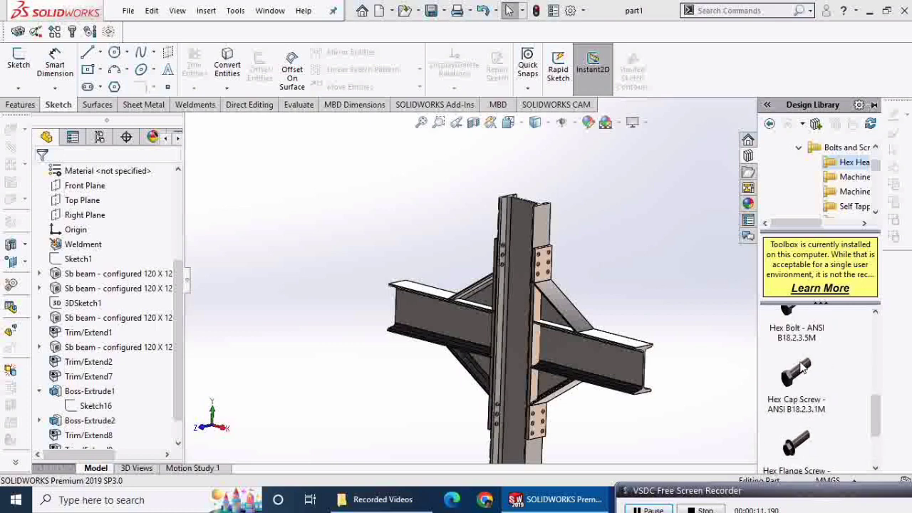
pyautogui.scroll(1, 802, 356)
pyautogui.scroll(1, 799, 359)
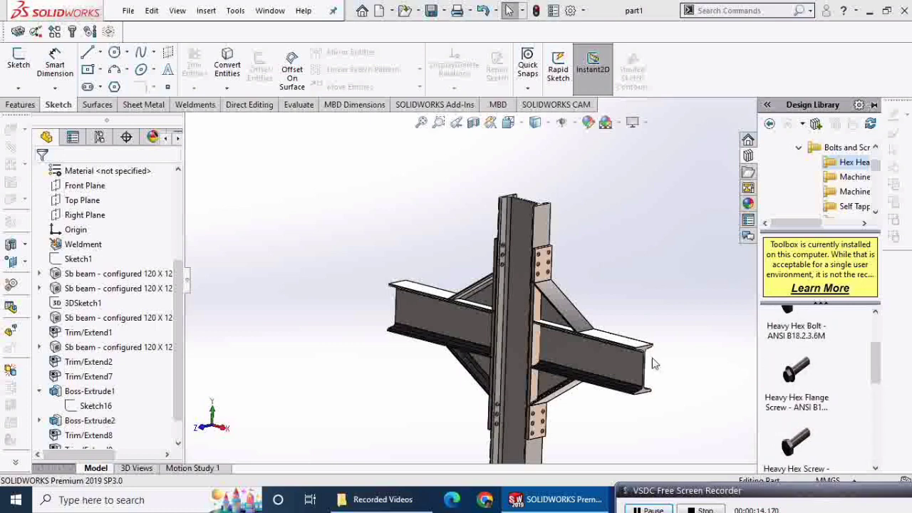
pyautogui.scroll(-2, 550, 249)
pyautogui.scroll(-2, 550, 249)
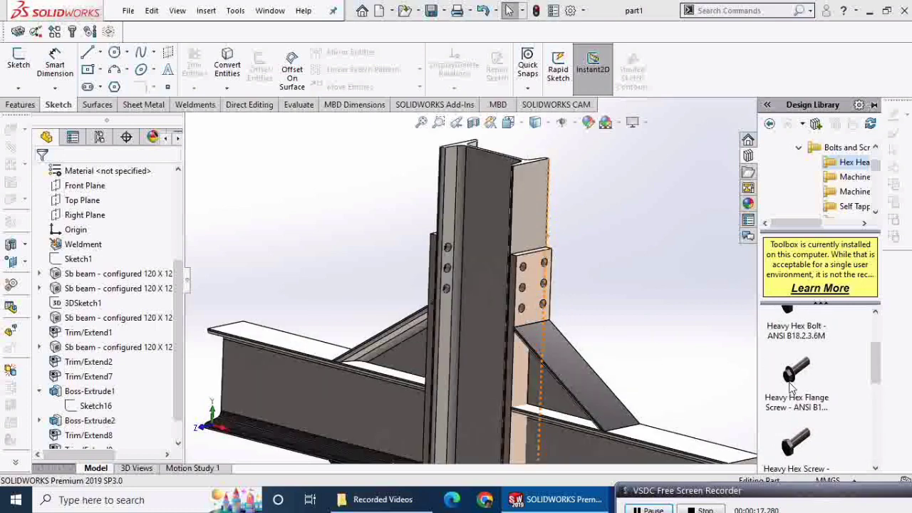
pyautogui.moveTo(800, 388); pyautogui.dragTo(562, 291)
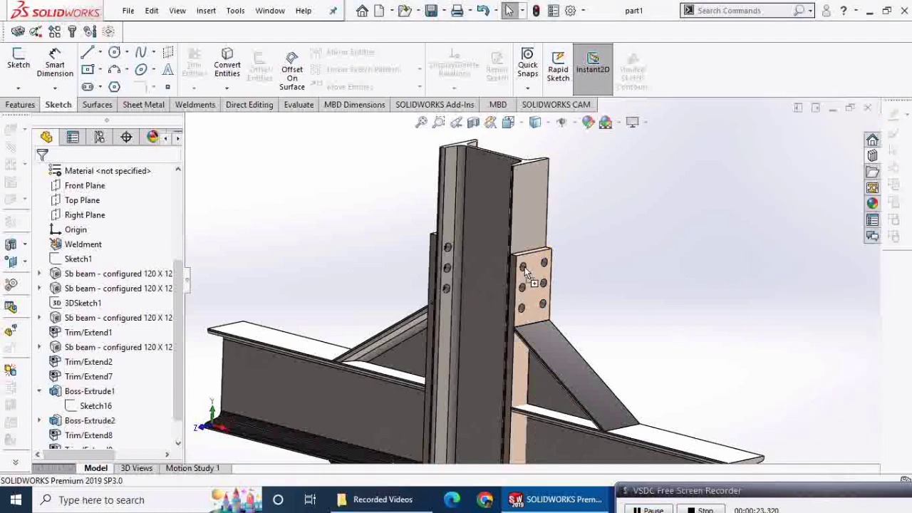
pyautogui.moveTo(524, 266); pyautogui.dragTo(523, 265)
# Accept inserting the screw as a derived part, then cancel the insertion.
pyautogui.click(438, 251)
pyautogui.scroll(-2, 549, 280)
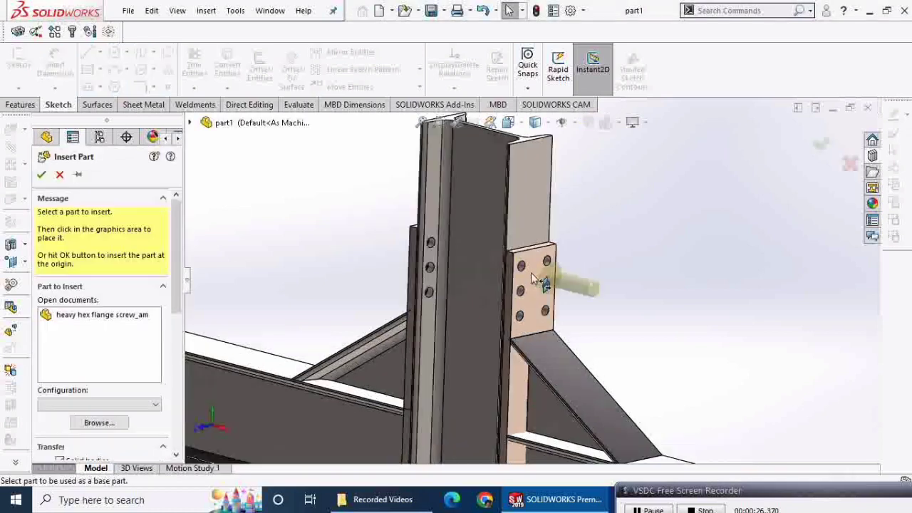
pyautogui.scroll(-2, 541, 277)
pyautogui.scroll(-2, 541, 276)
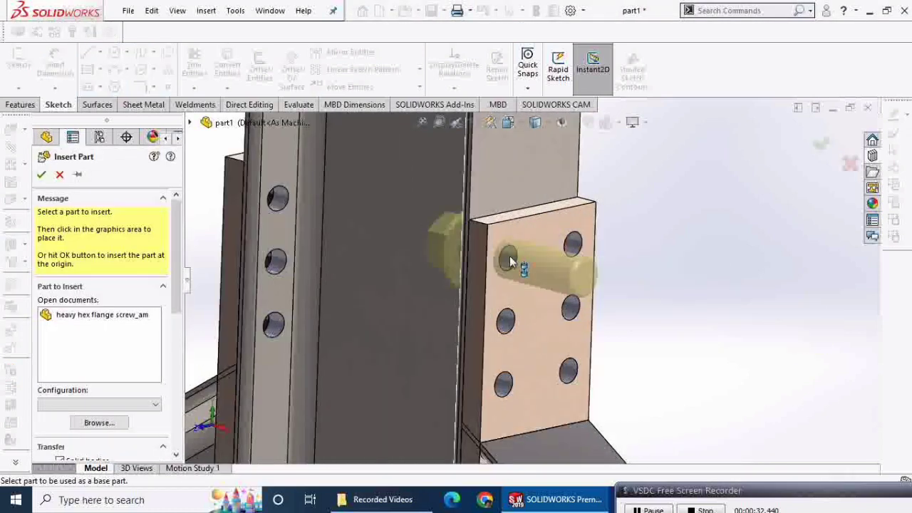
pyautogui.press('Escape')
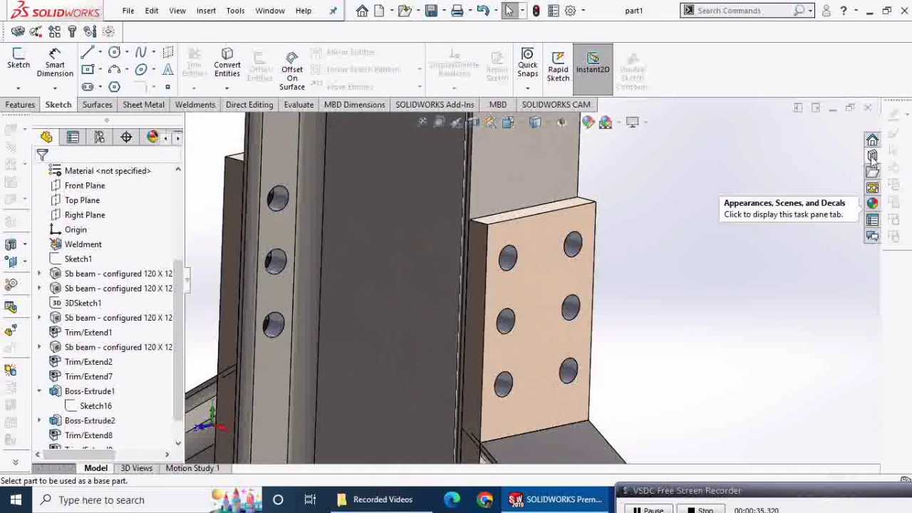
# Place the flange screw in the plate's top-left hole.
pyautogui.click(872, 155)
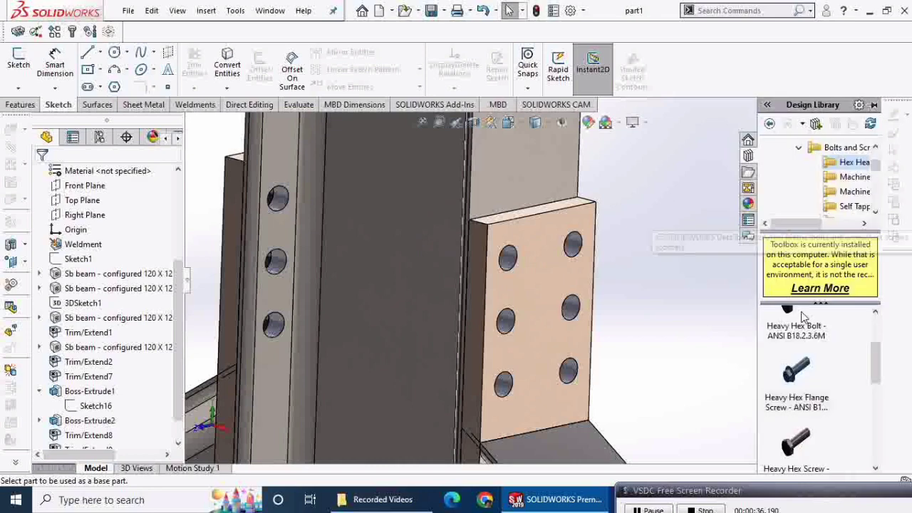
pyautogui.click(512, 255)
pyautogui.click(452, 249)
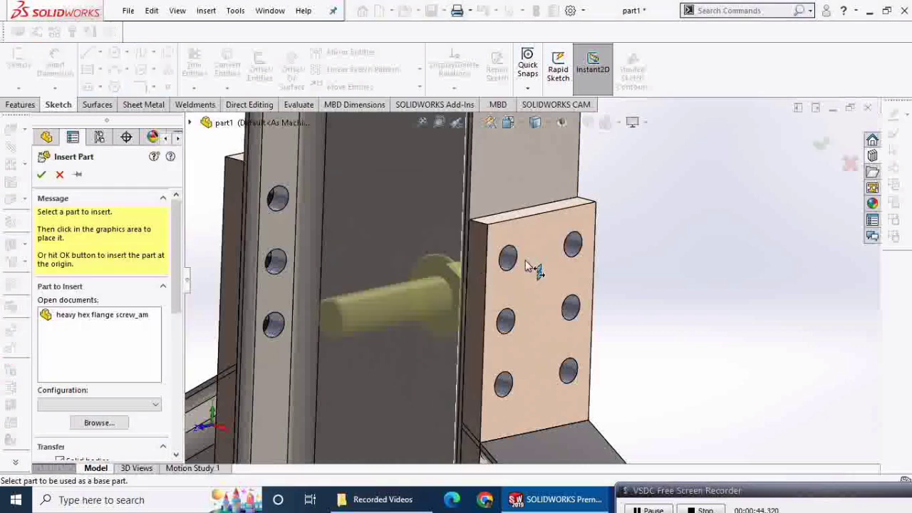
pyautogui.click(505, 259)
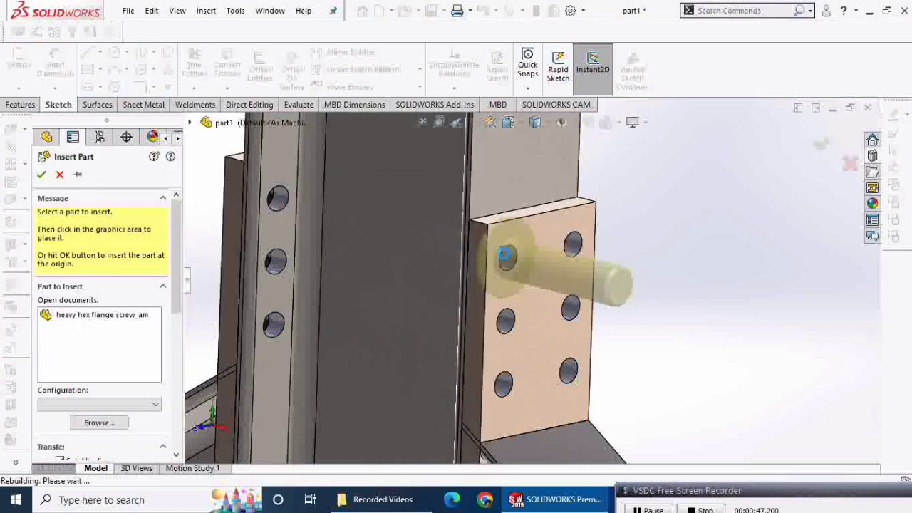
pyautogui.click(436, 218)
pyautogui.press('f')
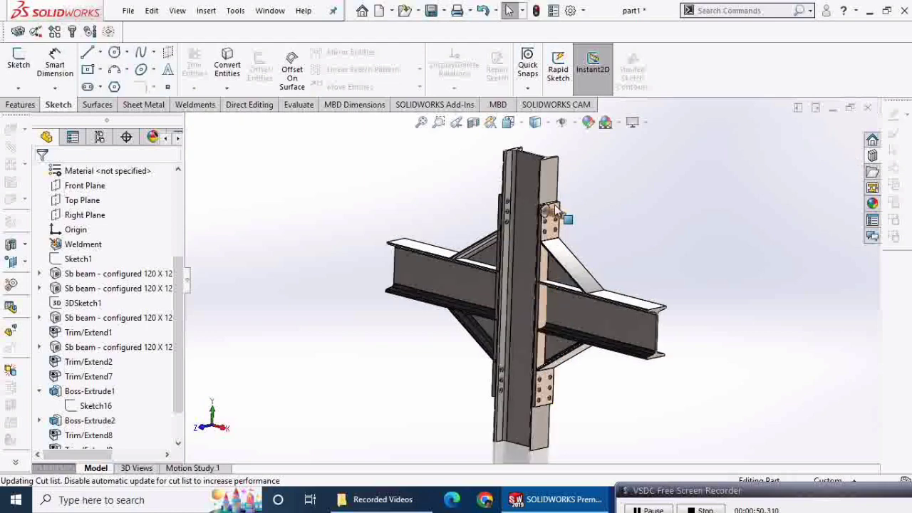
pyautogui.scroll(-5, 555, 204)
pyautogui.scroll(-5, 526, 262)
pyautogui.scroll(-5, 527, 261)
pyautogui.scroll(3, 528, 268)
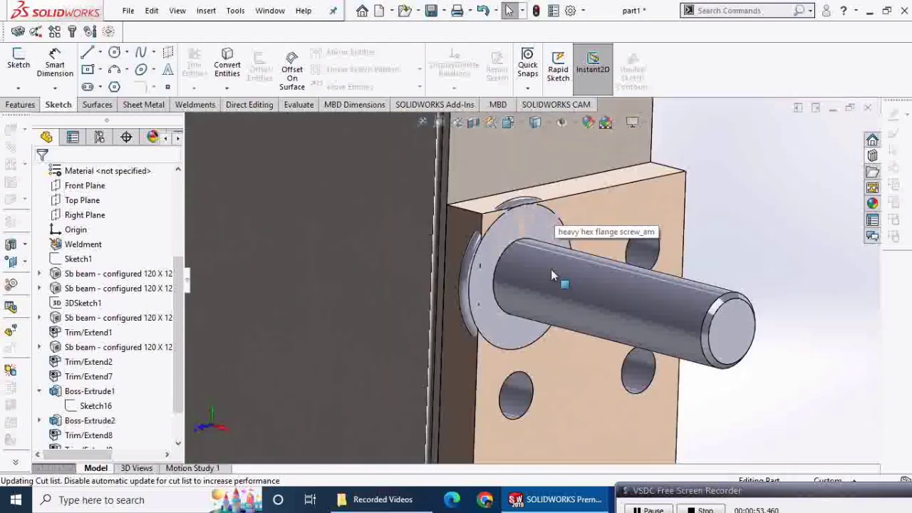
# Delete the inserted screw along with its mates.
pyautogui.click(605, 302)
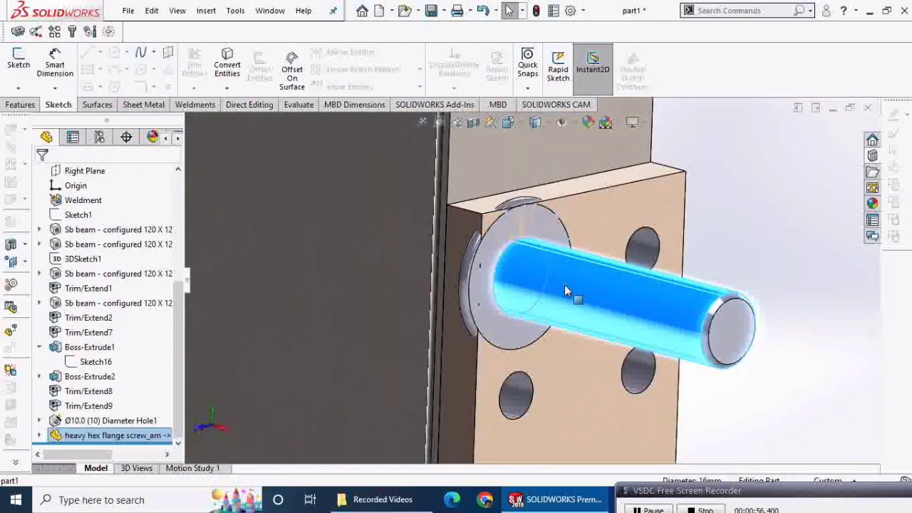
pyautogui.rightClick(564, 288)
pyautogui.click(602, 352)
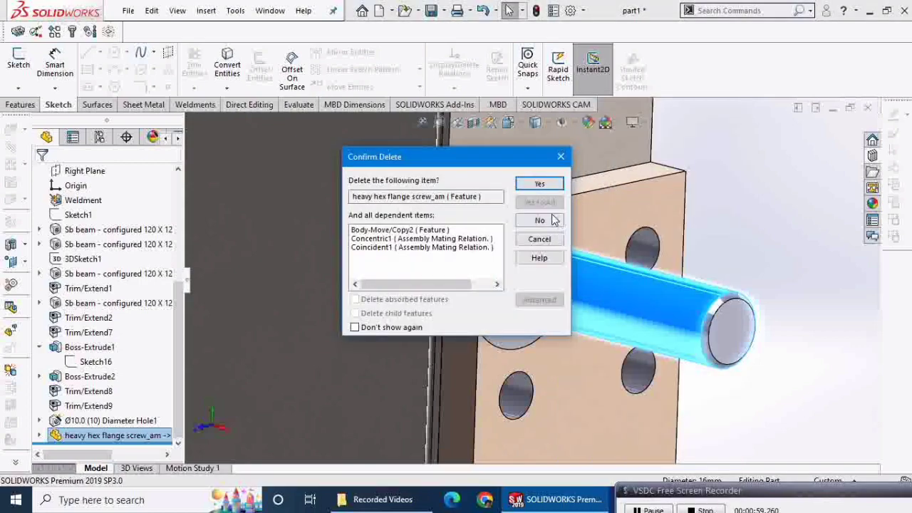
pyautogui.click(534, 187)
pyautogui.scroll(3, 566, 285)
pyautogui.scroll(3, 566, 283)
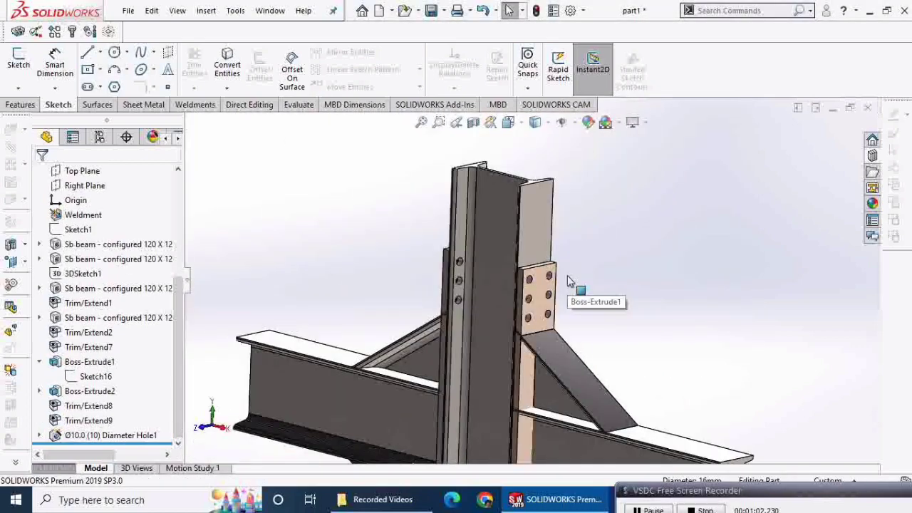
pyautogui.scroll(2, 570, 282)
pyautogui.moveTo(534, 312); pyautogui.dragTo(357, 321, button='middle')
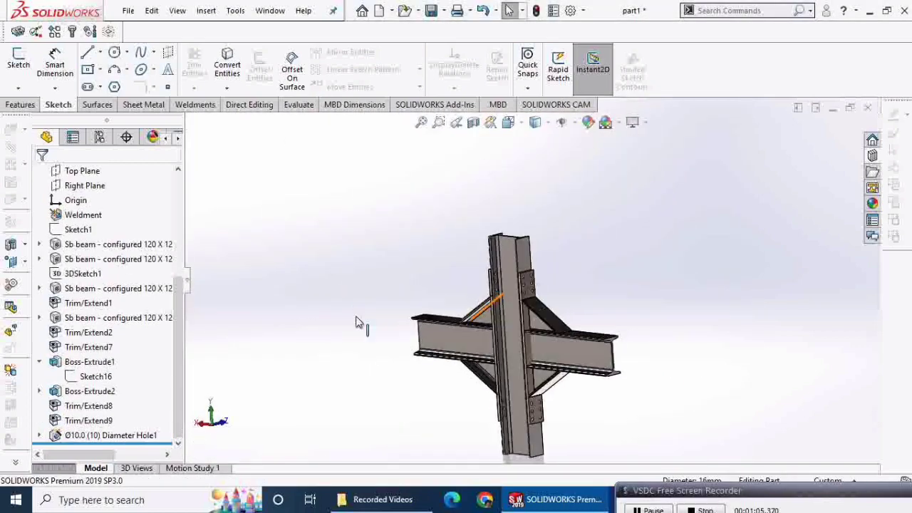
pyautogui.scroll(-3, 530, 281)
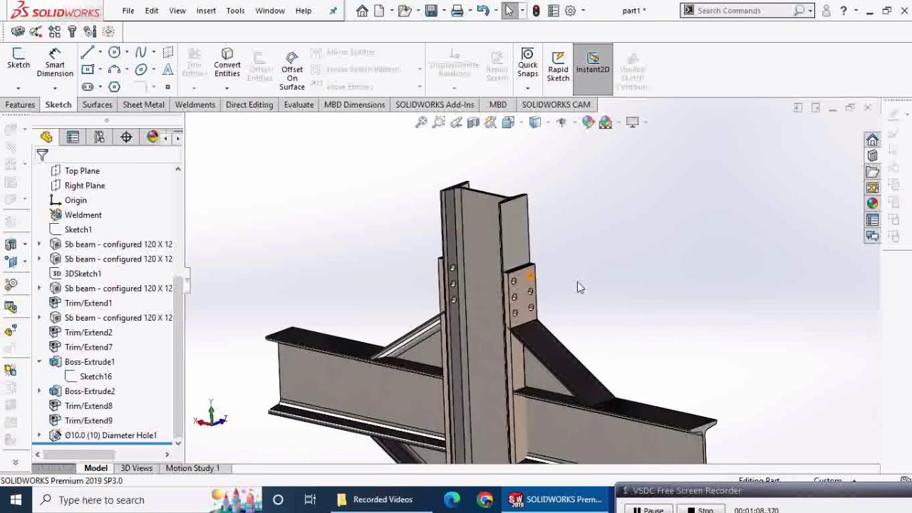
# Save the part, then Save As part1 in my files, replacing the existing file.
pyautogui.scroll(-4, 577, 281)
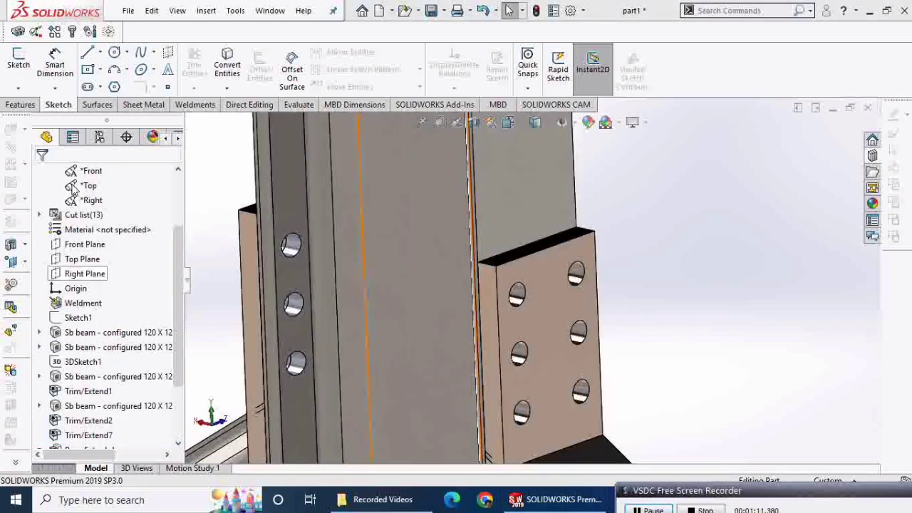
pyautogui.click(443, 13)
pyautogui.click(450, 25)
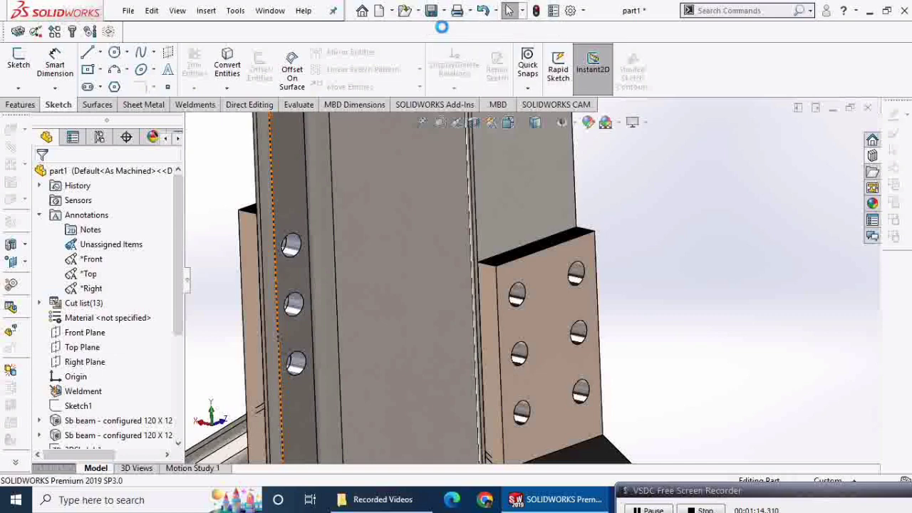
pyautogui.click(441, 10)
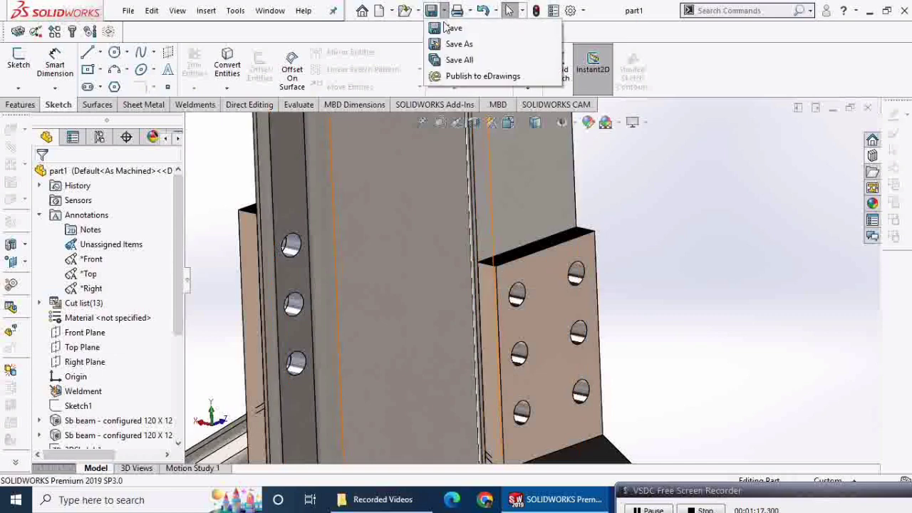
pyautogui.click(461, 51)
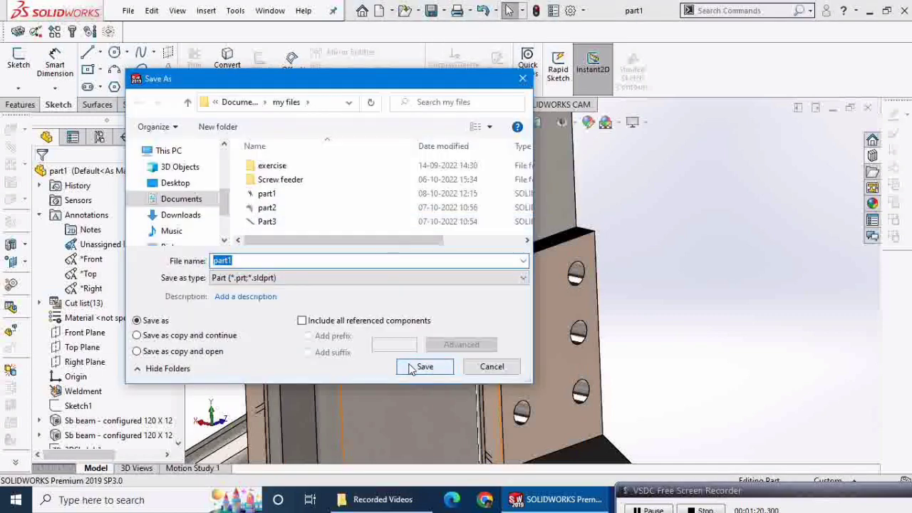
pyautogui.click(411, 369)
pyautogui.click(488, 250)
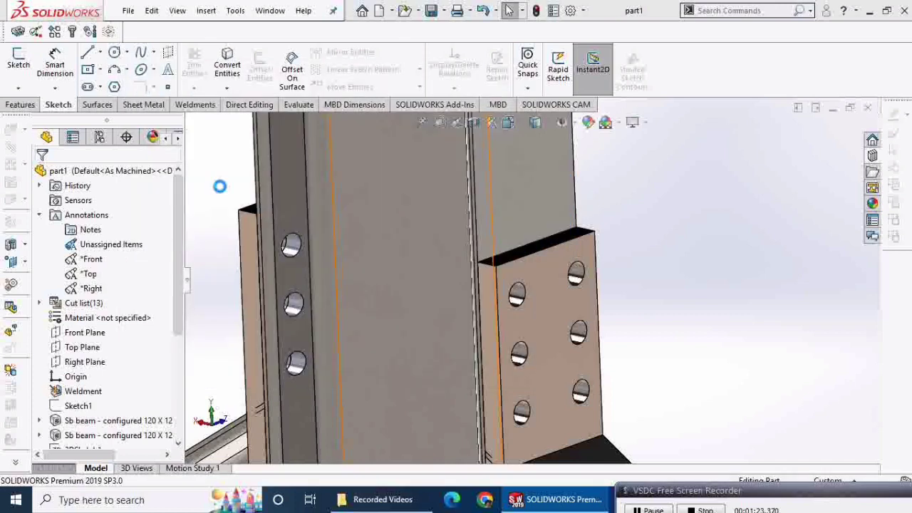
pyautogui.click(127, 10)
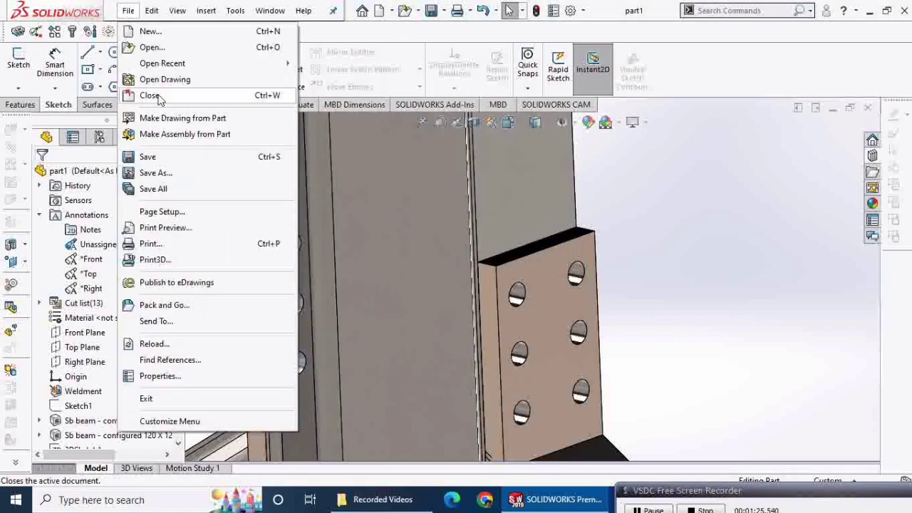
# Make an assembly from part1, placing it as Assem1's first component, and zoom to the plate.
pyautogui.click(174, 134)
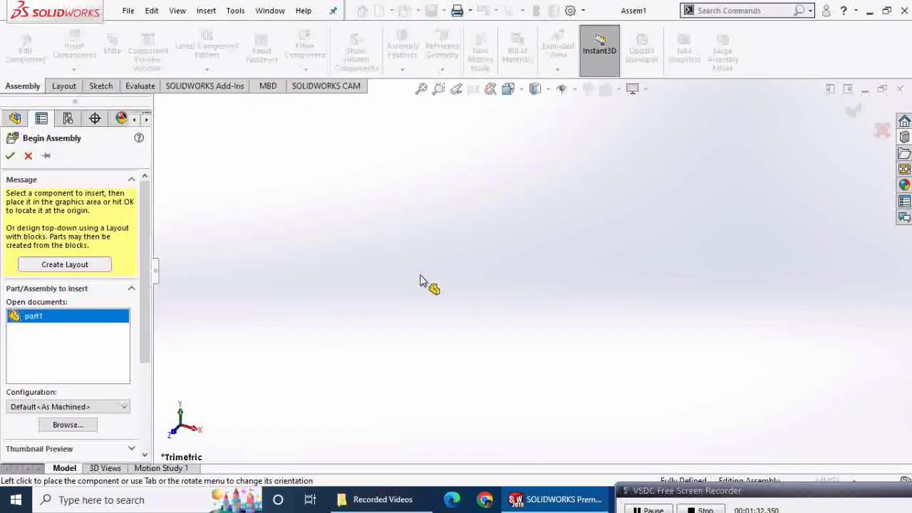
pyautogui.click(461, 302)
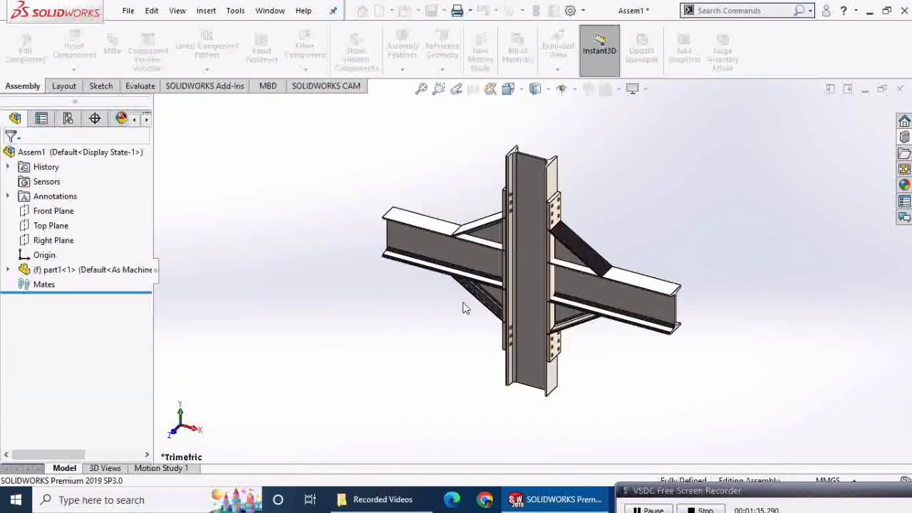
pyautogui.scroll(-2, 498, 257)
pyautogui.scroll(-2, 530, 214)
pyautogui.scroll(-2, 459, 269)
pyautogui.scroll(-2, 459, 270)
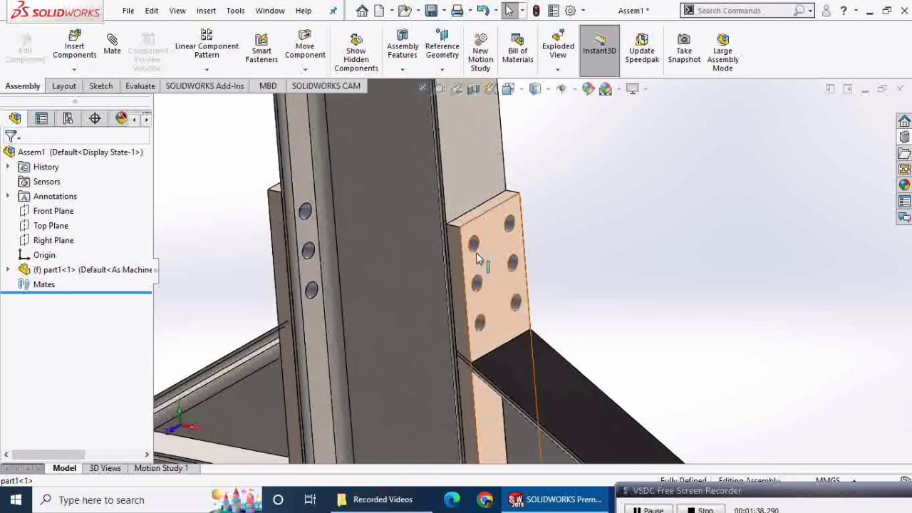
pyautogui.scroll(-2, 475, 253)
# Drag the Hex Flange Screw from the fastener library into a plate hole.
pyautogui.click(904, 184)
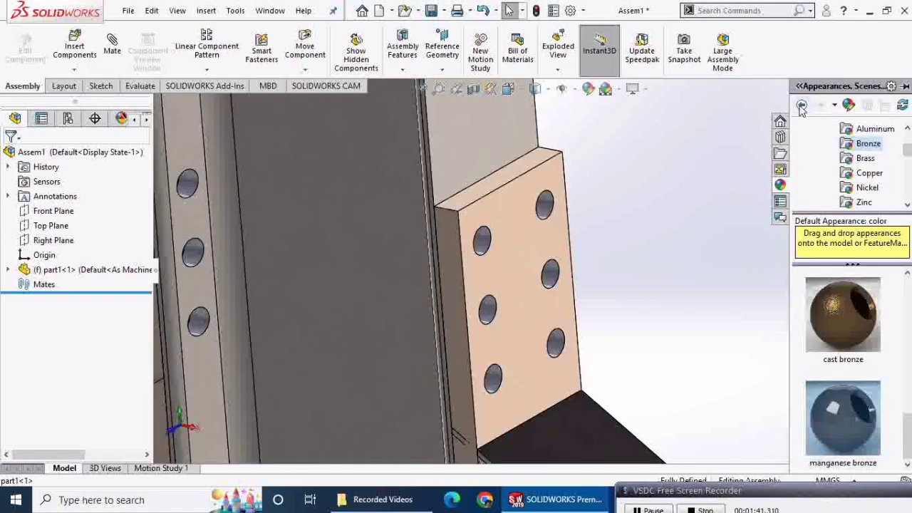
pyautogui.click(905, 143)
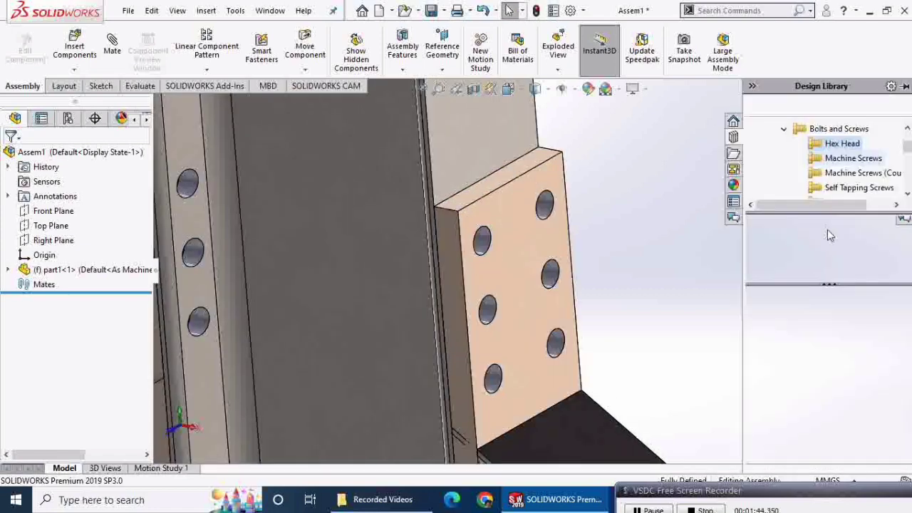
pyautogui.scroll(-1, 809, 414)
pyautogui.moveTo(852, 412)
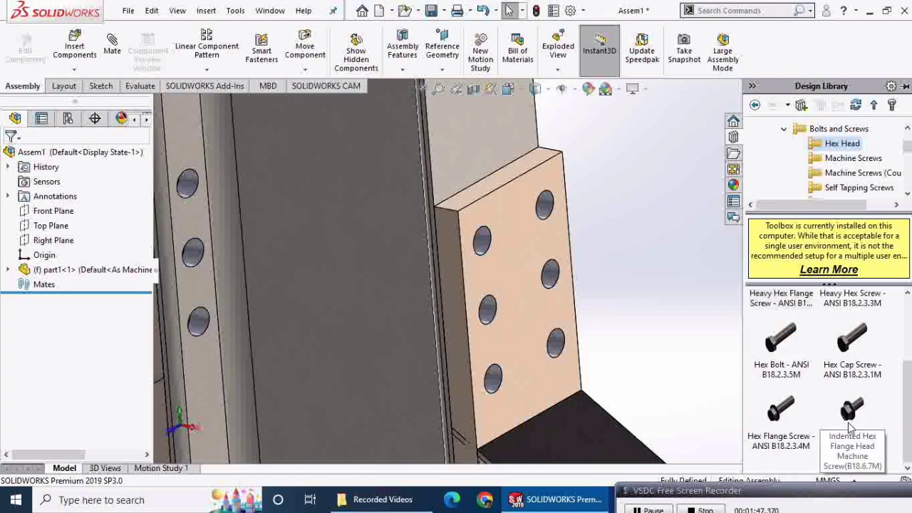
pyautogui.moveTo(857, 424); pyautogui.dragTo(491, 295)
pyautogui.scroll(-2, 491, 295)
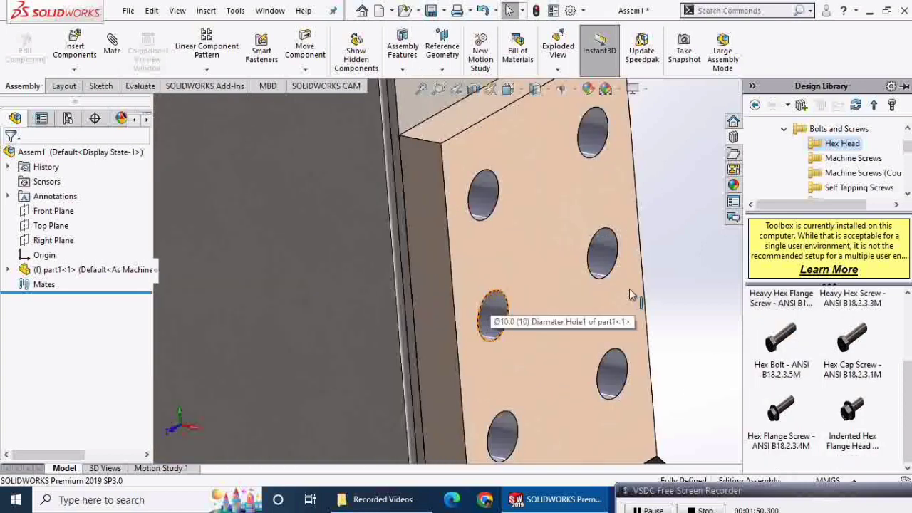
pyautogui.click(761, 407)
pyautogui.moveTo(760, 408)
pyautogui.mouseDown()
pyautogui.moveTo(486, 206)
pyautogui.moveTo(463, 207)
pyautogui.mouseUp()
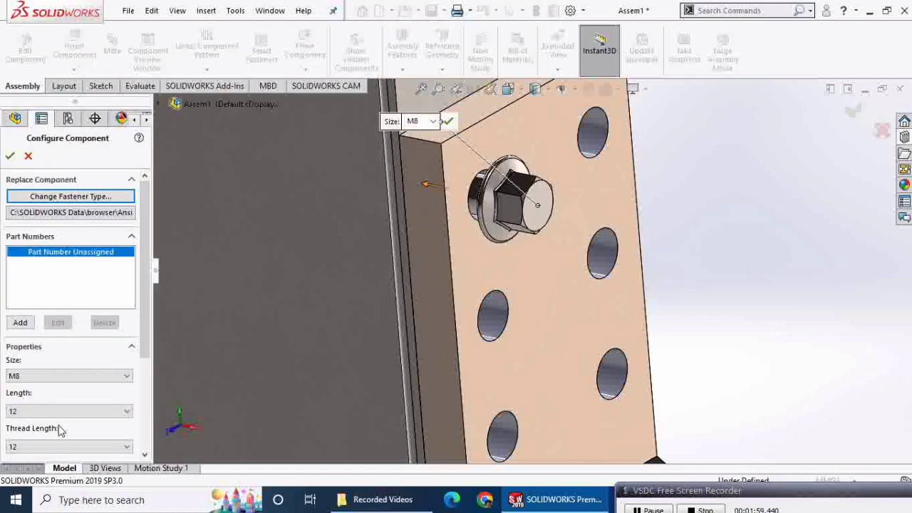
# Set the screw to size M10 with length 35 and confirm.
pyautogui.click(43, 375)
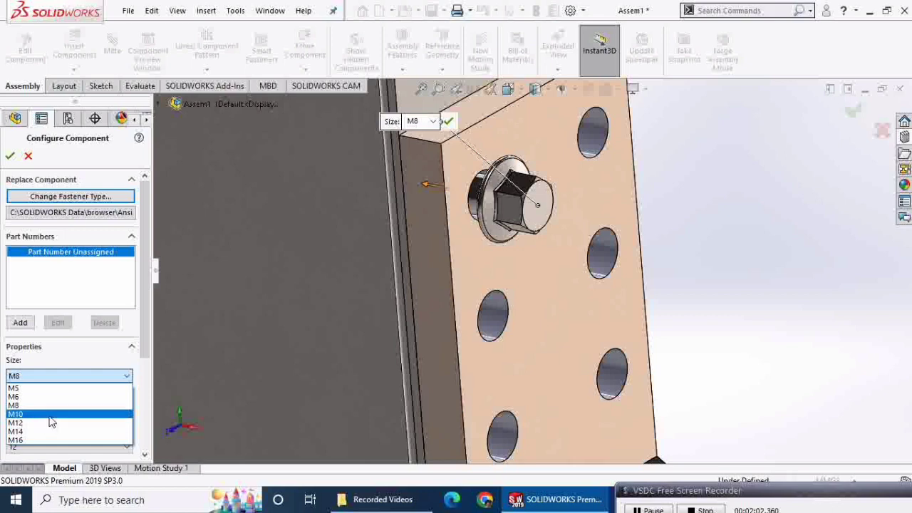
pyautogui.click(47, 415)
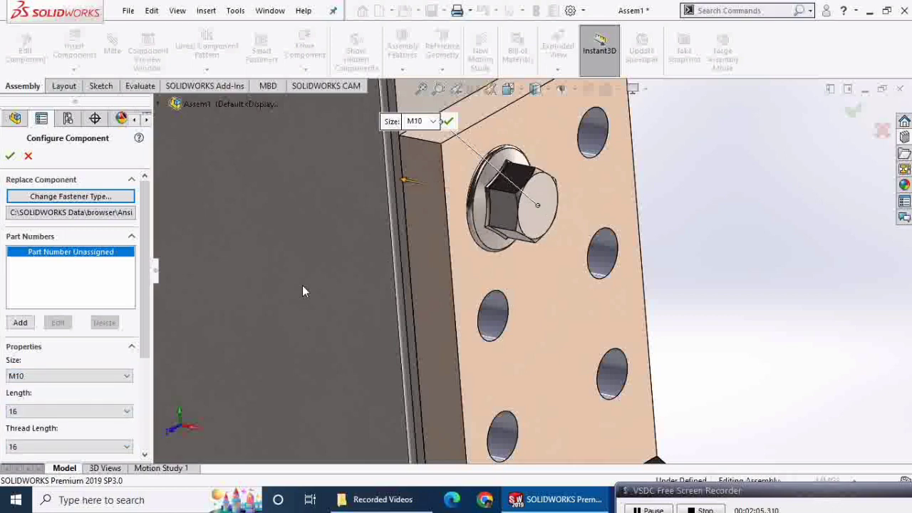
pyautogui.click(54, 411)
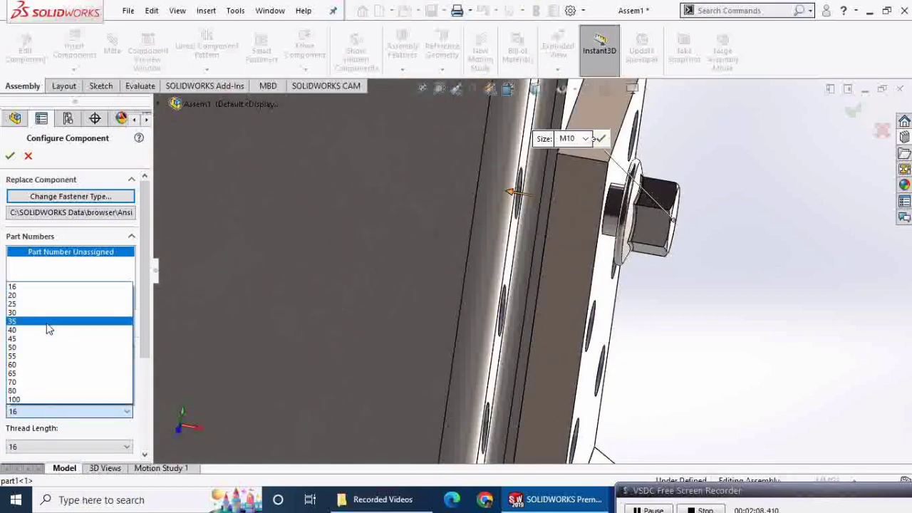
pyautogui.click(48, 322)
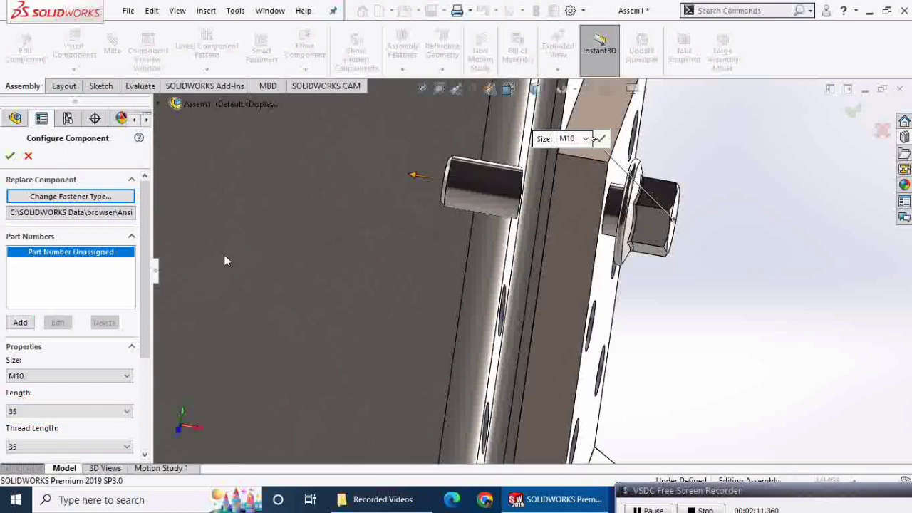
pyautogui.click(10, 157)
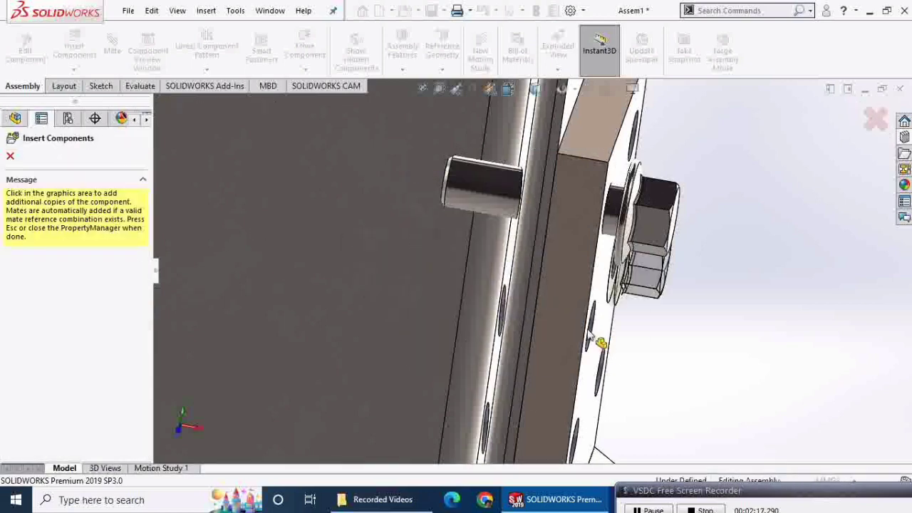
# Place screw copies in the lower hole and the upper, middle and lower right holes.
pyautogui.click(653, 284)
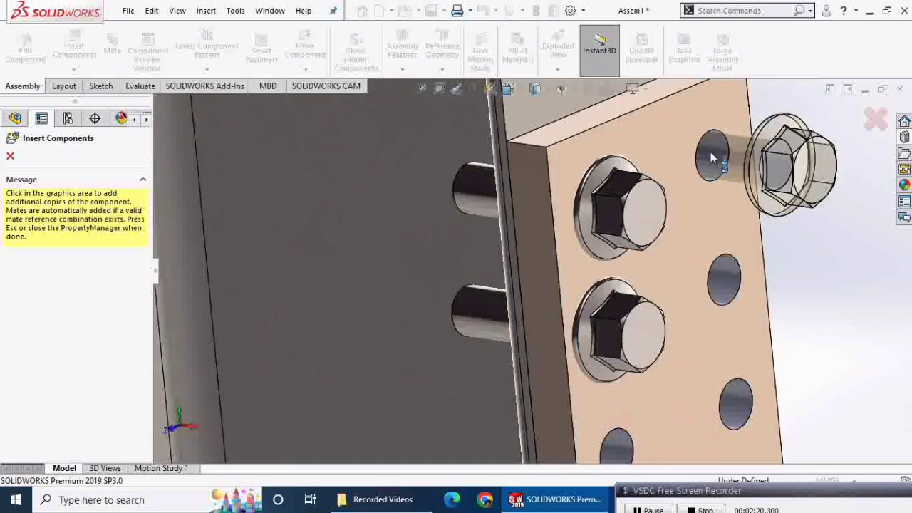
pyautogui.click(688, 156)
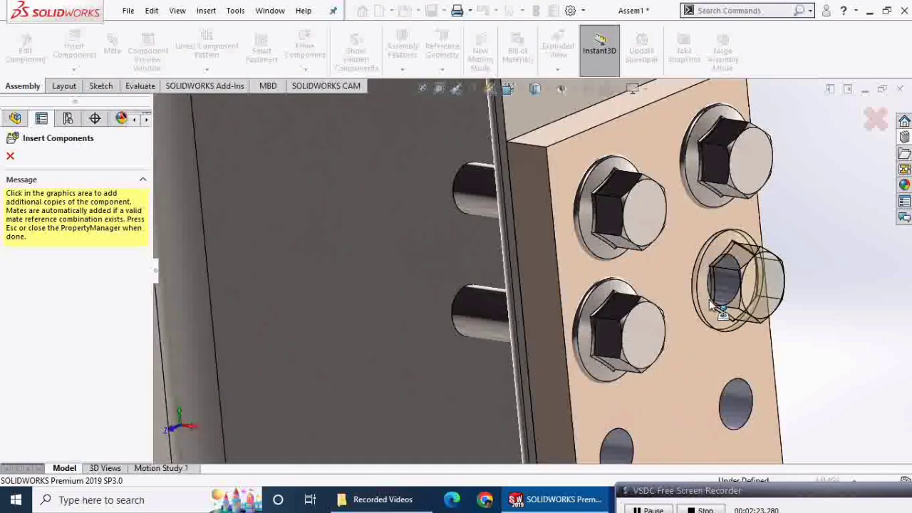
pyautogui.click(709, 299)
pyautogui.click(728, 418)
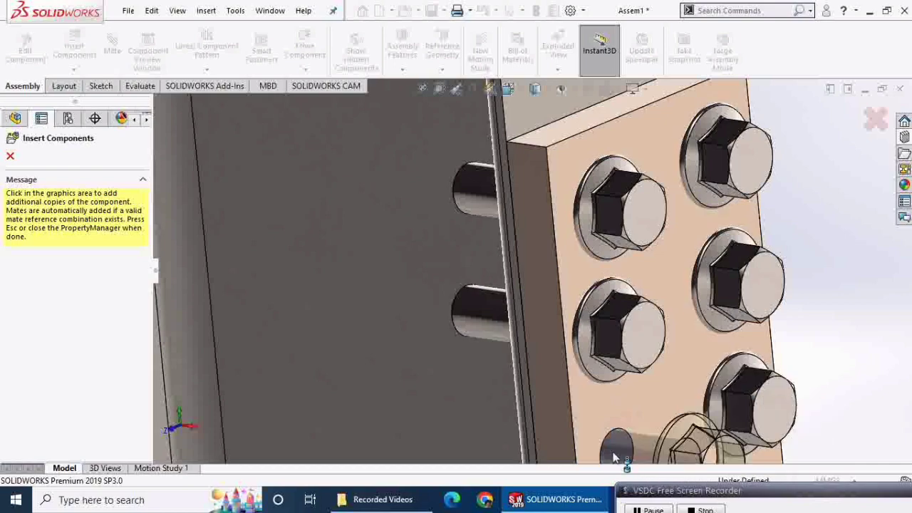
pyautogui.scroll(2, 763, 332)
pyautogui.scroll(1, 712, 356)
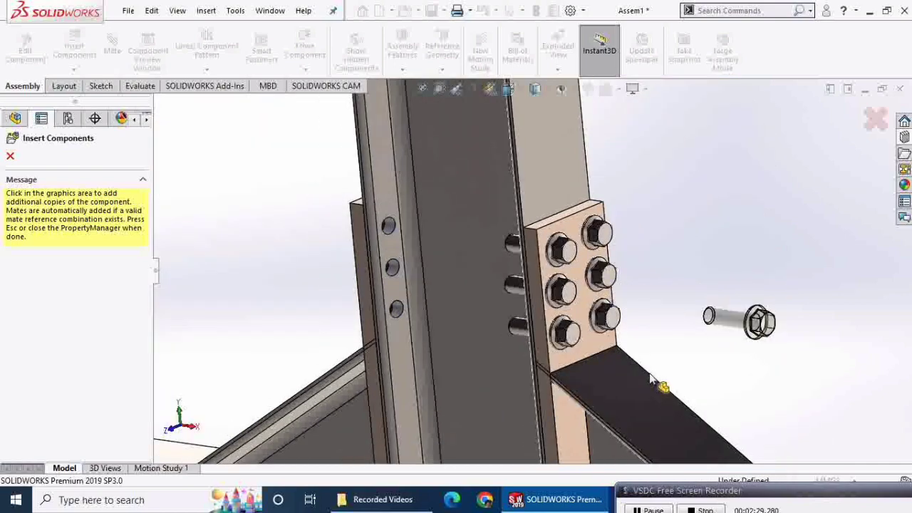
pyautogui.scroll(2, 658, 378)
pyautogui.scroll(2, 590, 431)
pyautogui.scroll(-2, 559, 437)
pyautogui.scroll(-2, 556, 388)
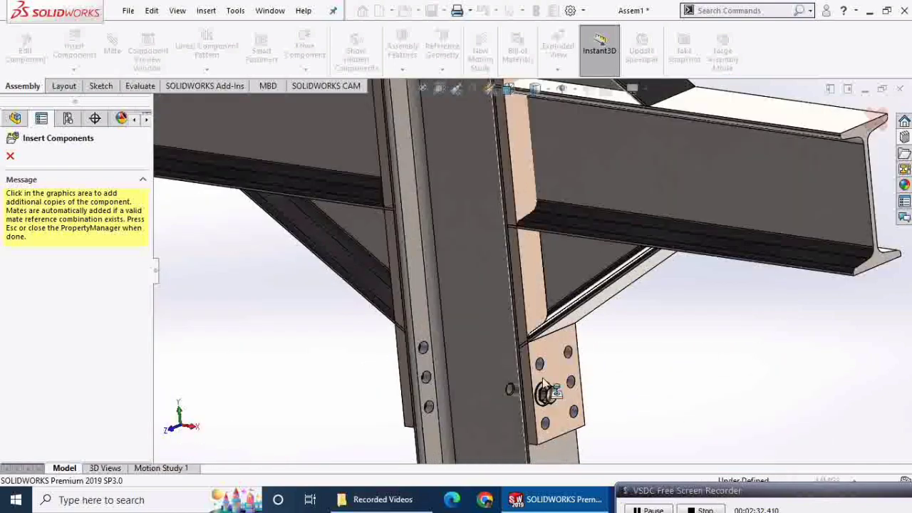
# Place five screws in the lower splice plate holes and close Insert Components.
pyautogui.click(570, 352)
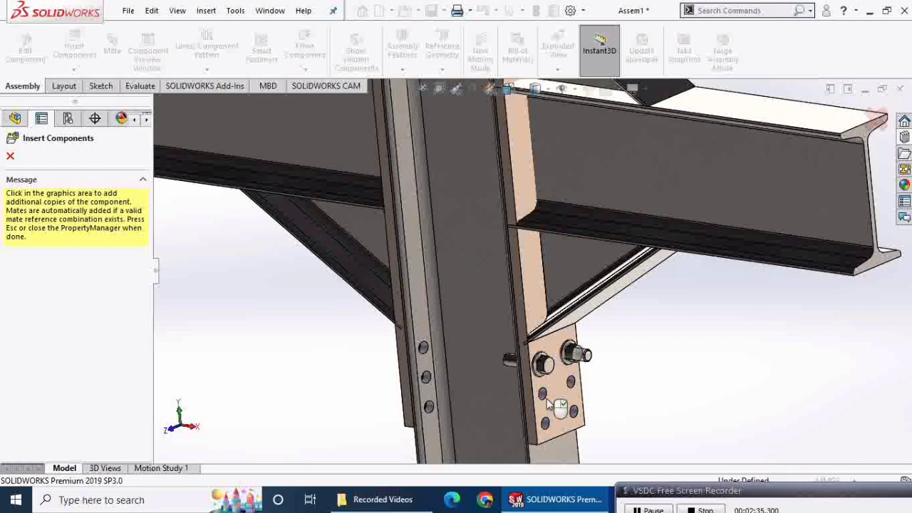
pyautogui.click(545, 393)
pyautogui.click(545, 425)
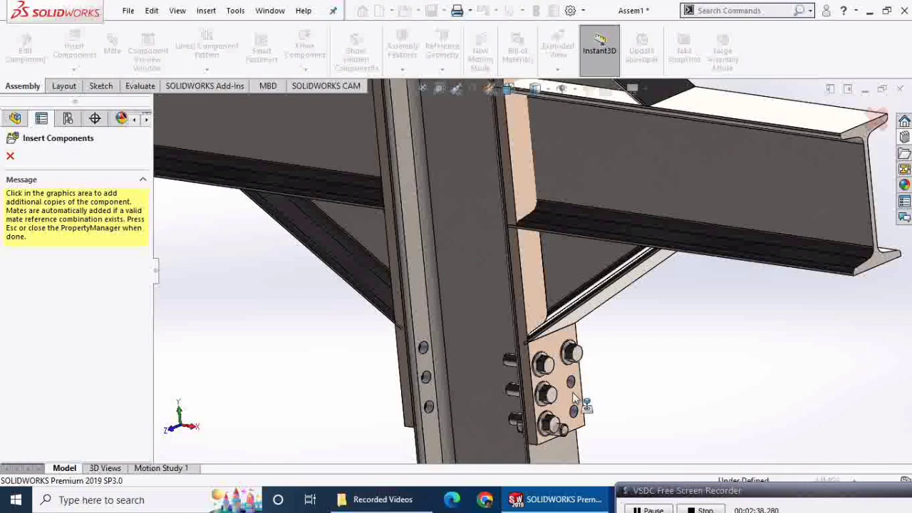
pyautogui.click(574, 392)
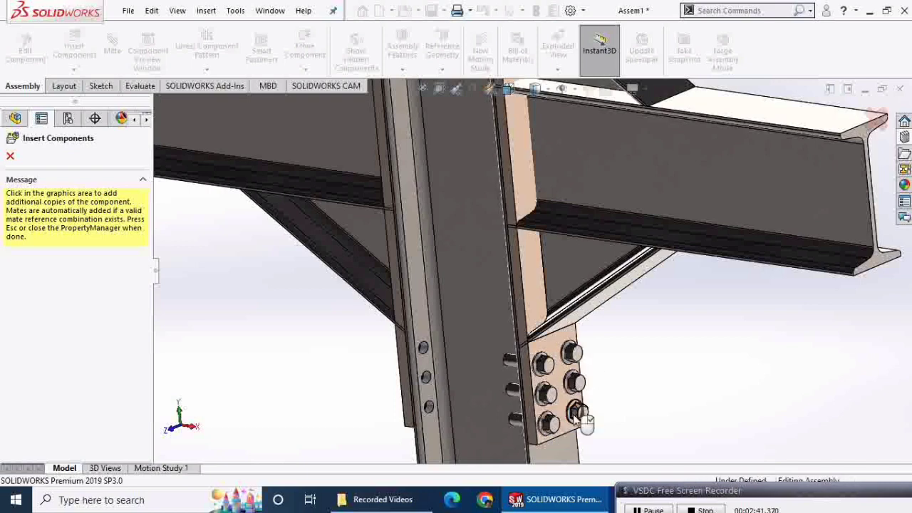
pyautogui.click(575, 415)
pyautogui.moveTo(349, 381)
pyautogui.mouseDown(button='middle')
pyautogui.moveTo(342, 377)
pyautogui.moveTo(376, 389)
pyautogui.moveTo(358, 412)
pyautogui.mouseUp(button='middle')
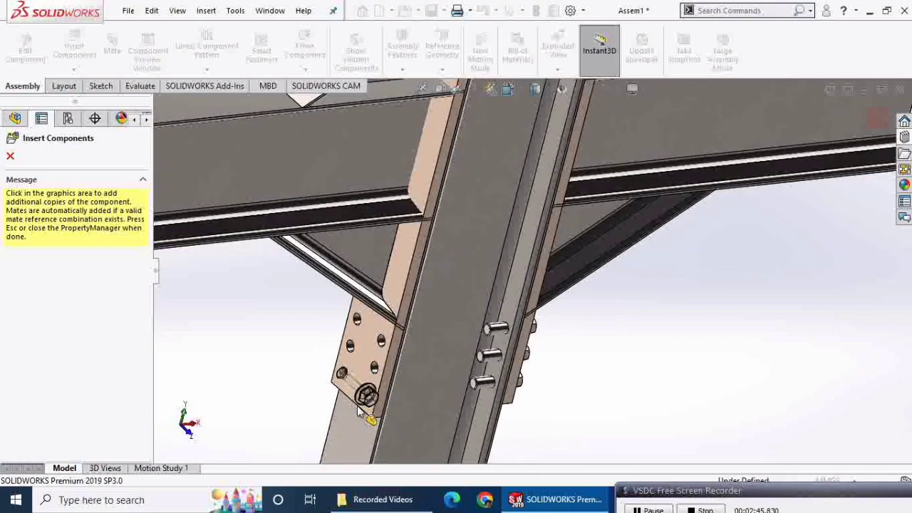
pyautogui.click(10, 156)
# Drag a Hex Nut Style 1 (ANSI B18.2.4.1M) from Toolbox Hex Nuts onto the top bolt end.
pyautogui.scroll(3, 578, 344)
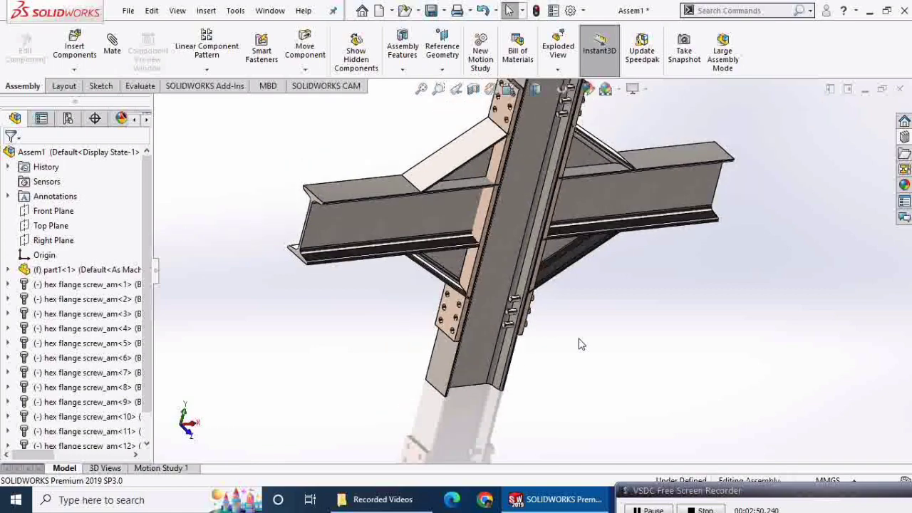
pyautogui.moveTo(578, 344); pyautogui.dragTo(574, 173, button='middle')
pyautogui.scroll(-3, 575, 173)
pyautogui.scroll(-3, 549, 183)
pyautogui.scroll(-2, 548, 184)
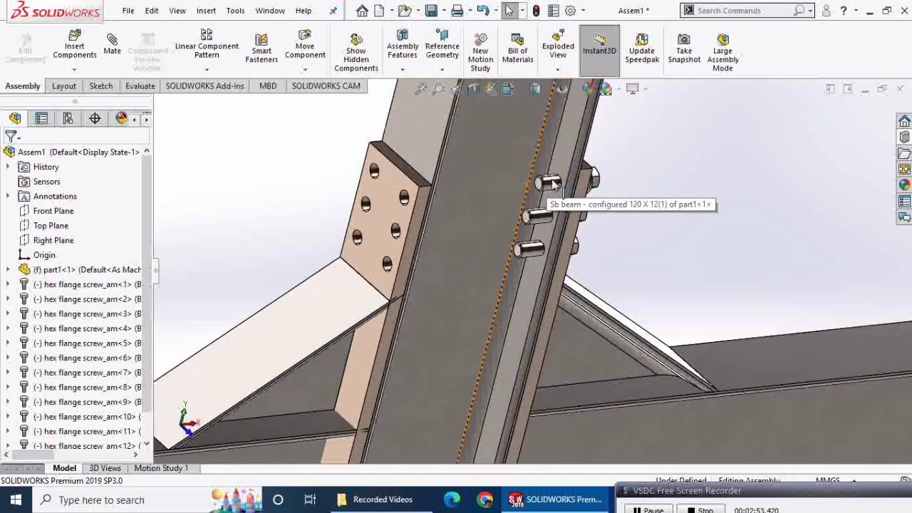
pyautogui.scroll(-2, 549, 184)
pyautogui.click(905, 136)
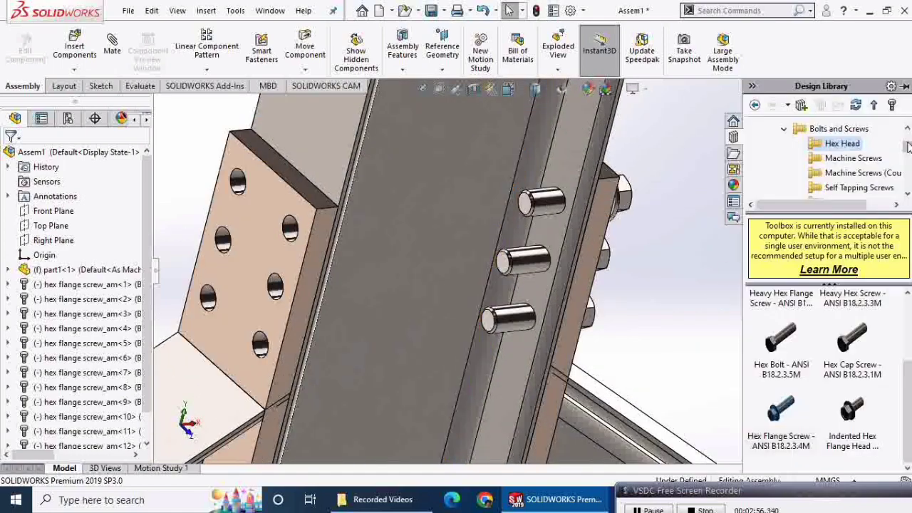
pyautogui.click(785, 132)
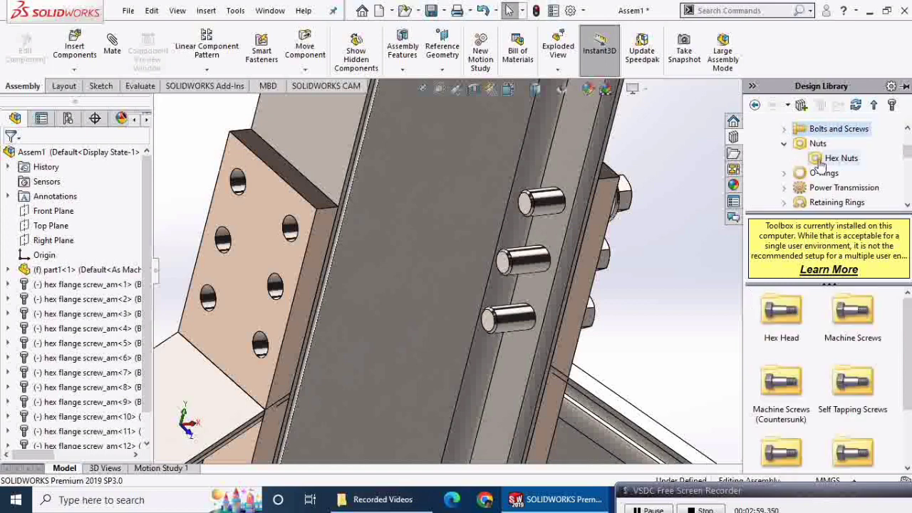
pyautogui.click(820, 160)
pyautogui.scroll(-1, 797, 443)
pyautogui.click(855, 357)
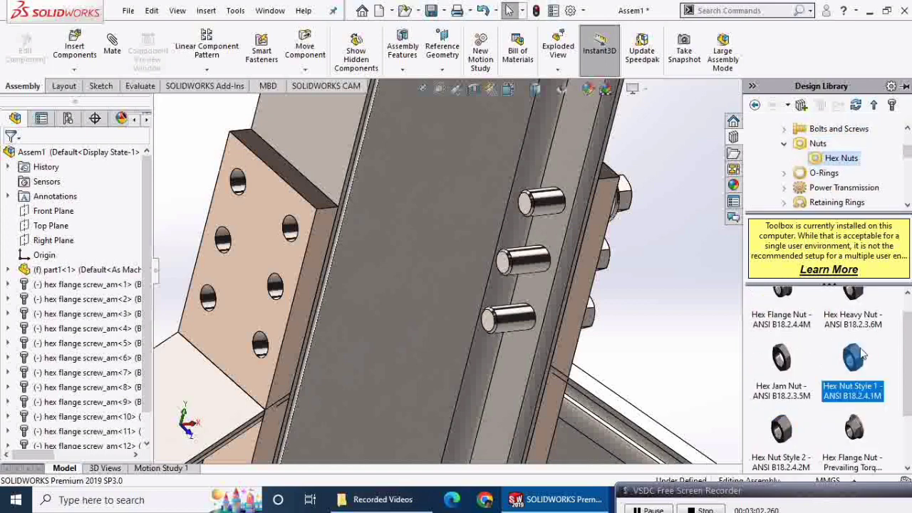
pyautogui.moveTo(864, 371)
pyautogui.mouseDown()
pyautogui.moveTo(541, 203)
pyautogui.moveTo(570, 203)
pyautogui.moveTo(547, 191)
pyautogui.moveTo(548, 202)
pyautogui.mouseUp()
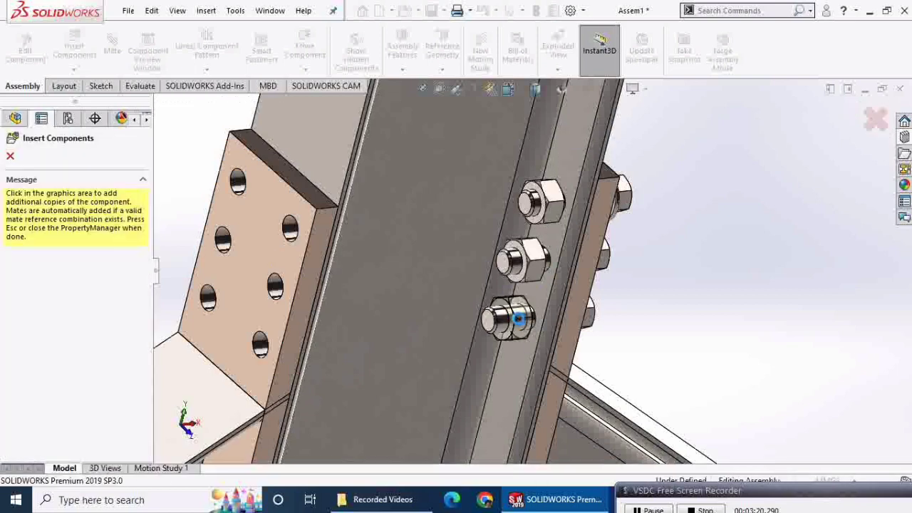
# Drop hex nut copies onto the bottom, top and lower bolt ends.
pyautogui.click(518, 318)
pyautogui.moveTo(515, 349); pyautogui.dragTo(504, 349, button='middle')
pyautogui.scroll(2, 504, 353)
pyautogui.scroll(2, 506, 371)
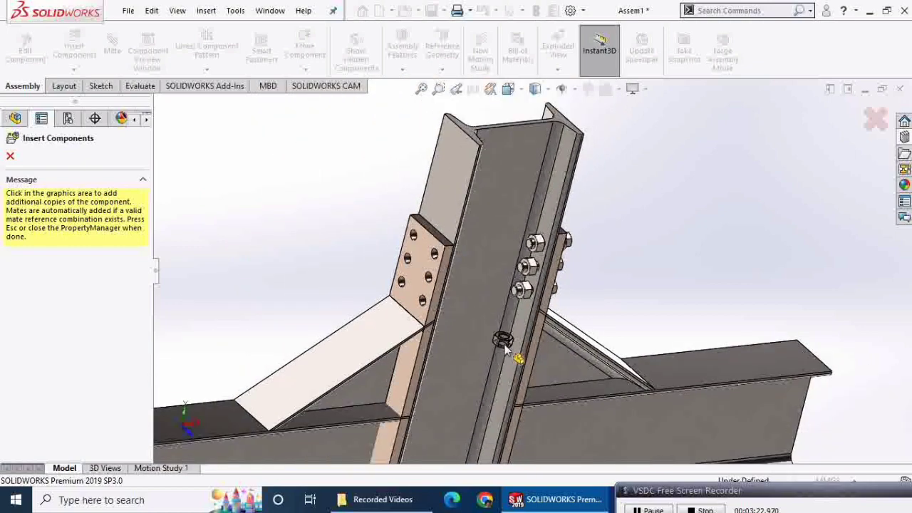
pyautogui.scroll(2, 507, 394)
pyautogui.scroll(2, 506, 394)
pyautogui.scroll(2, 502, 413)
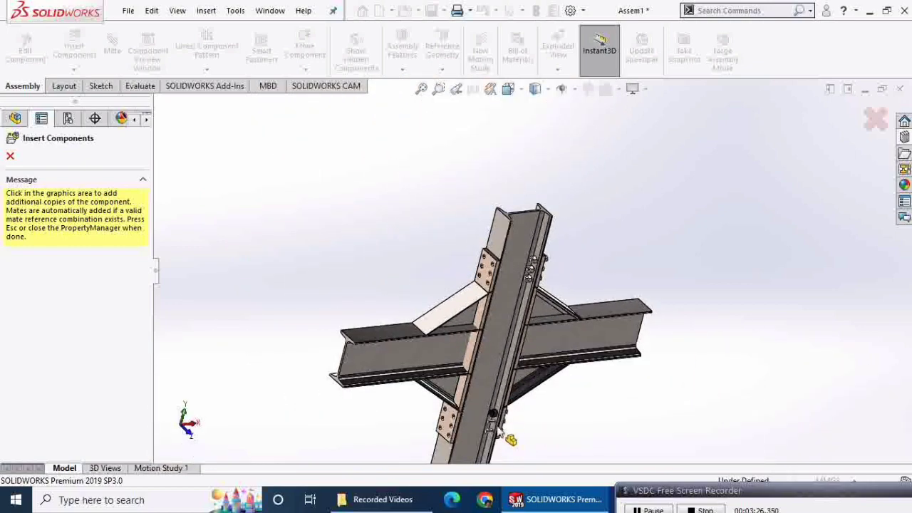
pyautogui.scroll(-2, 493, 424)
pyautogui.scroll(-2, 493, 424)
pyautogui.scroll(-2, 494, 420)
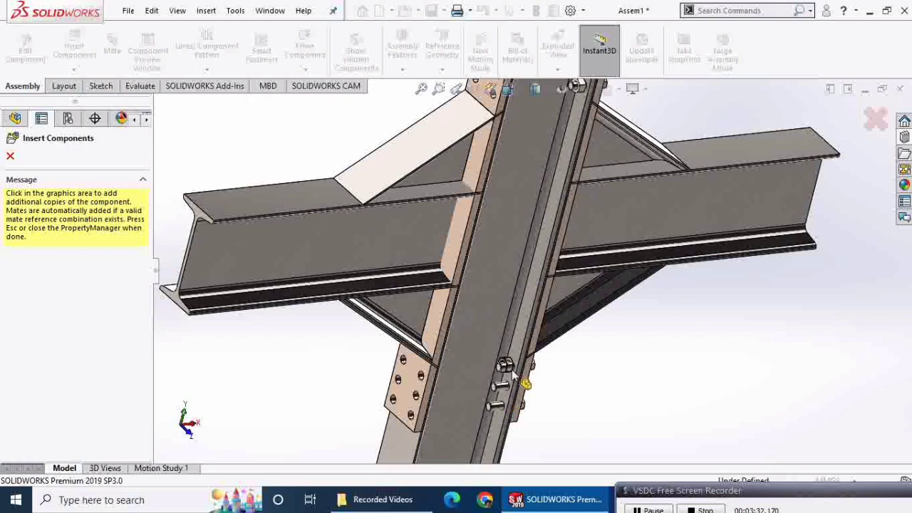
pyautogui.scroll(-2, 513, 371)
pyautogui.scroll(-2, 508, 367)
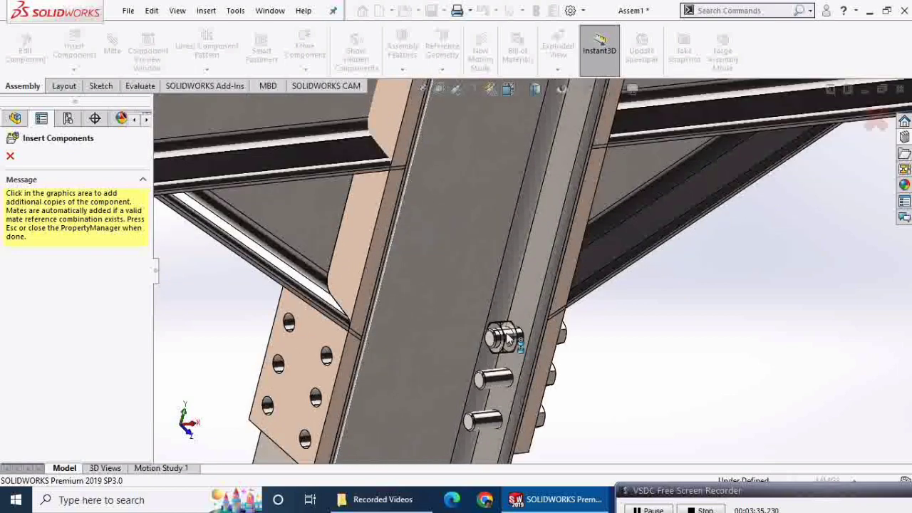
pyautogui.click(502, 388)
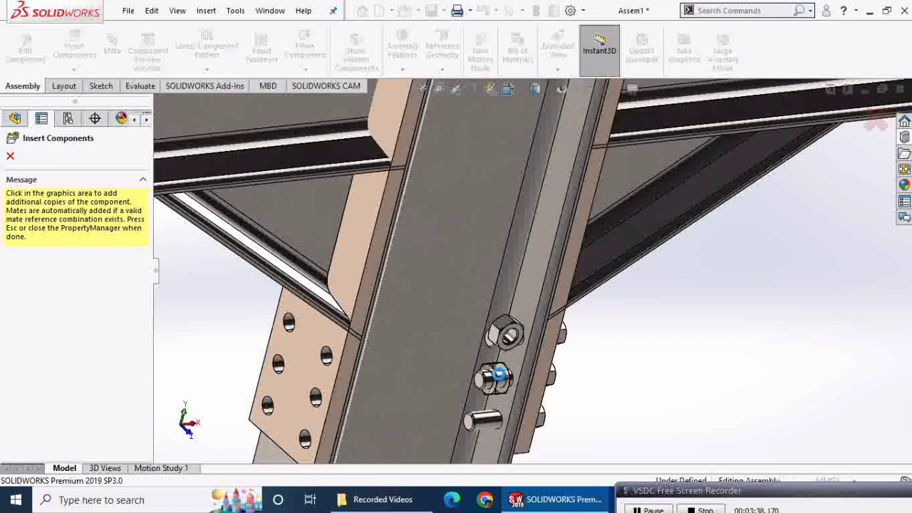
pyautogui.click(492, 423)
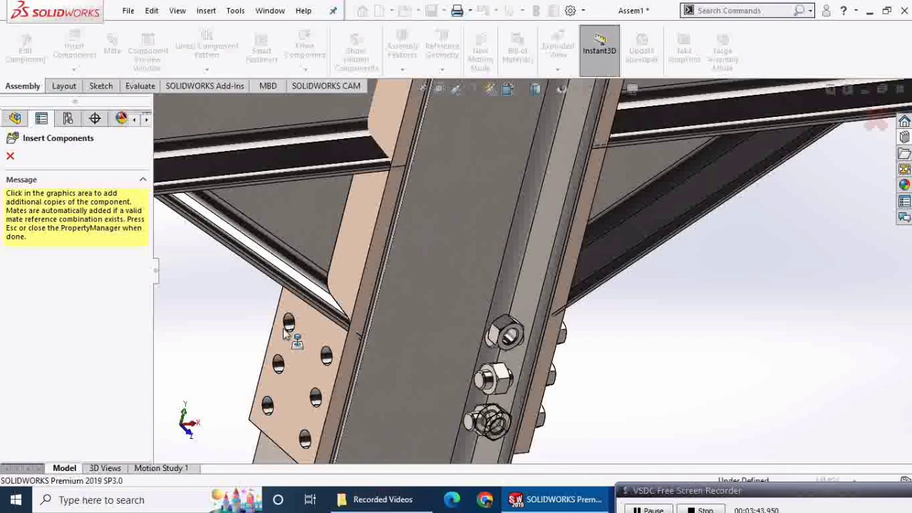
# Turn the view to the other bolts and place nuts on two more bolt ends.
pyautogui.moveTo(283, 328)
pyautogui.mouseDown(button='middle')
pyautogui.moveTo(376, 389)
pyautogui.moveTo(369, 420)
pyautogui.moveTo(317, 430)
pyautogui.moveTo(346, 335)
pyautogui.mouseUp(button='middle')
pyautogui.moveTo(349, 303)
pyautogui.mouseDown(button='middle')
pyautogui.moveTo(399, 307)
pyautogui.moveTo(386, 312)
pyautogui.mouseUp(button='middle')
pyautogui.scroll(3, 387, 312)
pyautogui.scroll(3, 381, 291)
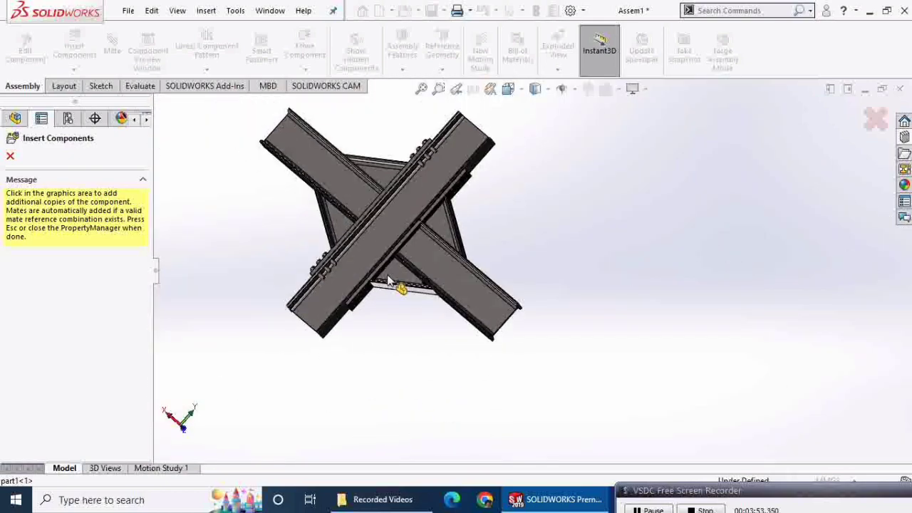
pyautogui.scroll(-2, 443, 151)
pyautogui.scroll(-2, 457, 191)
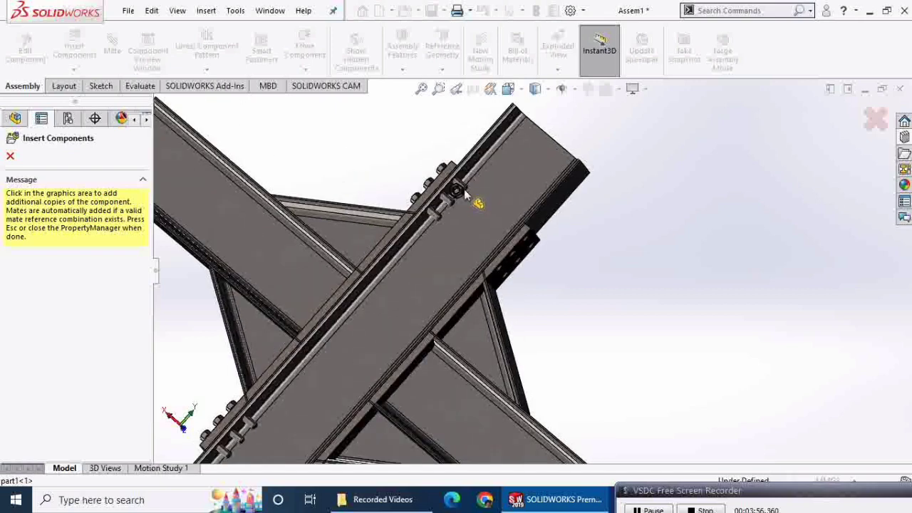
pyautogui.scroll(-2, 464, 186)
pyautogui.scroll(-1, 465, 196)
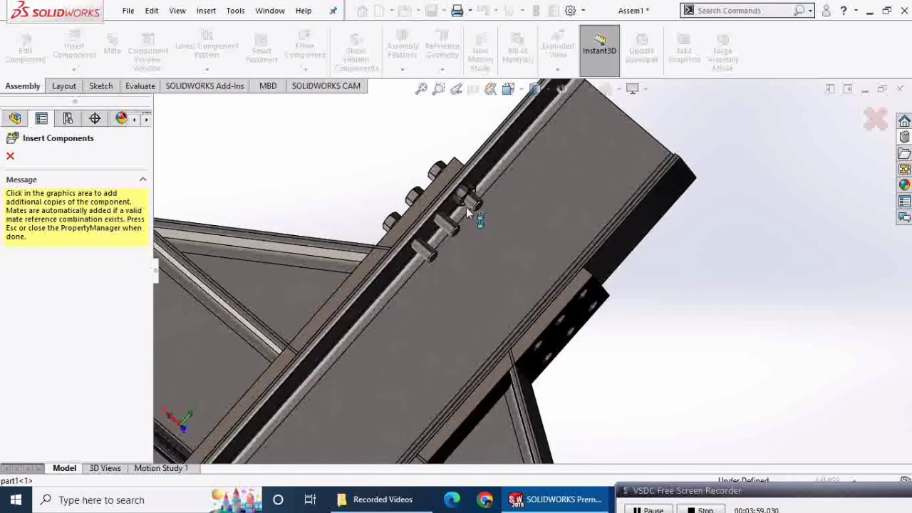
pyautogui.scroll(-1, 468, 206)
pyautogui.click(468, 204)
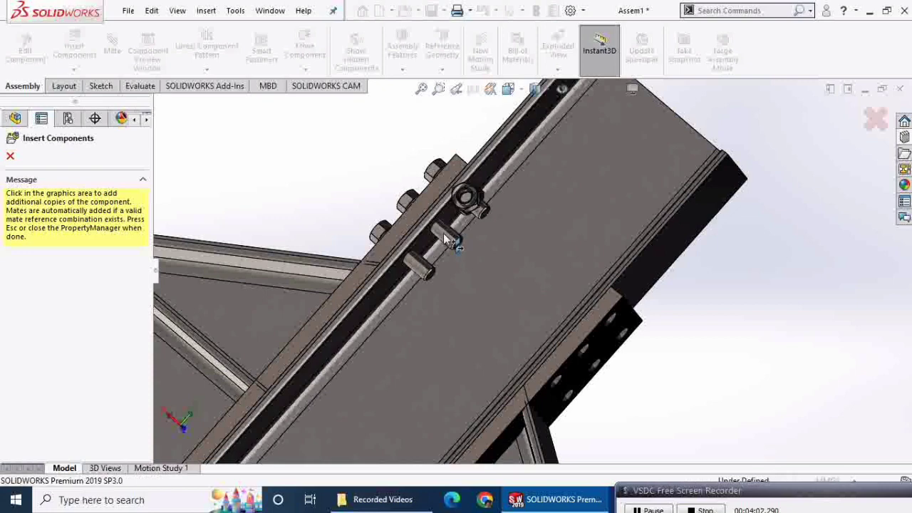
pyautogui.click(412, 270)
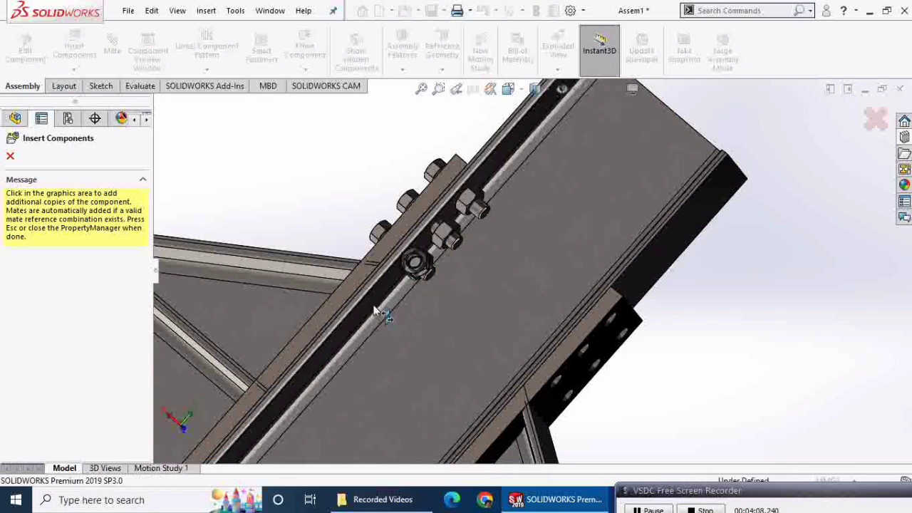
# Cap the last upper and lower bolt ends with hex nuts and finish inserting.
pyautogui.scroll(2, 375, 311)
pyautogui.scroll(2, 364, 374)
pyautogui.scroll(2, 358, 381)
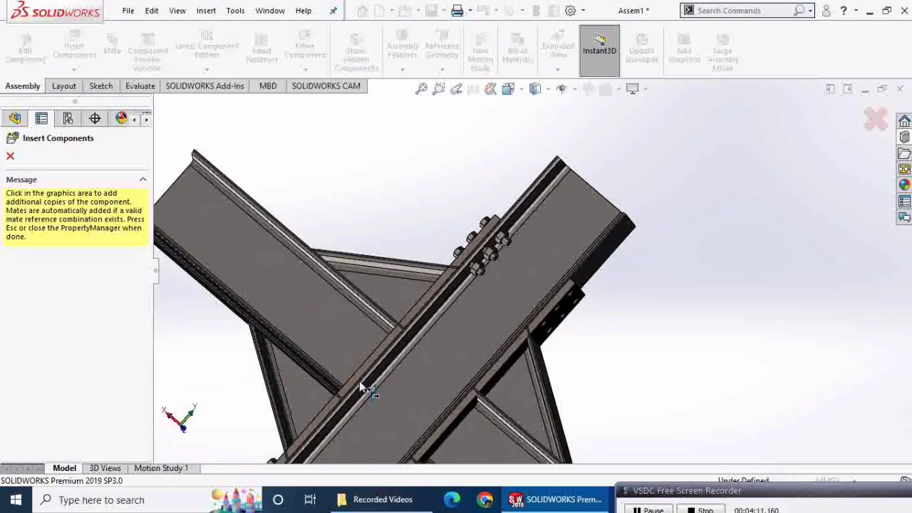
pyautogui.scroll(2, 363, 387)
pyautogui.scroll(2, 367, 399)
pyautogui.scroll(-2, 399, 392)
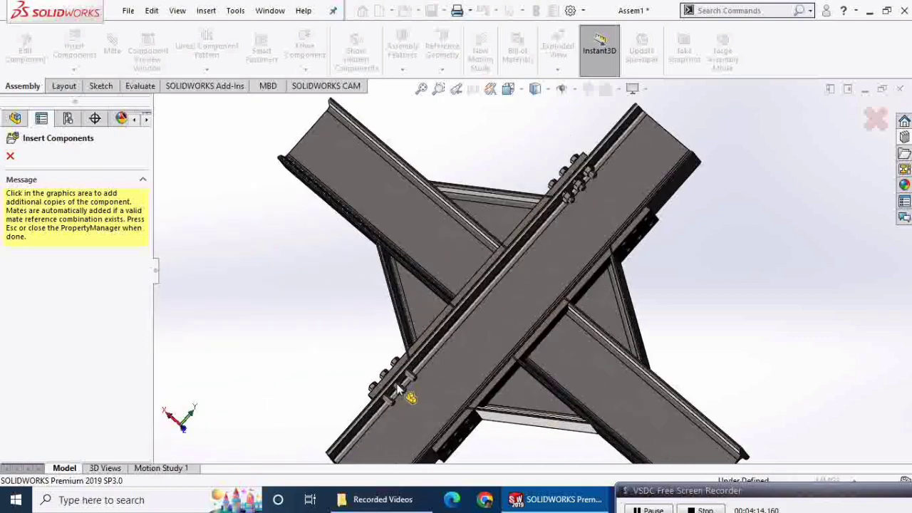
pyautogui.scroll(-2, 409, 385)
pyautogui.scroll(-2, 416, 374)
pyautogui.scroll(-2, 428, 375)
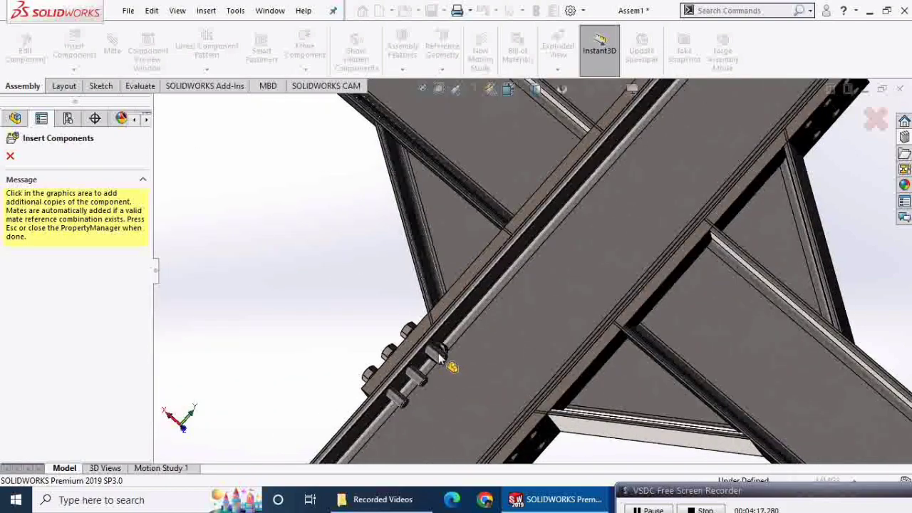
pyautogui.scroll(-1, 433, 362)
pyautogui.scroll(-1, 438, 356)
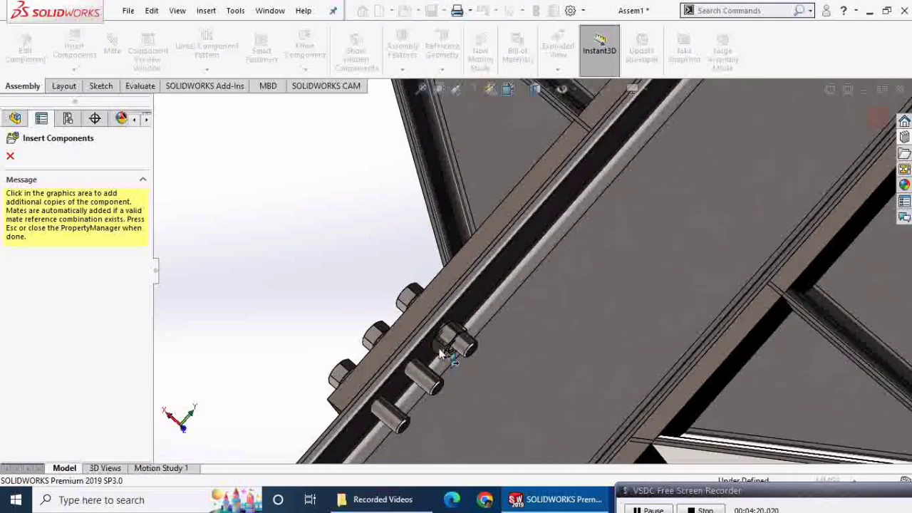
pyautogui.click(449, 337)
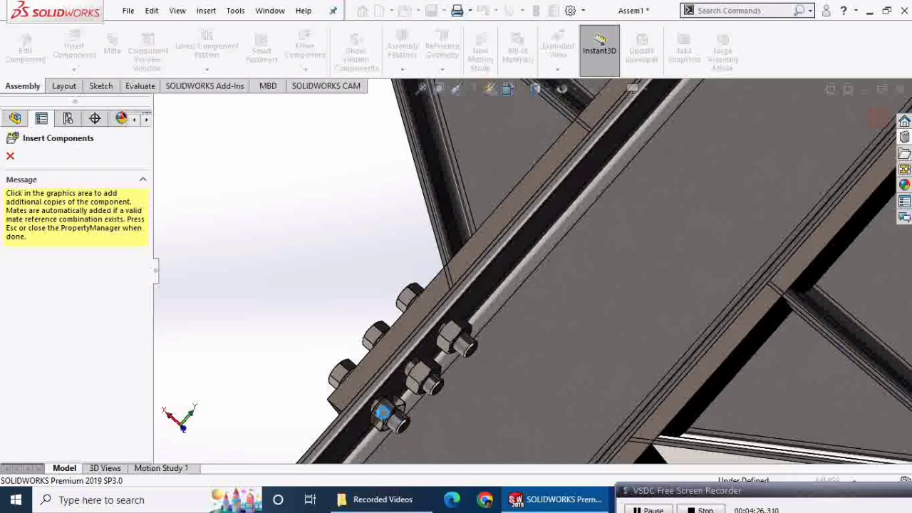
pyautogui.click(360, 397)
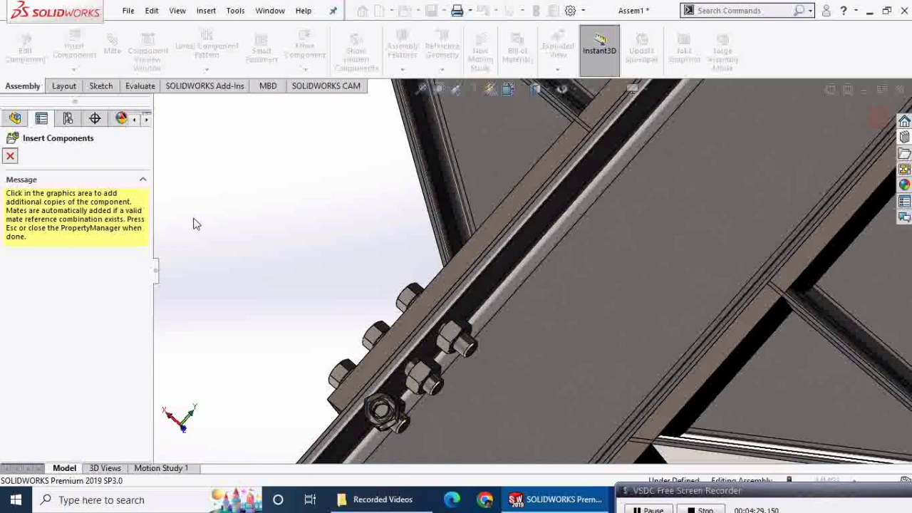
pyautogui.press('Escape')
# Start a plate-to-nut mate, cancel it, and rotate hex nut 4 on its bolt.
pyautogui.moveTo(517, 431); pyautogui.dragTo(535, 342, button='middle')
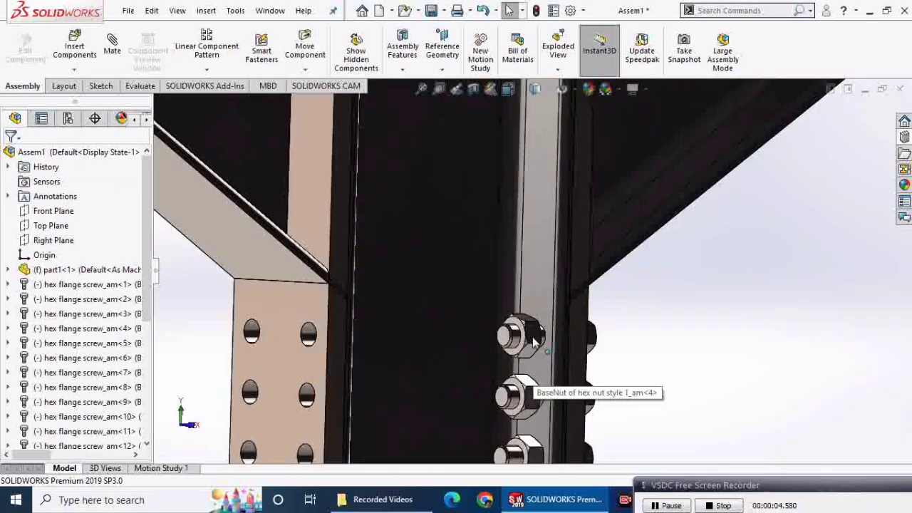
pyautogui.scroll(-2, 534, 342)
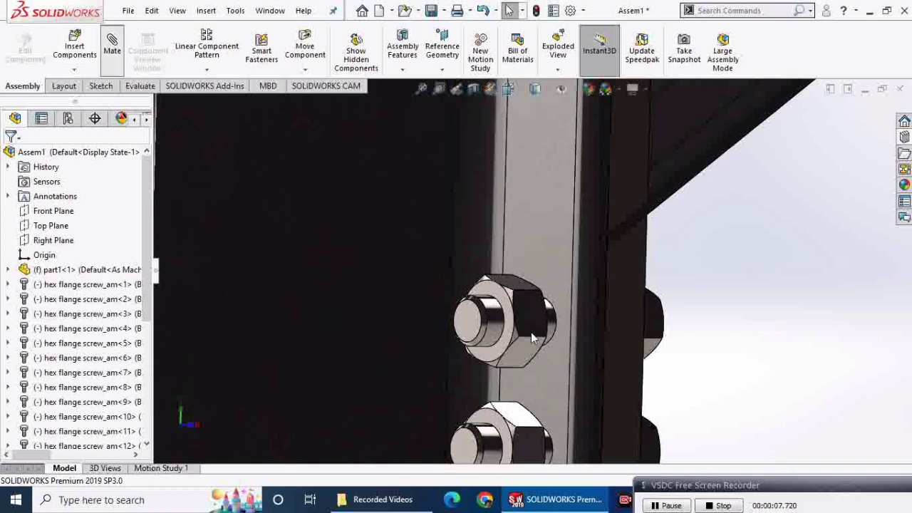
pyautogui.click(561, 272)
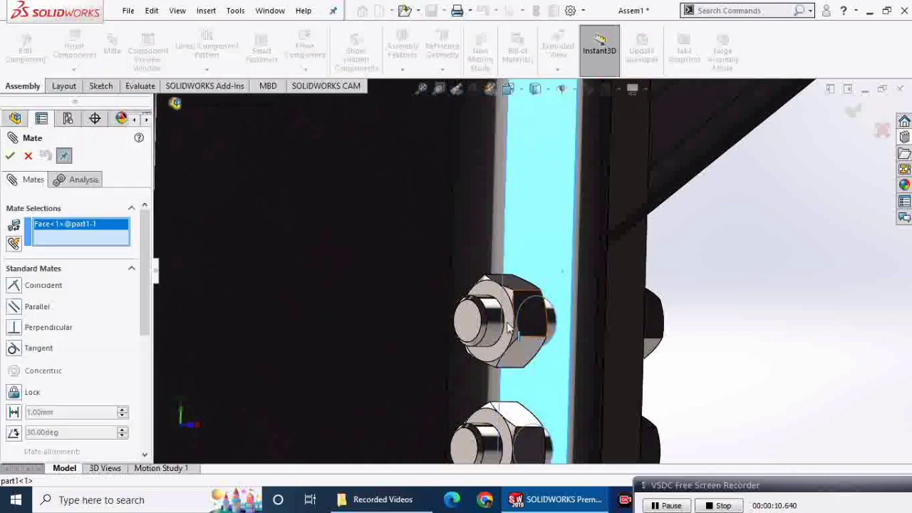
pyautogui.click(510, 322)
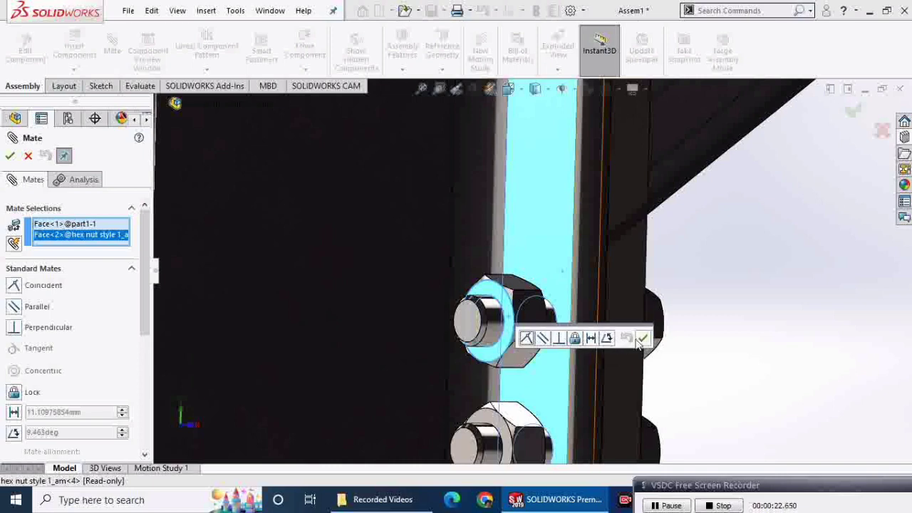
pyautogui.click(28, 158)
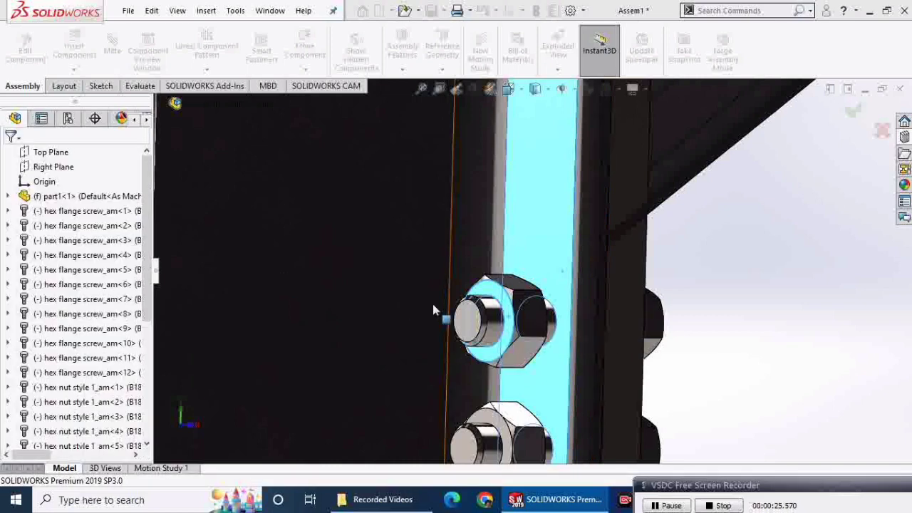
pyautogui.moveTo(523, 324)
pyautogui.mouseDown()
pyautogui.moveTo(481, 335)
pyautogui.moveTo(492, 328)
pyautogui.mouseUp()
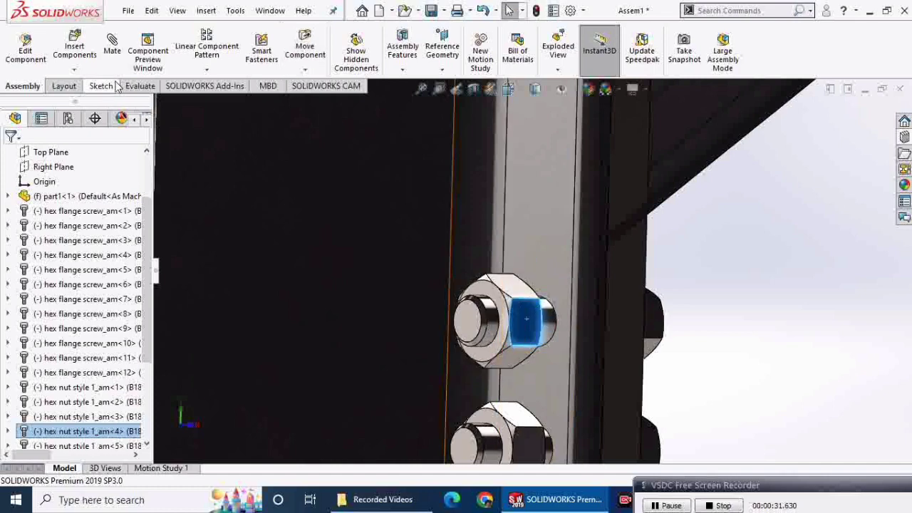
pyautogui.click(791, 267)
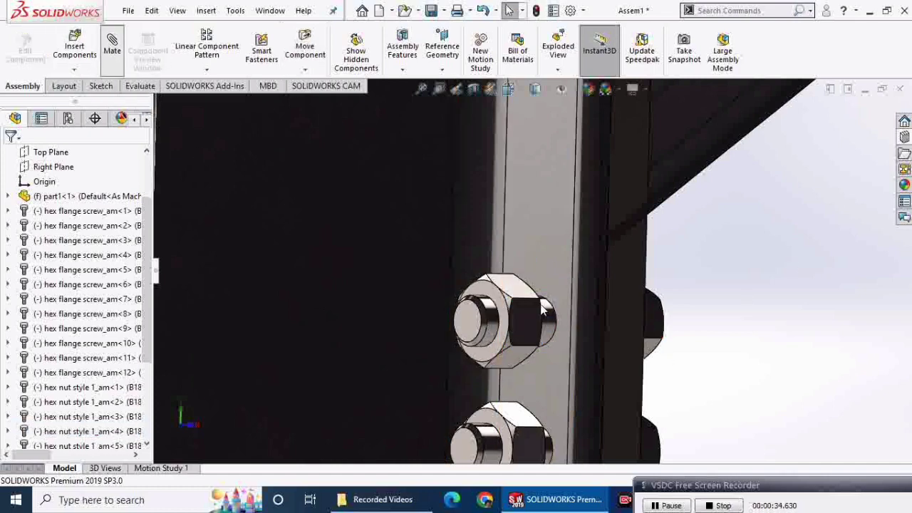
# Select the plate face and nut face again, then close the mate without adding it.
pyautogui.click(553, 269)
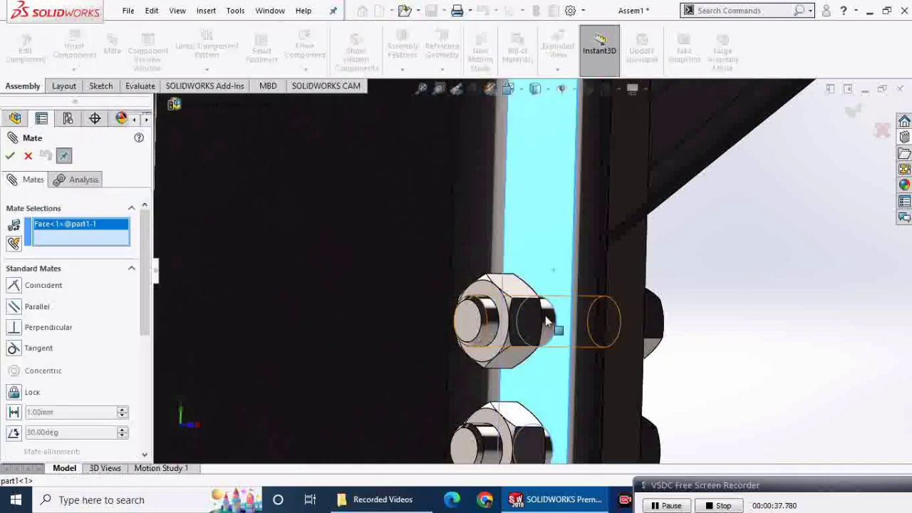
pyautogui.moveTo(540, 317)
pyautogui.mouseDown(button='middle')
pyautogui.moveTo(507, 321)
pyautogui.moveTo(548, 370)
pyautogui.mouseUp(button='middle')
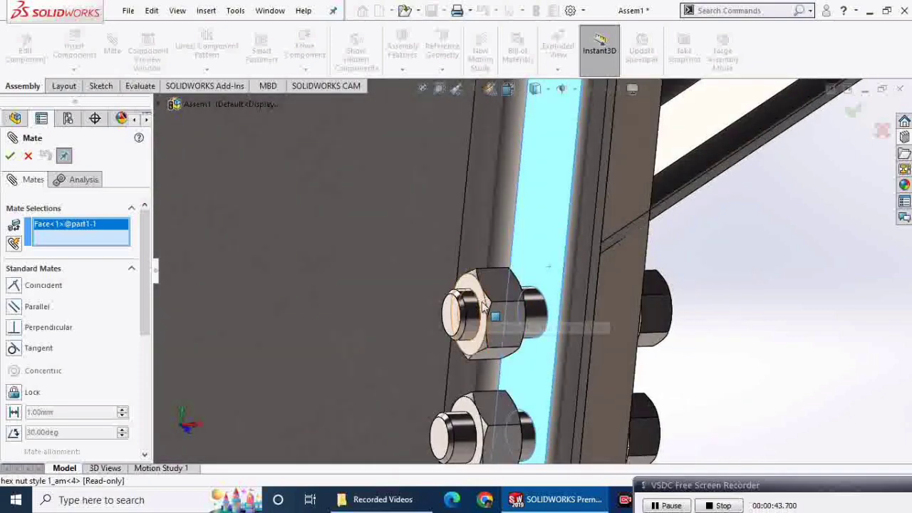
pyautogui.click(490, 322)
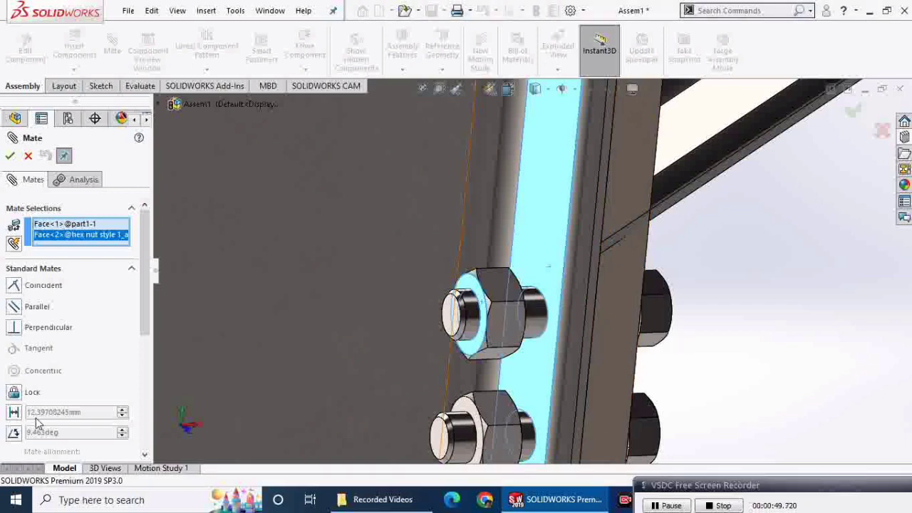
pyautogui.scroll(-3, 40, 424)
pyautogui.click(27, 160)
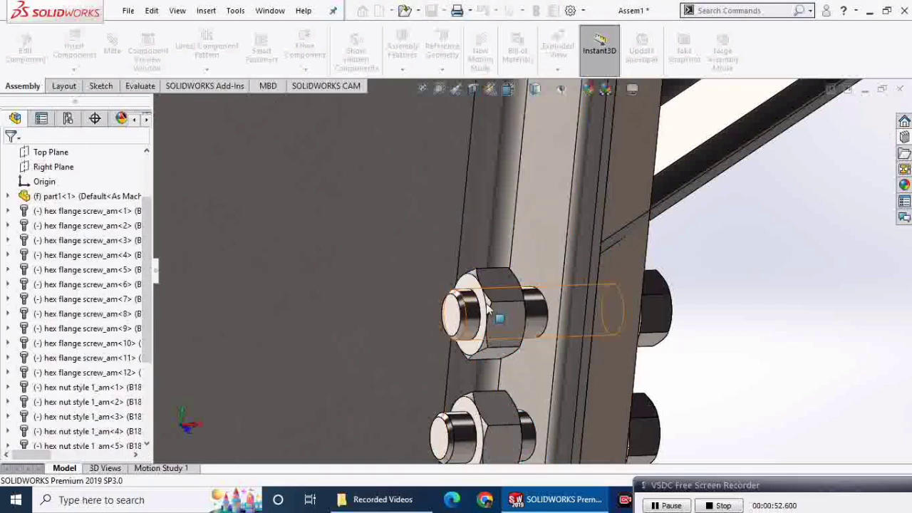
# Slide hex nut style 1_am<4> along its bolt toward the splice plate.
pyautogui.moveTo(499, 316); pyautogui.dragTo(478, 322, button='middle')
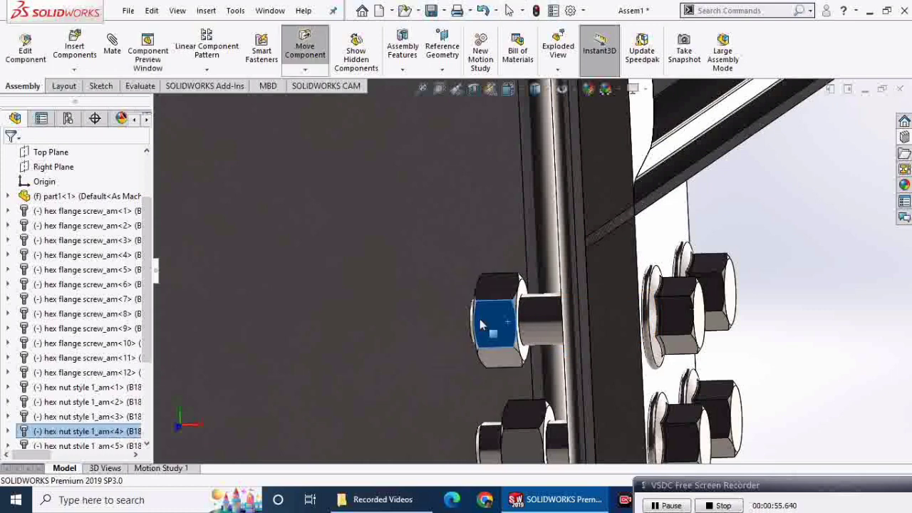
pyautogui.moveTo(476, 322); pyautogui.dragTo(541, 322)
pyautogui.moveTo(499, 322); pyautogui.dragTo(549, 328, button='middle')
pyautogui.click(834, 347)
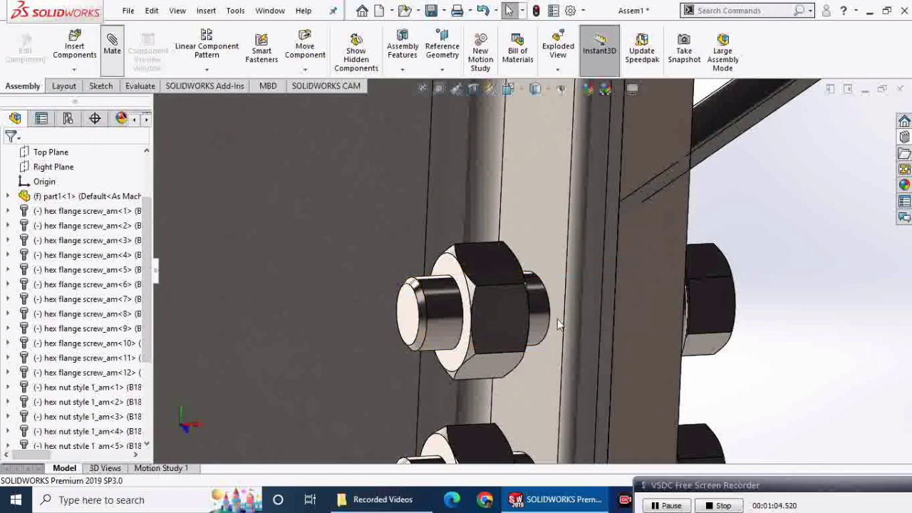
# Mate the plate hole edge tangent to hex nut 4's washer face.
pyautogui.click(553, 319)
pyautogui.moveTo(554, 319); pyautogui.dragTo(519, 317, button='middle')
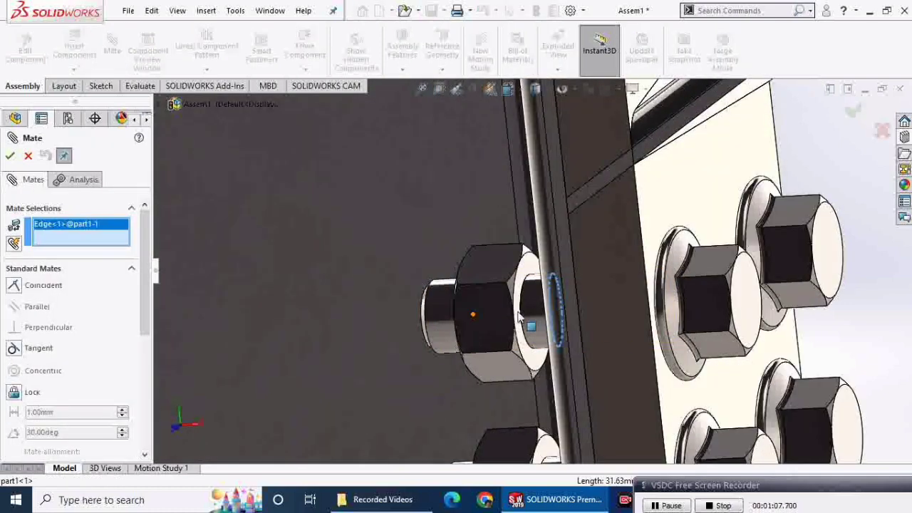
pyautogui.click(530, 303)
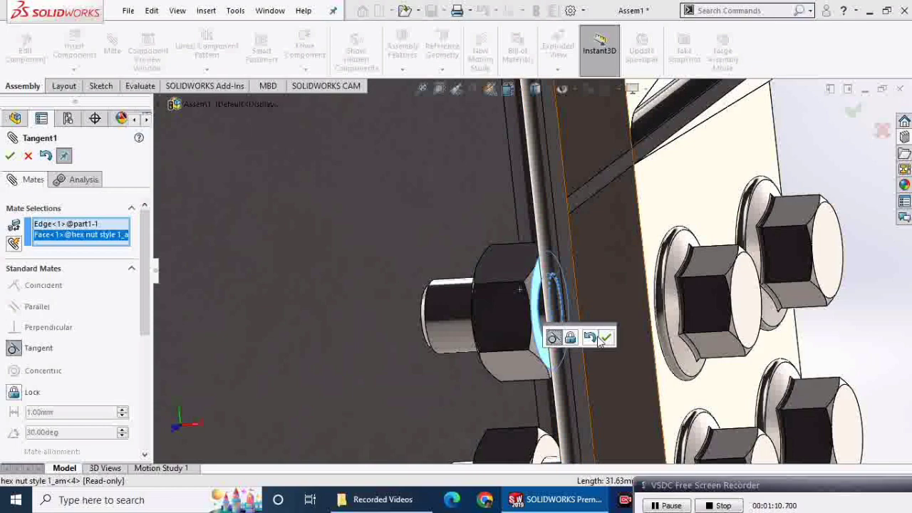
pyautogui.click(605, 337)
# Try a coincident mate between the thin plate face and the lower nut, then cancel the error.
pyautogui.moveTo(523, 353); pyautogui.dragTo(550, 348, button='middle')
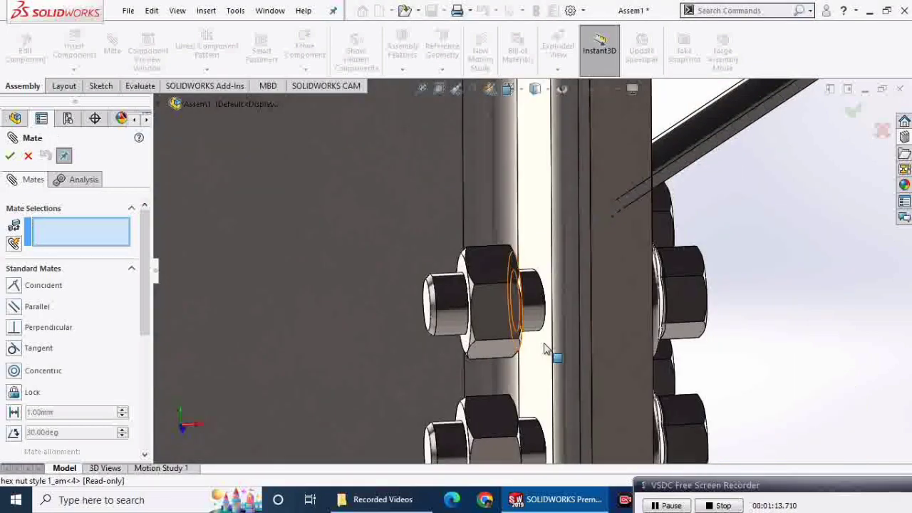
pyautogui.scroll(-3, 540, 383)
pyautogui.scroll(3, 541, 380)
pyautogui.scroll(2, 547, 393)
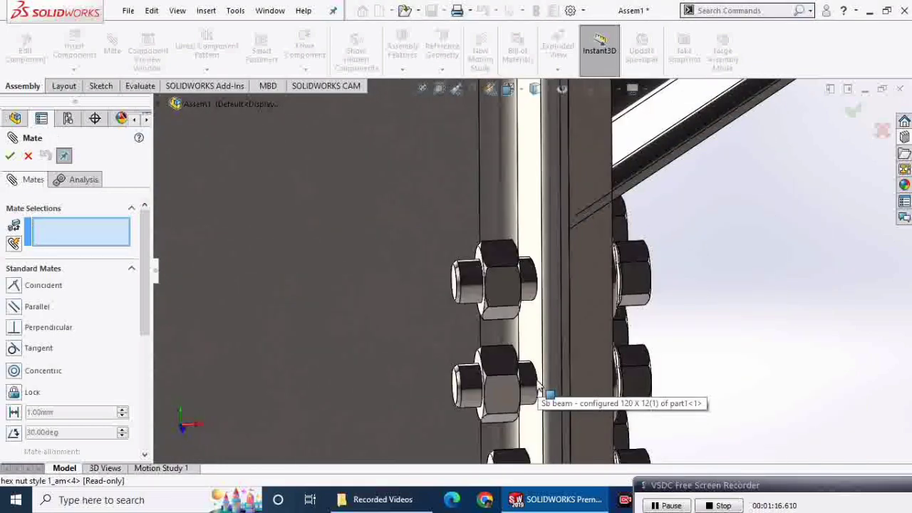
pyautogui.moveTo(547, 393)
pyautogui.mouseDown(button='middle')
pyautogui.moveTo(504, 367)
pyautogui.moveTo(526, 397)
pyautogui.moveTo(541, 348)
pyautogui.moveTo(530, 404)
pyautogui.mouseUp(button='middle')
pyautogui.click(540, 347)
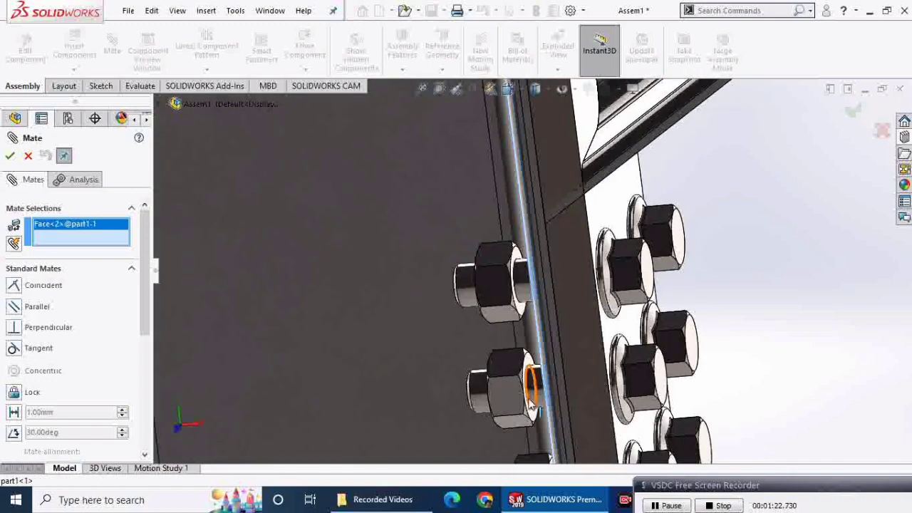
pyautogui.click(539, 417)
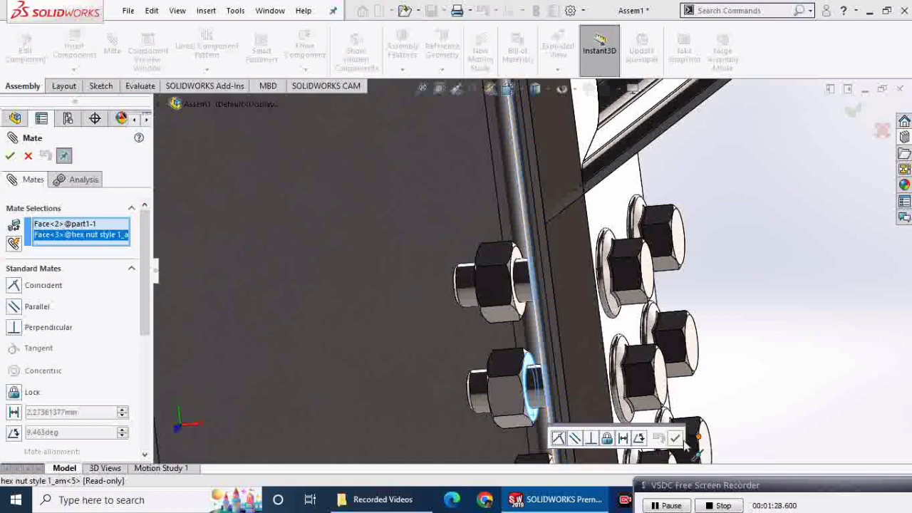
pyautogui.click(14, 156)
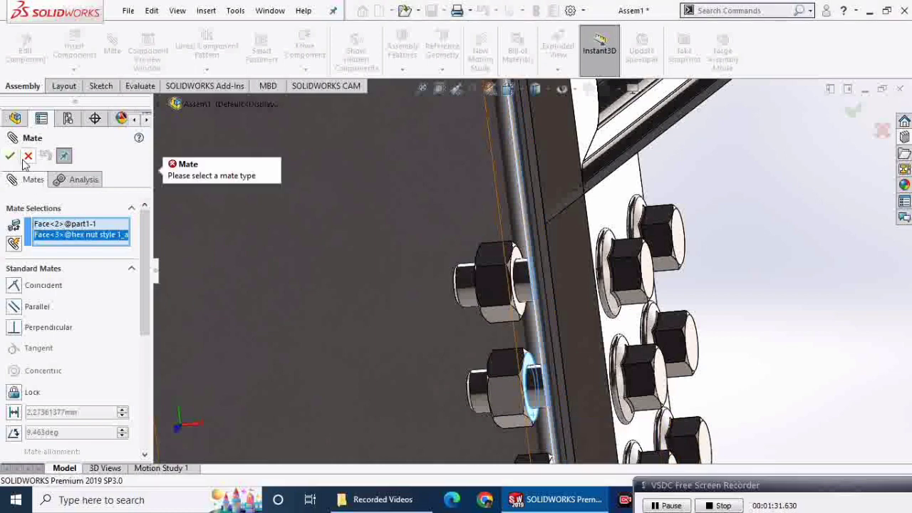
pyautogui.click(14, 285)
pyautogui.click(10, 155)
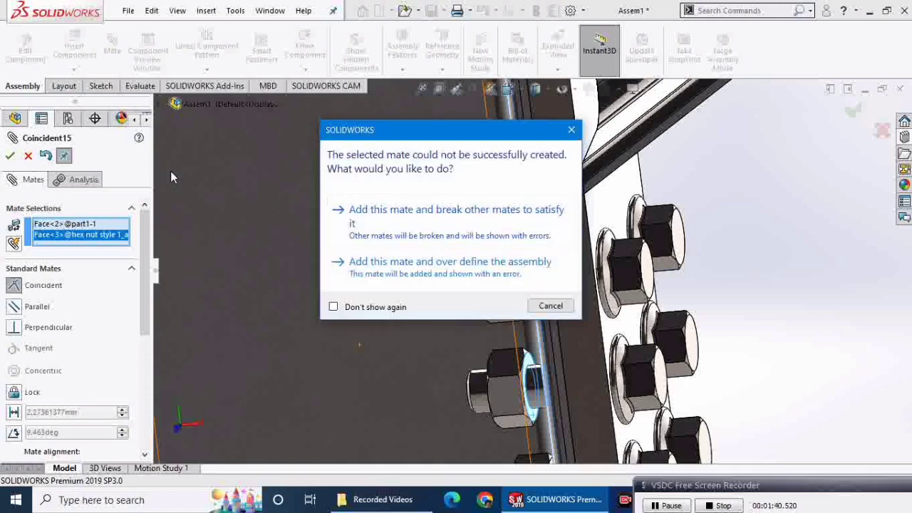
pyautogui.click(550, 306)
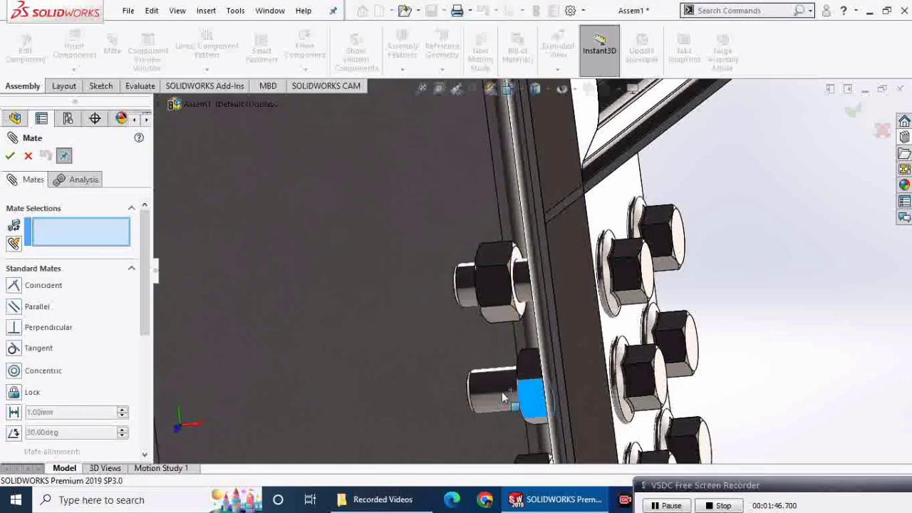
# Pick the plate face for another mate, then close the Mate panel.
pyautogui.scroll(-2, 506, 390)
pyautogui.scroll(-2, 530, 383)
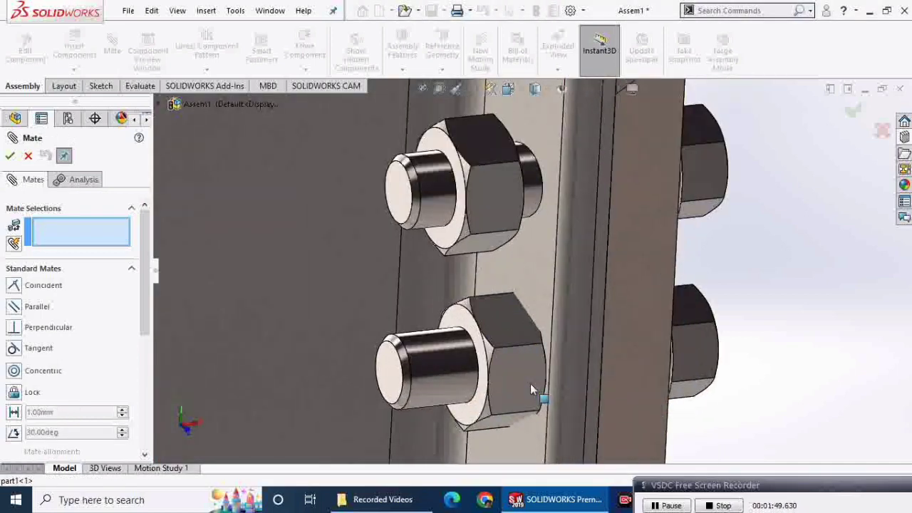
pyautogui.click(552, 303)
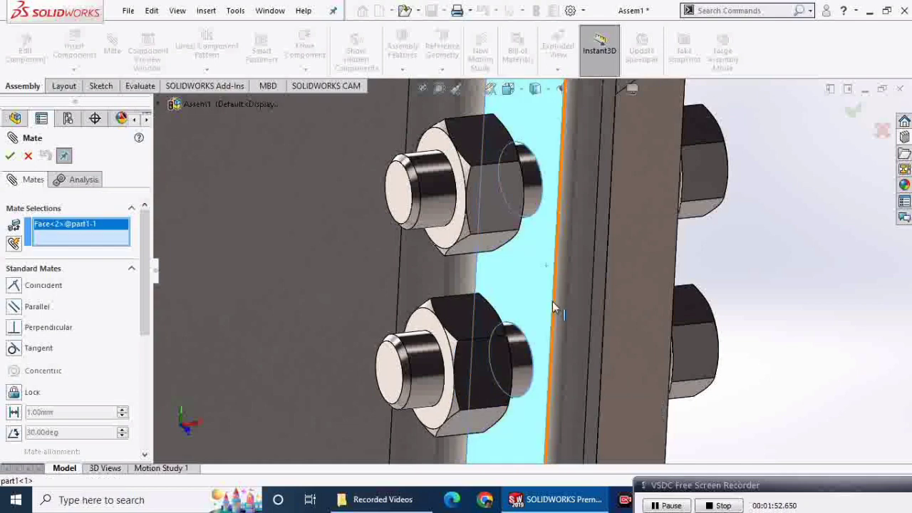
pyautogui.click(10, 156)
pyautogui.scroll(3, 397, 294)
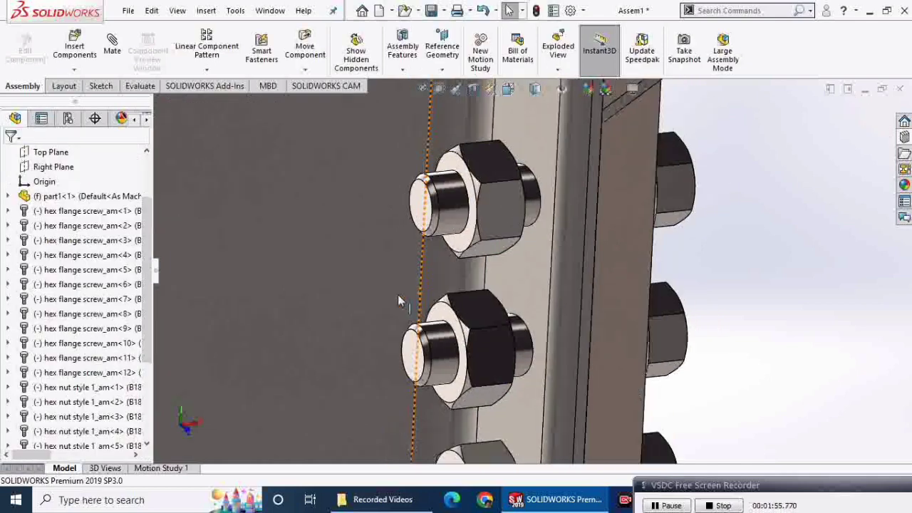
pyautogui.scroll(3, 399, 299)
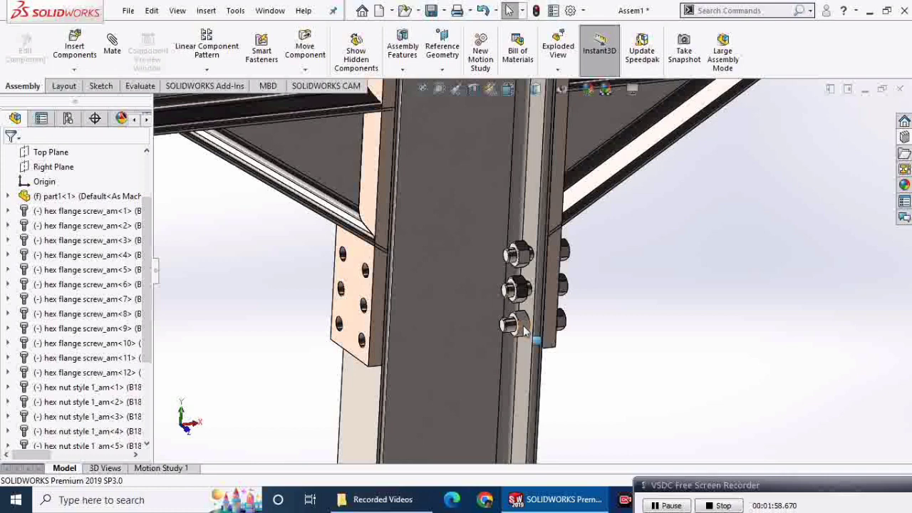
pyautogui.scroll(-3, 525, 324)
pyautogui.scroll(-2, 525, 306)
pyautogui.click(524, 306)
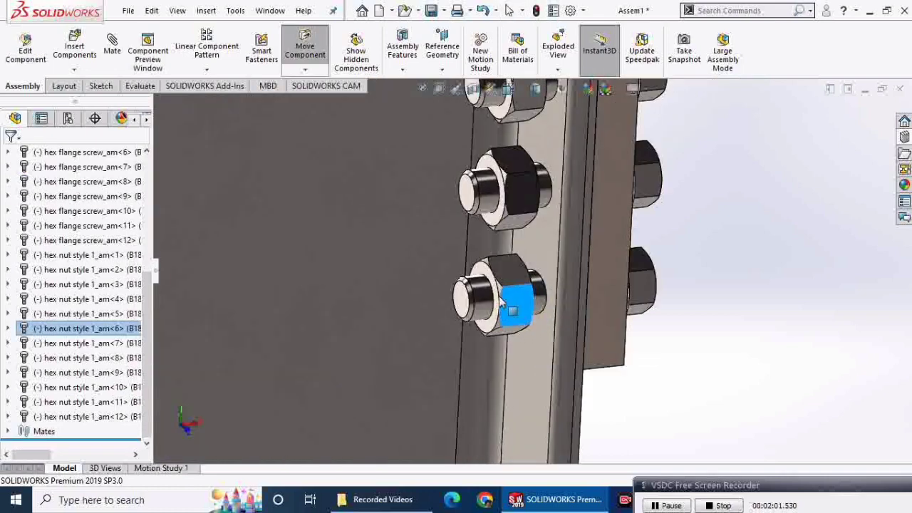
pyautogui.moveTo(501, 303); pyautogui.dragTo(535, 346)
pyautogui.press('Escape')
pyautogui.click(707, 331)
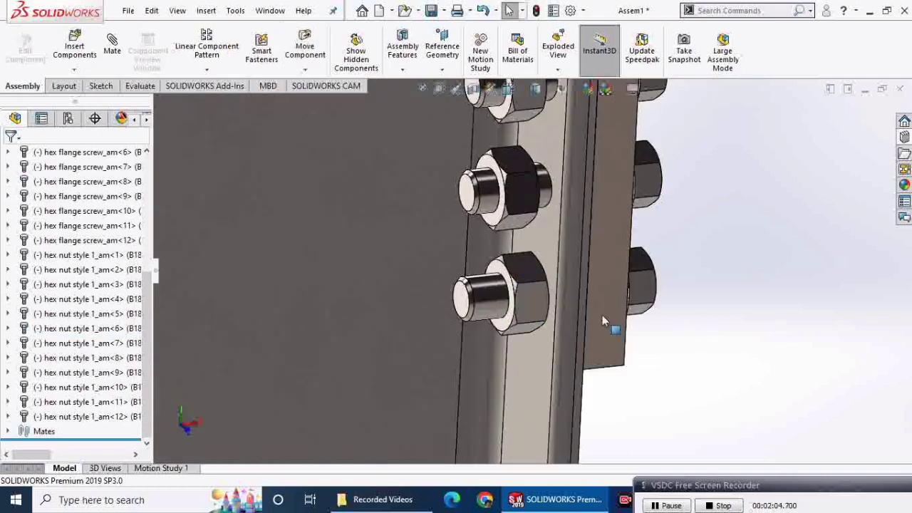
pyautogui.moveTo(525, 293); pyautogui.dragTo(707, 336, button='middle')
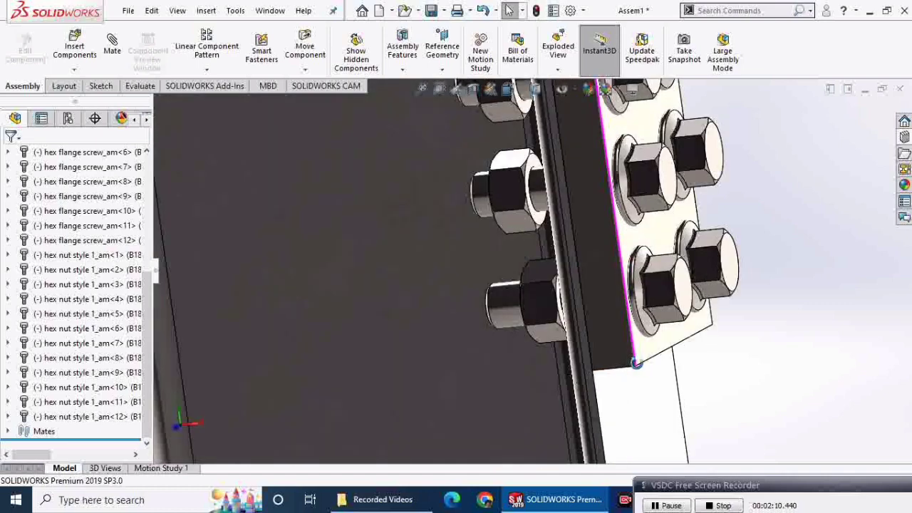
pyautogui.moveTo(646, 363); pyautogui.dragTo(656, 378, button='middle')
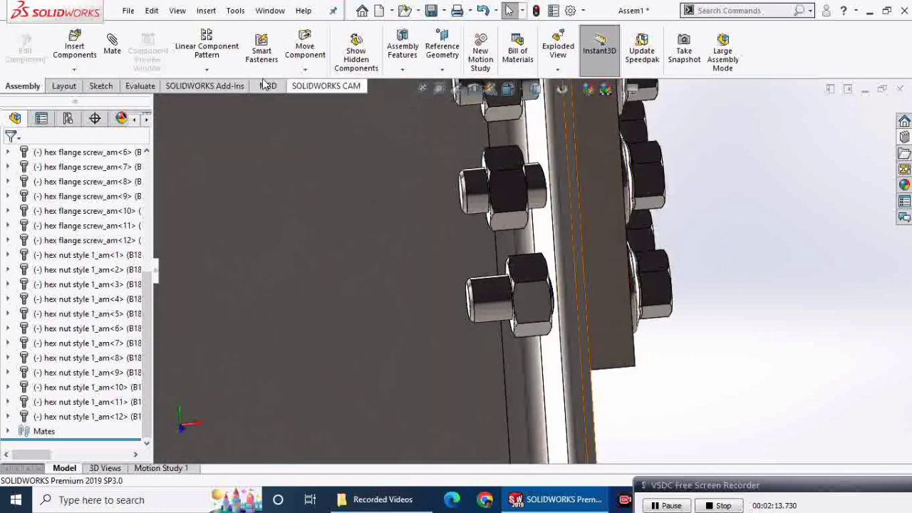
pyautogui.click(140, 85)
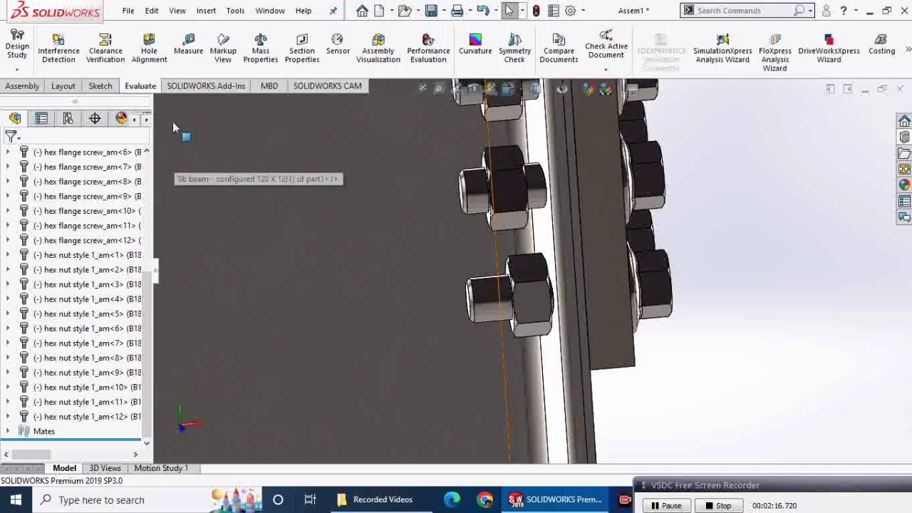
pyautogui.click(191, 50)
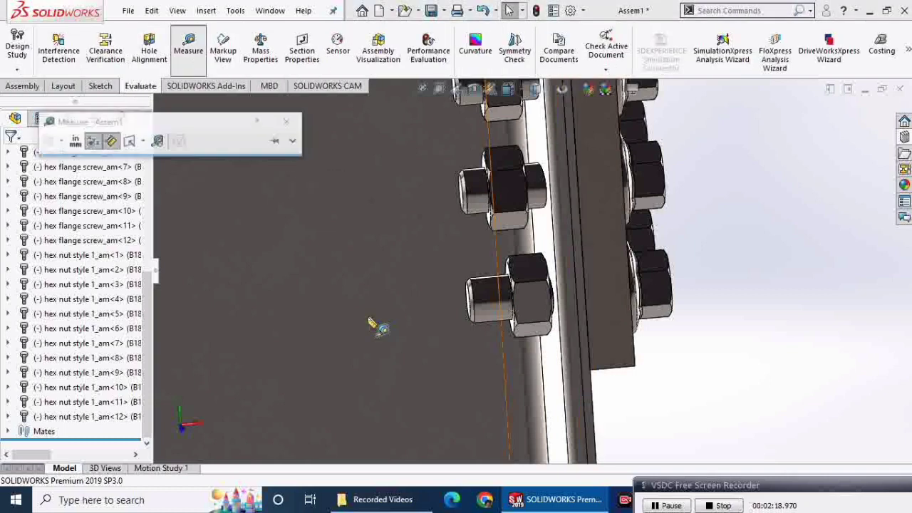
pyautogui.click(632, 340)
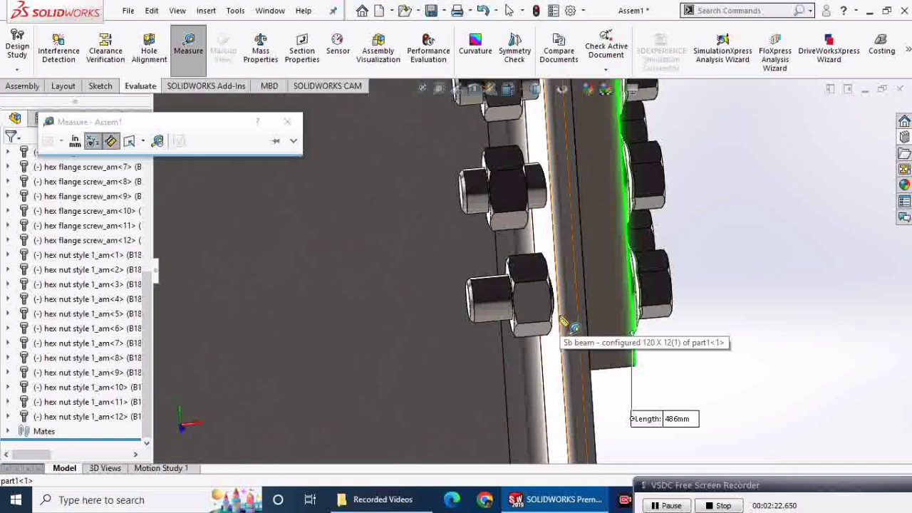
pyautogui.click(556, 337)
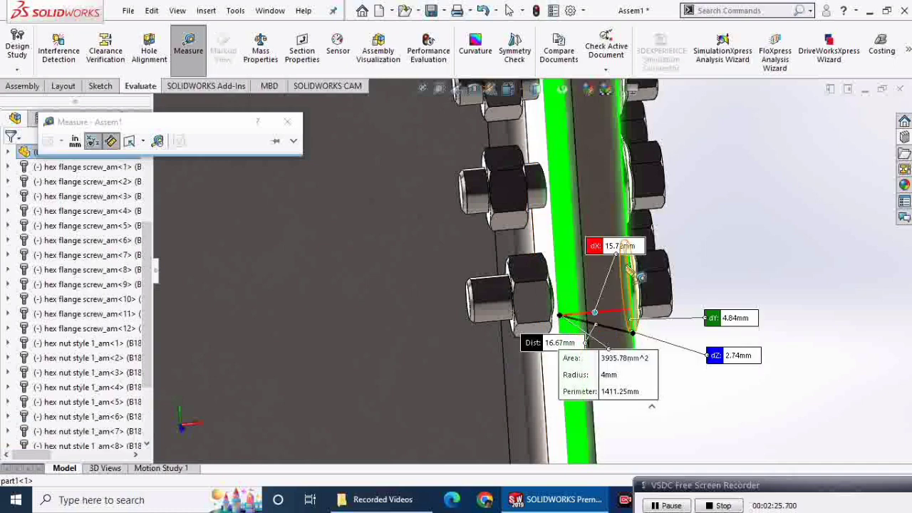
pyautogui.press('Escape')
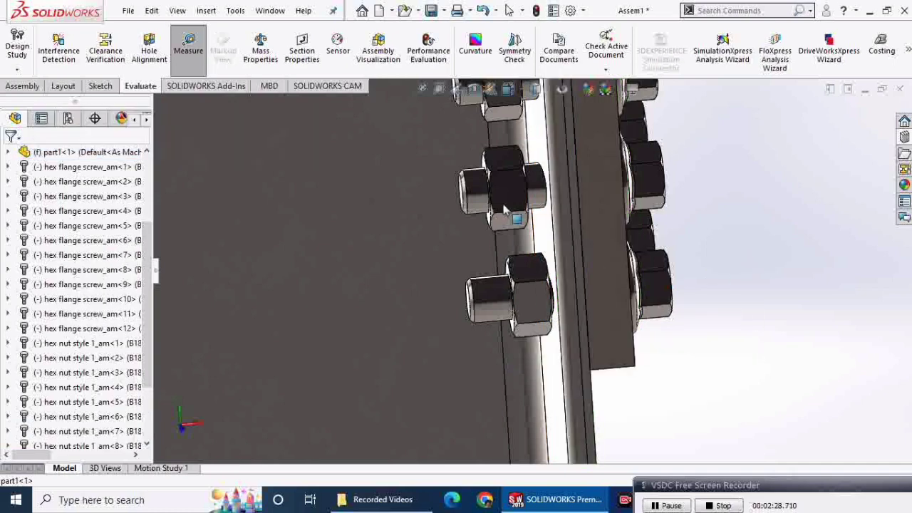
pyautogui.moveTo(504, 209); pyautogui.dragTo(527, 210, button='middle')
# Mate the first hex nut's flat face 16 mm from the splice plate face with a distance mate.
pyautogui.click(32, 86)
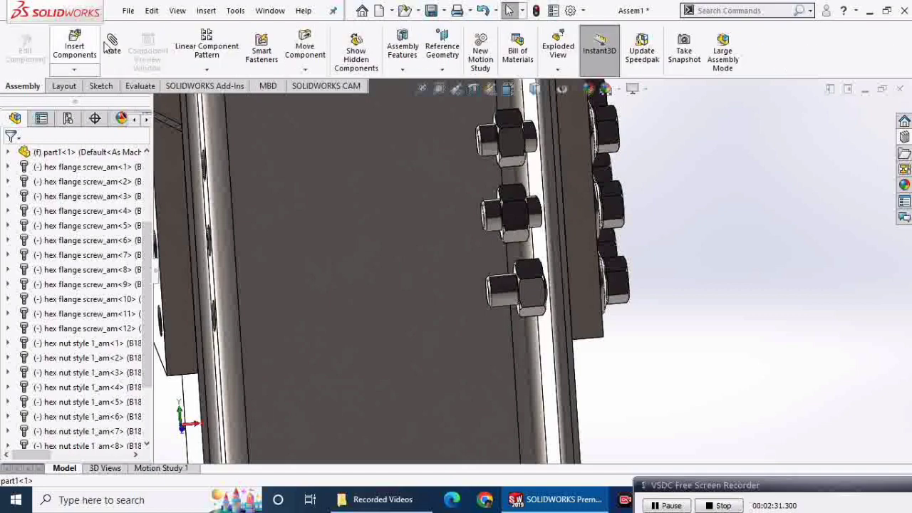
pyautogui.press('m')
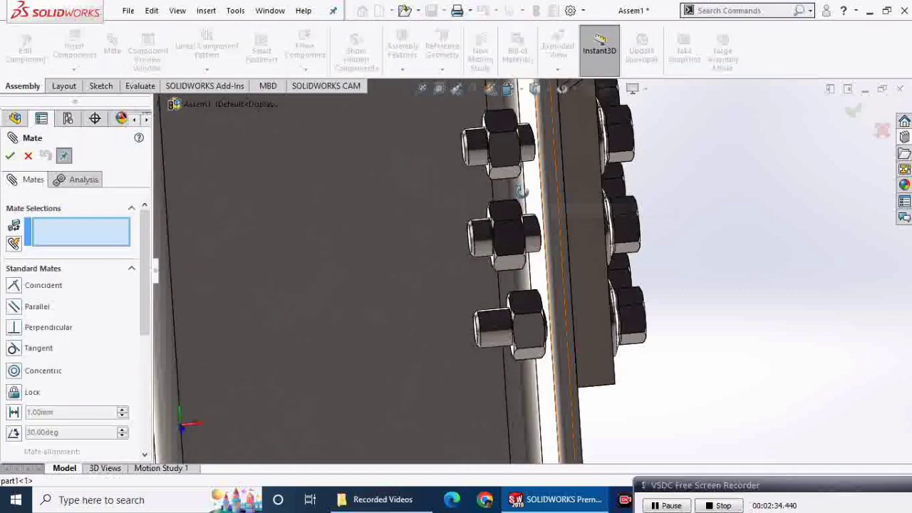
pyautogui.moveTo(546, 192)
pyautogui.mouseDown(button='middle')
pyautogui.moveTo(584, 239)
pyautogui.moveTo(545, 249)
pyautogui.mouseUp(button='middle')
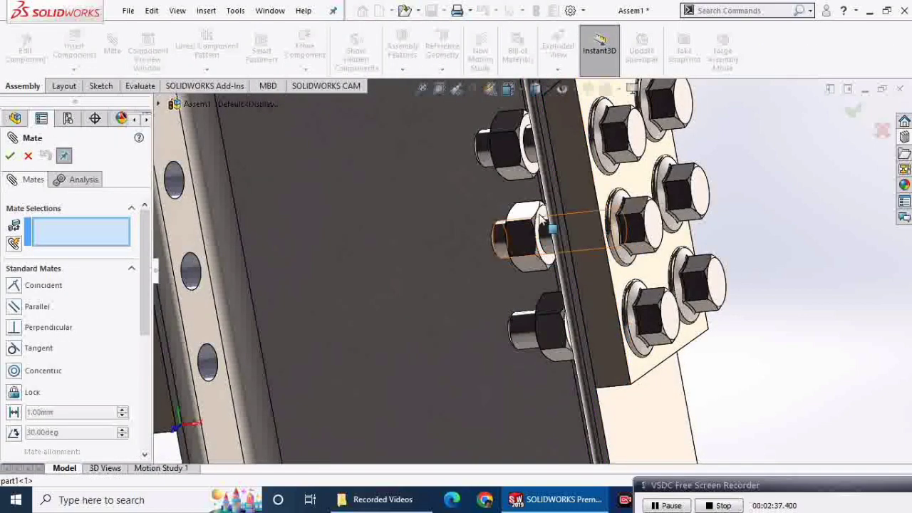
pyautogui.click(541, 217)
pyautogui.rightClick(117, 226)
pyautogui.click(182, 236)
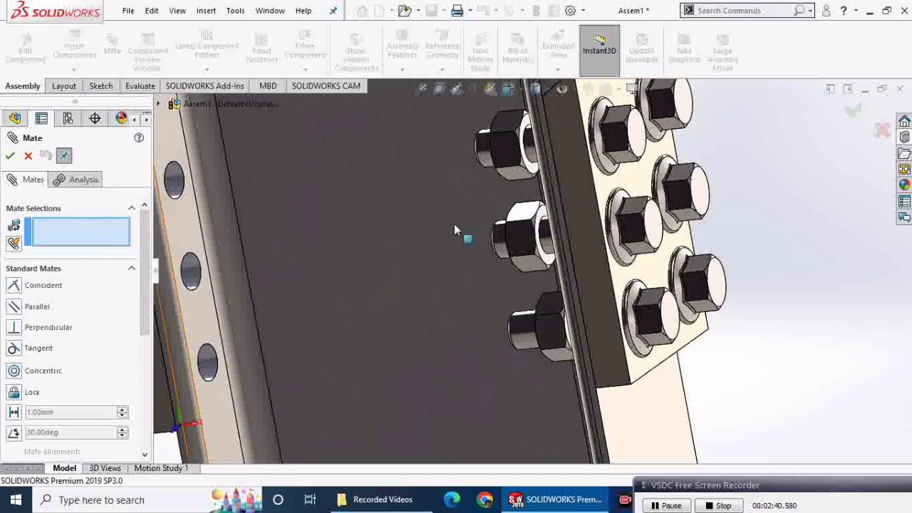
pyautogui.click(531, 220)
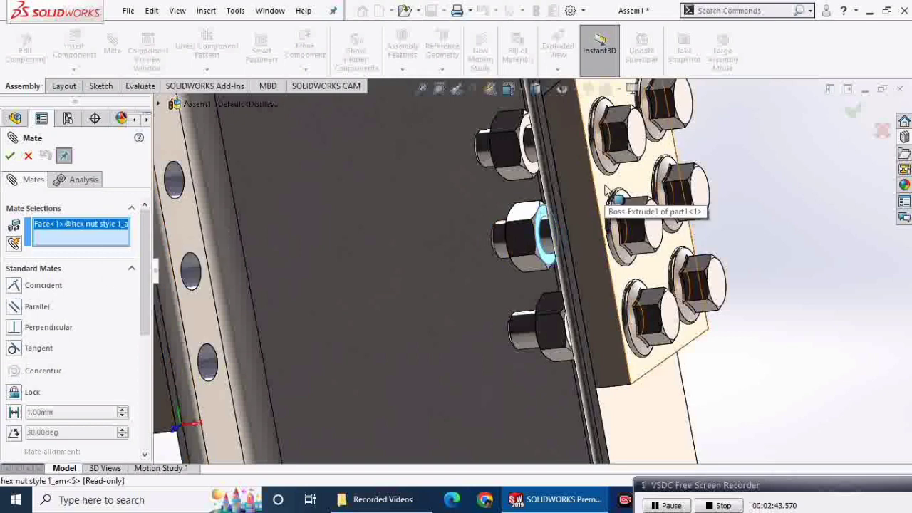
pyautogui.click(607, 190)
pyautogui.click(688, 168)
pyautogui.write('16')
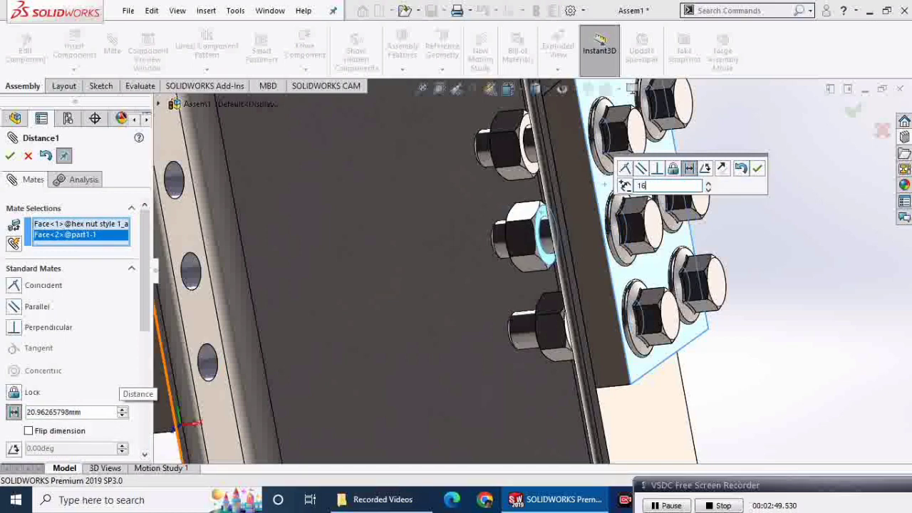
pyautogui.press('Return')
pyautogui.click(11, 156)
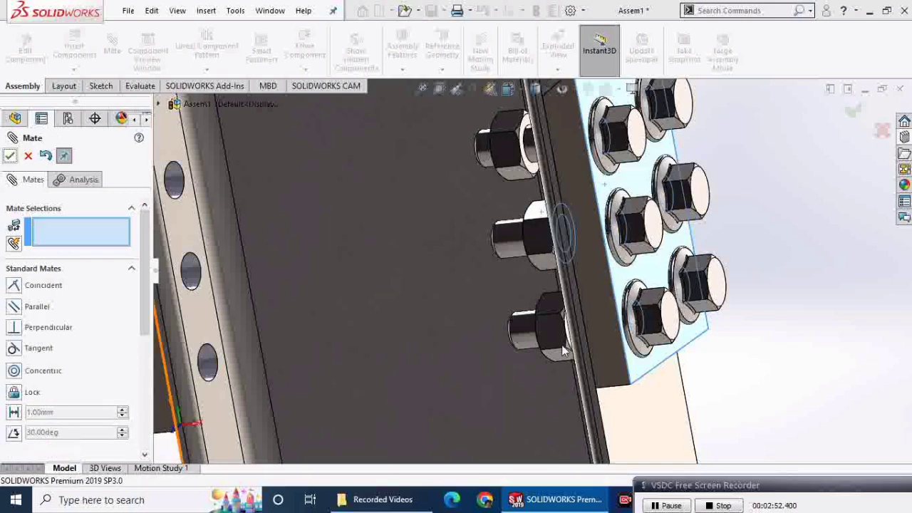
# Add a 16 mm distance mate between the second nut's flat face and the plate face.
pyautogui.scroll(-2, 570, 341)
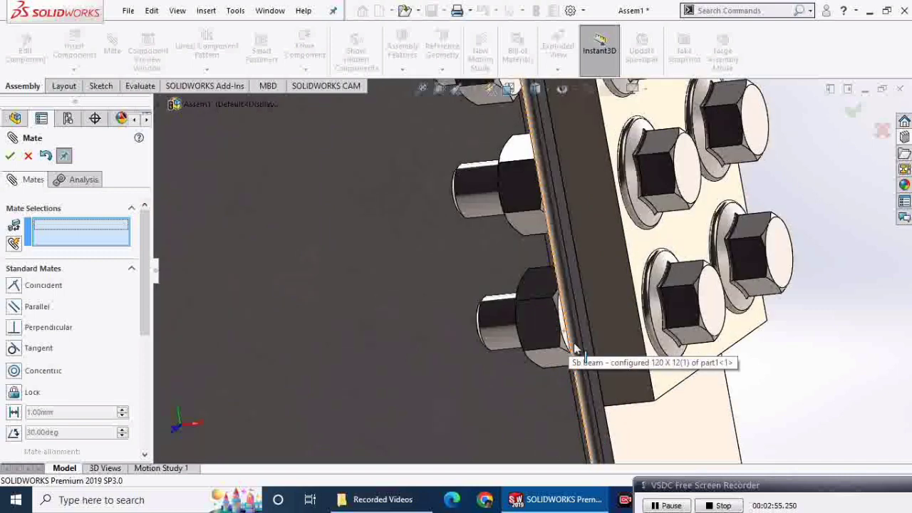
pyautogui.scroll(-2, 566, 335)
pyautogui.click(559, 318)
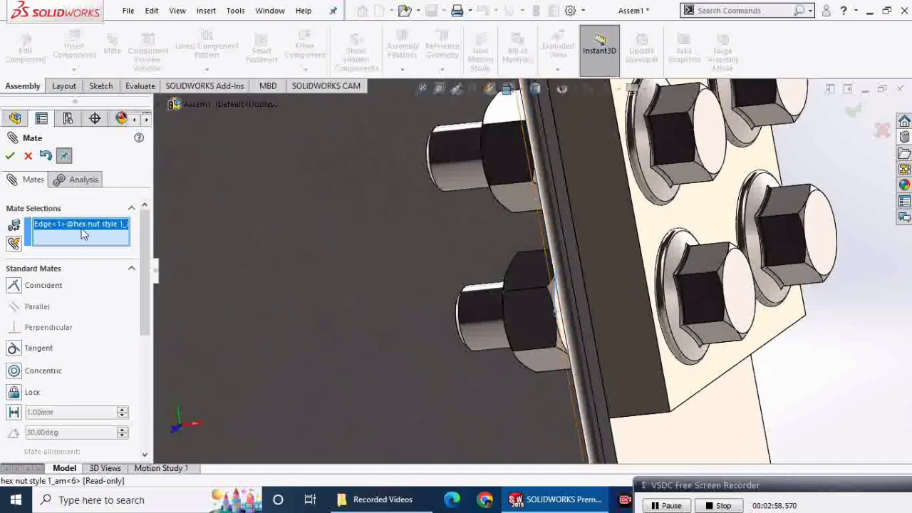
pyautogui.rightClick(83, 234)
pyautogui.click(114, 251)
pyautogui.click(572, 344)
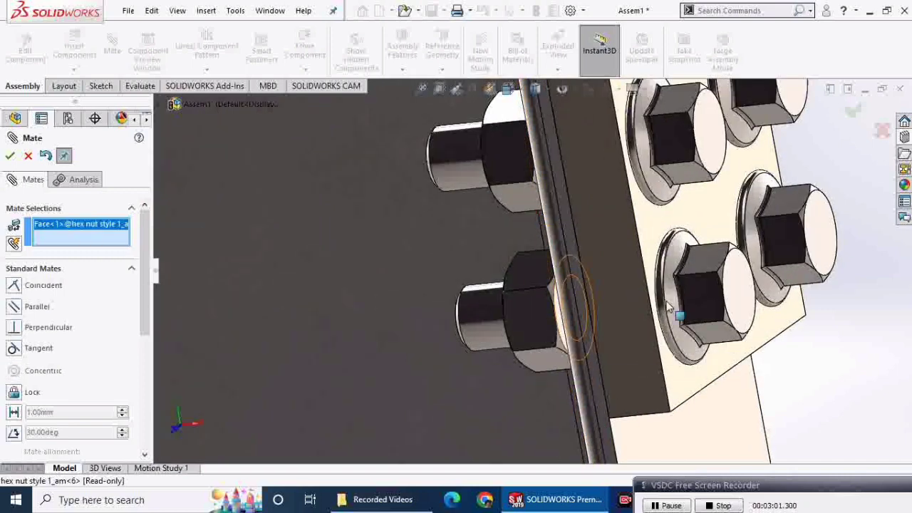
pyautogui.click(645, 237)
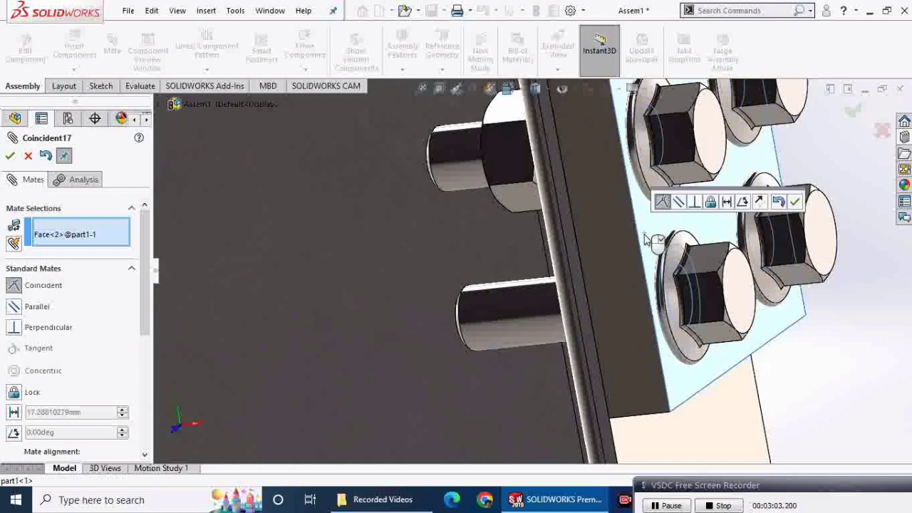
pyautogui.click(725, 202)
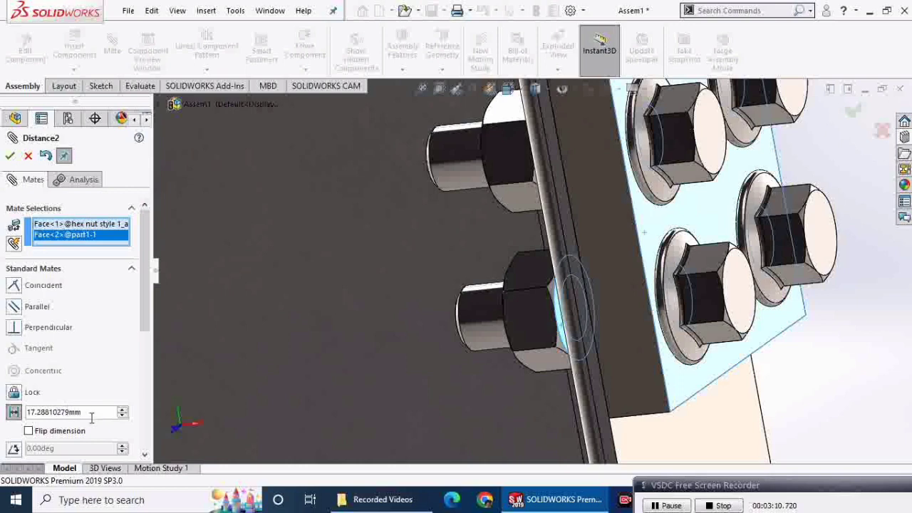
pyautogui.write('16')
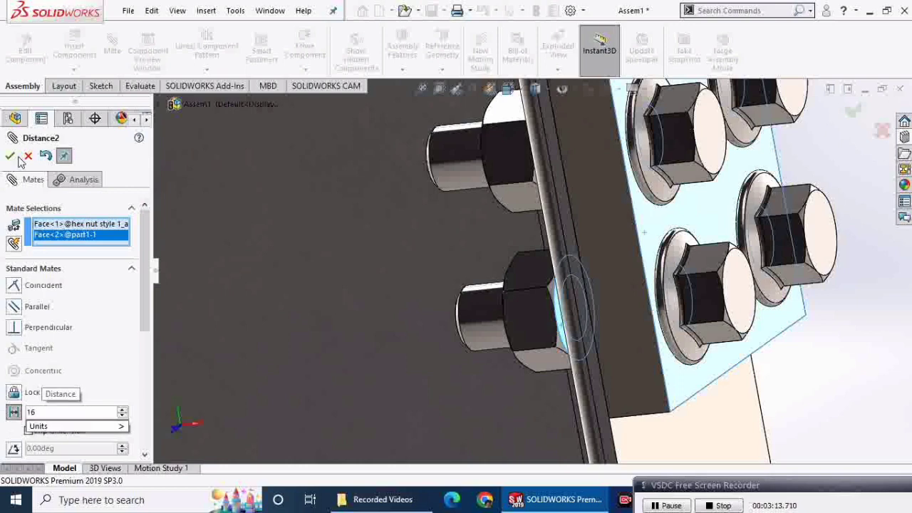
pyautogui.click(10, 156)
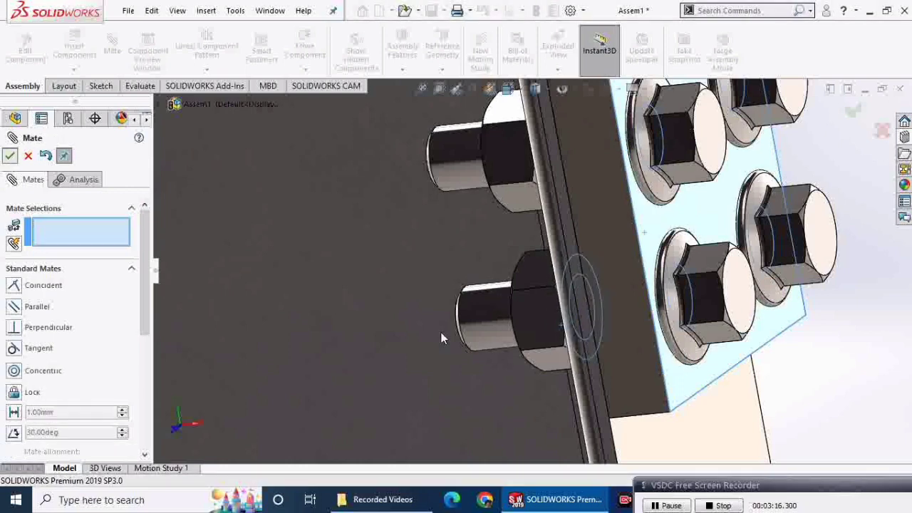
pyautogui.moveTo(442, 338); pyautogui.dragTo(531, 178, button='middle')
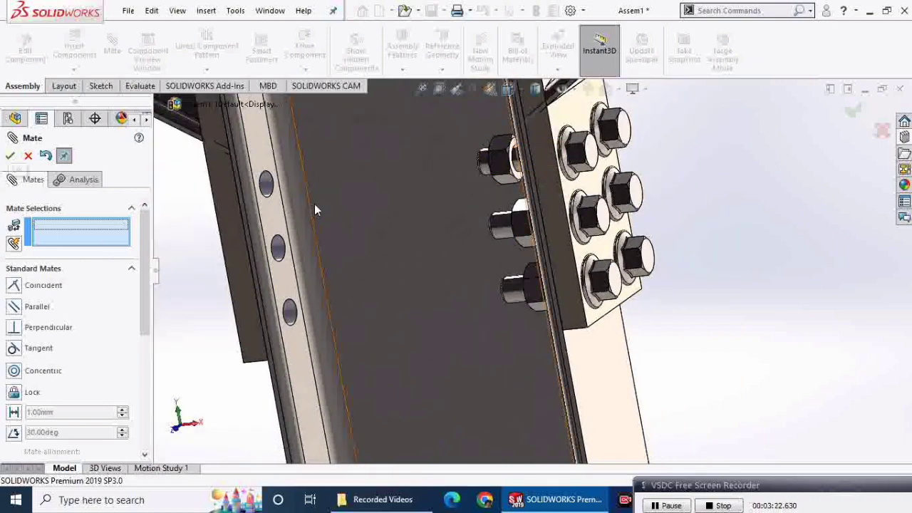
pyautogui.moveTo(513, 214); pyautogui.dragTo(578, 278, button='middle')
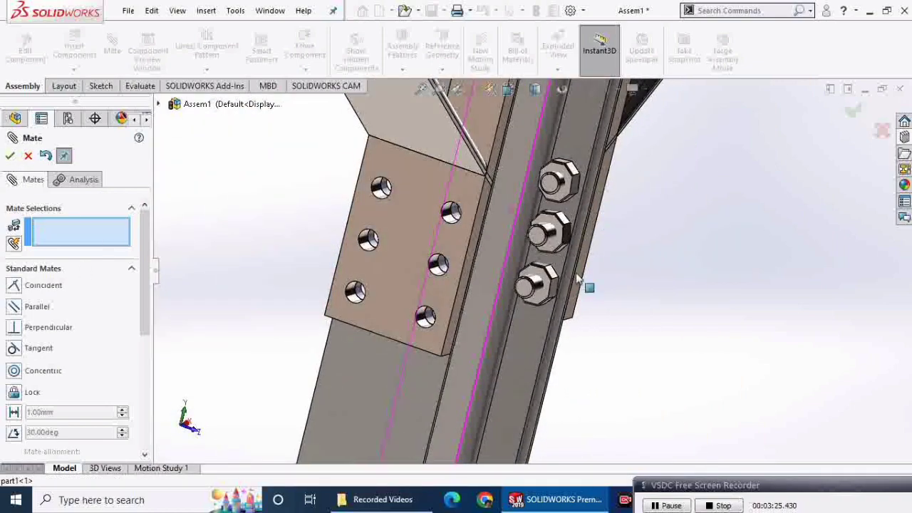
pyautogui.scroll(1, 612, 282)
pyautogui.scroll(2, 621, 272)
pyautogui.scroll(2, 621, 272)
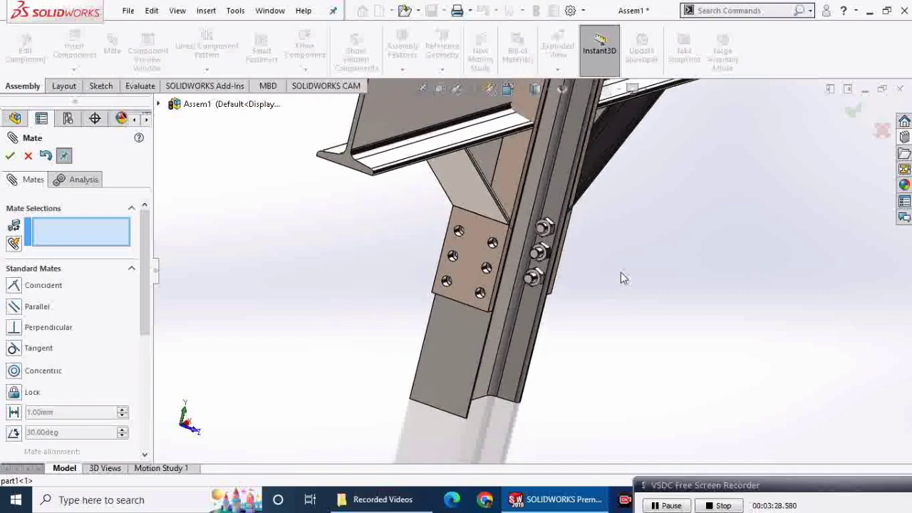
pyautogui.scroll(2, 621, 272)
pyautogui.scroll(2, 620, 272)
pyautogui.scroll(2, 621, 272)
pyautogui.scroll(1, 621, 272)
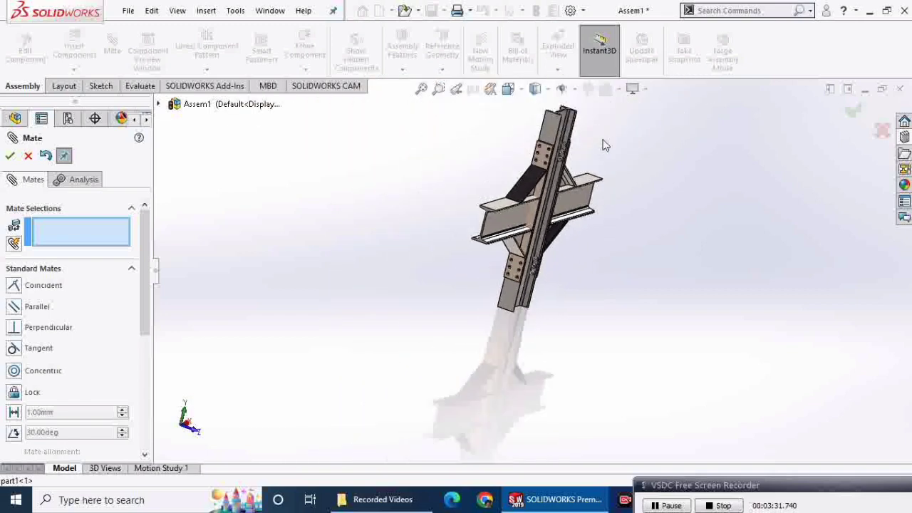
pyautogui.scroll(-1, 564, 151)
pyautogui.scroll(-2, 562, 157)
pyautogui.scroll(-2, 551, 182)
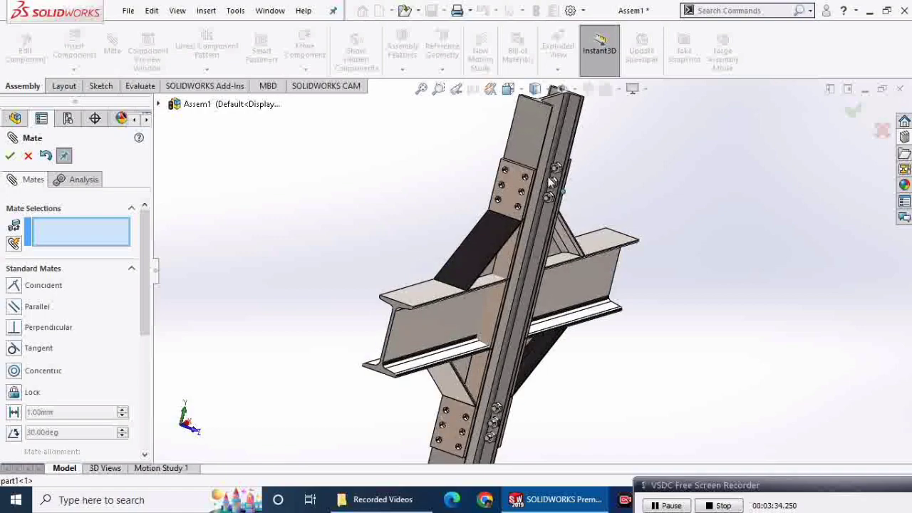
pyautogui.scroll(-2, 551, 182)
pyautogui.scroll(-2, 545, 184)
pyautogui.scroll(-2, 538, 185)
pyautogui.scroll(-1, 526, 188)
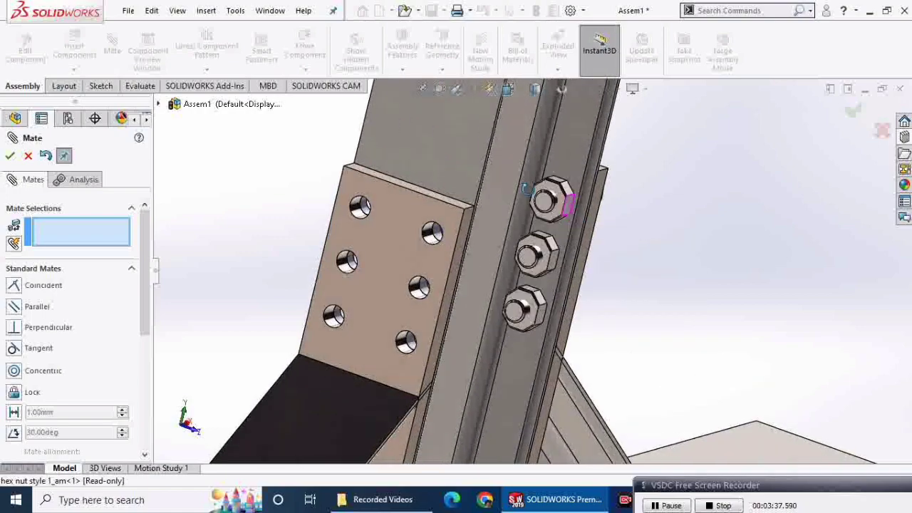
pyautogui.moveTo(526, 188)
pyautogui.mouseDown(button='middle')
pyautogui.moveTo(494, 183)
pyautogui.moveTo(595, 244)
pyautogui.mouseUp(button='middle')
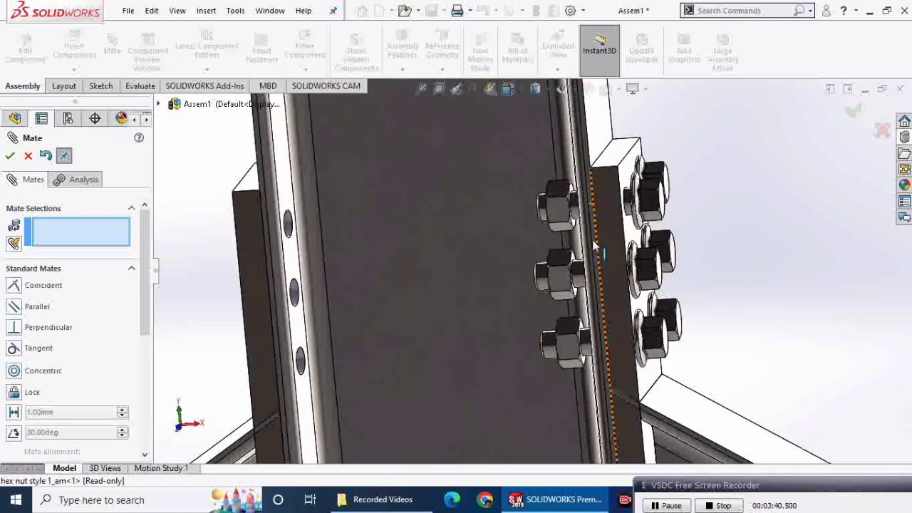
pyautogui.scroll(-2, 595, 244)
pyautogui.scroll(-2, 594, 246)
# Hold the next hex nut 16 mm from the splice plate face with a distance mate.
pyautogui.click(643, 158)
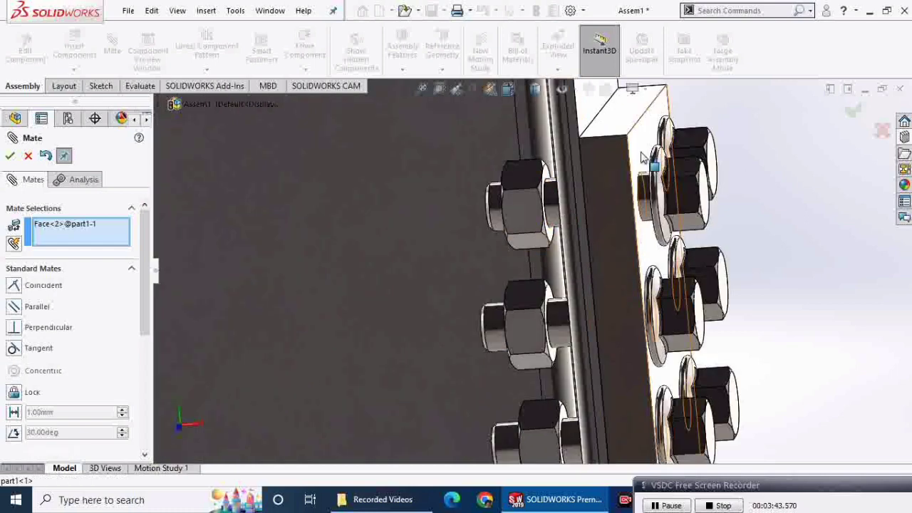
pyautogui.click(645, 161)
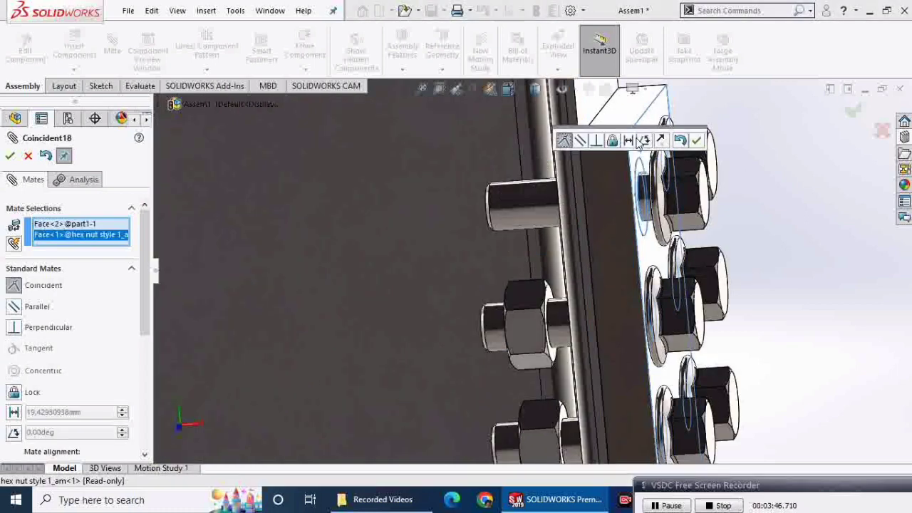
pyautogui.click(630, 141)
pyautogui.write('16')
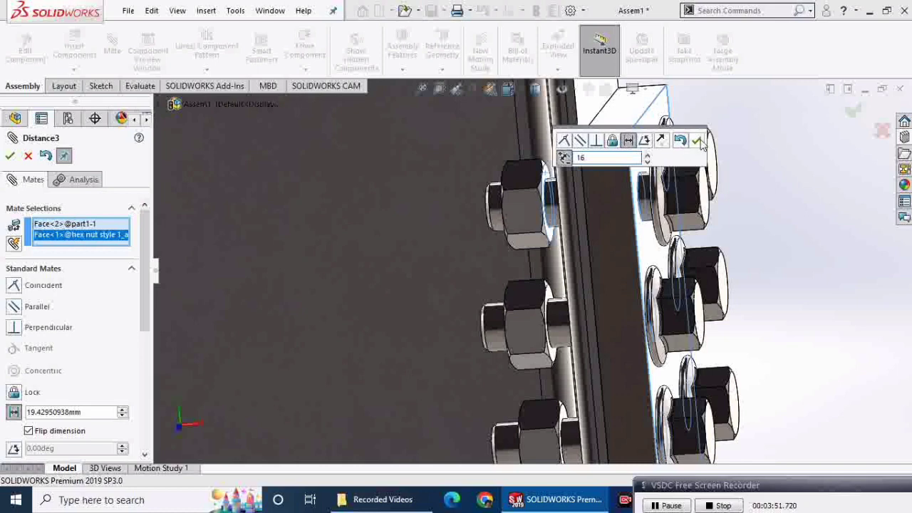
pyautogui.click(699, 142)
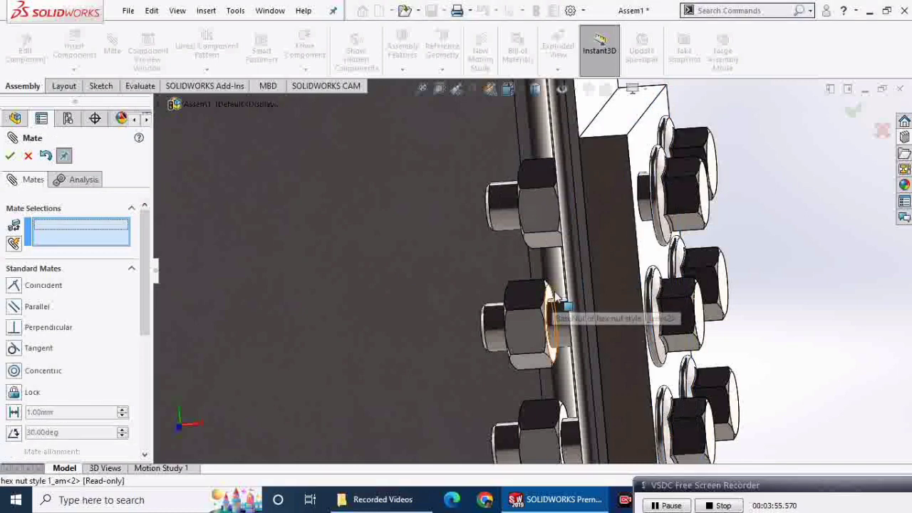
# Space another nut 1 mm from the plate face with a distance mate.
pyautogui.click(549, 315)
pyautogui.click(653, 261)
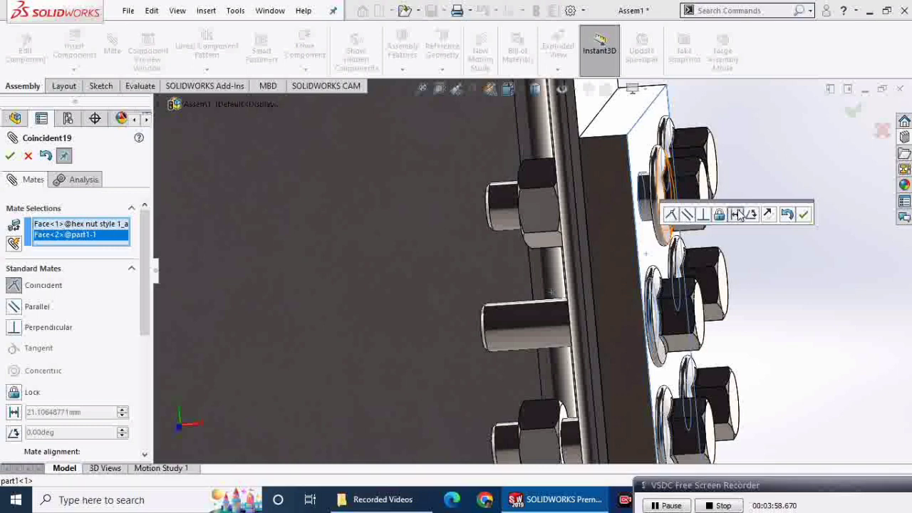
pyautogui.click(735, 214)
pyautogui.write('16.00mm')
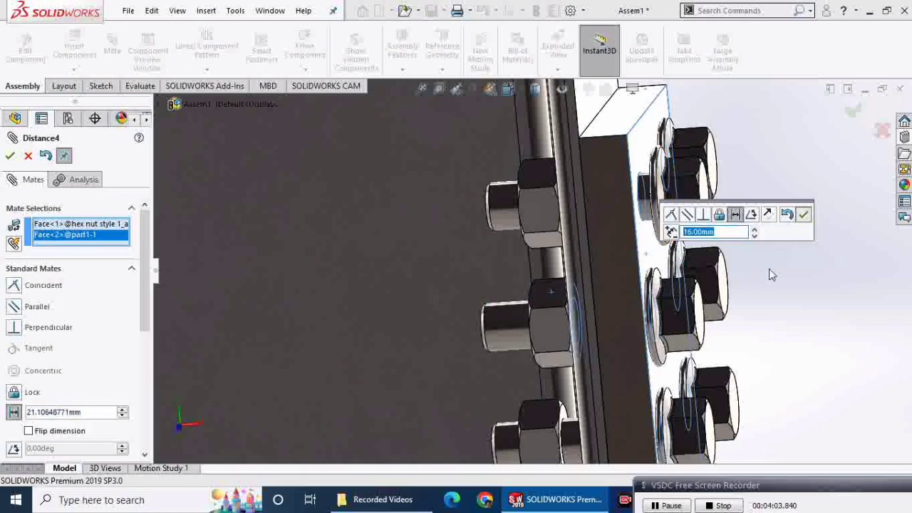
pyautogui.press('Return')
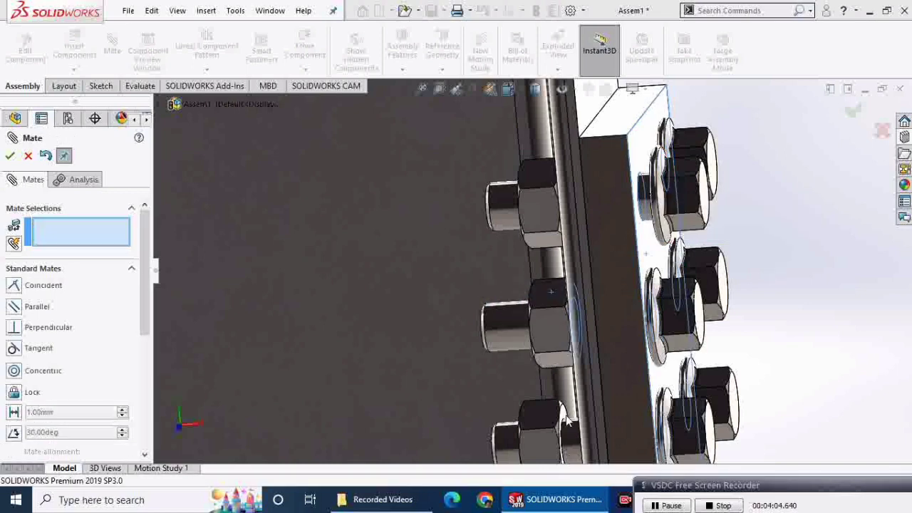
# Mate one more nut's face 16 mm from the plate face and finish mating.
pyautogui.click(658, 357)
pyautogui.click(675, 365)
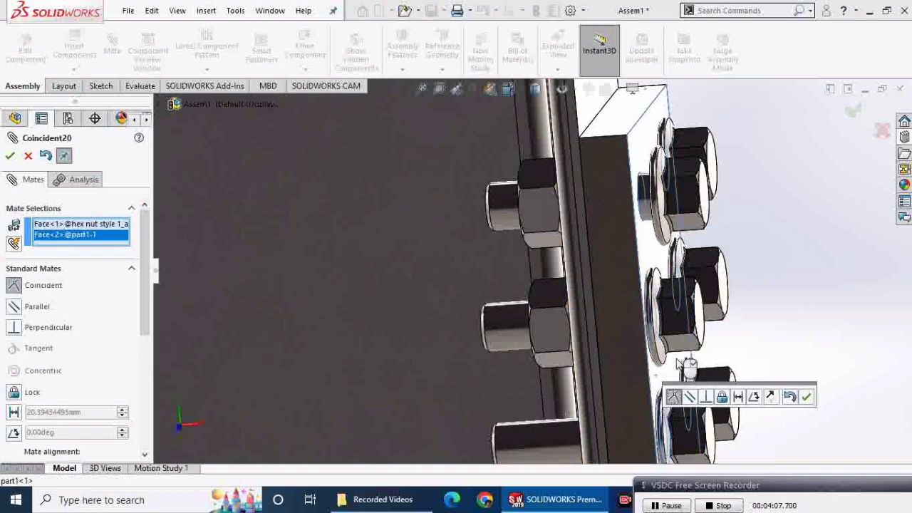
pyautogui.click(739, 398)
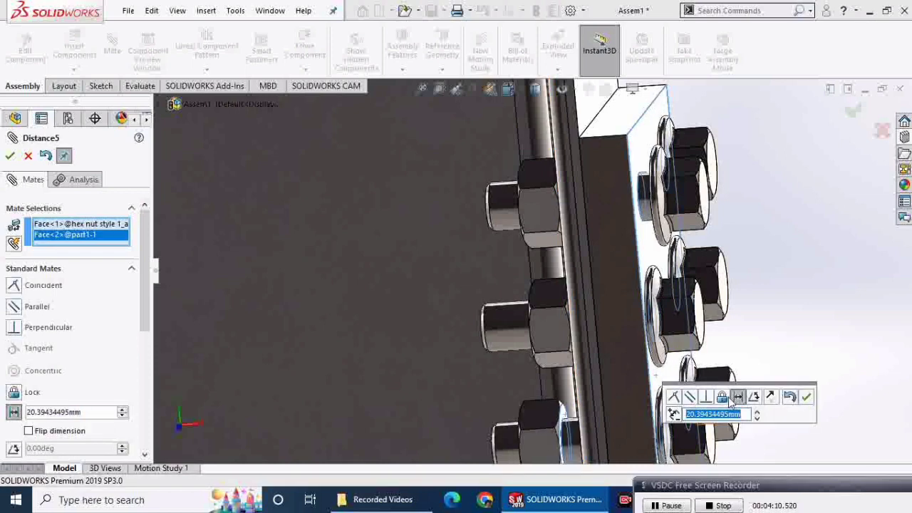
pyautogui.write('16')
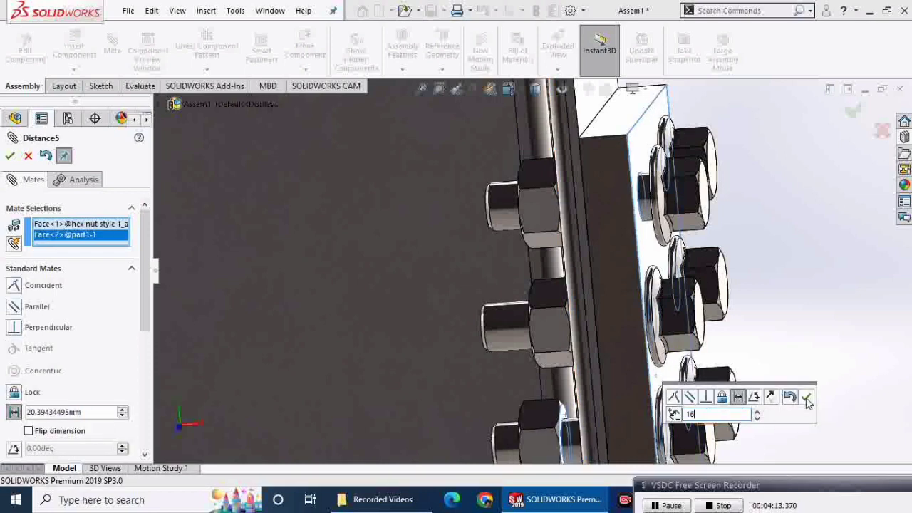
pyautogui.click(807, 398)
pyautogui.click(10, 155)
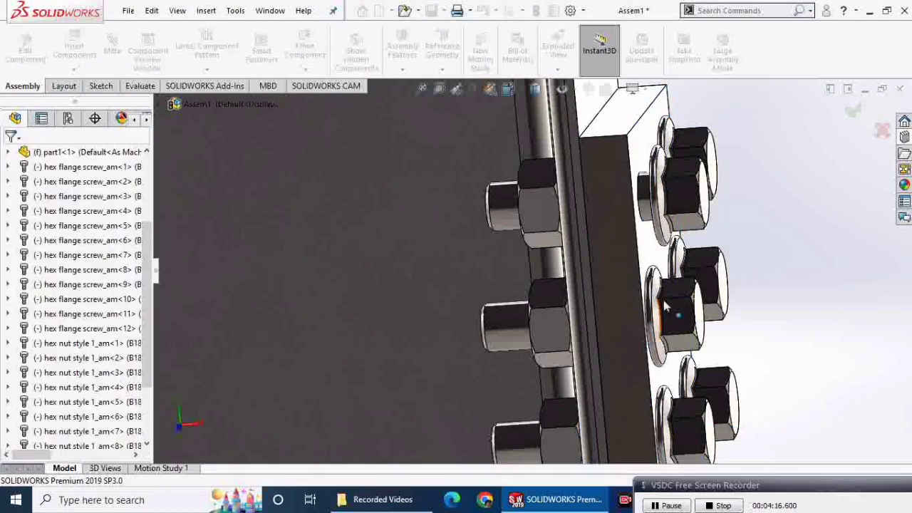
# Launch Mirror Components from the Linear Component Pattern dropdown.
pyautogui.scroll(3, 684, 292)
pyautogui.scroll(3, 684, 292)
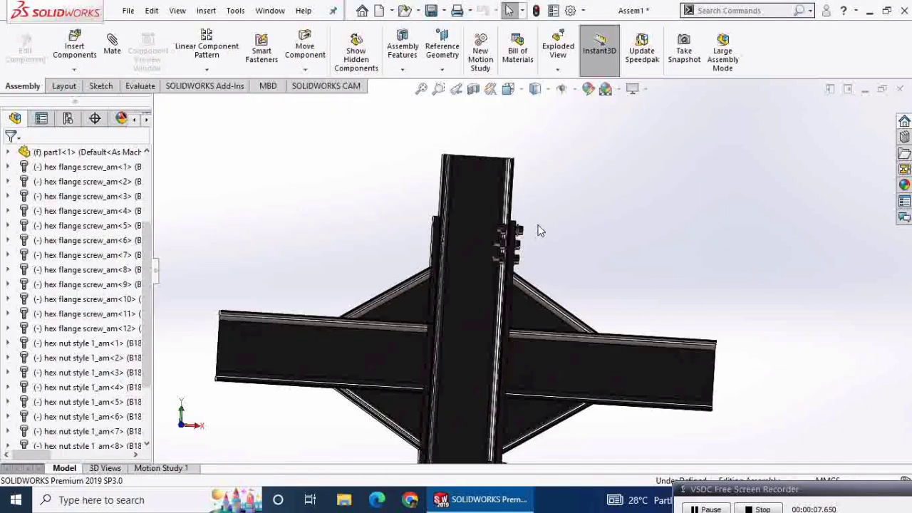
pyautogui.click(207, 69)
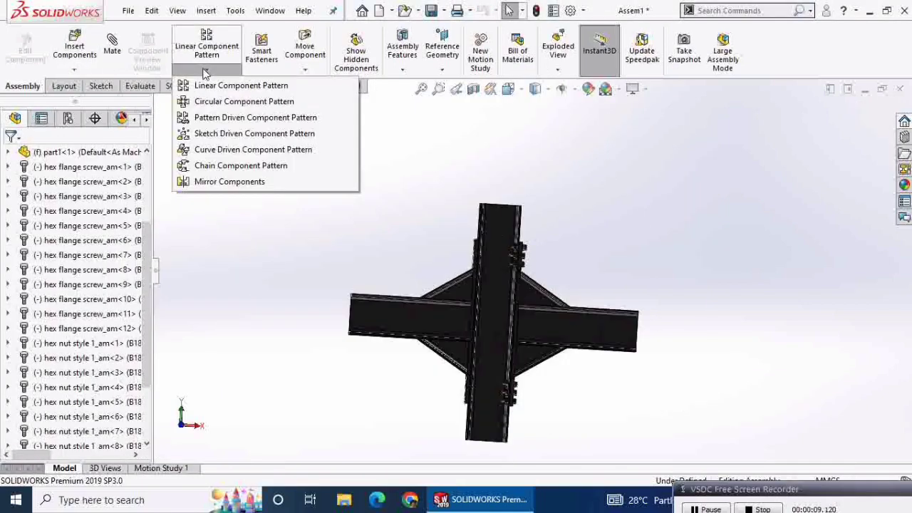
pyautogui.click(225, 183)
# Set part1's Right Plane as the mirror plane.
pyautogui.click(160, 104)
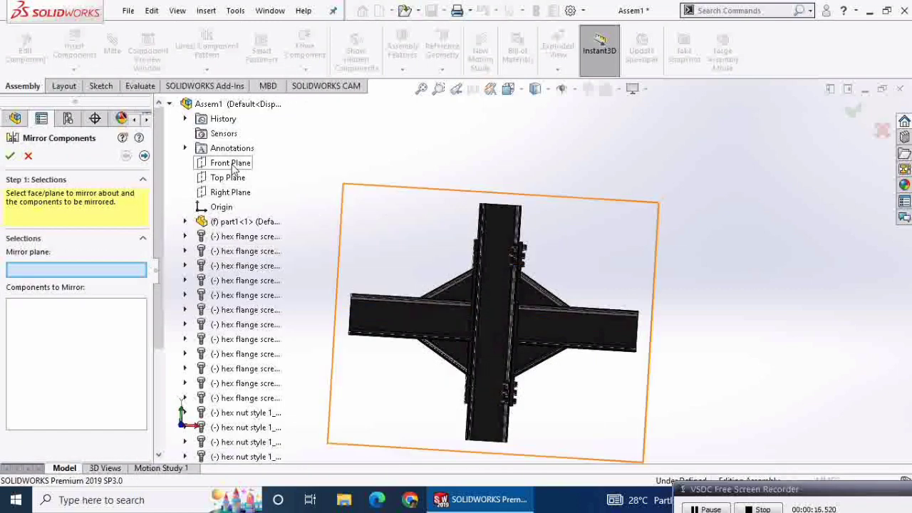
pyautogui.click(185, 221)
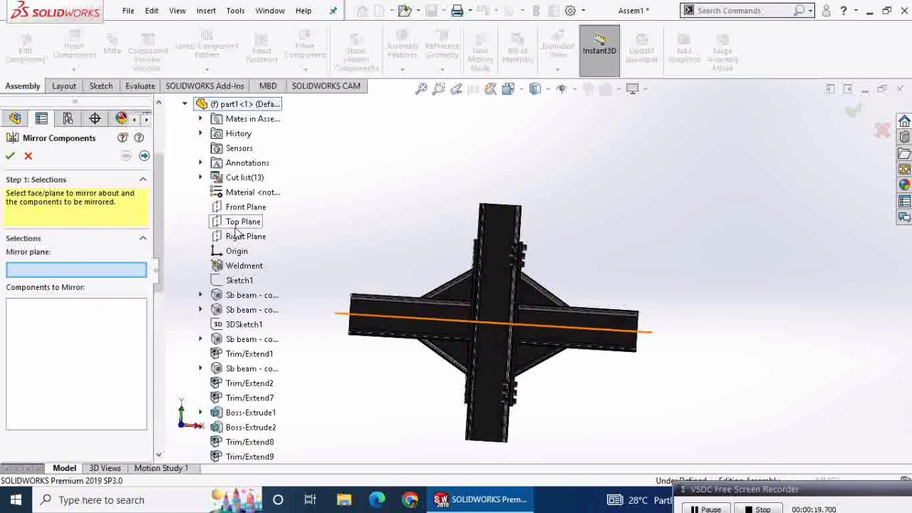
pyautogui.click(238, 236)
# Select the front splice-plate screws and nuts, including screw_am-7, -9, -10 and nut_am-4, to mirror.
pyautogui.scroll(-2, 539, 244)
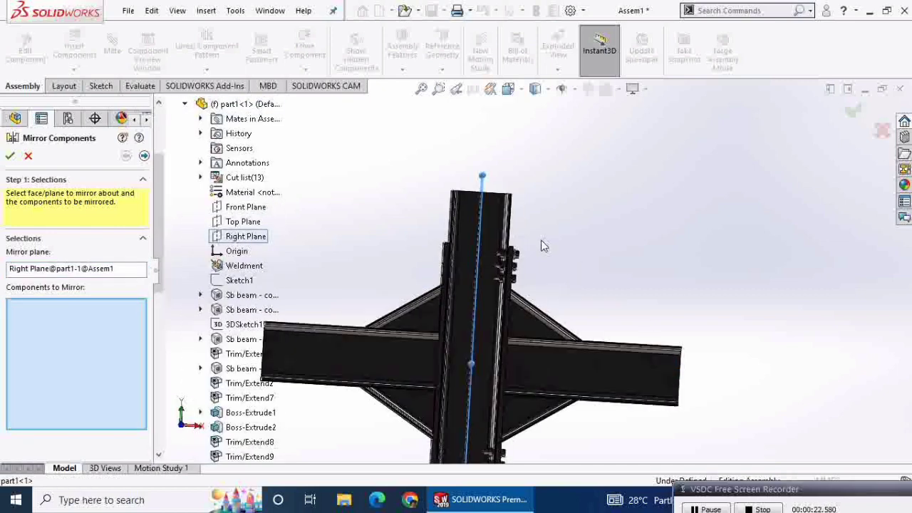
pyautogui.scroll(-3, 513, 257)
pyautogui.scroll(-3, 497, 262)
pyautogui.click(489, 249)
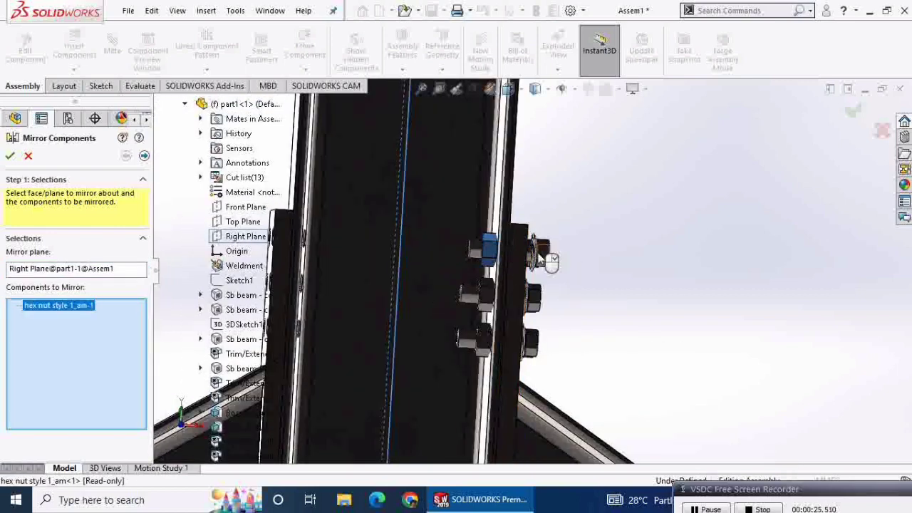
pyautogui.click(539, 250)
pyautogui.click(479, 292)
pyautogui.click(532, 297)
pyautogui.click(482, 340)
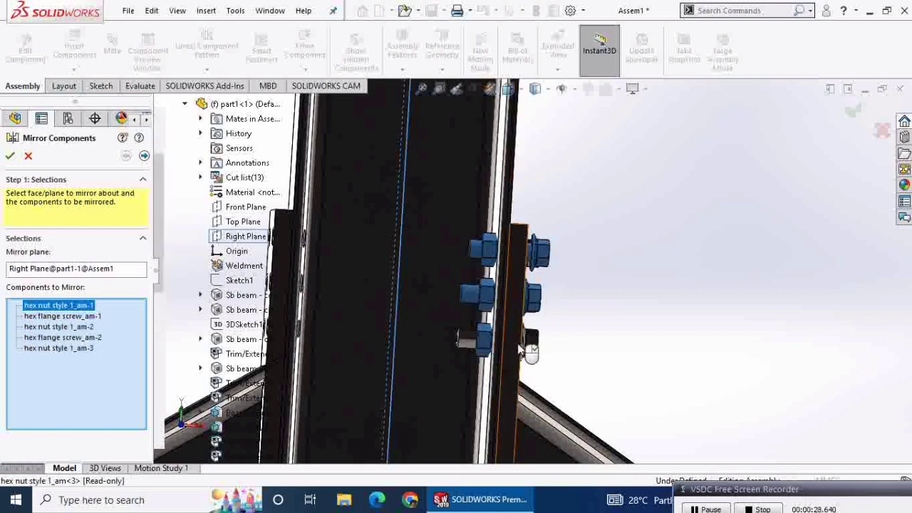
pyautogui.click(529, 344)
pyautogui.scroll(3, 520, 362)
pyautogui.scroll(2, 568, 390)
pyautogui.scroll(2, 563, 391)
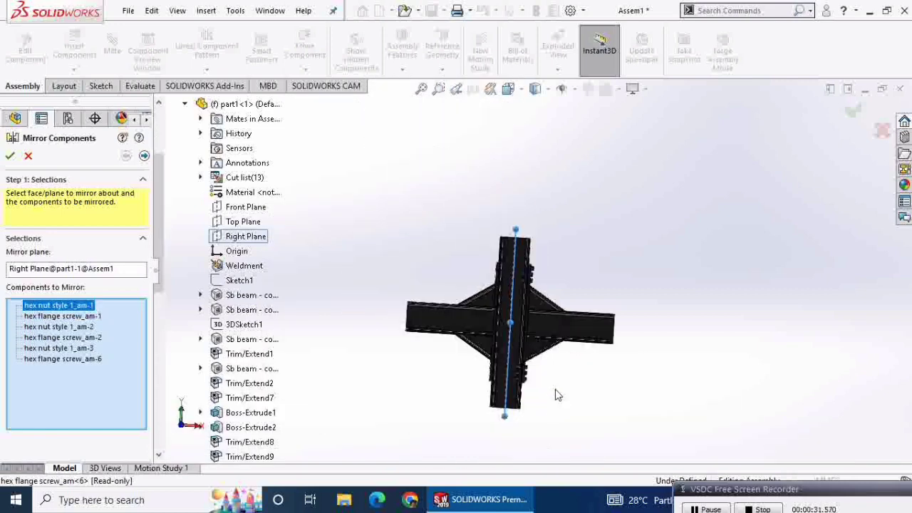
pyautogui.scroll(-1, 535, 376)
pyautogui.scroll(-3, 531, 363)
pyautogui.scroll(-3, 522, 347)
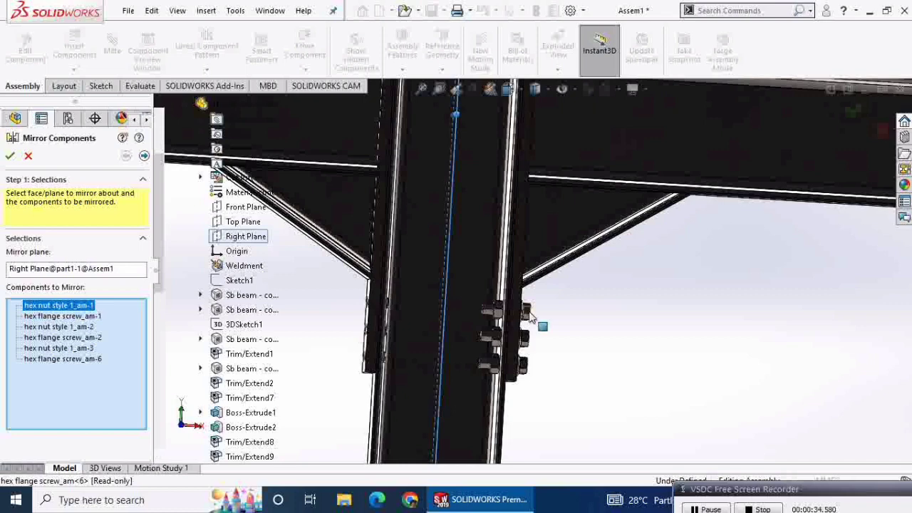
pyautogui.click(493, 308)
pyautogui.click(525, 311)
pyautogui.click(490, 364)
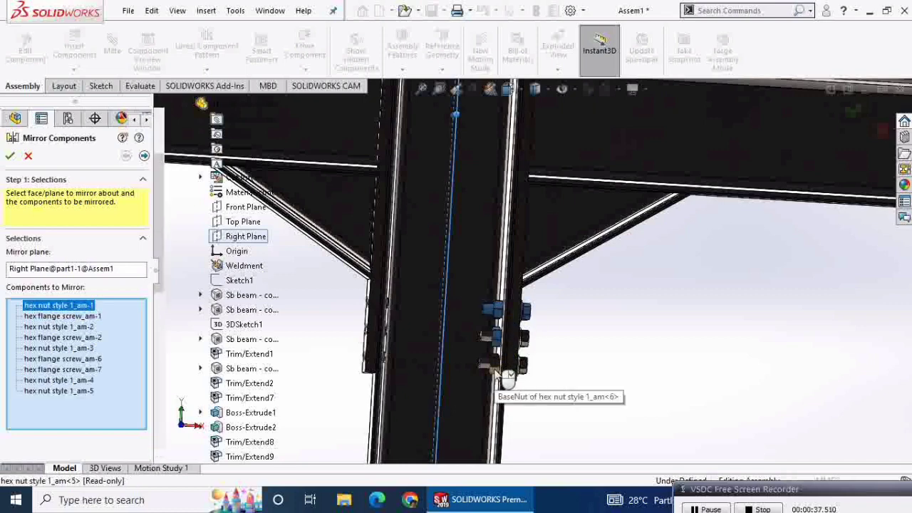
pyautogui.click(492, 336)
pyautogui.click(524, 365)
pyautogui.click(525, 339)
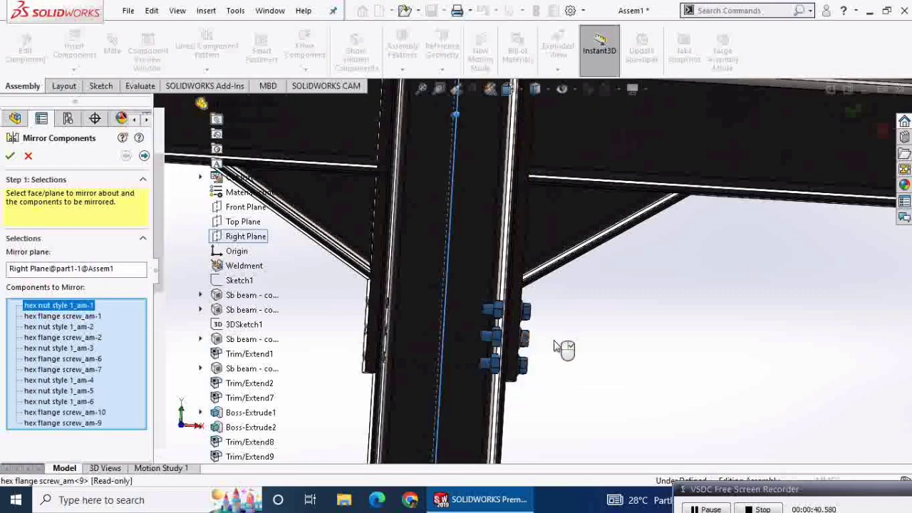
# Add the remaining right-side screws and nuts to the mirror selection.
pyautogui.moveTo(565, 346)
pyautogui.mouseDown(button='middle')
pyautogui.moveTo(435, 344)
pyautogui.moveTo(463, 342)
pyautogui.mouseUp(button='middle')
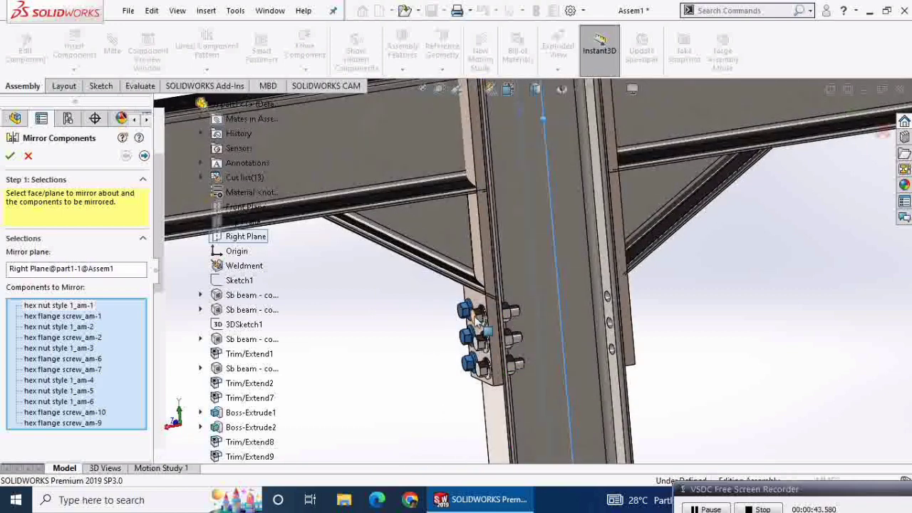
pyautogui.click(515, 338)
pyautogui.click(513, 364)
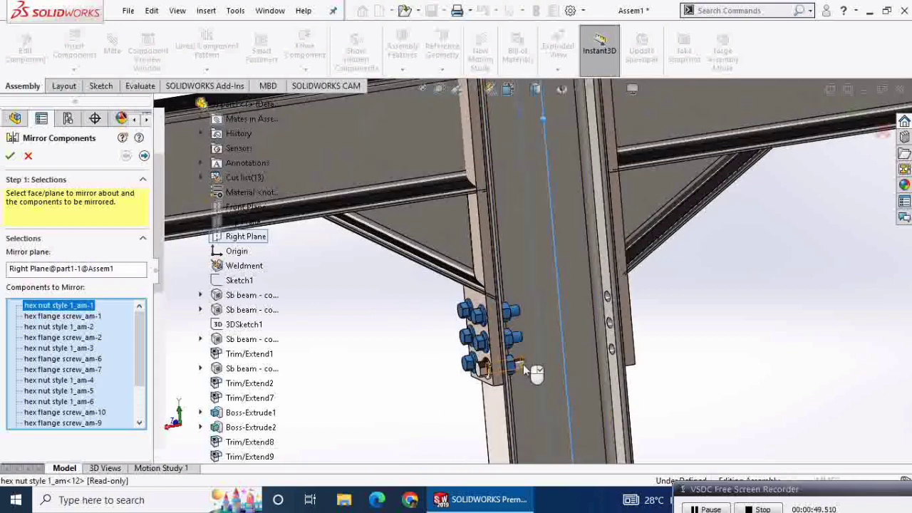
pyautogui.scroll(5, 523, 364)
pyautogui.scroll(-3, 510, 161)
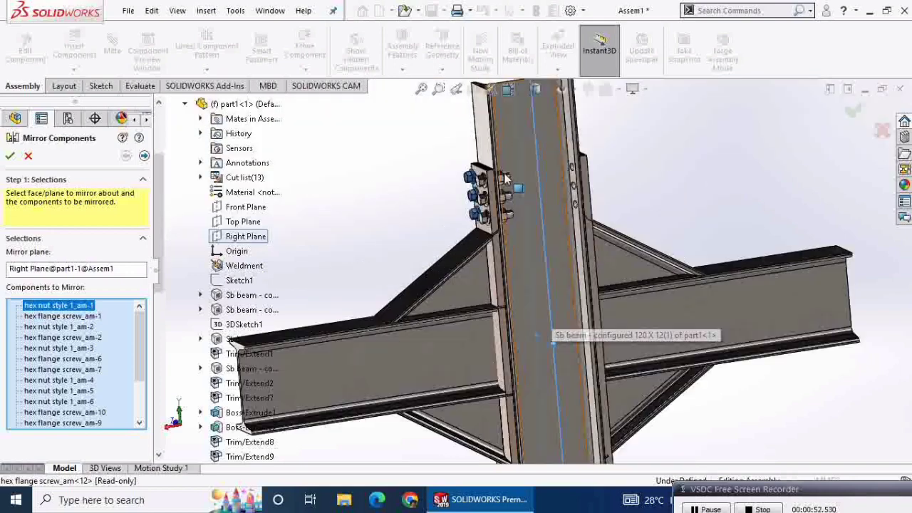
pyautogui.scroll(-2, 500, 214)
pyautogui.click(499, 237)
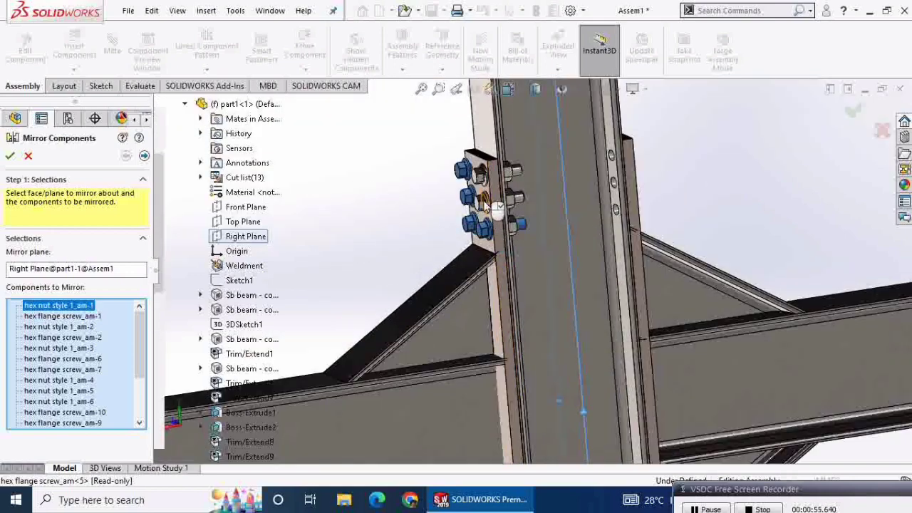
pyautogui.click(514, 176)
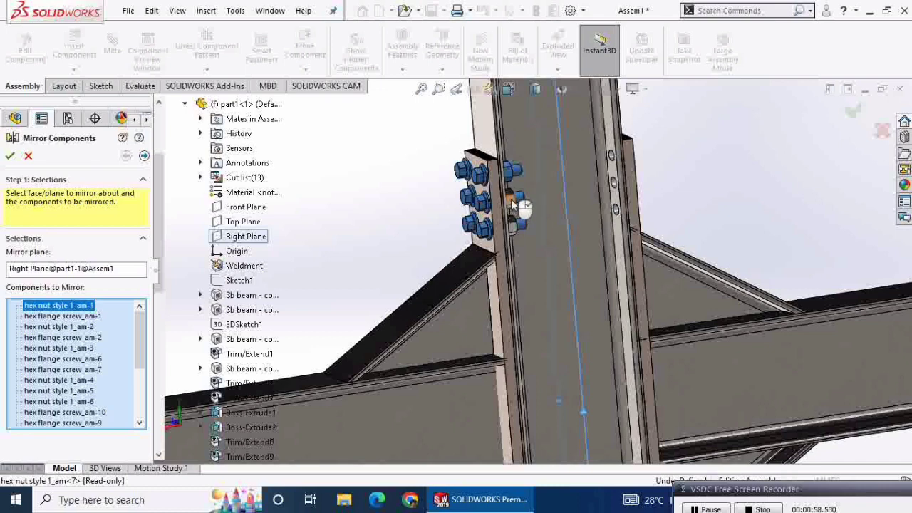
pyautogui.click(516, 223)
# Move to the orientation page and create the mirrored screws and nuts.
pyautogui.click(144, 156)
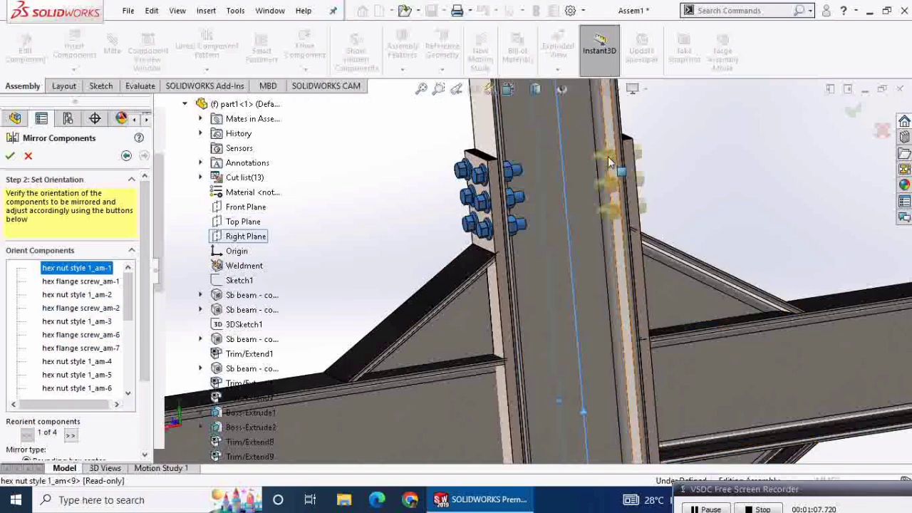
pyautogui.scroll(-3, 589, 207)
pyautogui.scroll(-3, 589, 207)
pyautogui.scroll(-2, 588, 206)
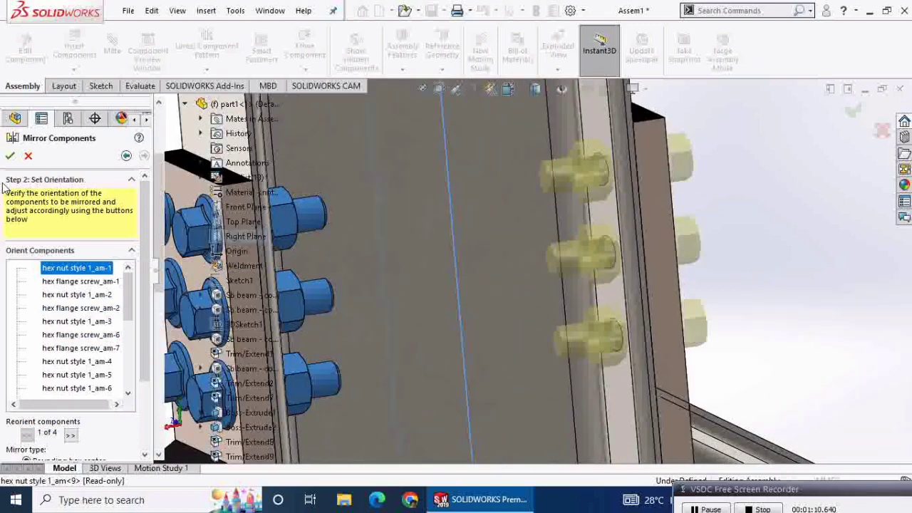
pyautogui.press('Return')
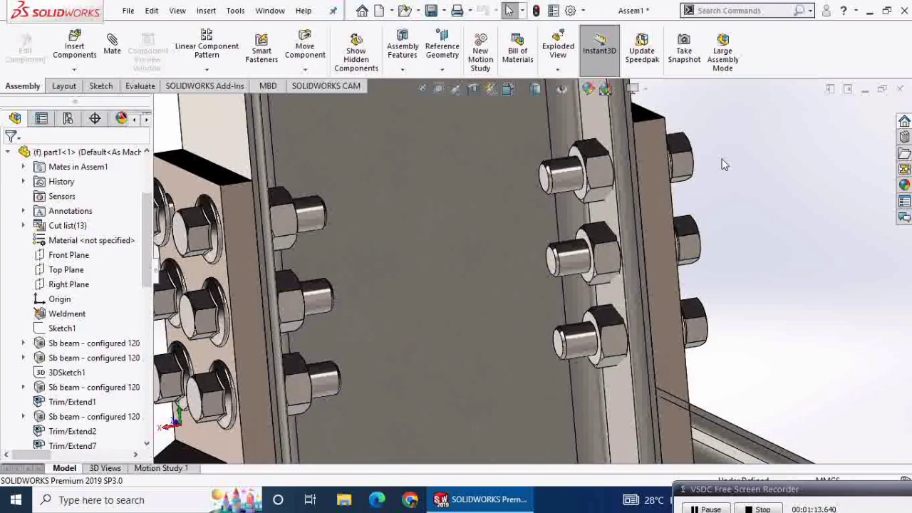
# Orbit the joint to an angled front view and bring up the Appearances, Scenes and Decals library.
pyautogui.scroll(5, 724, 165)
pyautogui.moveTo(726, 171)
pyautogui.mouseDown(button='middle')
pyautogui.moveTo(508, 236)
pyautogui.moveTo(620, 257)
pyautogui.moveTo(544, 204)
pyautogui.mouseUp(button='middle')
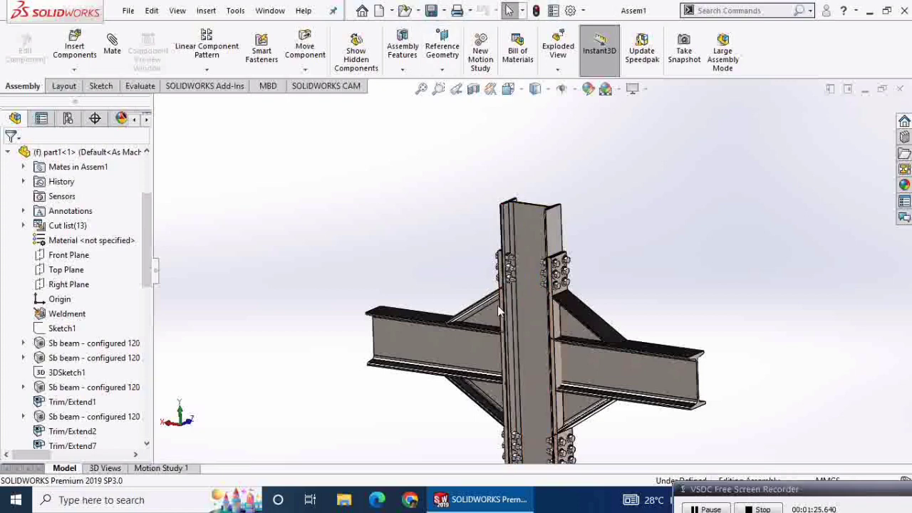
pyautogui.moveTo(544, 204)
pyautogui.mouseDown(button='middle')
pyautogui.moveTo(610, 357)
pyautogui.moveTo(411, 320)
pyautogui.moveTo(393, 340)
pyautogui.moveTo(569, 342)
pyautogui.moveTo(637, 293)
pyautogui.mouseUp(button='middle')
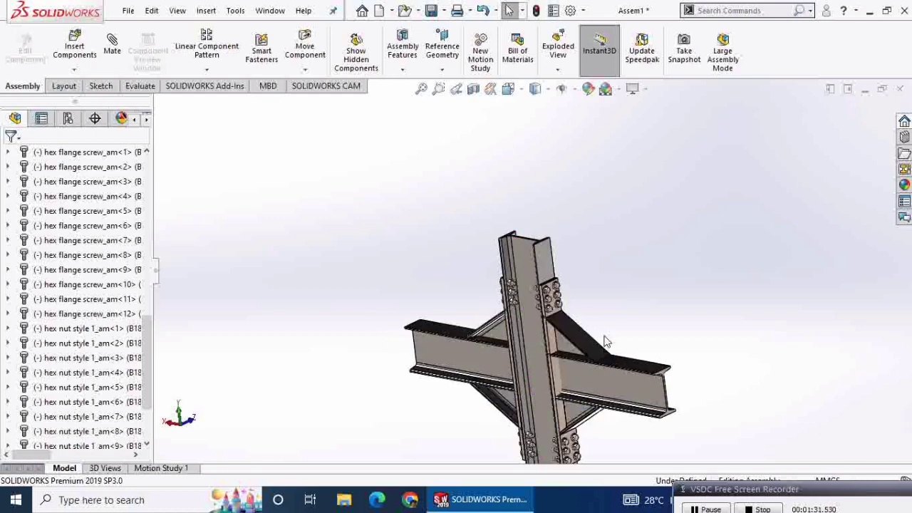
pyautogui.scroll(-2, 577, 294)
pyautogui.scroll(-2, 559, 341)
pyautogui.scroll(-2, 558, 340)
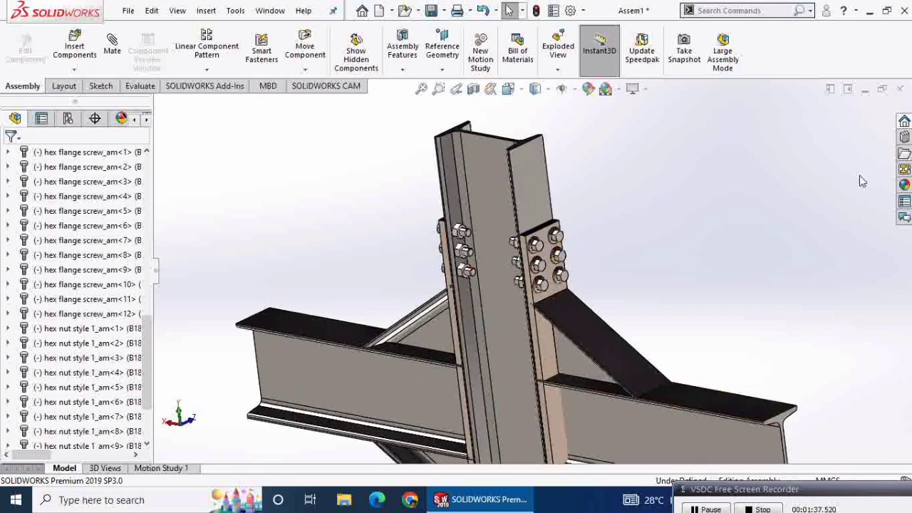
pyautogui.click(902, 186)
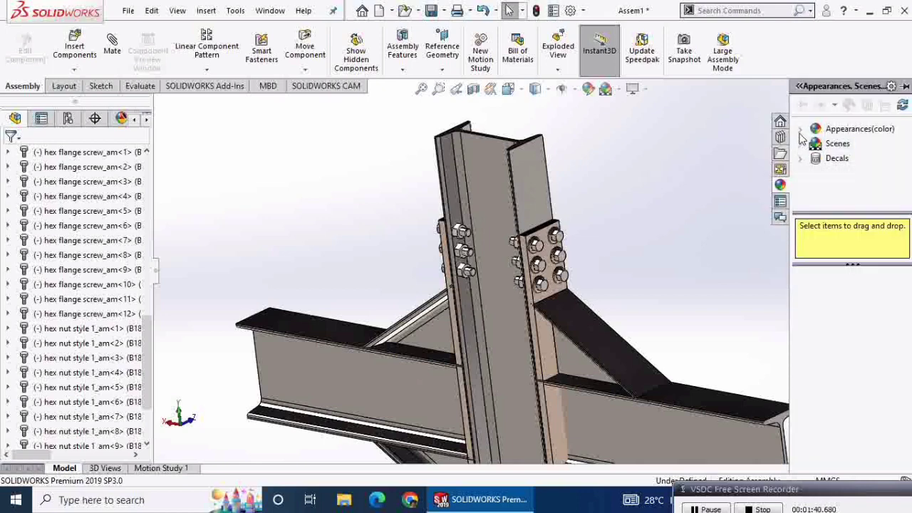
# Apply the solid-colour Blue appearance to the column beam part.
pyautogui.click(808, 128)
pyautogui.scroll(-1, 841, 184)
pyautogui.click(841, 178)
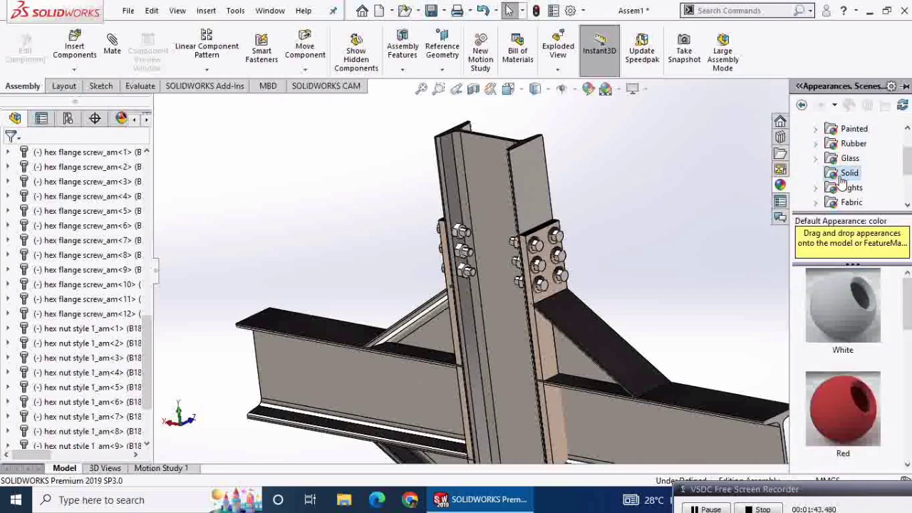
pyautogui.scroll(-2, 842, 357)
pyautogui.scroll(-2, 843, 357)
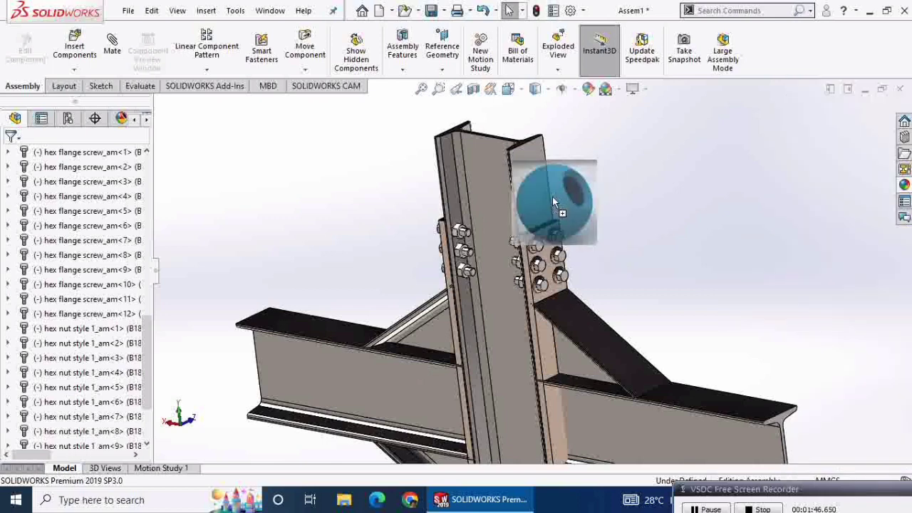
pyautogui.moveTo(784, 291); pyautogui.dragTo(552, 196)
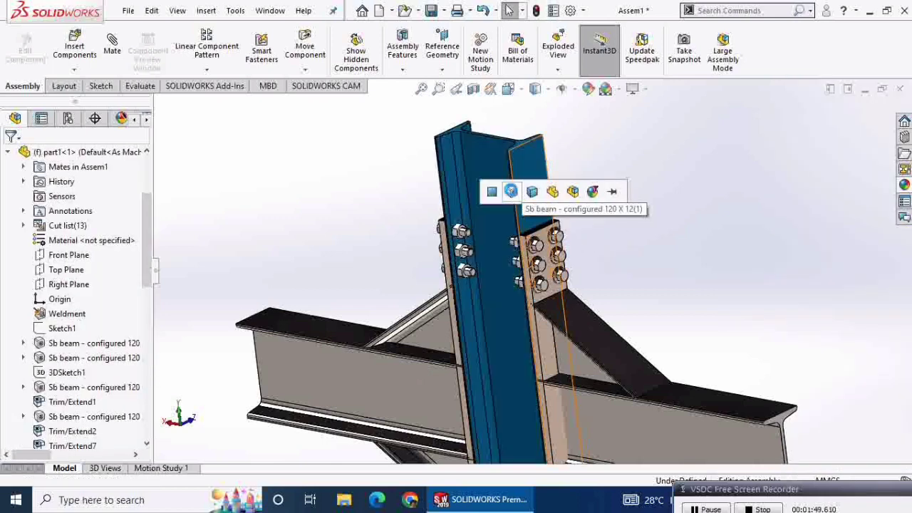
pyautogui.click(512, 194)
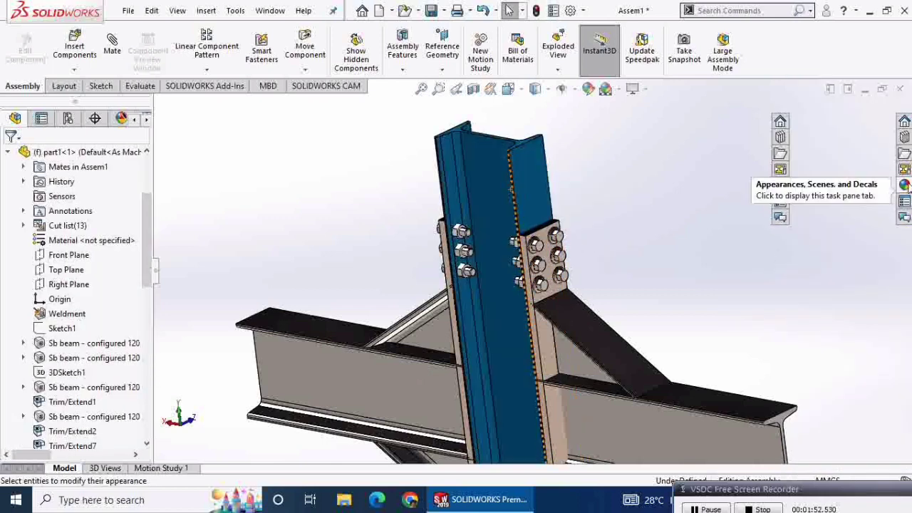
# Apply Blue to the horizontal beams' part and orbit the joint to check the colours.
pyautogui.click(903, 184)
pyautogui.moveTo(862, 290)
pyautogui.mouseDown()
pyautogui.moveTo(803, 343)
pyautogui.moveTo(654, 430)
pyautogui.mouseUp()
pyautogui.click(656, 431)
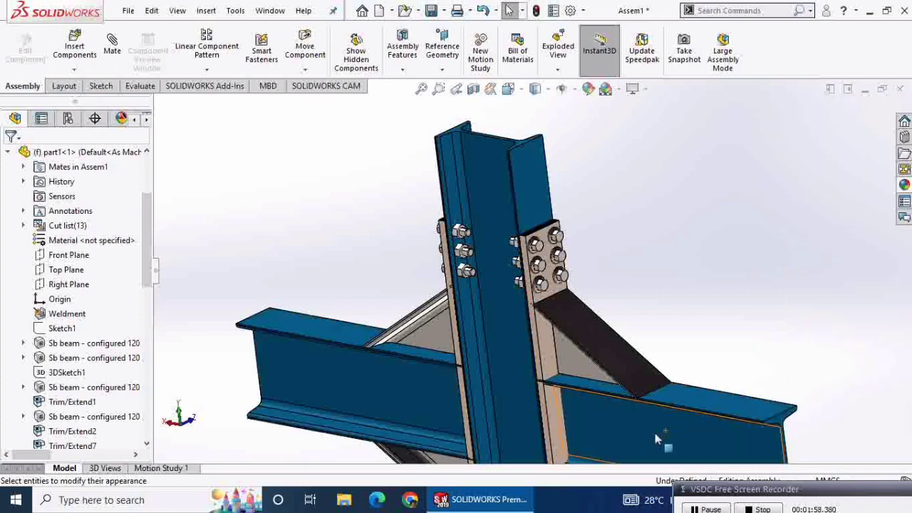
pyautogui.scroll(1, 720, 322)
pyautogui.scroll(1, 720, 322)
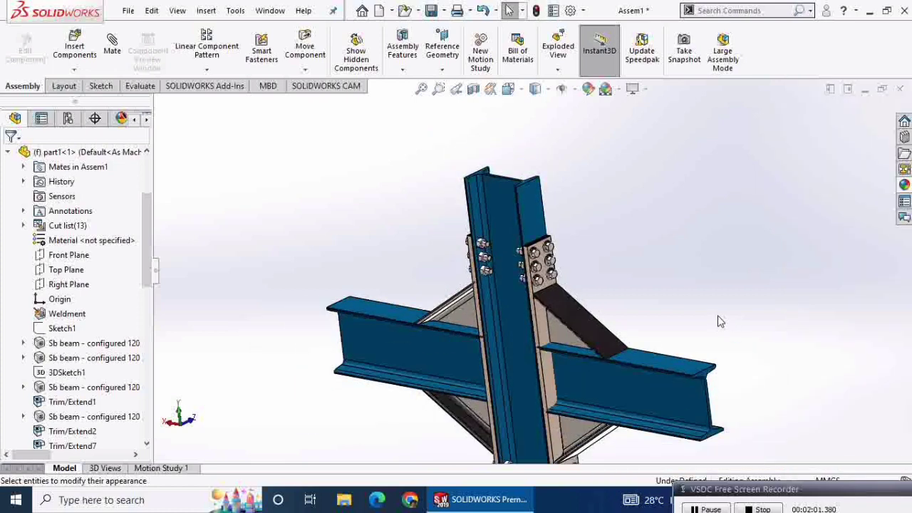
pyautogui.scroll(1, 720, 322)
pyautogui.scroll(1, 719, 322)
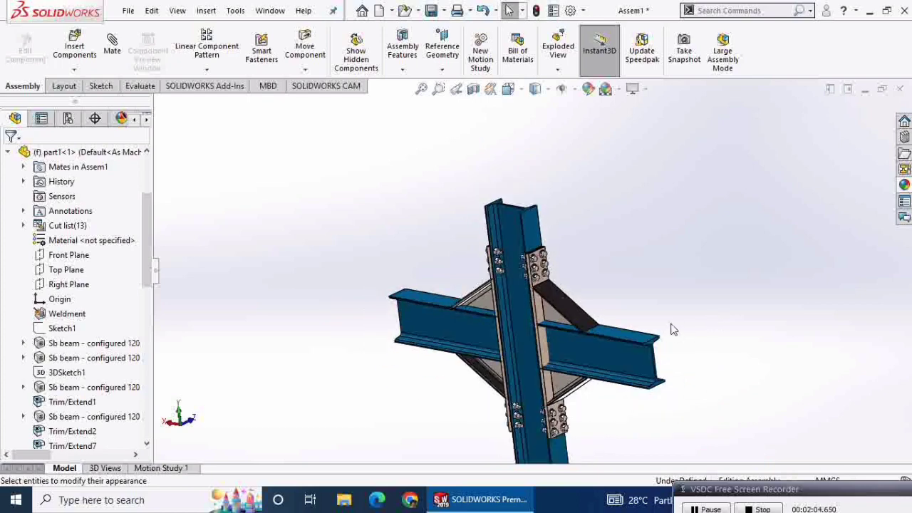
pyautogui.moveTo(672, 329); pyautogui.dragTo(678, 325, button='middle')
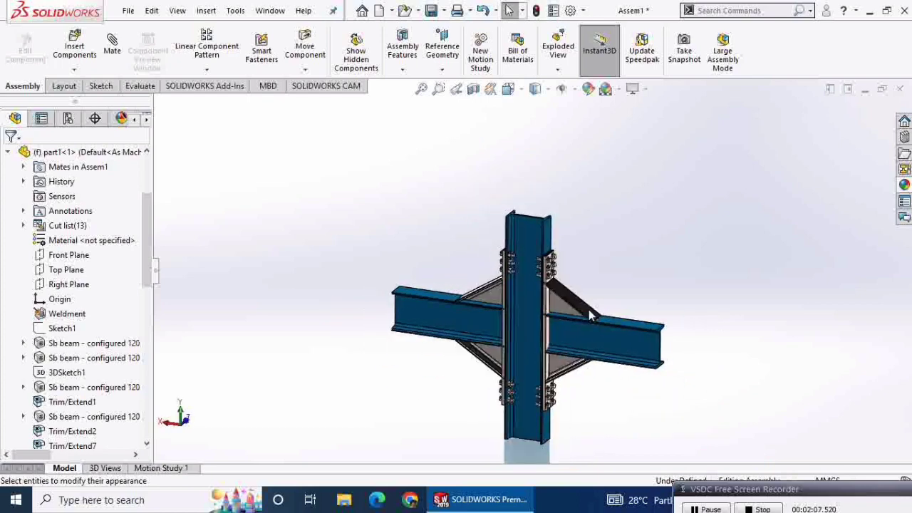
pyautogui.moveTo(567, 397); pyautogui.dragTo(543, 377, button='middle')
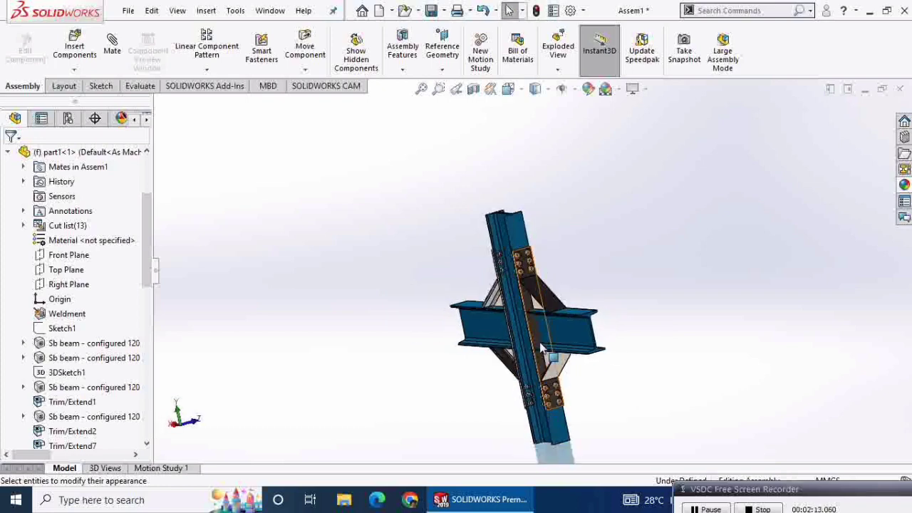
pyautogui.scroll(-1, 543, 349)
pyautogui.scroll(-3, 562, 389)
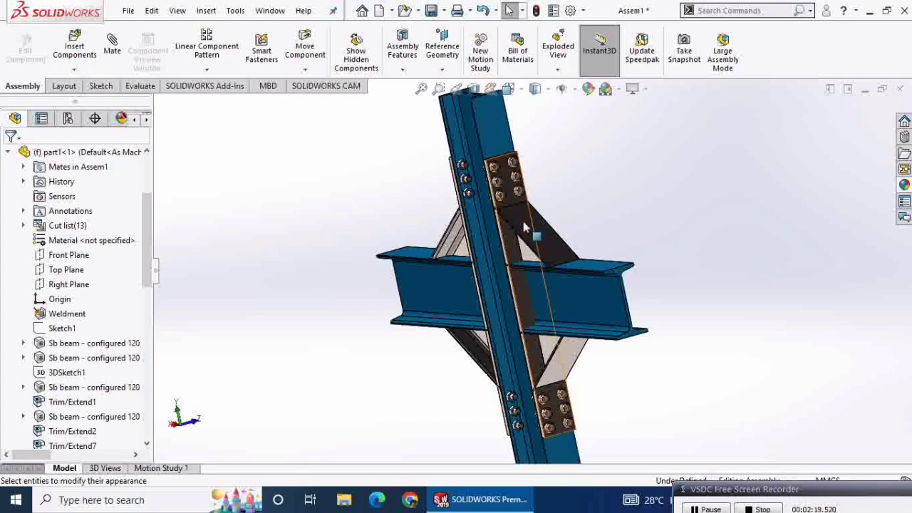
# Open part1 in its own window and start a Hole Wizard feature on the column.
pyautogui.rightClick(507, 189)
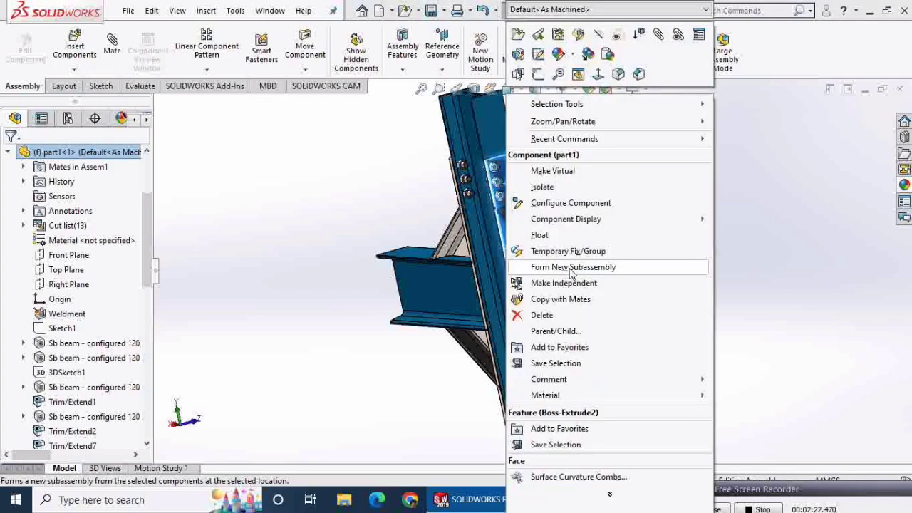
pyautogui.click(540, 162)
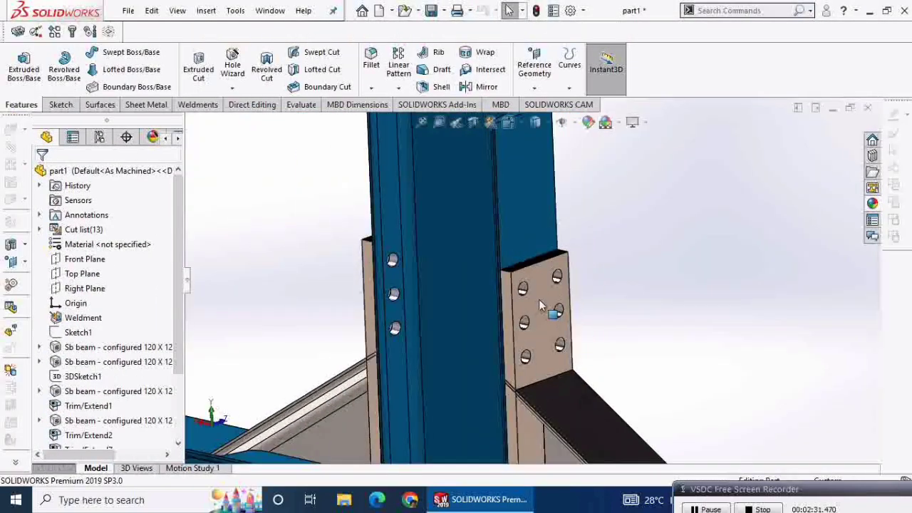
pyautogui.scroll(-3, 508, 205)
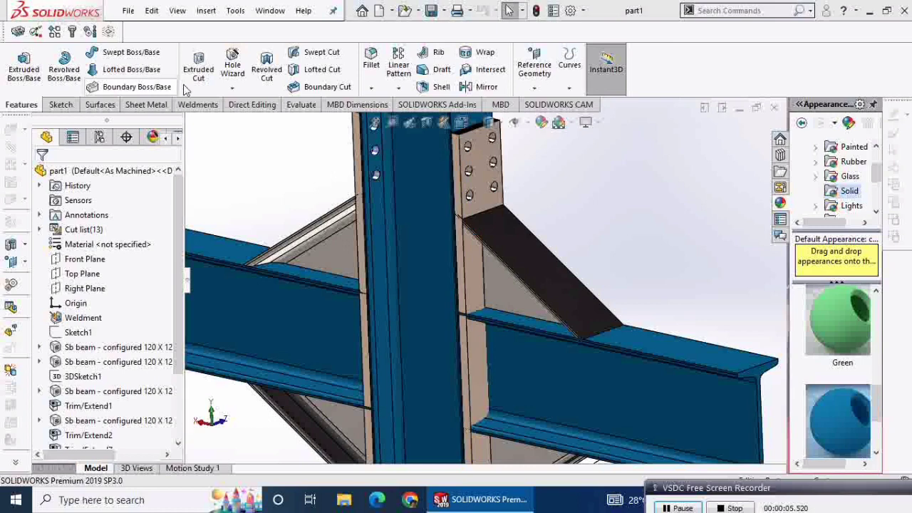
pyautogui.click(235, 68)
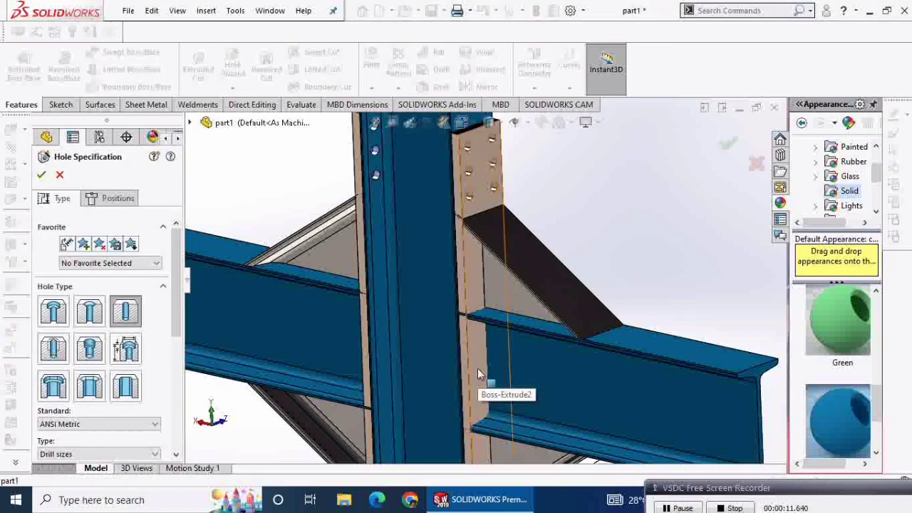
# Pick the beam face for hole positions, view it straight on, and place a second hole point.
pyautogui.click(114, 198)
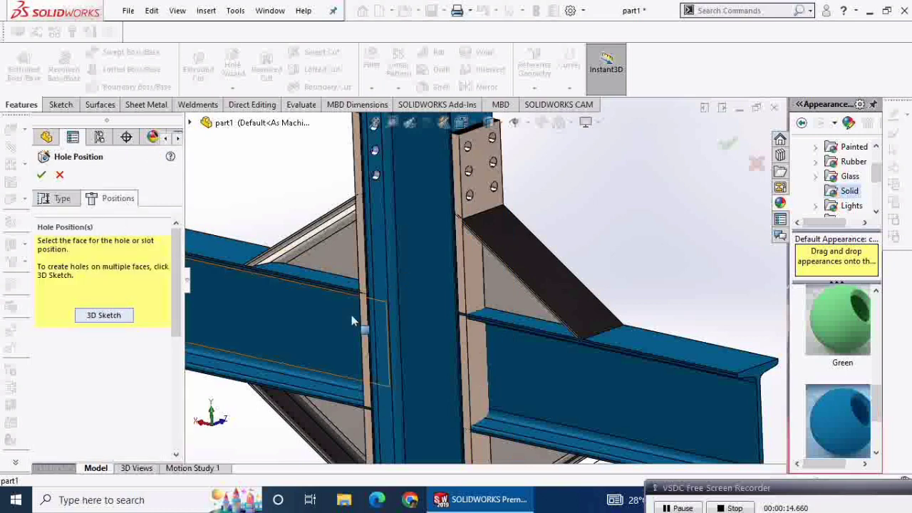
pyautogui.click(476, 366)
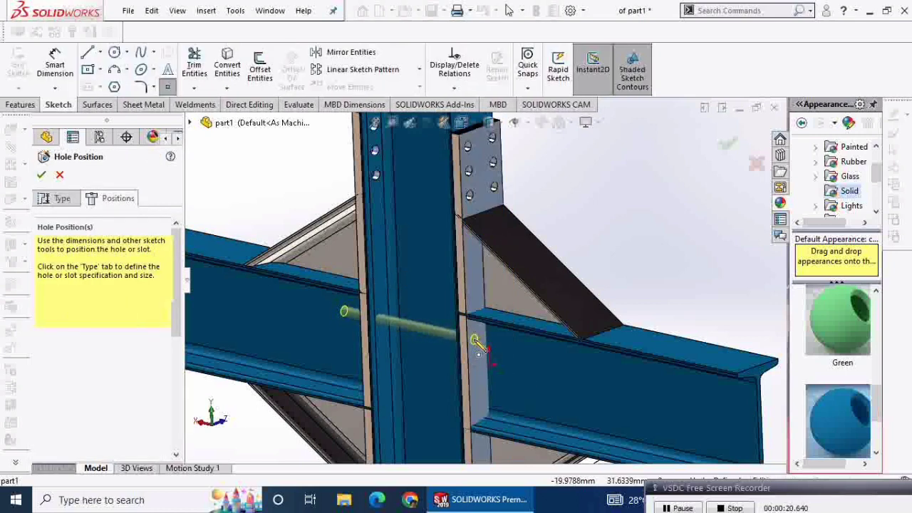
pyautogui.press('space')
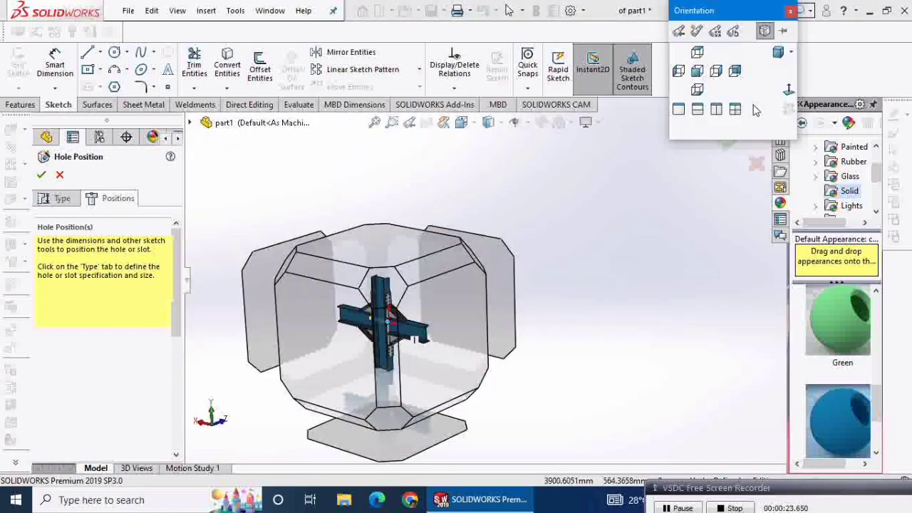
pyautogui.click(787, 92)
pyautogui.scroll(-2, 467, 281)
pyautogui.scroll(-2, 468, 281)
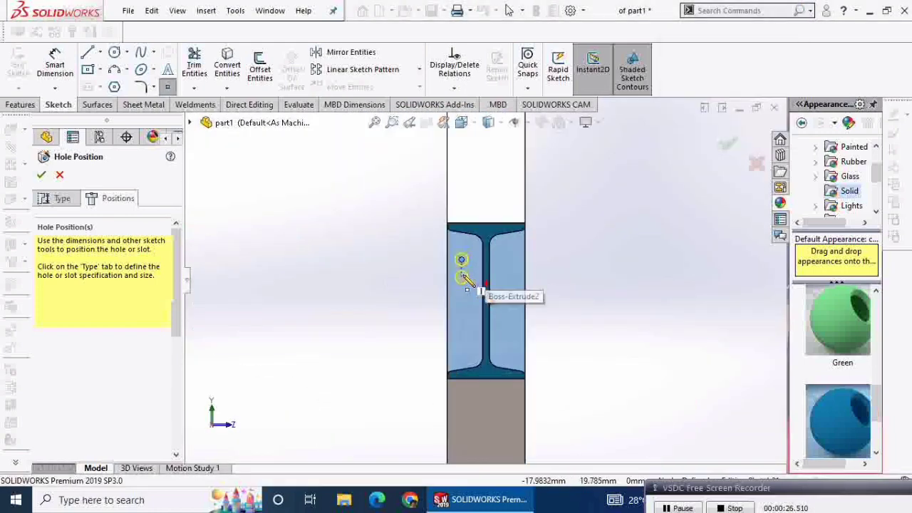
pyautogui.scroll(-2, 468, 281)
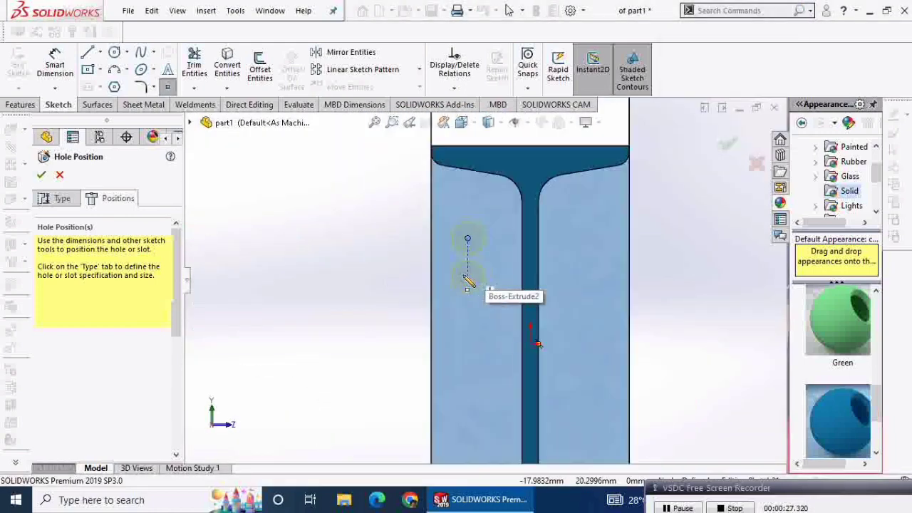
pyautogui.click(580, 239)
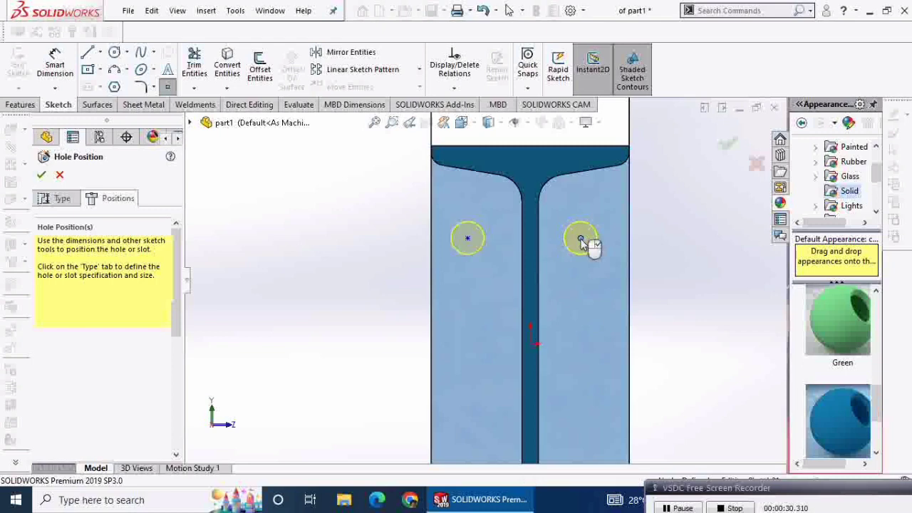
# Dimension the left hole centre 35 mm up from the centre point.
pyautogui.click(467, 237)
pyautogui.click(532, 346)
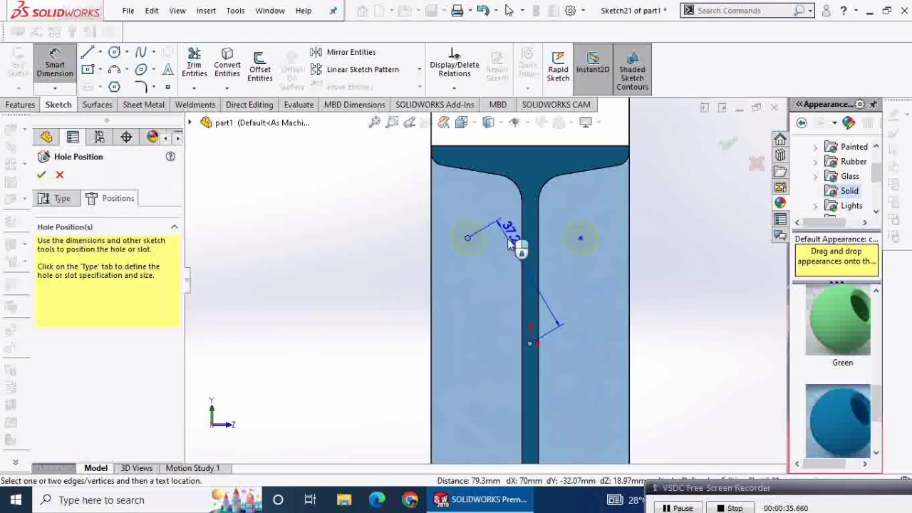
pyautogui.click(381, 314)
pyautogui.write('30')
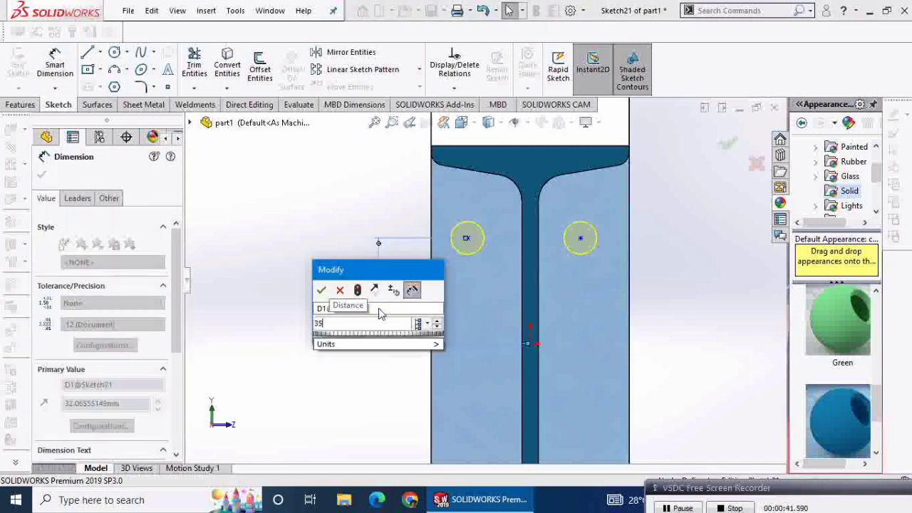
pyautogui.press('Return')
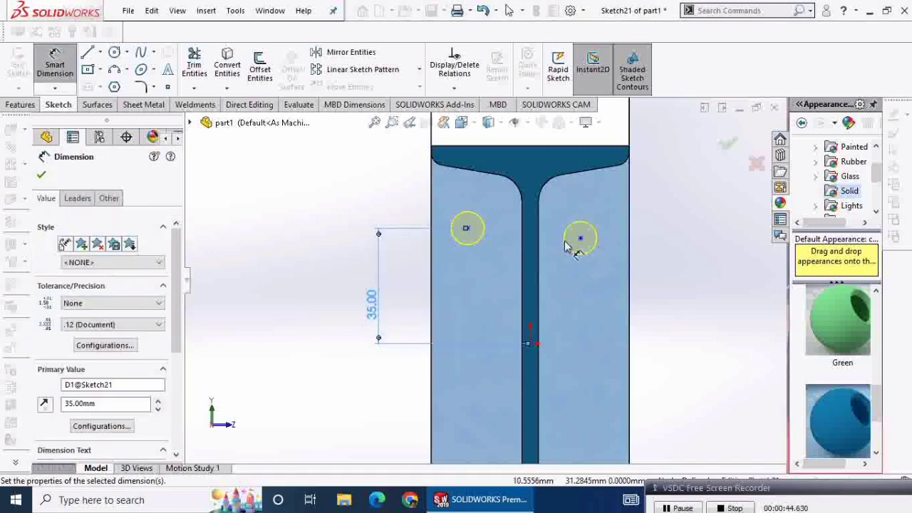
pyautogui.press('Escape')
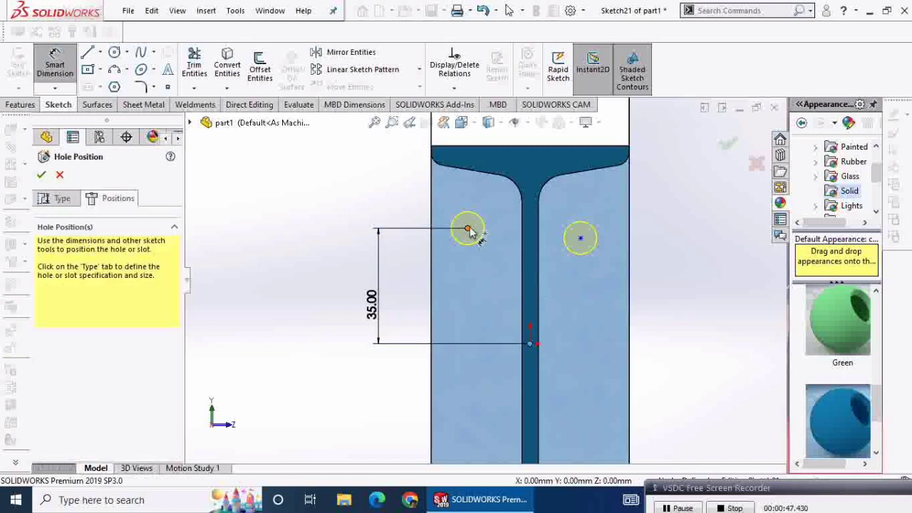
# Offset both hole centres 15 mm either side of the centre point.
pyautogui.click(467, 230)
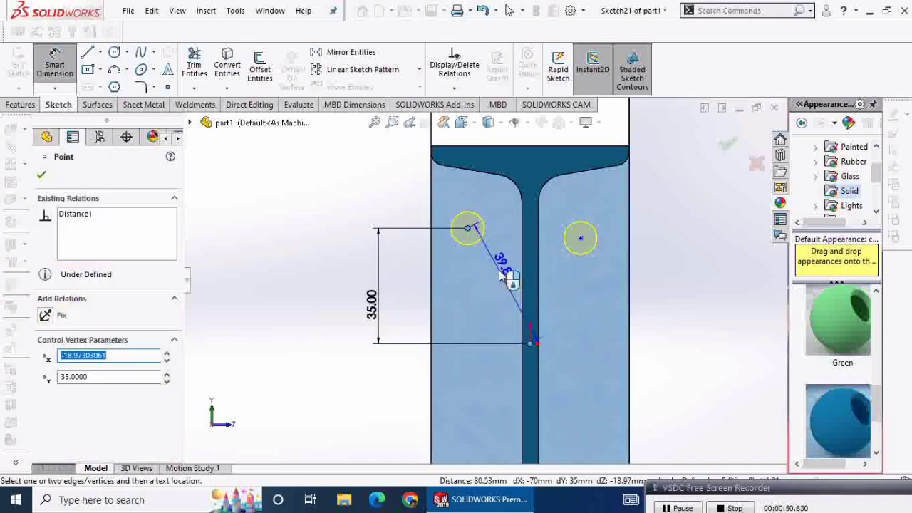
pyautogui.click(507, 401)
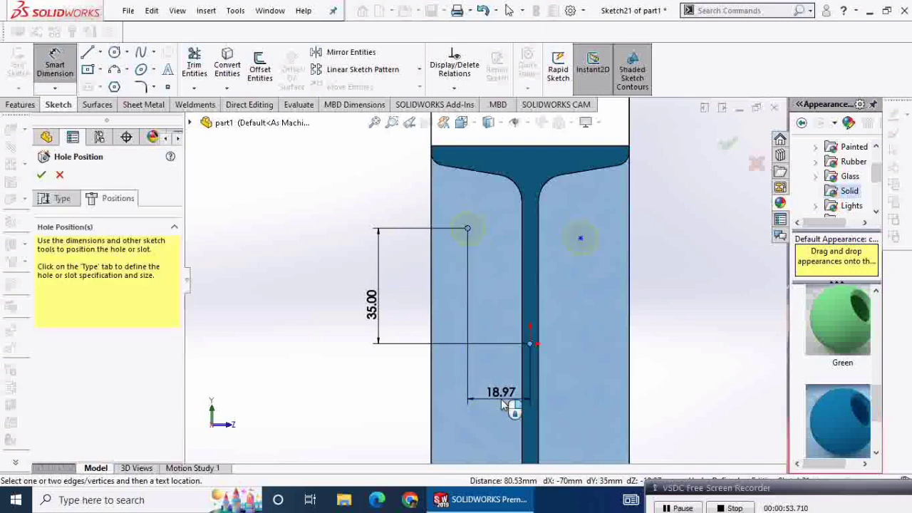
pyautogui.write('20')
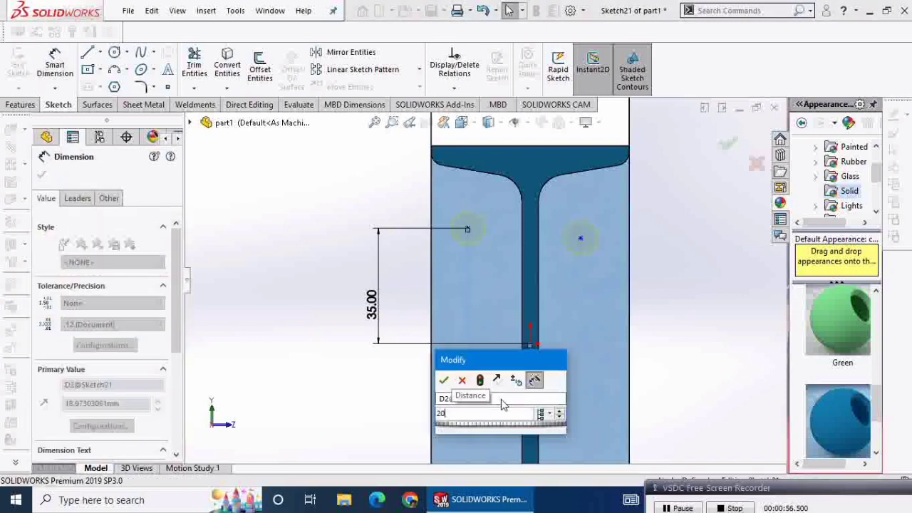
pyautogui.press('Return')
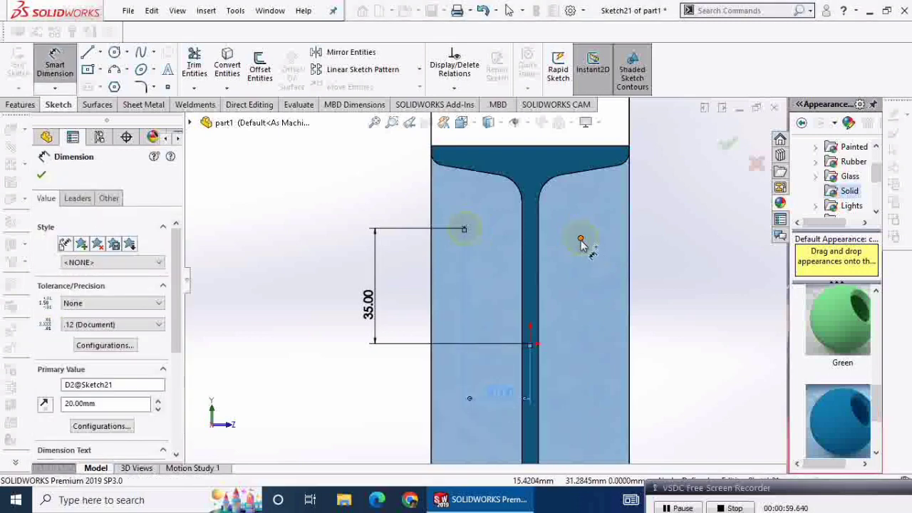
pyautogui.click(580, 241)
pyautogui.click(530, 344)
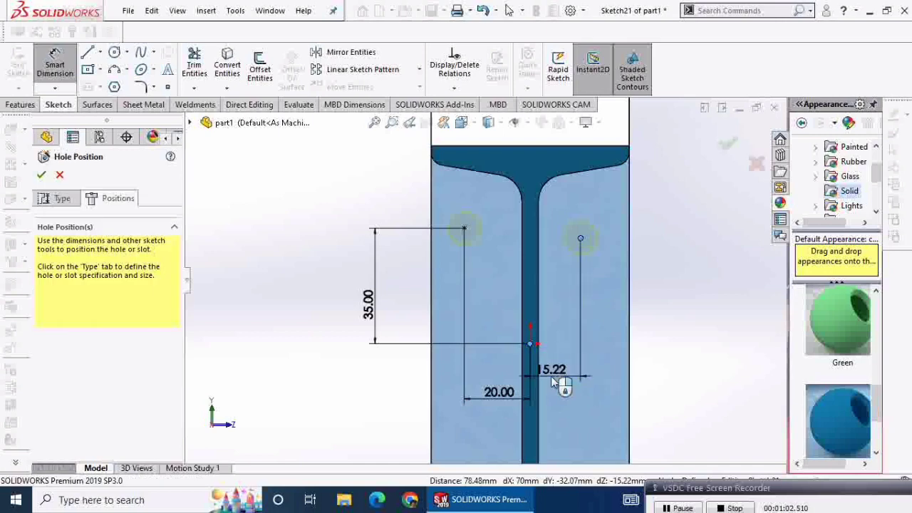
pyautogui.click(553, 383)
pyautogui.write('15')
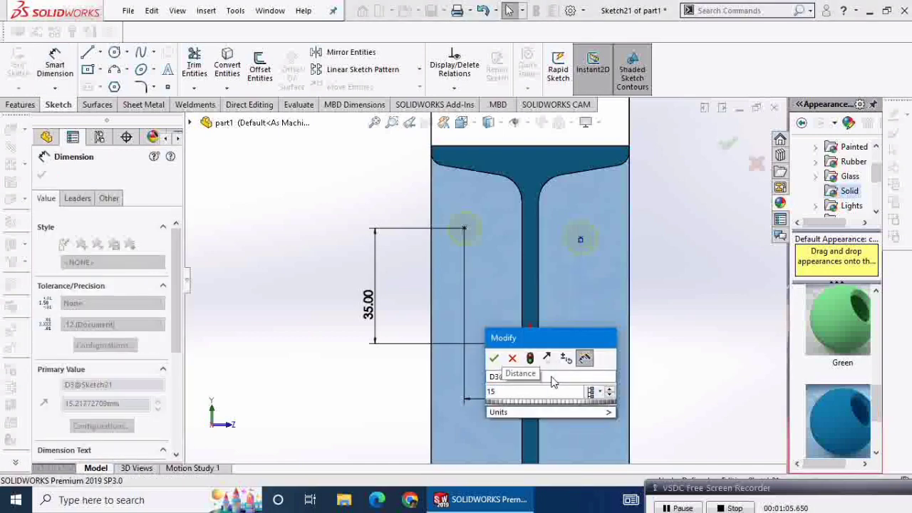
pyautogui.press('Return')
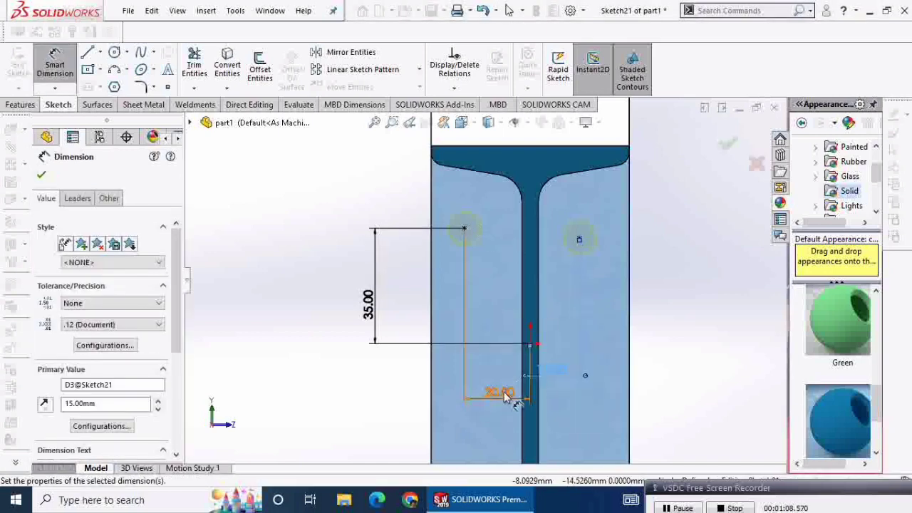
pyautogui.click(501, 396)
pyautogui.write('15')
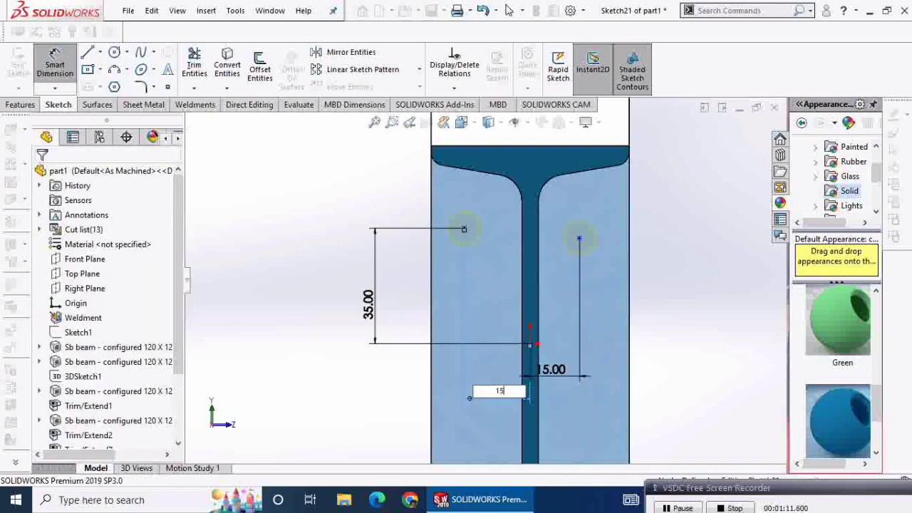
pyautogui.press('Return')
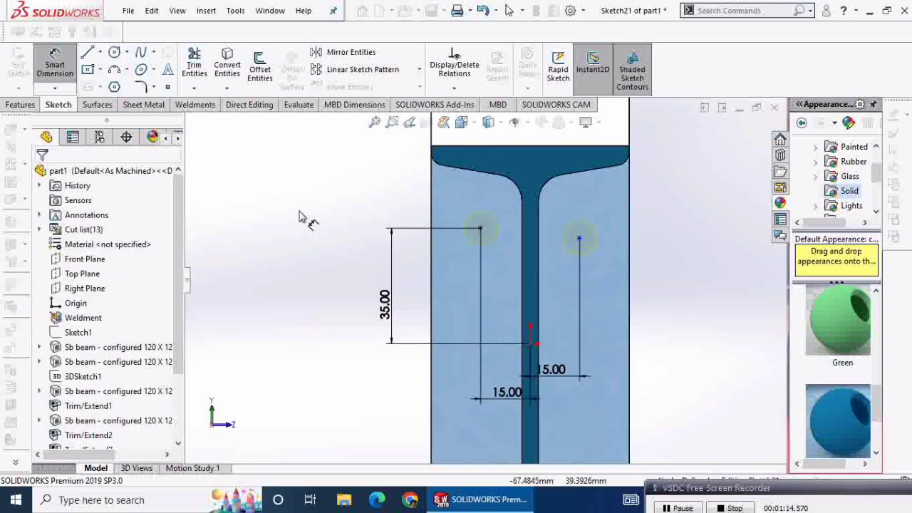
pyautogui.press('Escape')
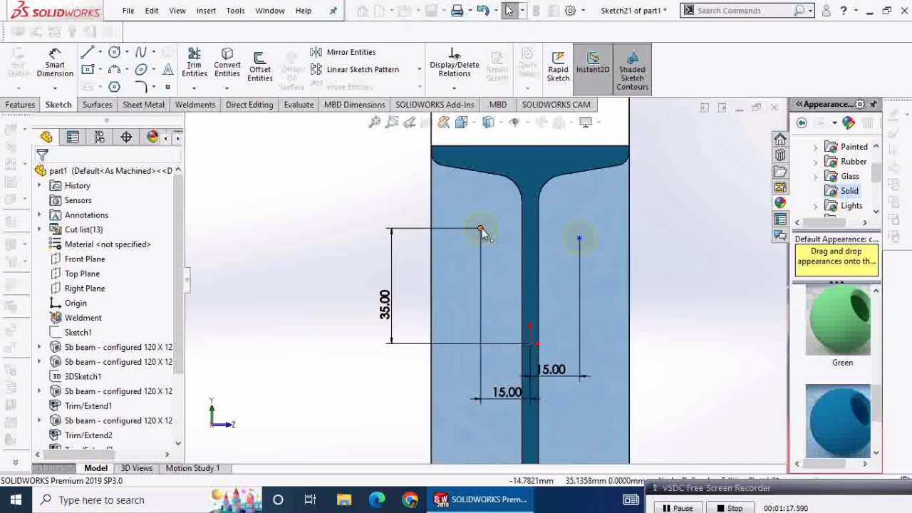
# Add a Horizontal relation between the two hole points.
pyautogui.click(481, 228)
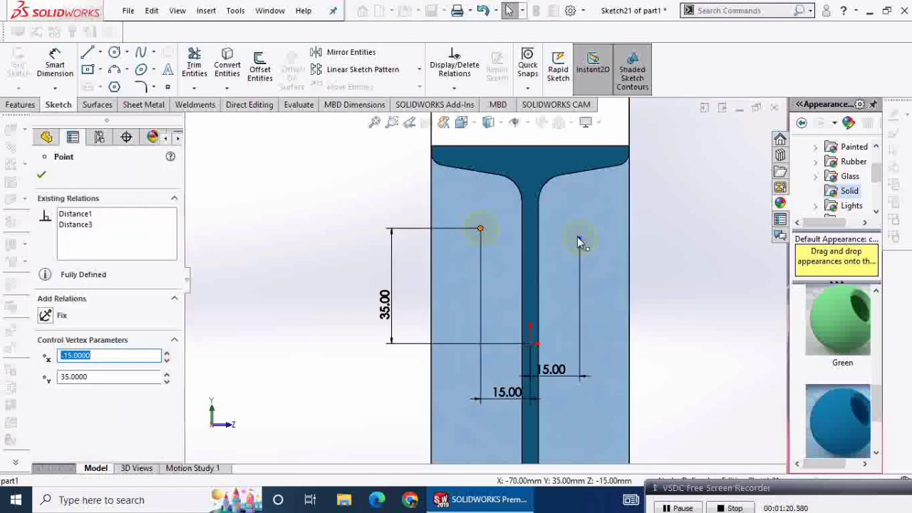
pyautogui.click(578, 238)
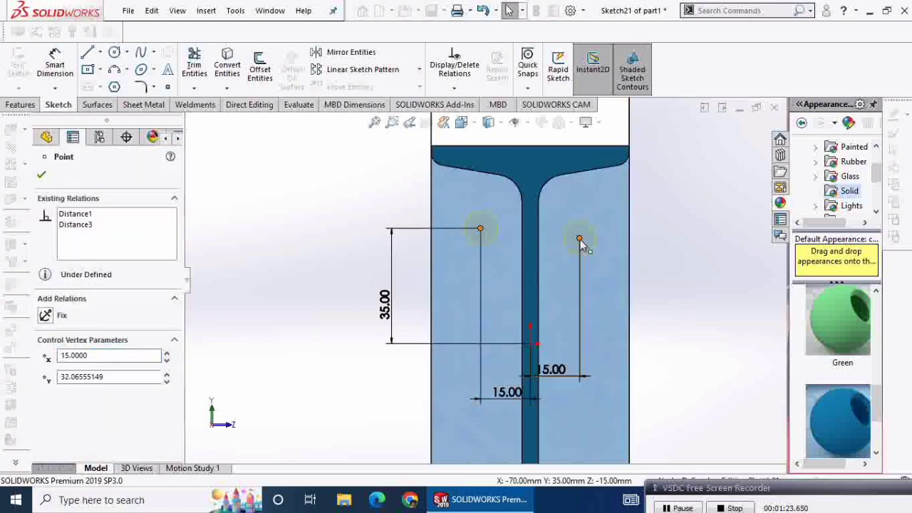
pyautogui.keyDown('ctrl'); pyautogui.click(580, 240); pyautogui.keyUp('ctrl')
pyautogui.click(645, 180)
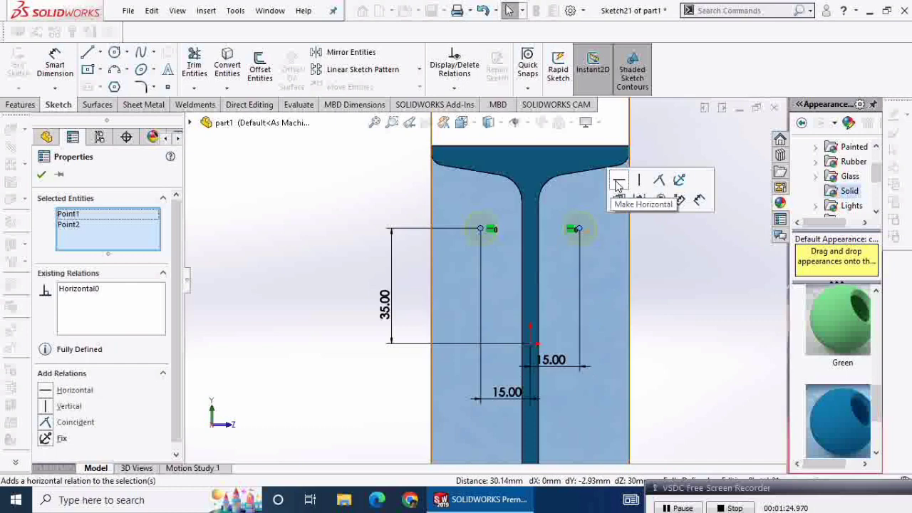
pyautogui.click(41, 175)
pyautogui.click(371, 71)
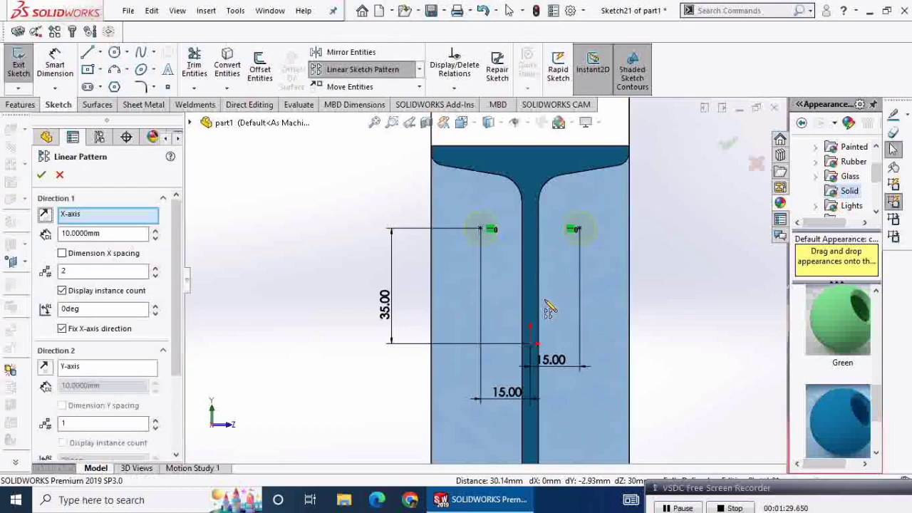
# Pattern both hole points along the web edge at 35 mm spacing and cut the six holes.
pyautogui.click(540, 301)
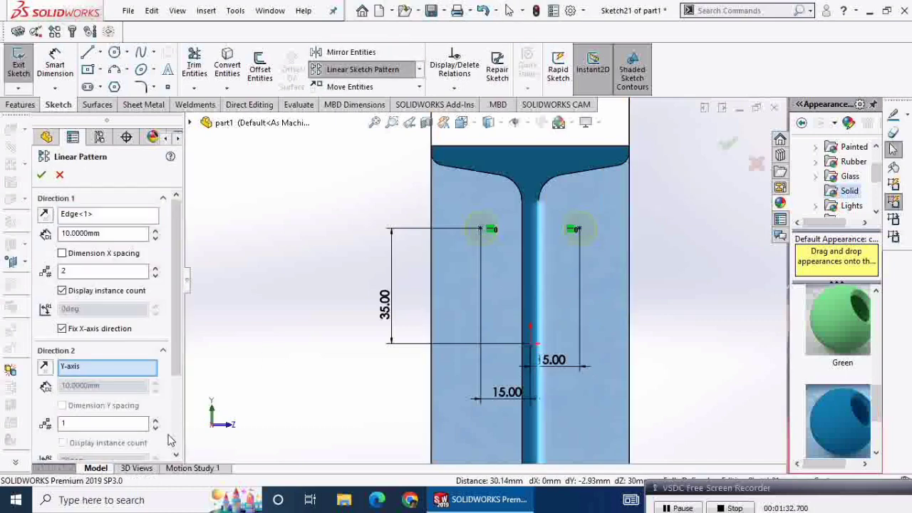
pyautogui.scroll(-3, 178, 428)
pyautogui.click(108, 414)
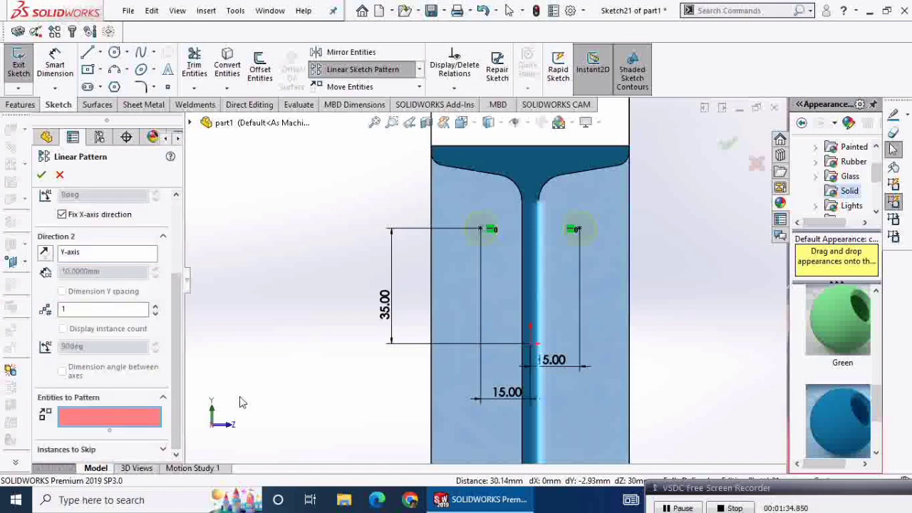
pyautogui.click(480, 230)
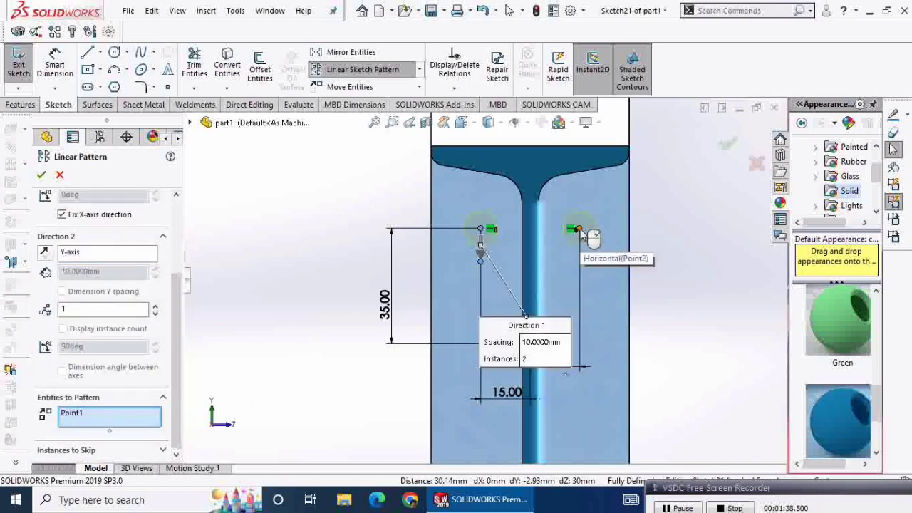
pyautogui.click(578, 230)
pyautogui.scroll(3, 164, 267)
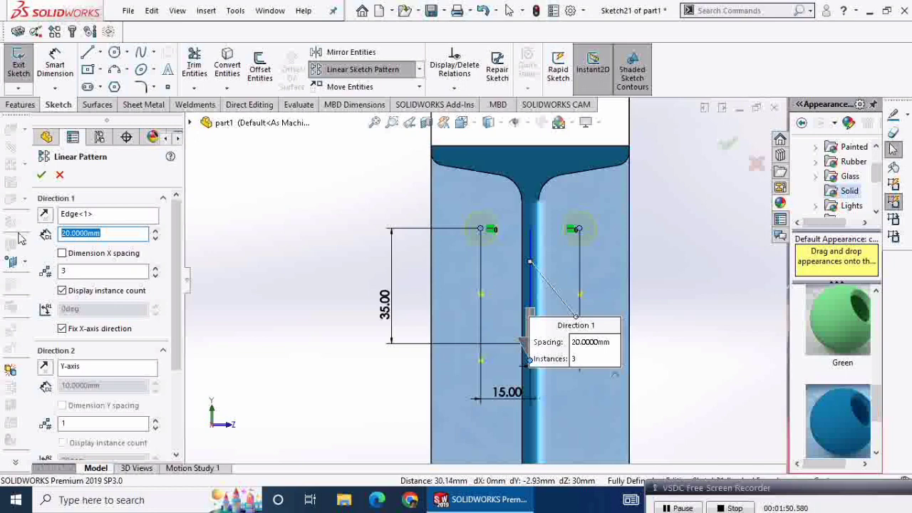
pyautogui.write('5')
pyautogui.press('Return')
pyautogui.press('z')
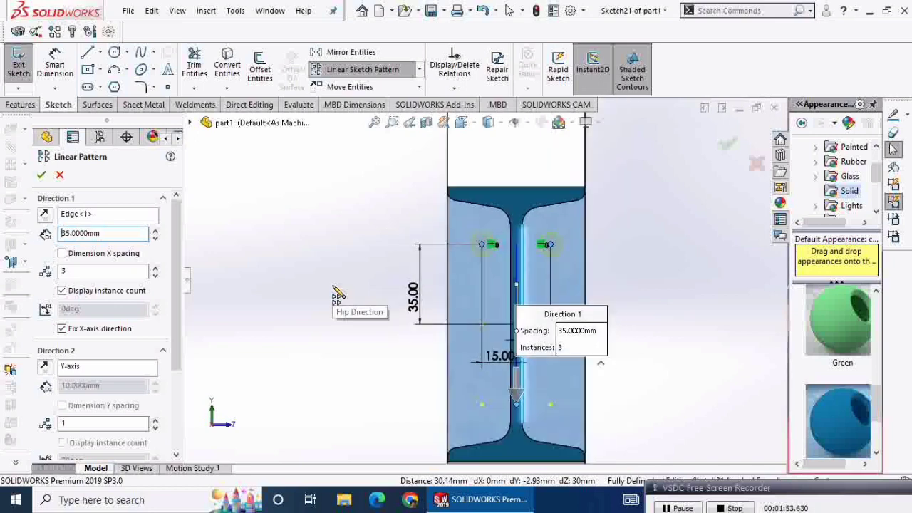
pyautogui.click(41, 174)
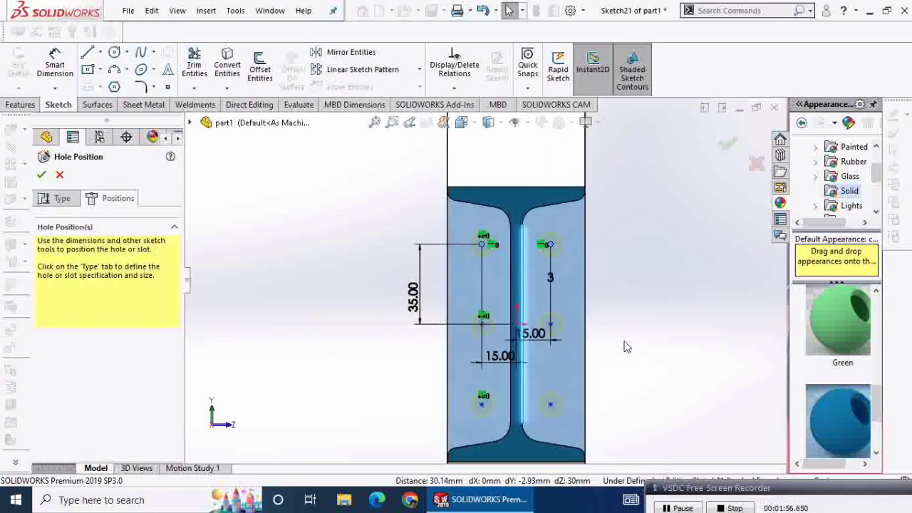
pyautogui.click(42, 175)
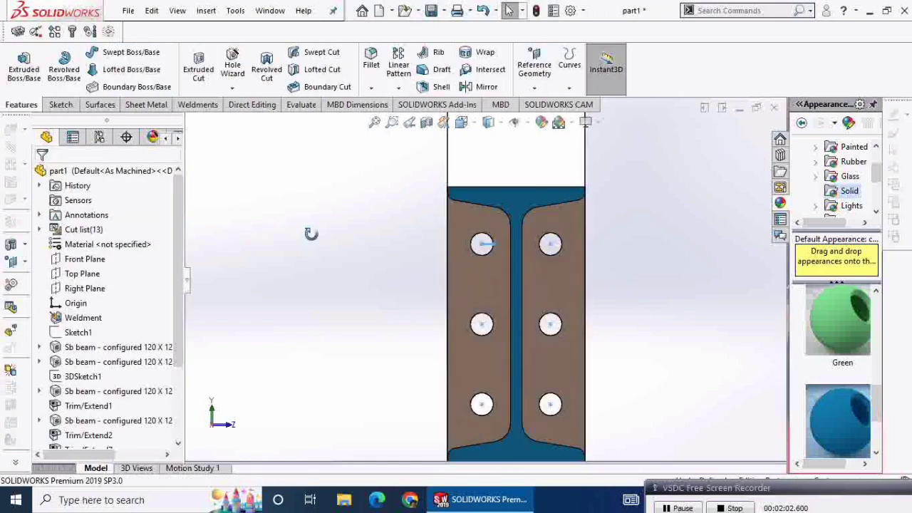
# Save part1, rebuild Assem1 with the new holes, and open the Design Library.
pyautogui.scroll(4, 605, 210)
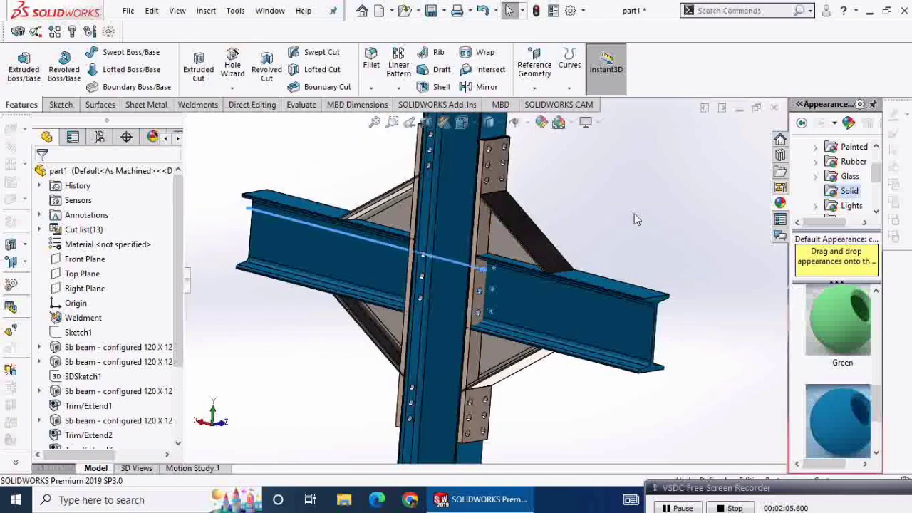
pyautogui.click(431, 11)
pyautogui.moveTo(479, 500)
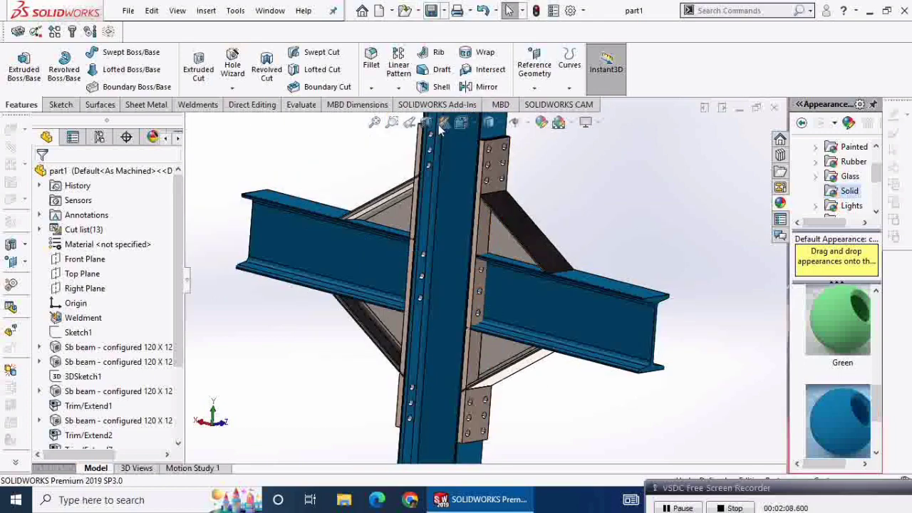
pyautogui.click(436, 464)
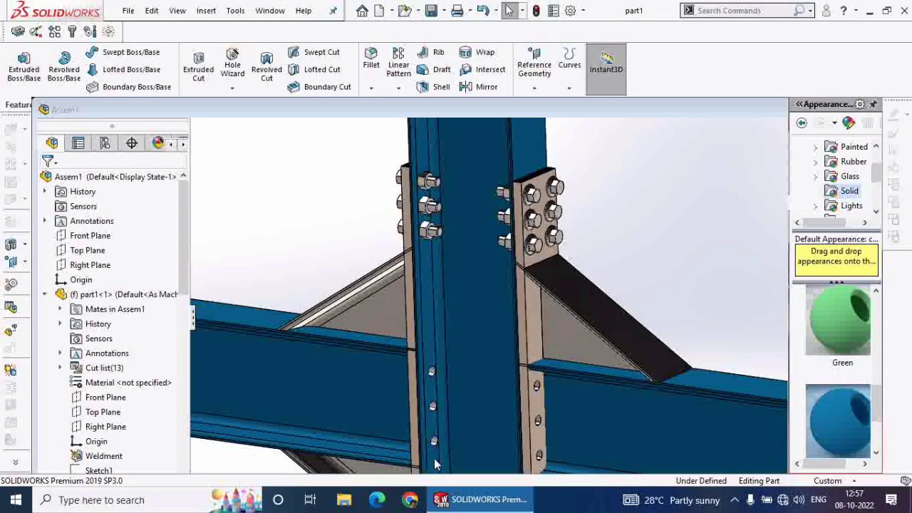
pyautogui.press('Return')
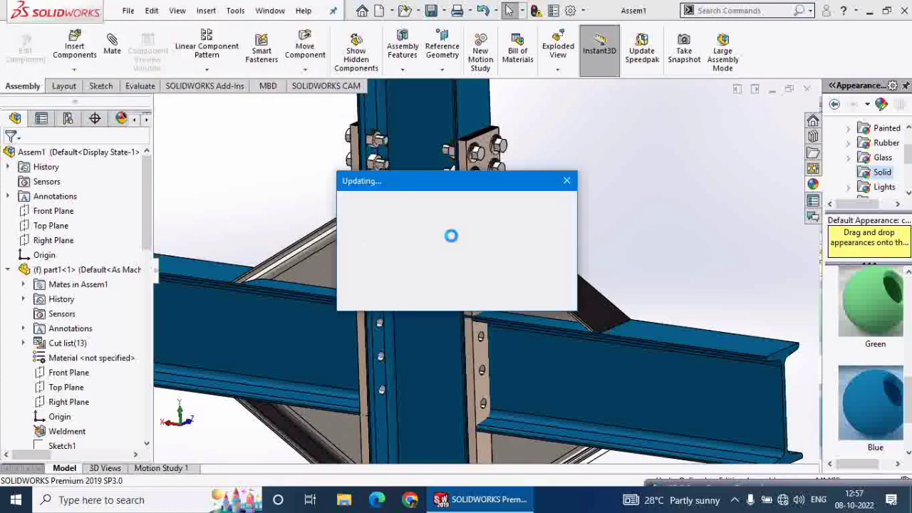
pyautogui.scroll(-2, 489, 306)
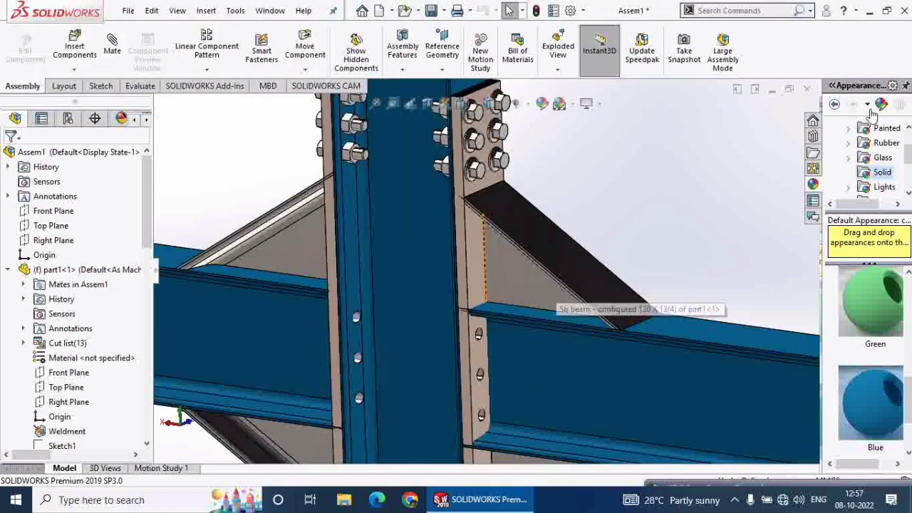
pyautogui.click(813, 136)
# Browse Toolbox to ANSI Metric > Bolts and Screws > Hex Head.
pyautogui.click(858, 142)
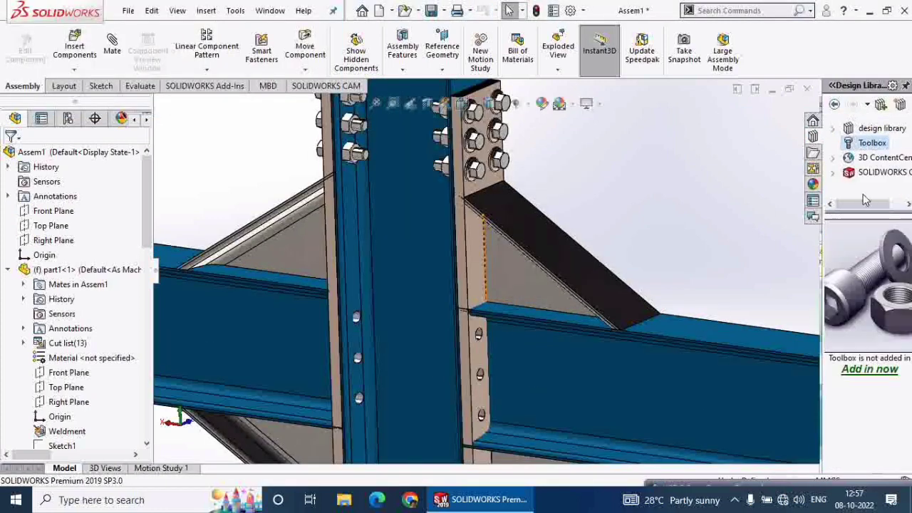
pyautogui.click(865, 370)
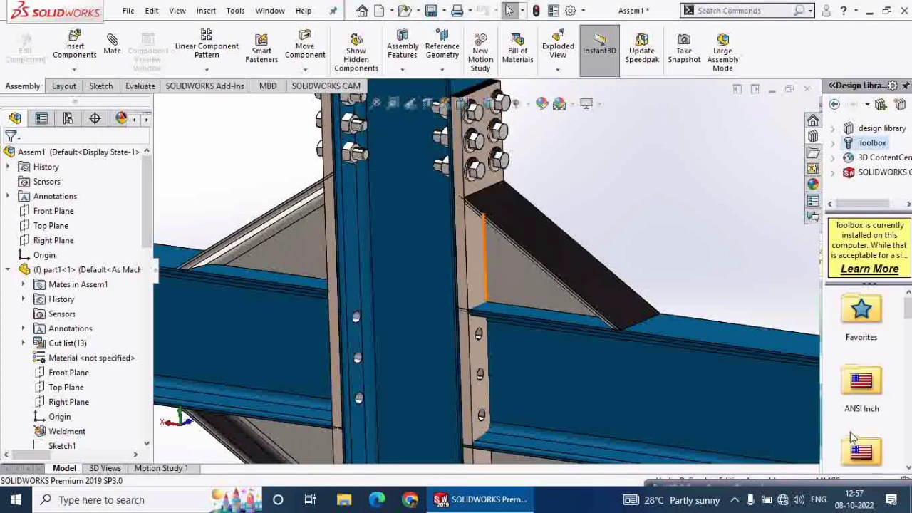
pyautogui.doubleClick(858, 449)
pyautogui.doubleClick(866, 374)
pyautogui.doubleClick(863, 374)
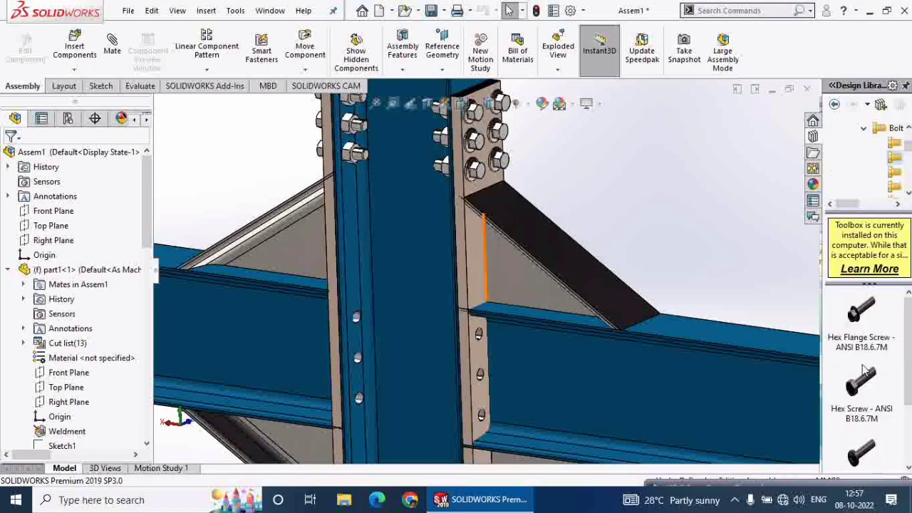
pyautogui.click(836, 106)
pyautogui.doubleClick(862, 308)
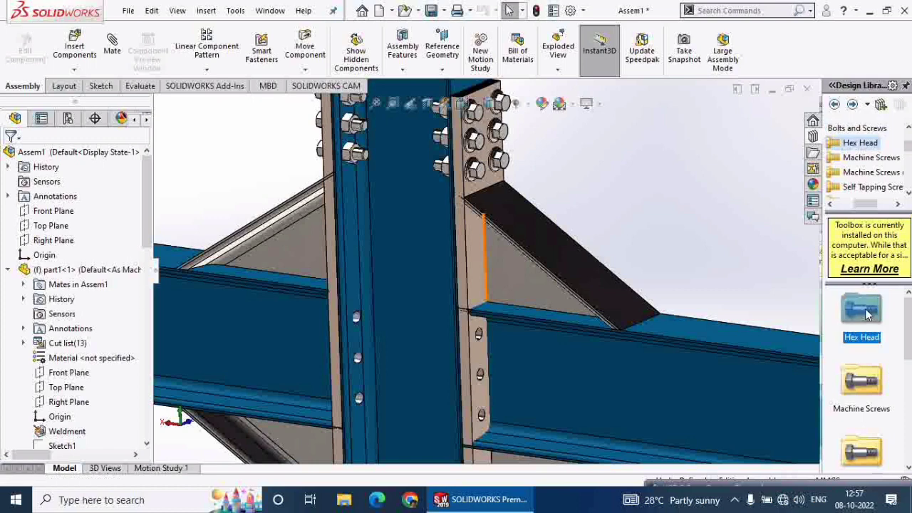
pyautogui.scroll(-2, 858, 399)
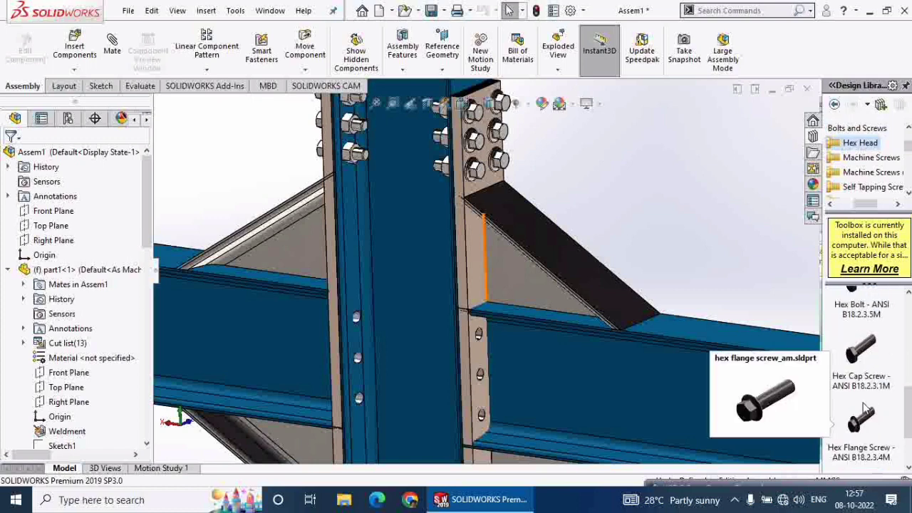
pyautogui.scroll(-3, 499, 385)
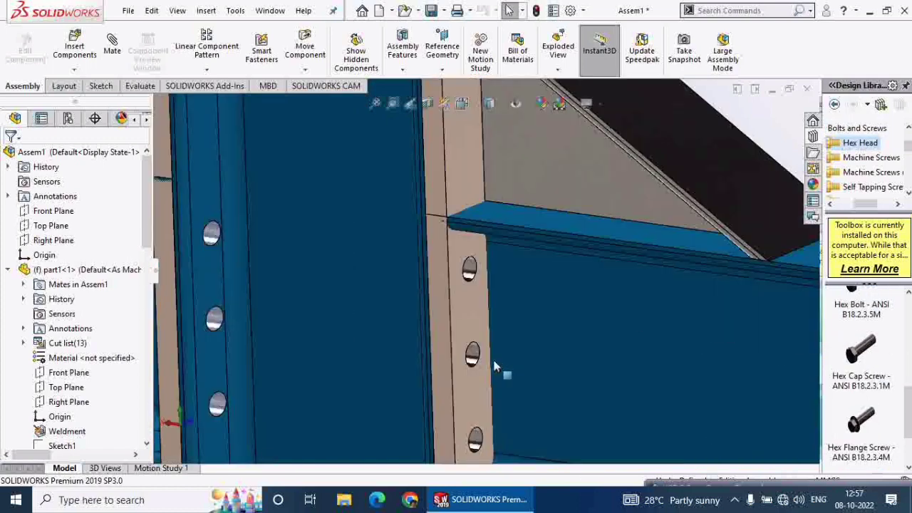
# Insert an M10 Hex Flange Screw, 30 mm long, into the upper plate hole.
pyautogui.moveTo(855, 428); pyautogui.dragTo(474, 276)
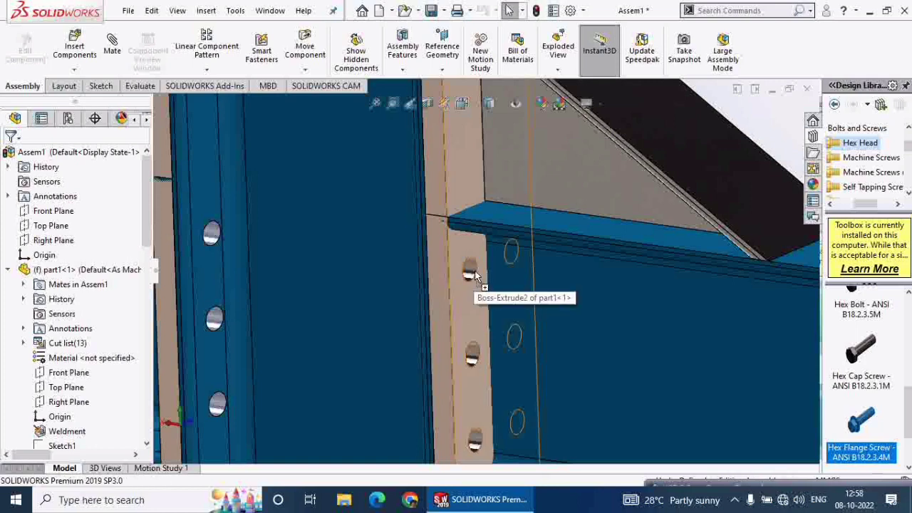
pyautogui.moveTo(475, 274); pyautogui.dragTo(476, 277)
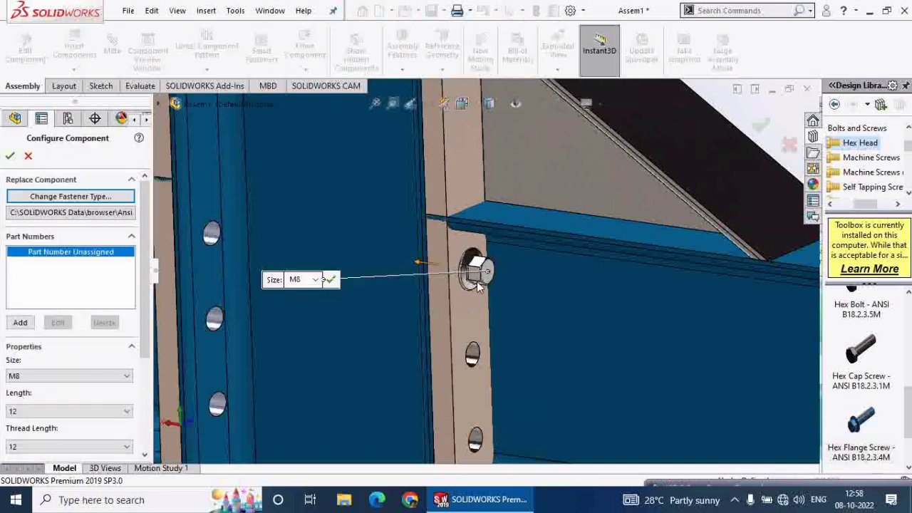
pyautogui.click(315, 279)
pyautogui.click(310, 318)
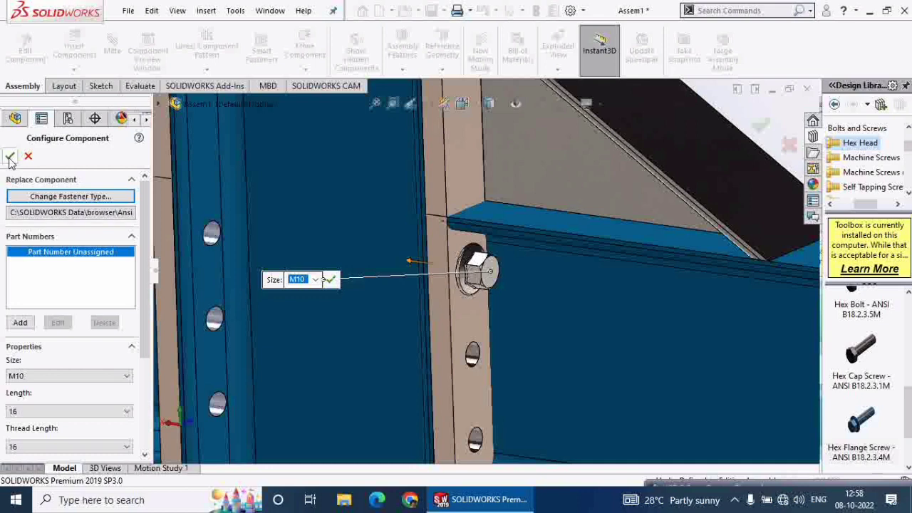
pyautogui.click(78, 411)
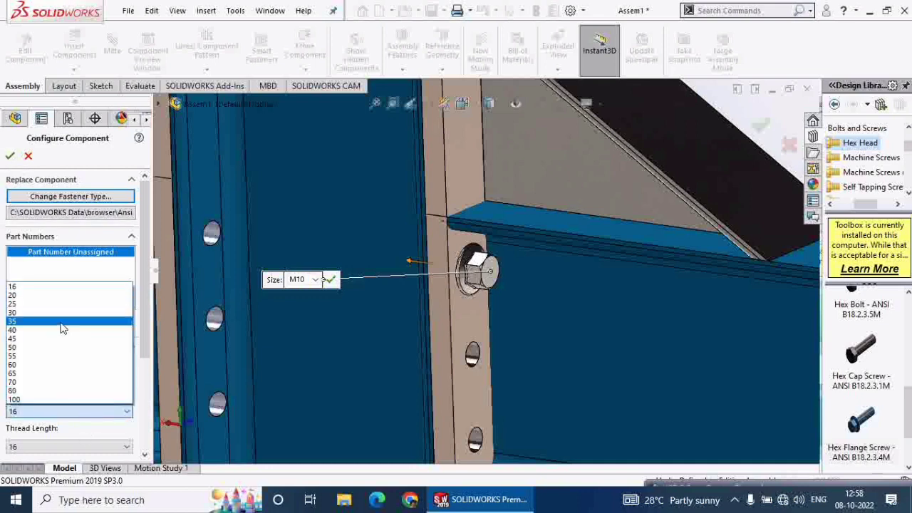
pyautogui.click(62, 322)
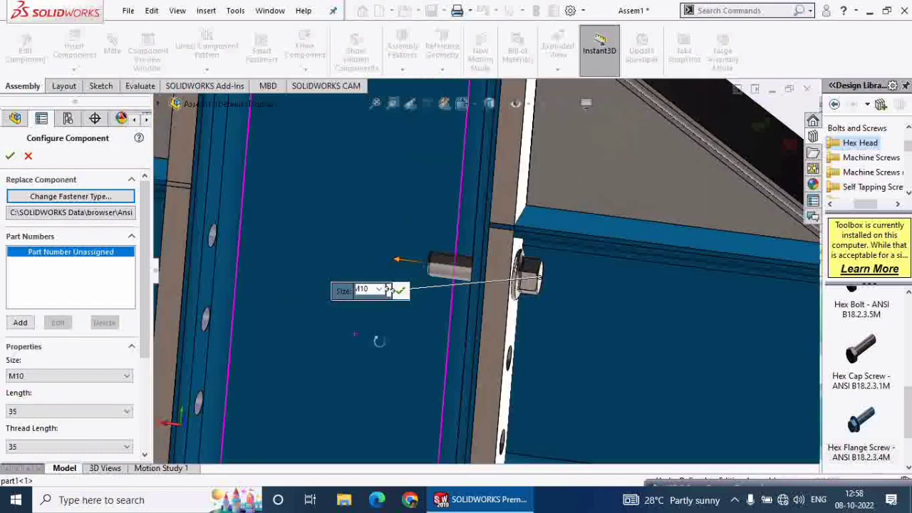
pyautogui.click(43, 416)
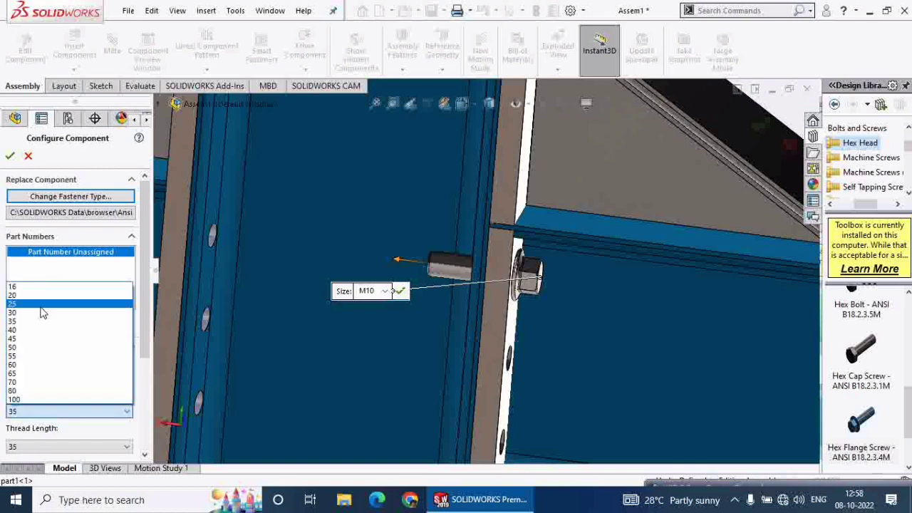
pyautogui.click(42, 311)
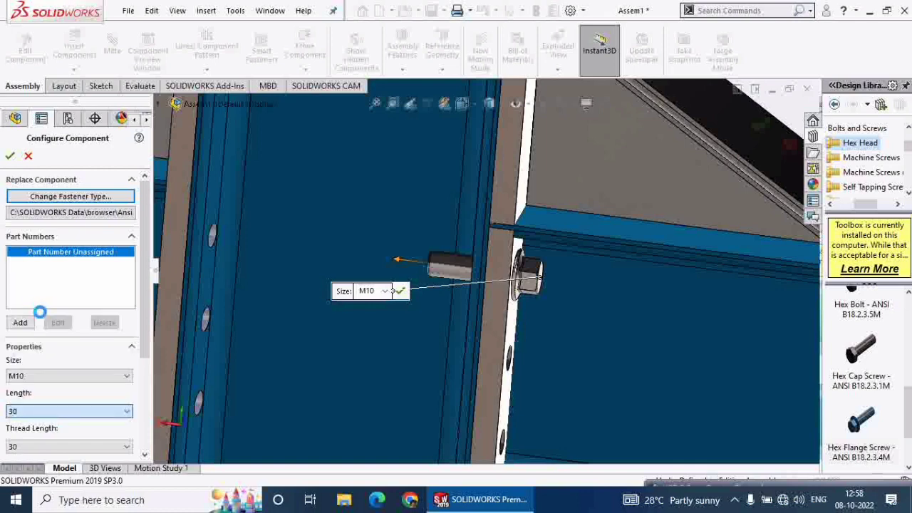
pyautogui.click(10, 156)
# Place matching screws in the middle and lower holes and finish inserting.
pyautogui.click(510, 360)
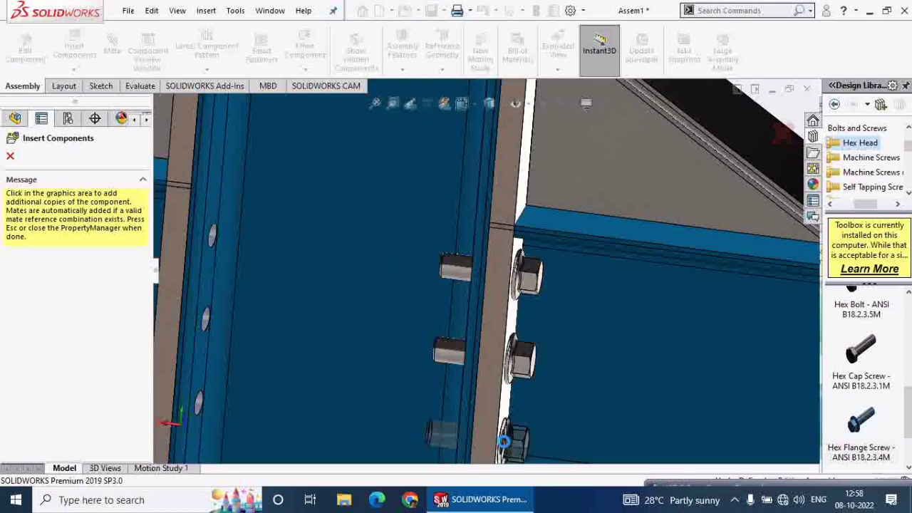
pyautogui.click(509, 436)
pyautogui.moveTo(554, 437)
pyautogui.mouseDown(button='middle')
pyautogui.moveTo(453, 357)
pyautogui.moveTo(558, 283)
pyautogui.mouseUp(button='middle')
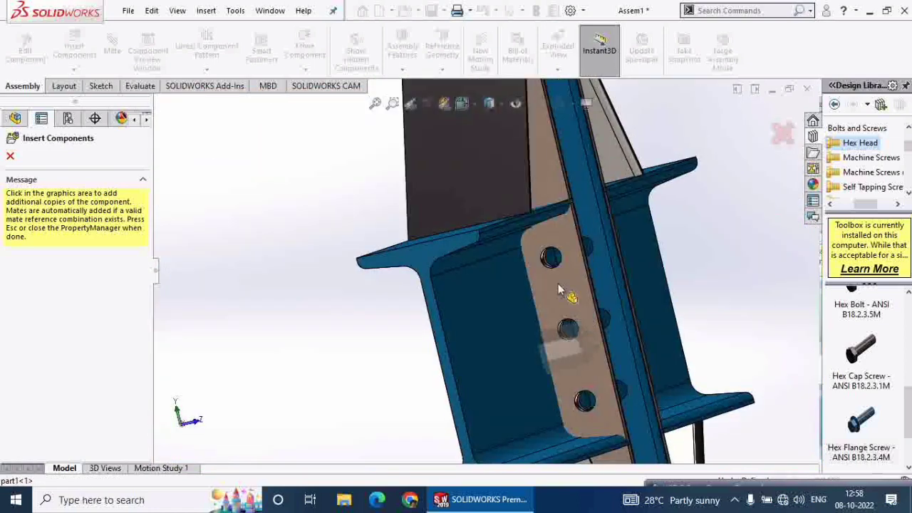
pyautogui.click(12, 158)
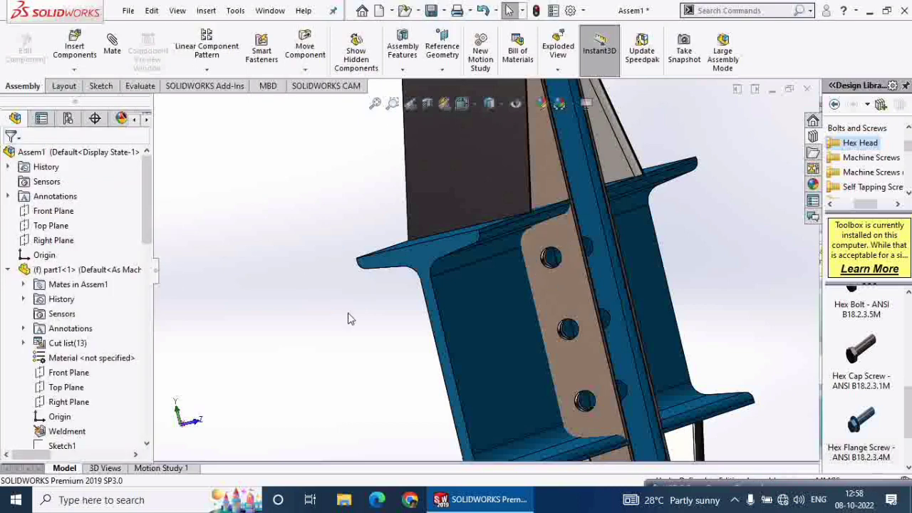
# Browse the Design Library Toolbox to the Nuts > Hex Nuts folder.
pyautogui.moveTo(350, 316)
pyautogui.mouseDown(button='middle')
pyautogui.moveTo(399, 299)
pyautogui.moveTo(688, 369)
pyautogui.mouseUp(button='middle')
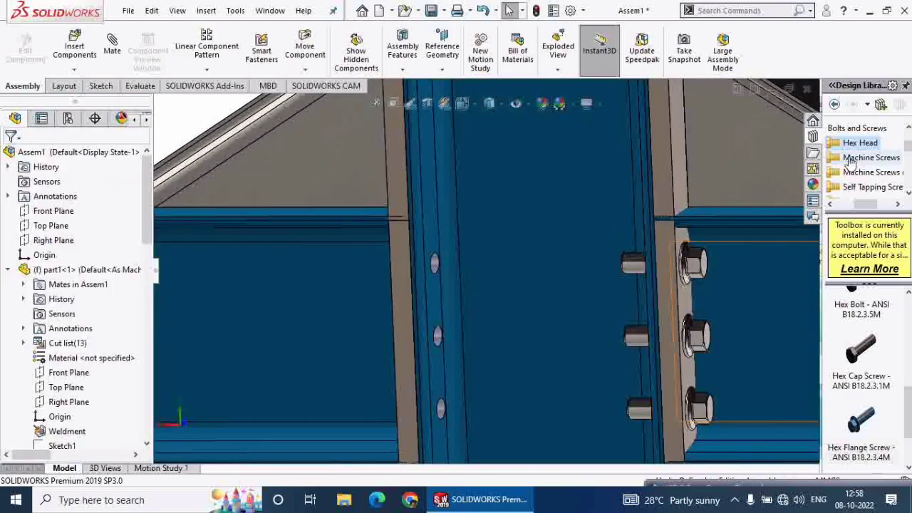
pyautogui.click(840, 129)
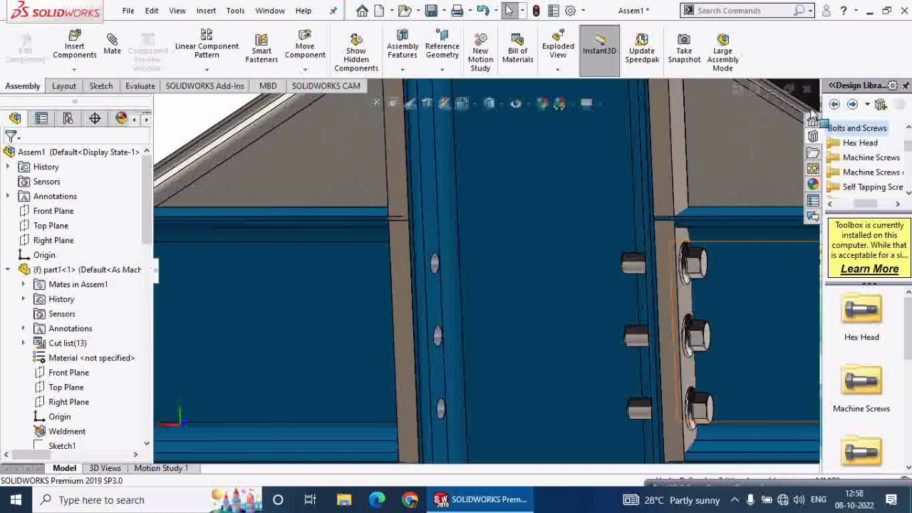
pyautogui.click(835, 104)
pyautogui.doubleClick(871, 448)
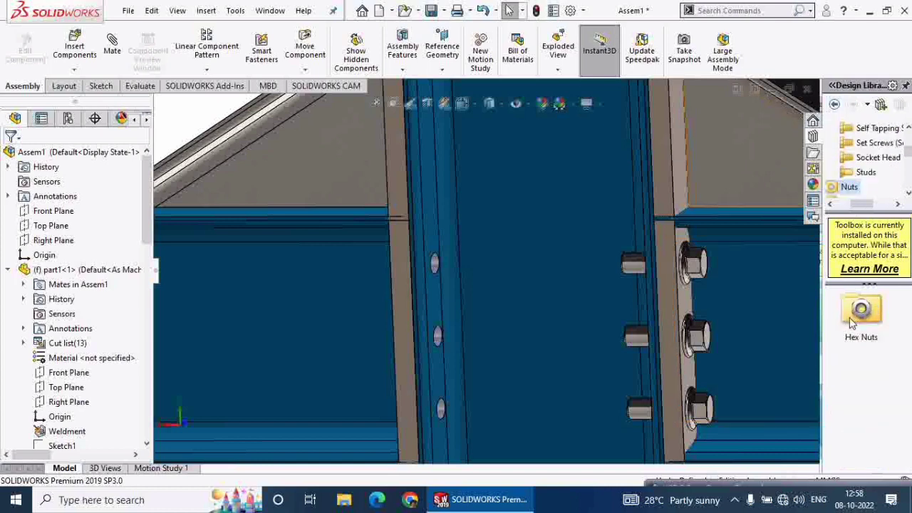
pyautogui.doubleClick(850, 322)
pyautogui.scroll(-2, 858, 442)
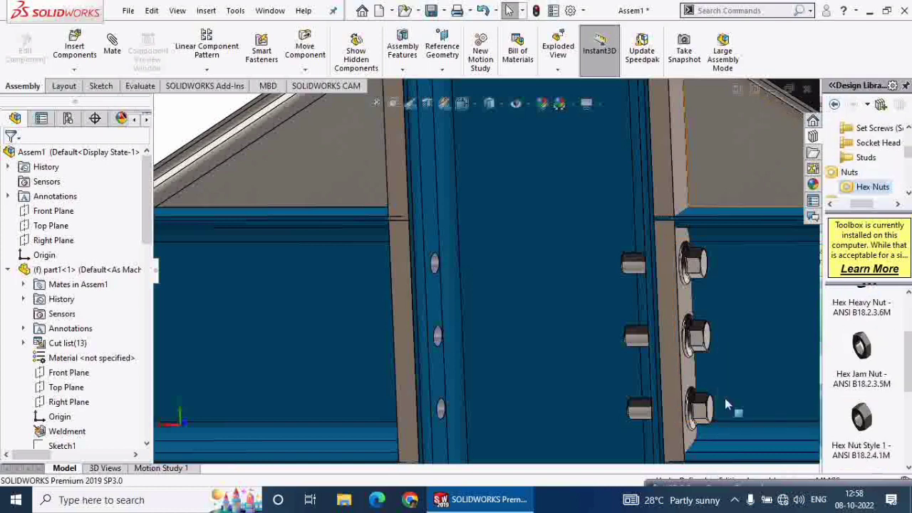
# Place M10 Hex Nut Style 1 nuts on the top, middle and bottom screw ends.
pyautogui.moveTo(726, 405); pyautogui.dragTo(705, 371, button='middle')
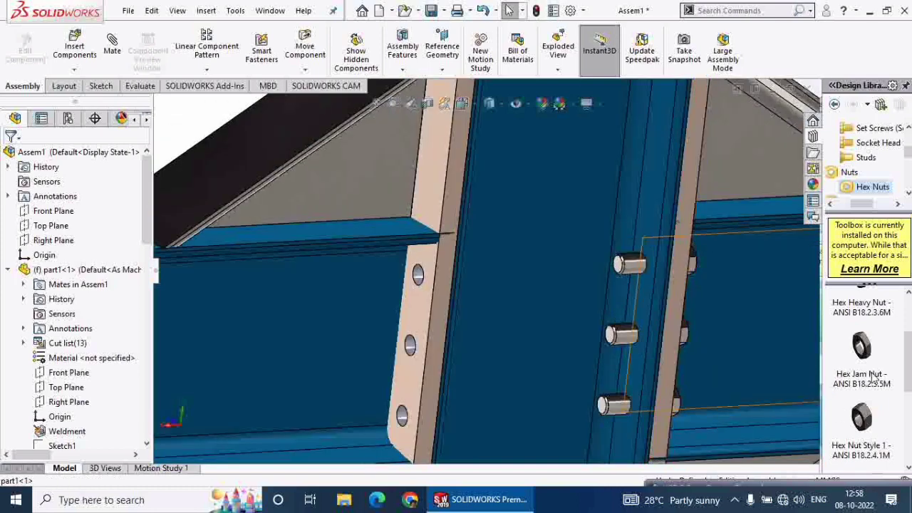
pyautogui.moveTo(862, 421); pyautogui.dragTo(637, 269)
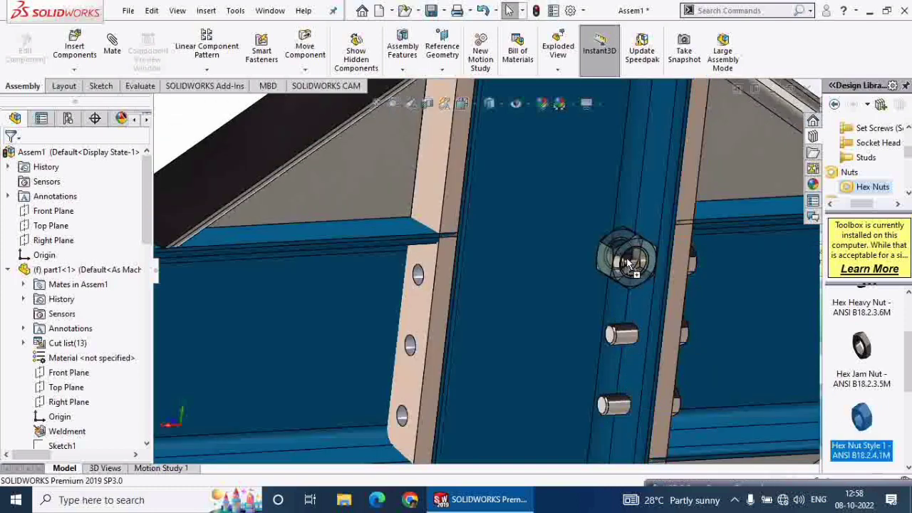
pyautogui.moveTo(637, 269); pyautogui.dragTo(630, 265)
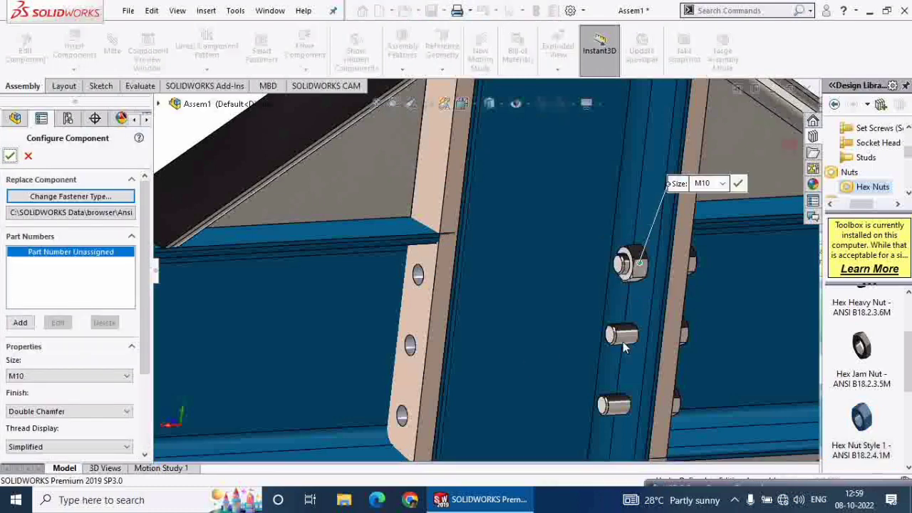
pyautogui.press('Return')
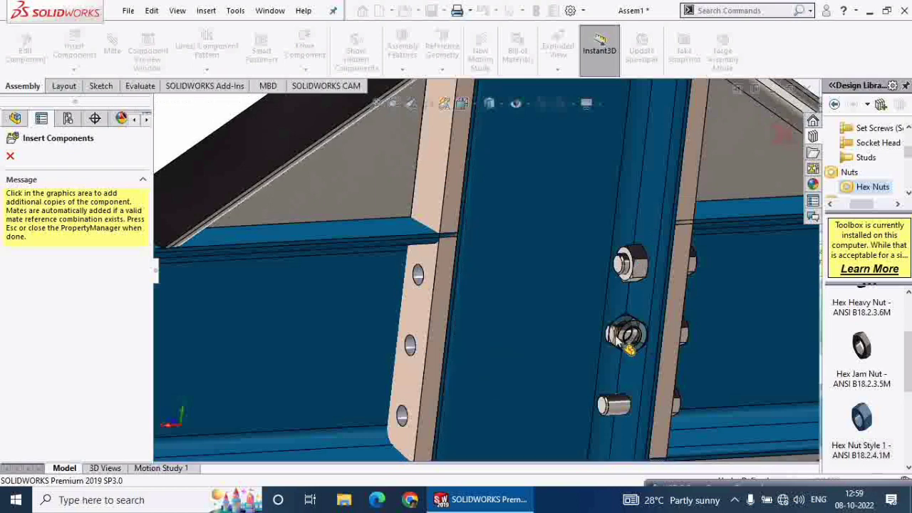
pyautogui.click(627, 342)
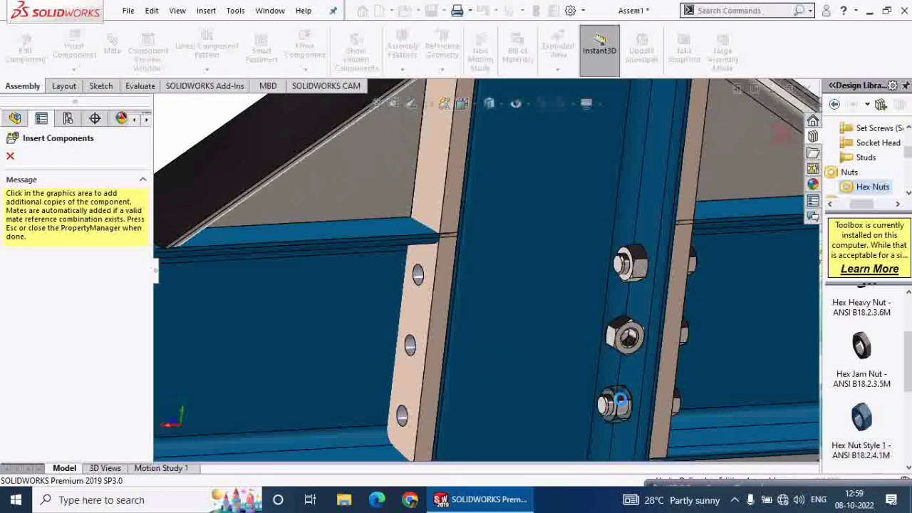
pyautogui.click(622, 404)
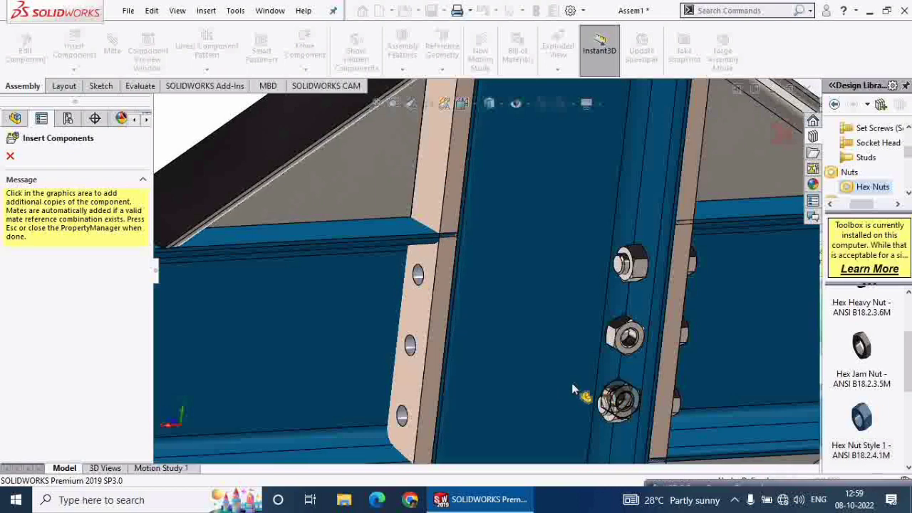
pyautogui.click(9, 156)
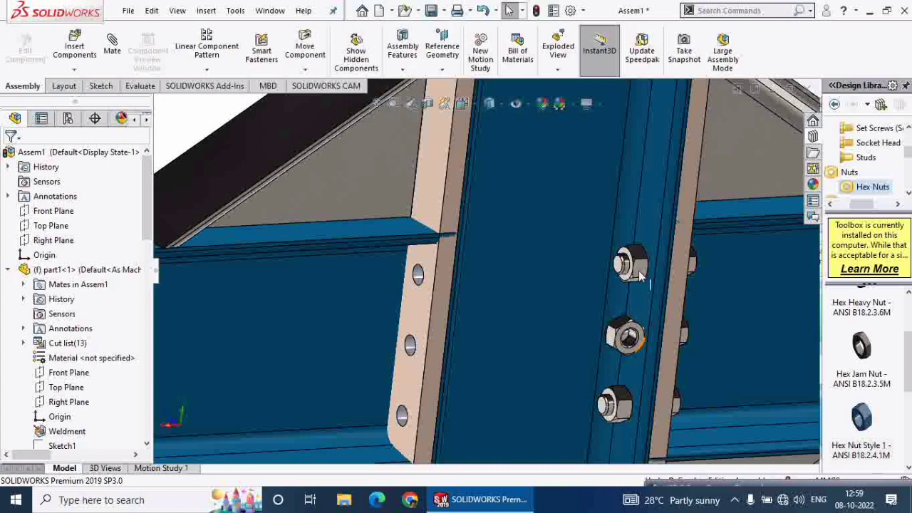
pyautogui.click(112, 45)
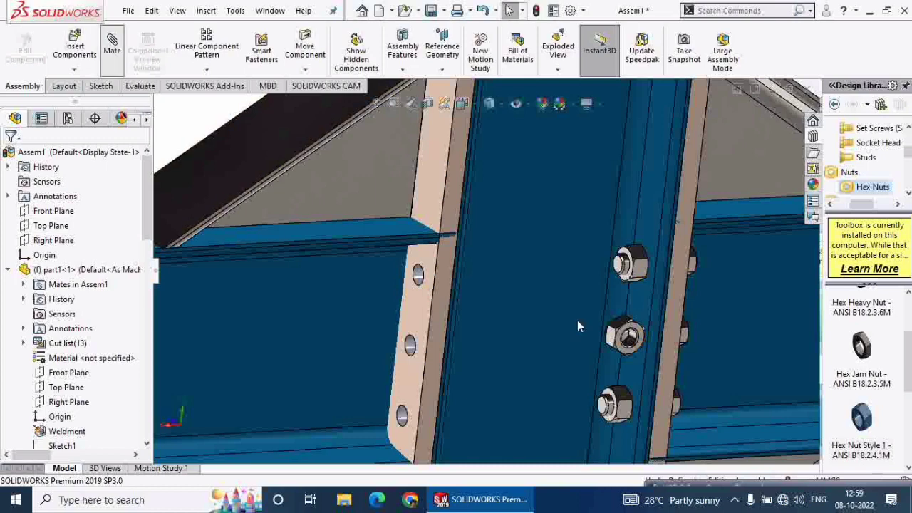
# Make the middle nut concentric with its flange screw edge.
pyautogui.click(633, 345)
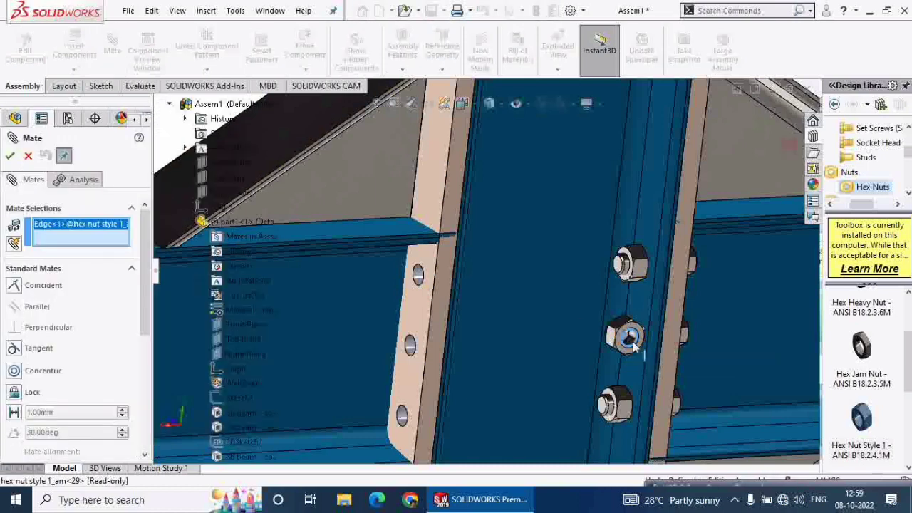
pyautogui.rightClick(81, 226)
pyautogui.click(108, 236)
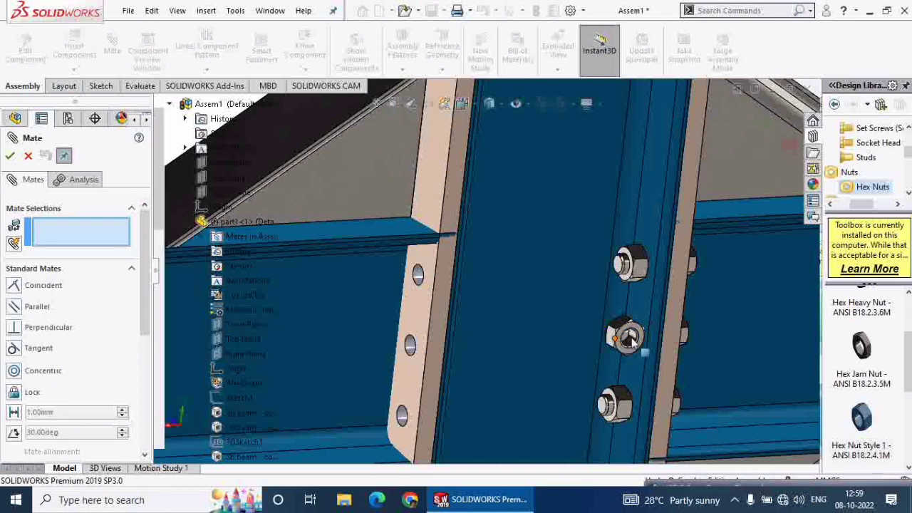
pyautogui.click(627, 339)
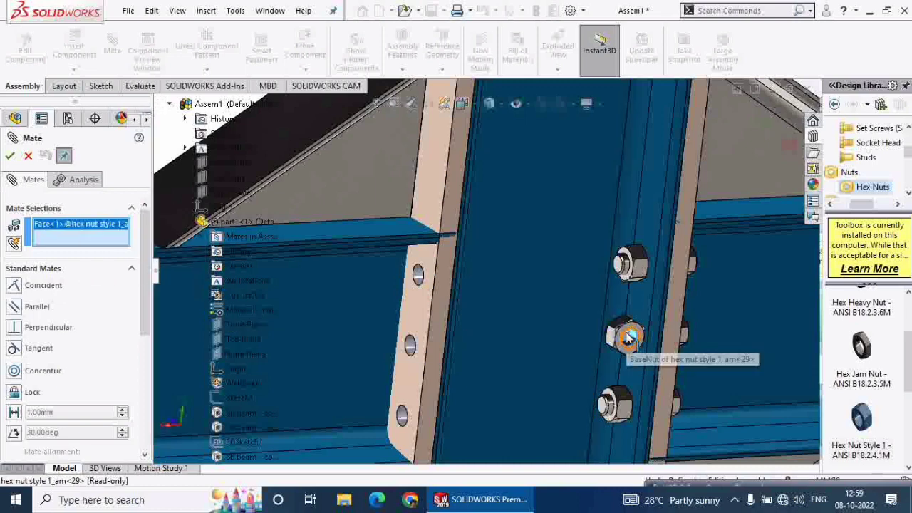
pyautogui.moveTo(627, 339)
pyautogui.mouseDown(button='middle')
pyautogui.moveTo(645, 345)
pyautogui.moveTo(625, 338)
pyautogui.mouseUp(button='middle')
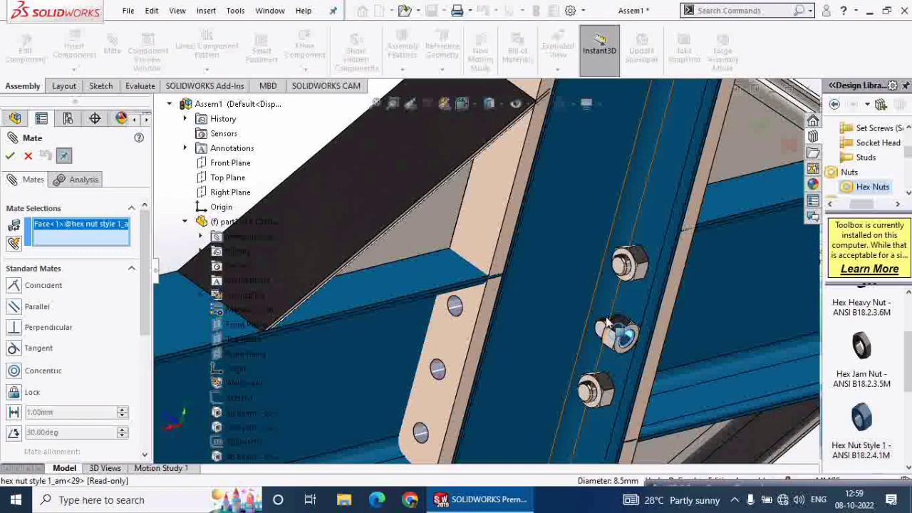
pyautogui.click(620, 334)
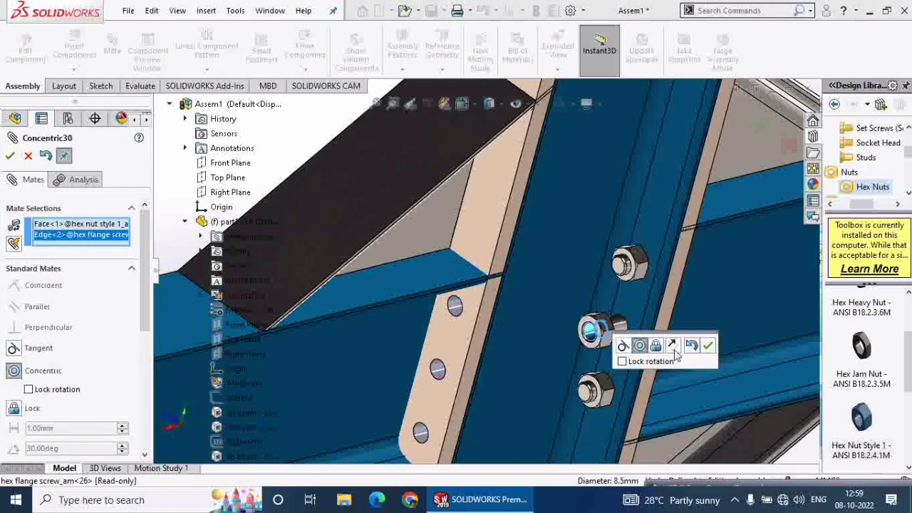
pyautogui.click(709, 345)
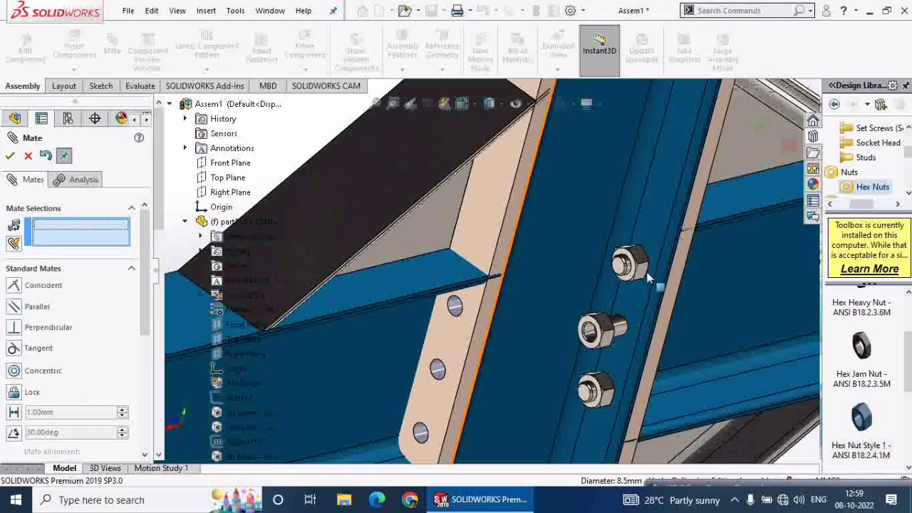
# Hold the middle nut 16 mm off the plate face with a distance mate.
pyautogui.moveTo(636, 274); pyautogui.dragTo(652, 358, button='middle')
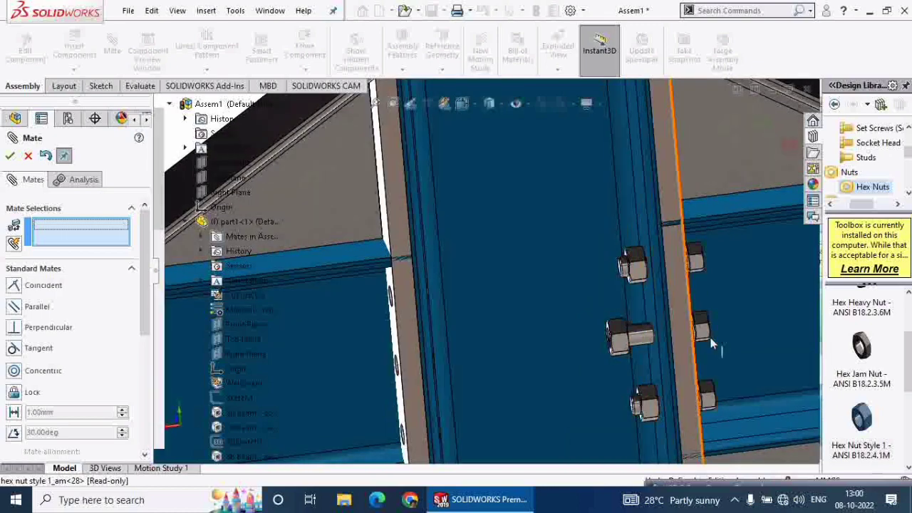
pyautogui.moveTo(691, 342); pyautogui.dragTo(669, 319, button='middle')
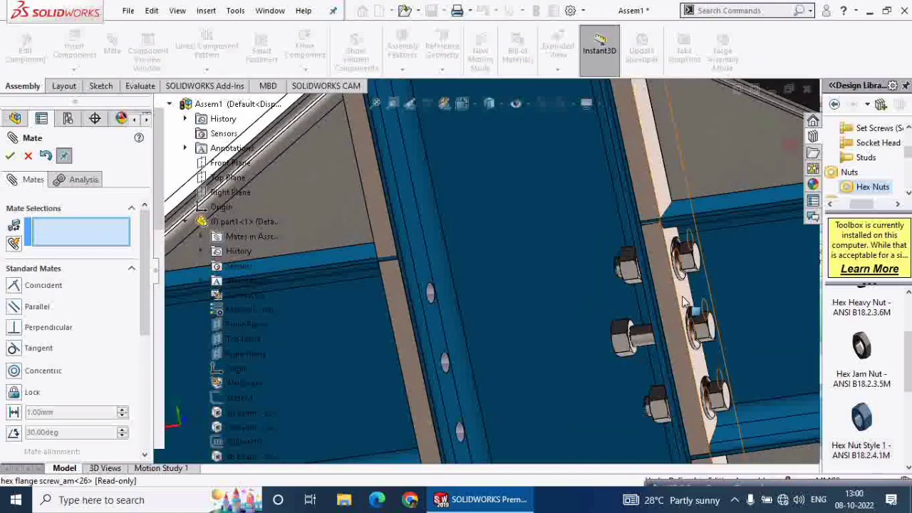
pyautogui.click(668, 317)
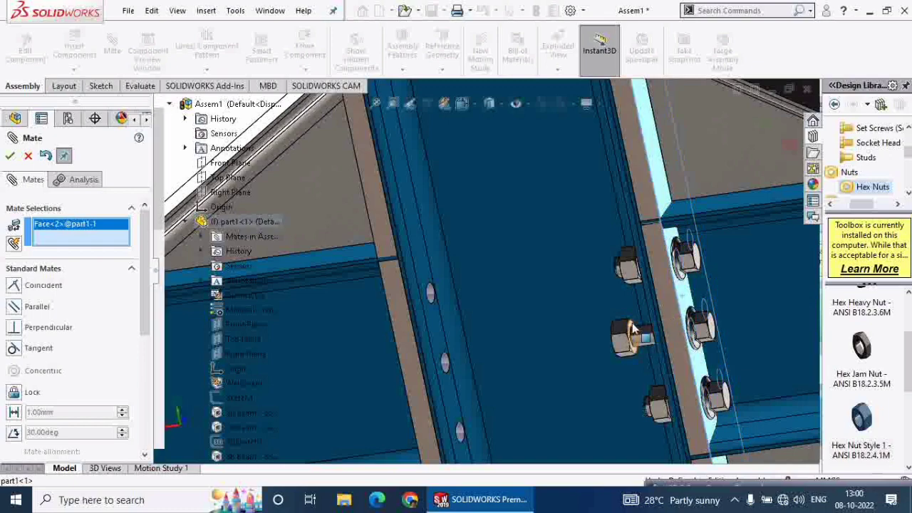
pyautogui.moveTo(632, 329); pyautogui.dragTo(609, 325, button='middle')
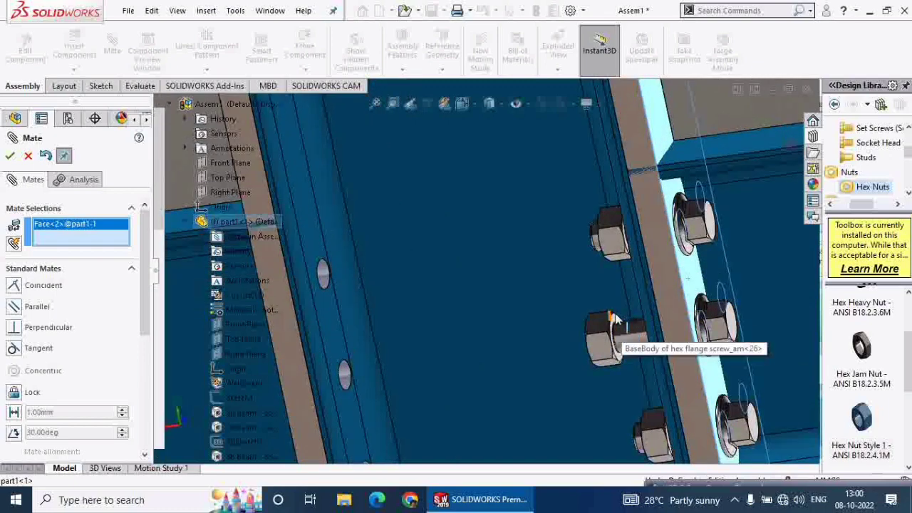
pyautogui.click(613, 323)
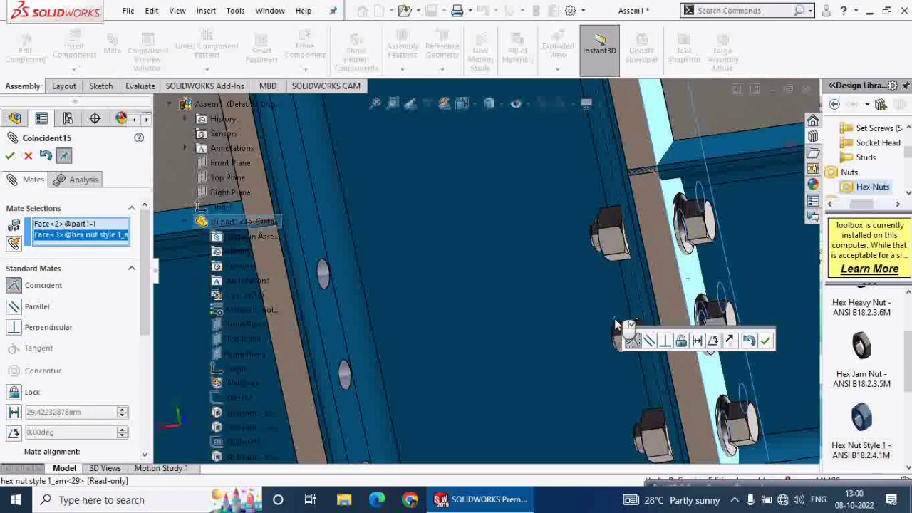
pyautogui.click(697, 341)
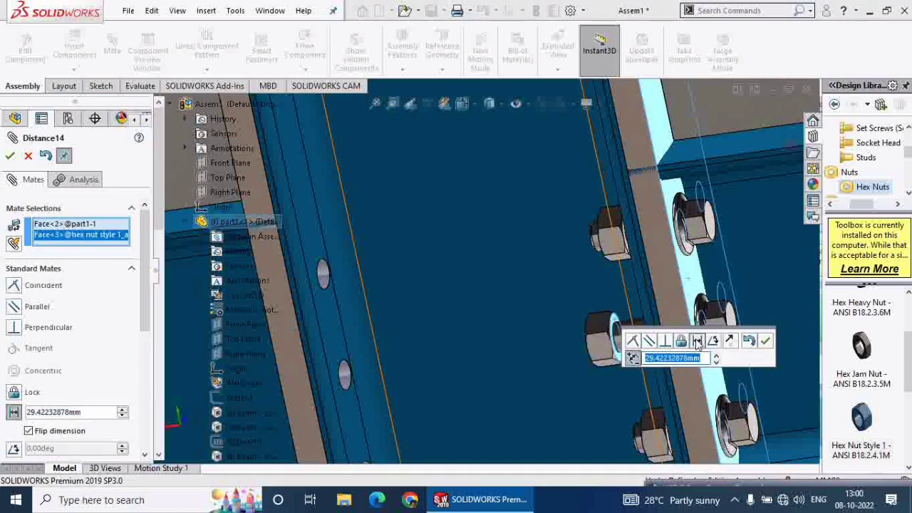
pyautogui.write('16')
pyautogui.press('Return')
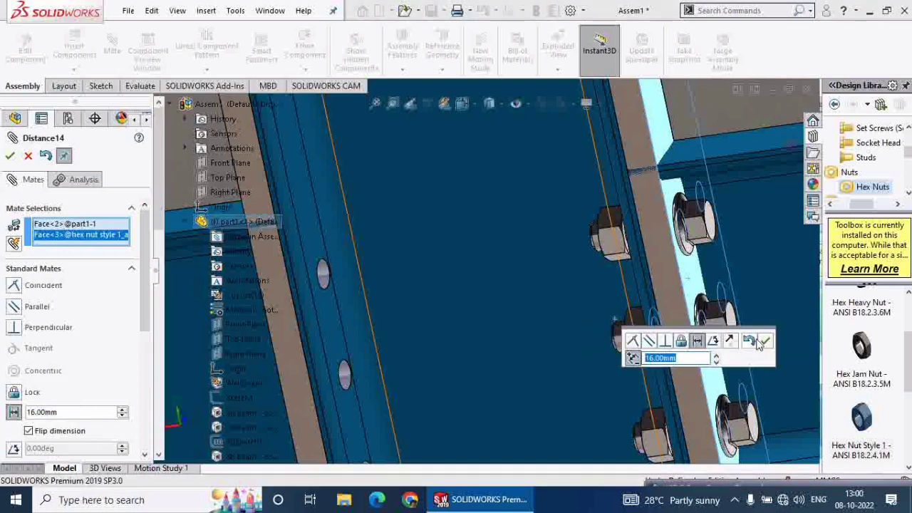
pyautogui.click(764, 341)
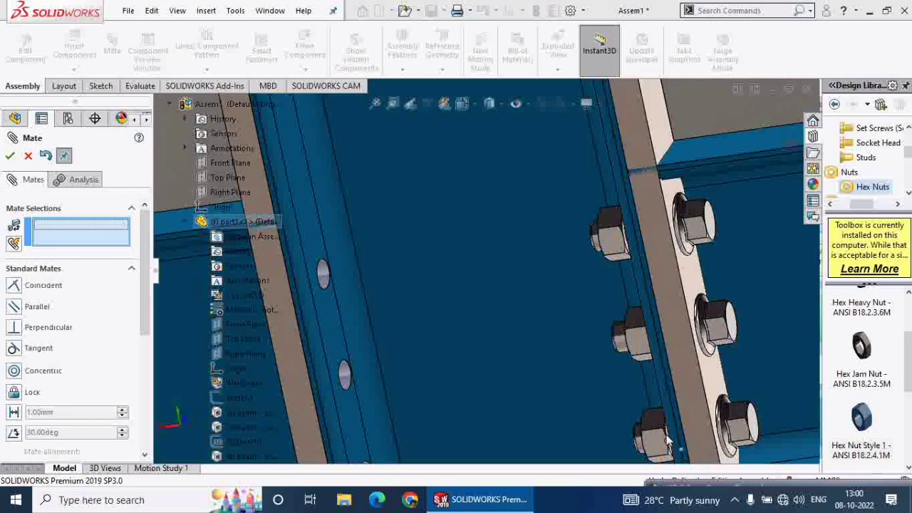
pyautogui.click(10, 156)
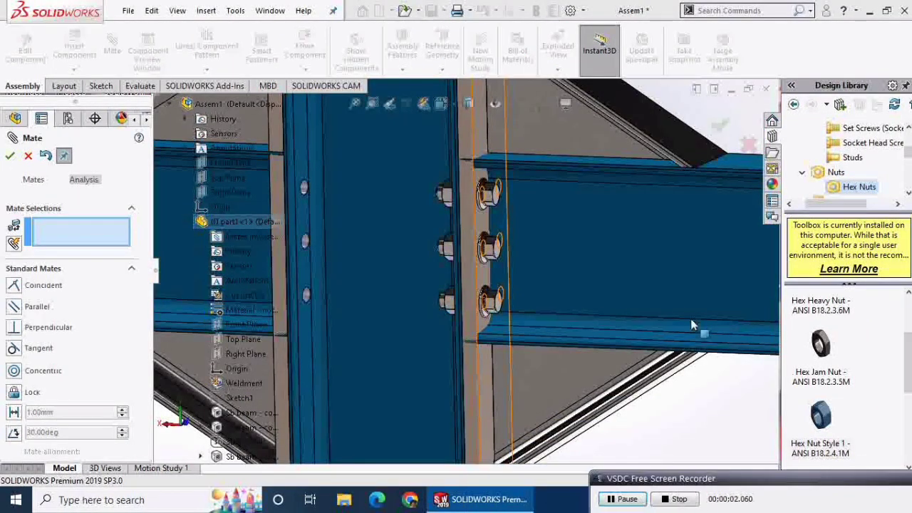
# Close the Mate PropertyManager and scroll the FeatureManager tree back to the top.
pyautogui.moveTo(690, 325); pyautogui.dragTo(495, 198, button='middle')
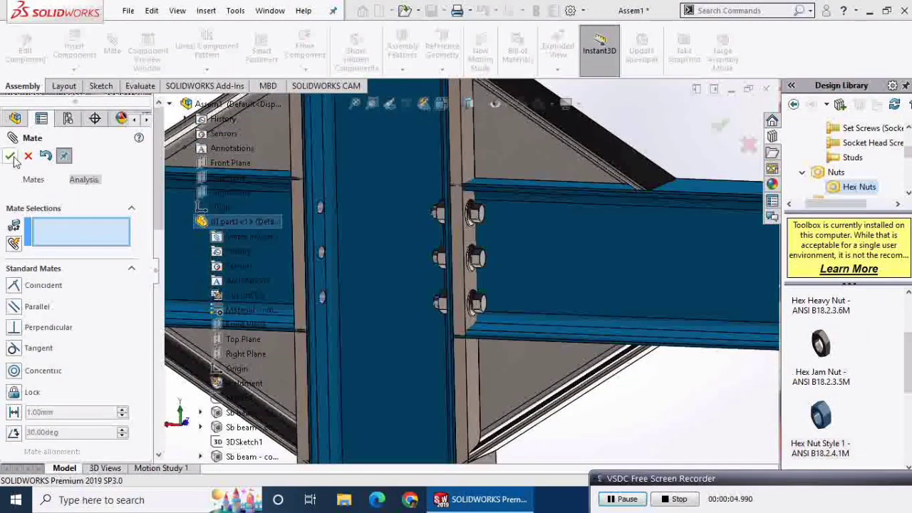
pyautogui.click(12, 158)
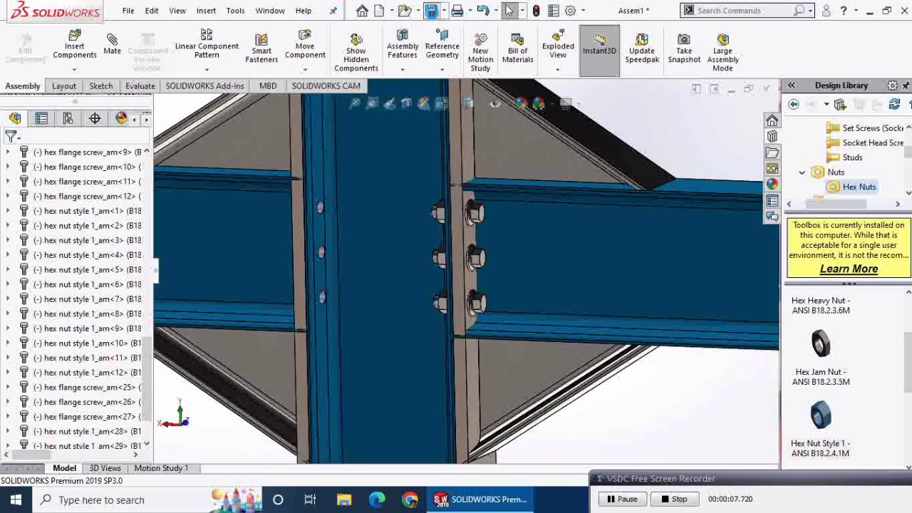
pyautogui.scroll(5, 132, 202)
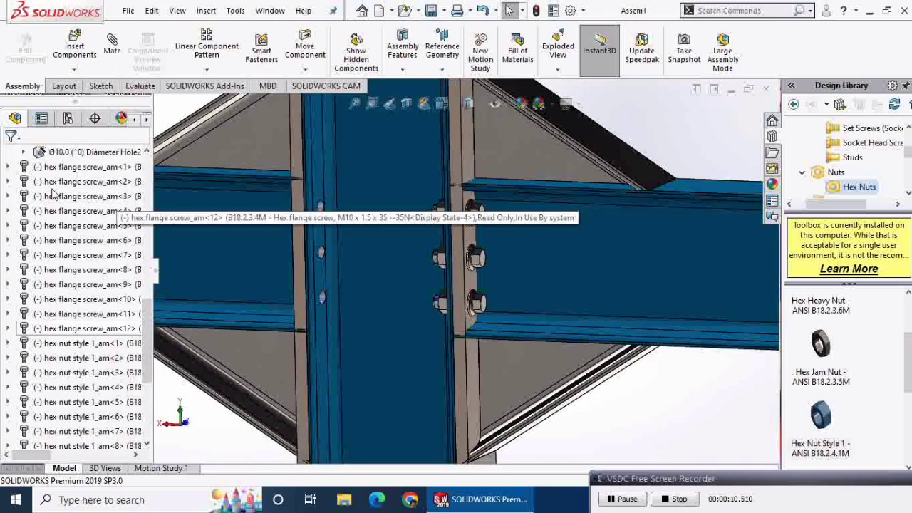
pyautogui.scroll(5, 92, 196)
pyautogui.scroll(5, 54, 189)
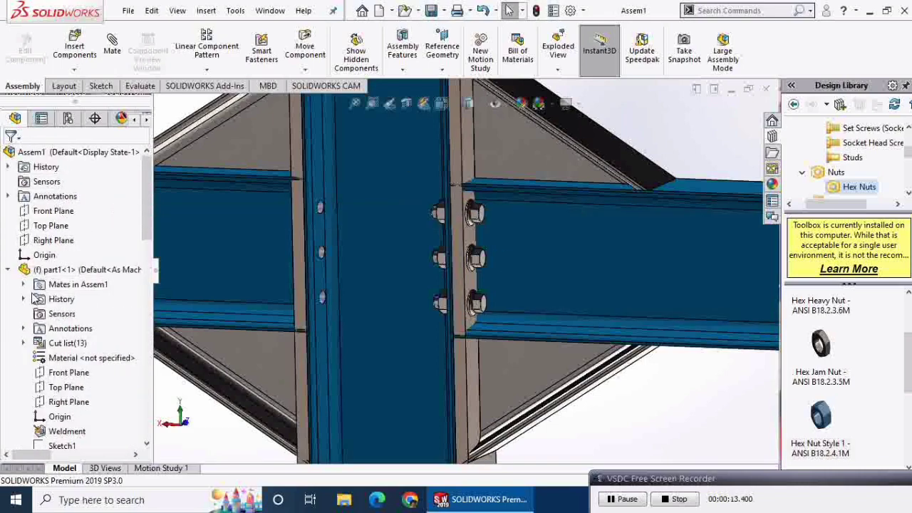
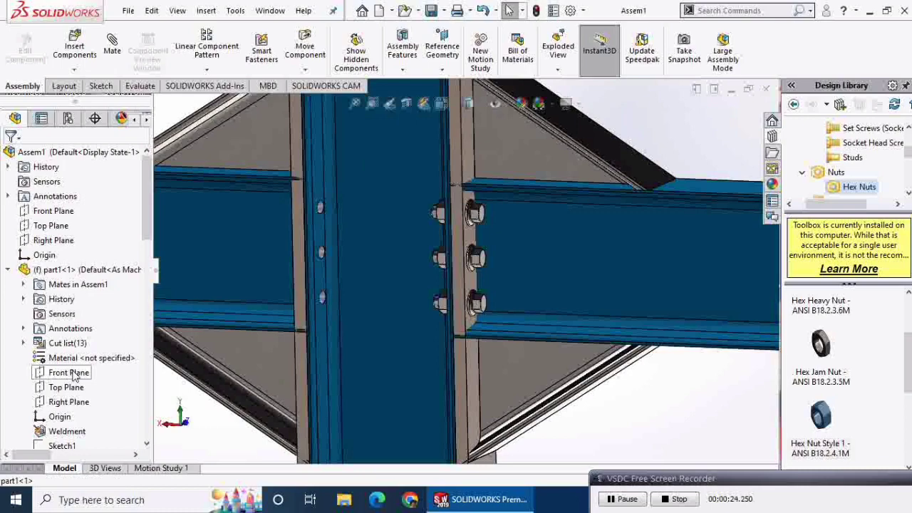
# Select part1's Front Plane as the mirror reference and switch to the front view of the joint.
pyautogui.click(69, 373)
pyautogui.moveTo(586, 342); pyautogui.dragTo(617, 352, button='middle')
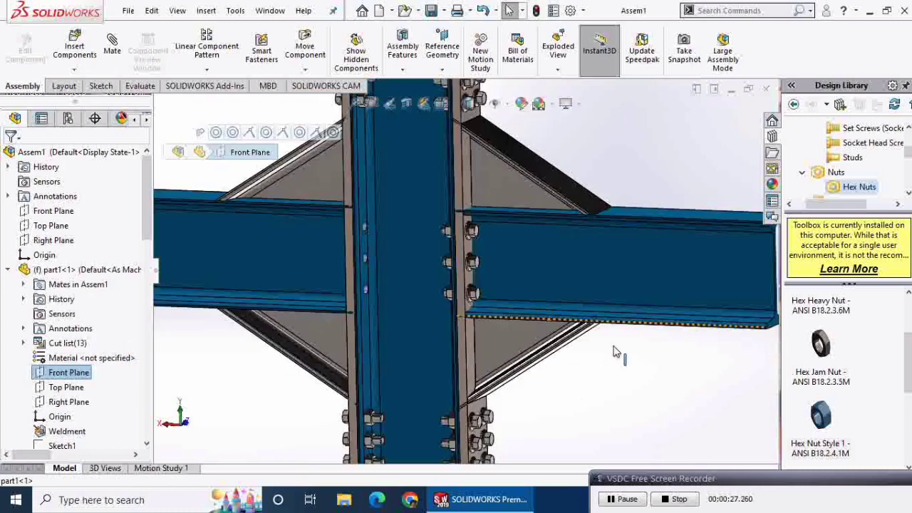
pyautogui.hotkey('ctrl', '8')
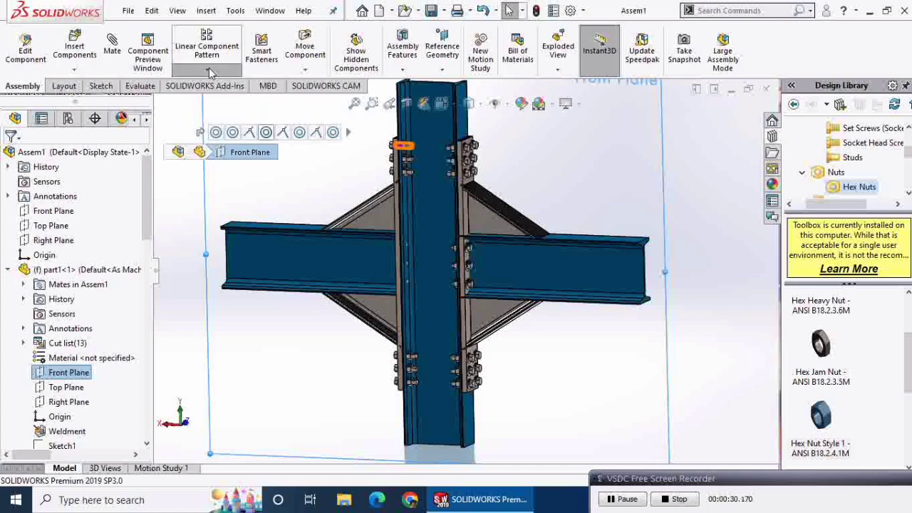
pyautogui.click(210, 72)
# Mirror the three hex flange screws and three hex nuts across the Front Plane to the opposite beam connection.
pyautogui.click(230, 182)
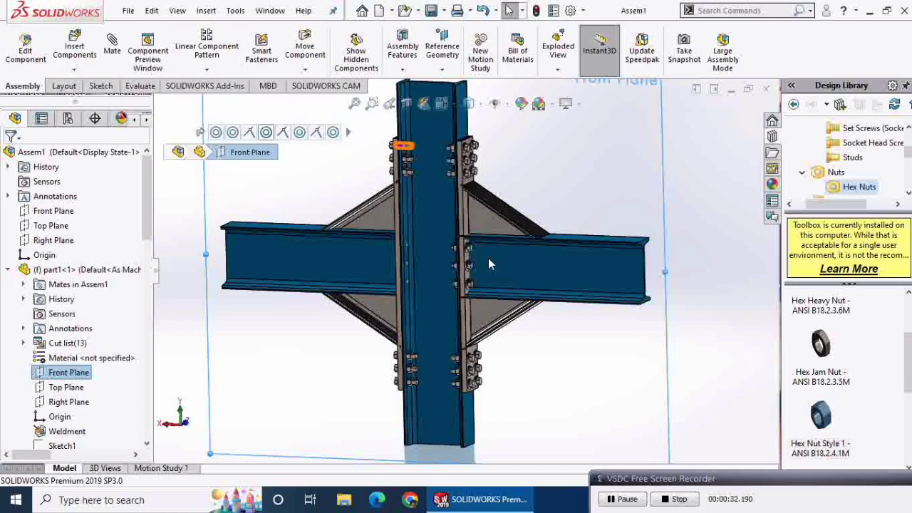
pyautogui.scroll(-2, 470, 258)
pyautogui.click(450, 250)
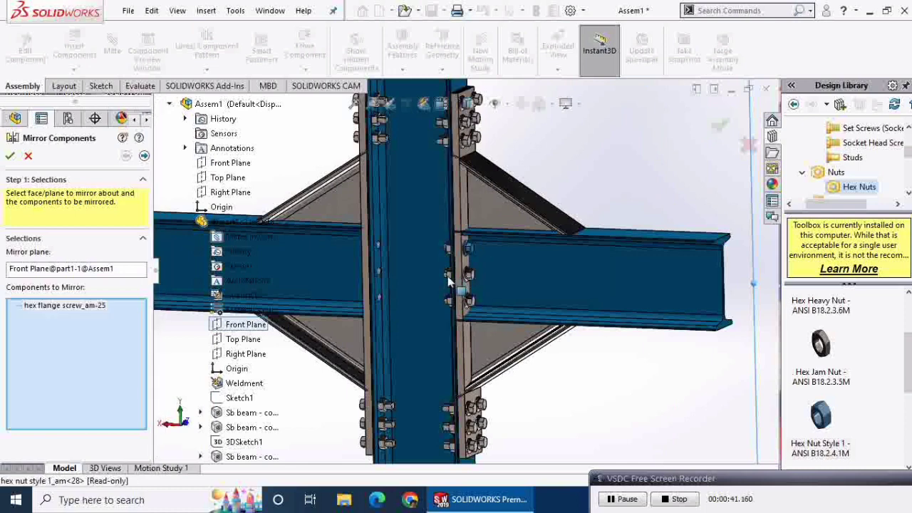
pyautogui.click(450, 282)
pyautogui.click(468, 274)
pyautogui.click(470, 294)
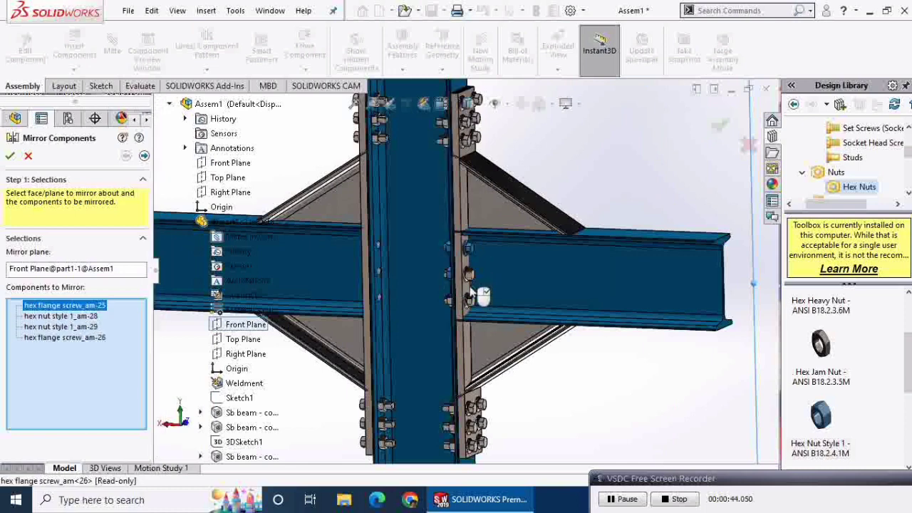
pyautogui.click(469, 305)
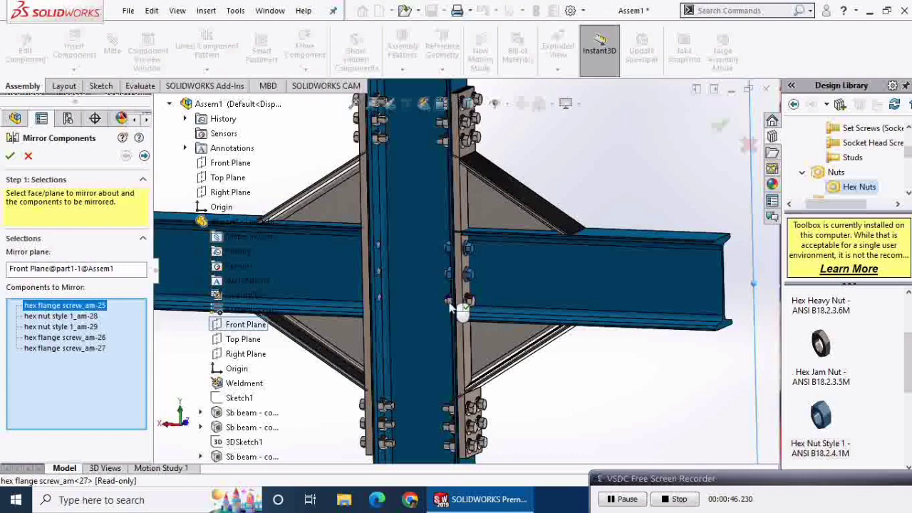
pyautogui.click(475, 403)
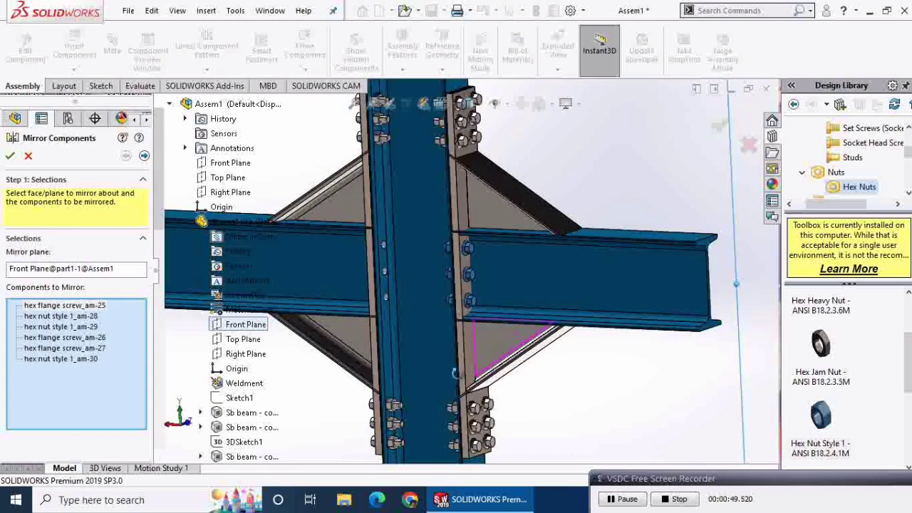
pyautogui.moveTo(474, 403); pyautogui.dragTo(398, 385, button='middle')
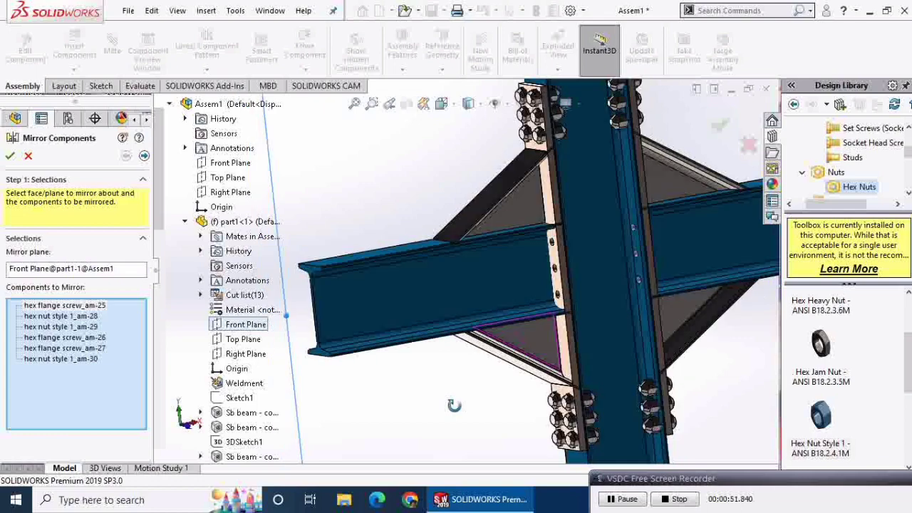
pyautogui.click(144, 156)
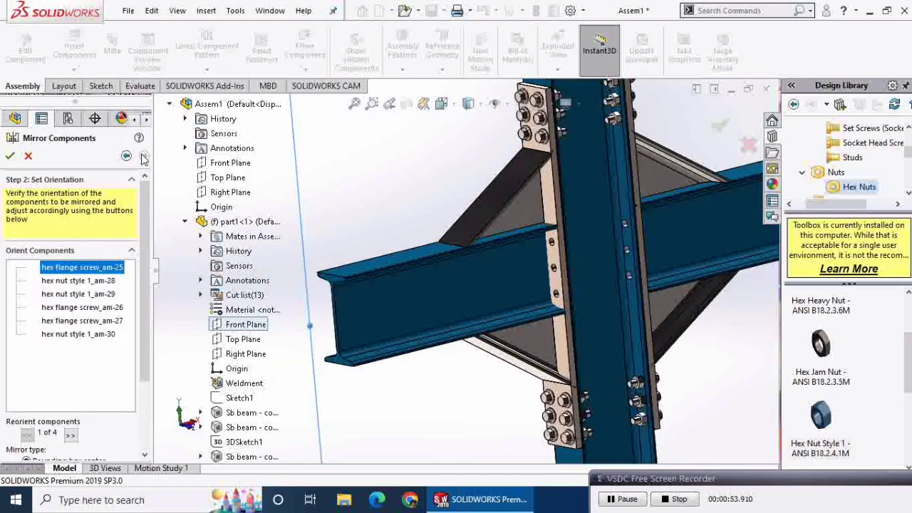
pyautogui.click(10, 155)
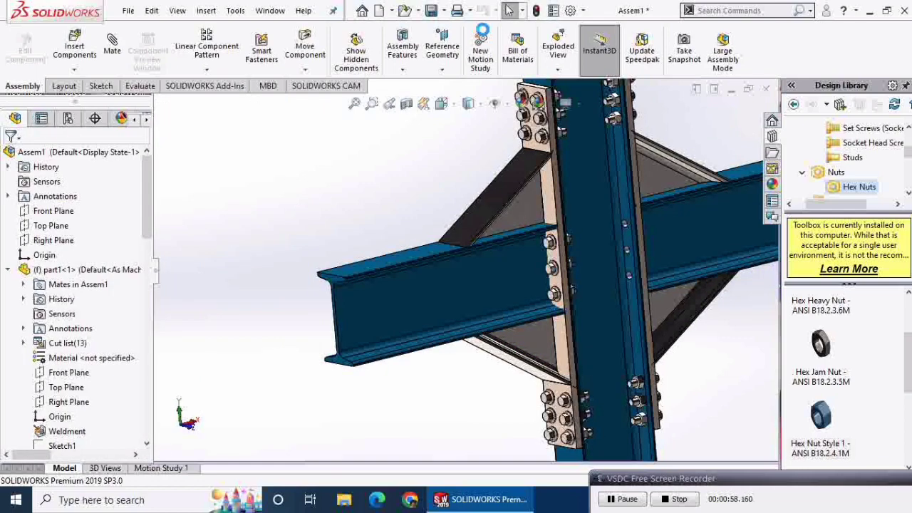
# Save Assem1 and scroll the design tree down to MirrorComponent2.
pyautogui.click(431, 12)
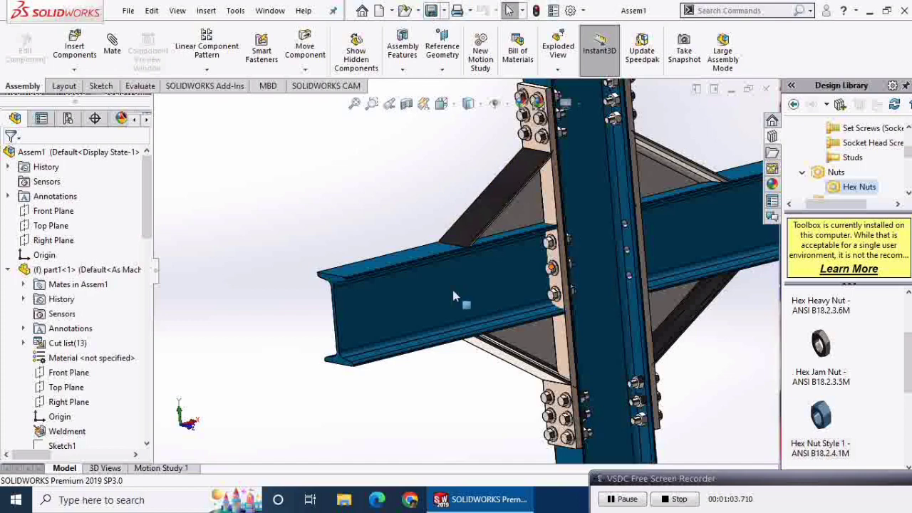
pyautogui.scroll(-4, 92, 392)
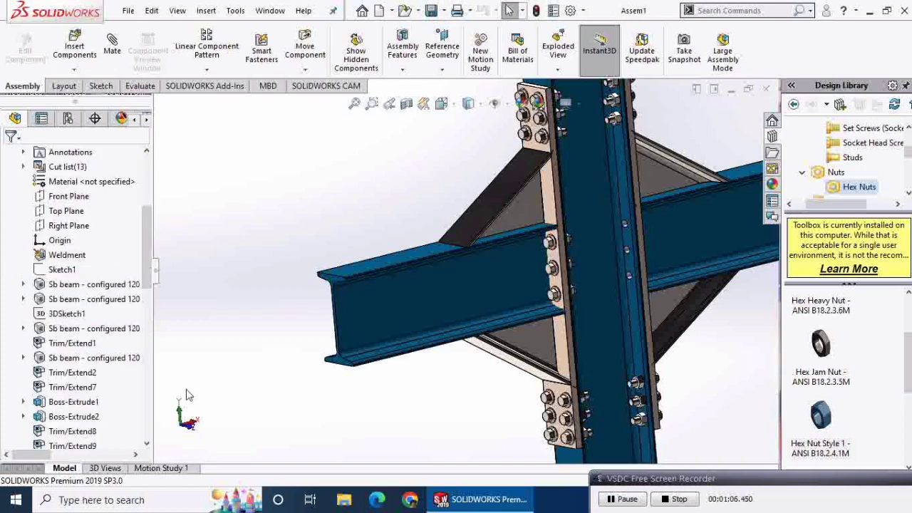
pyautogui.scroll(-6, 146, 421)
pyautogui.scroll(-5, 146, 426)
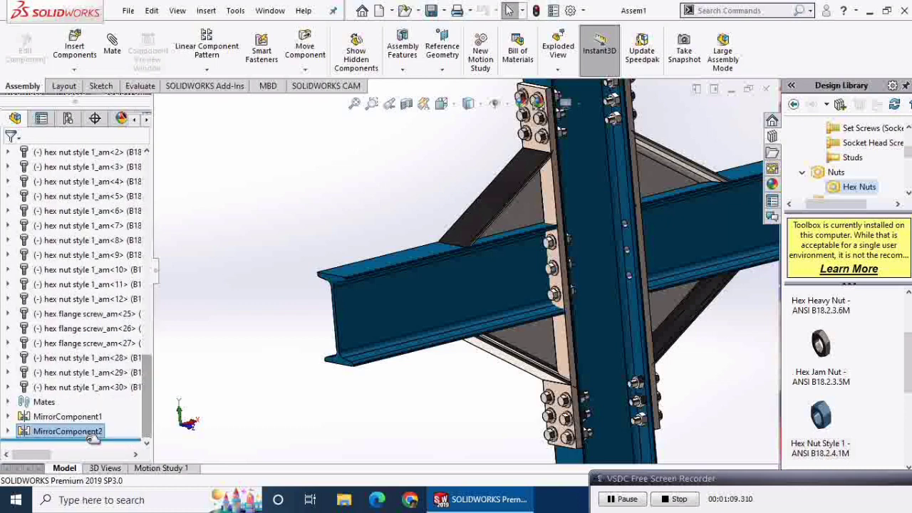
# Create MirrorComponent3, copying the flange screws and hex nuts across part1's Right Plane.
pyautogui.click(203, 74)
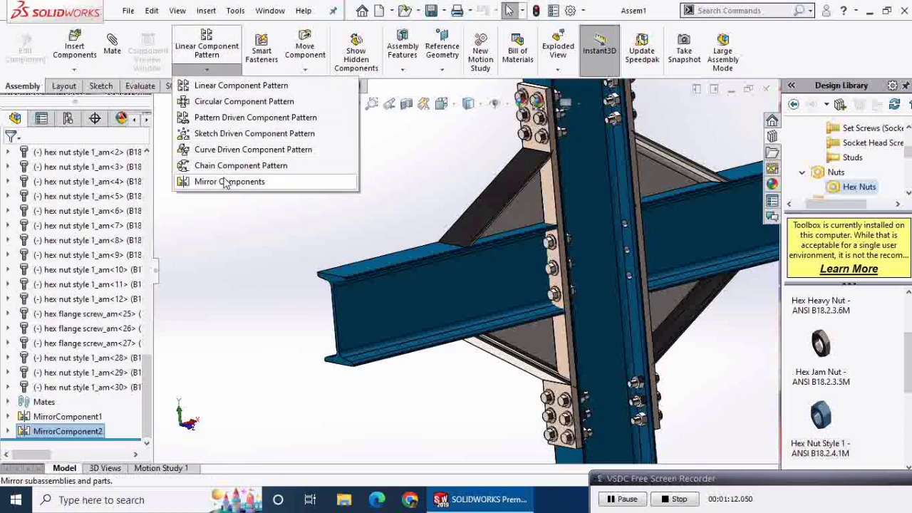
pyautogui.click(225, 182)
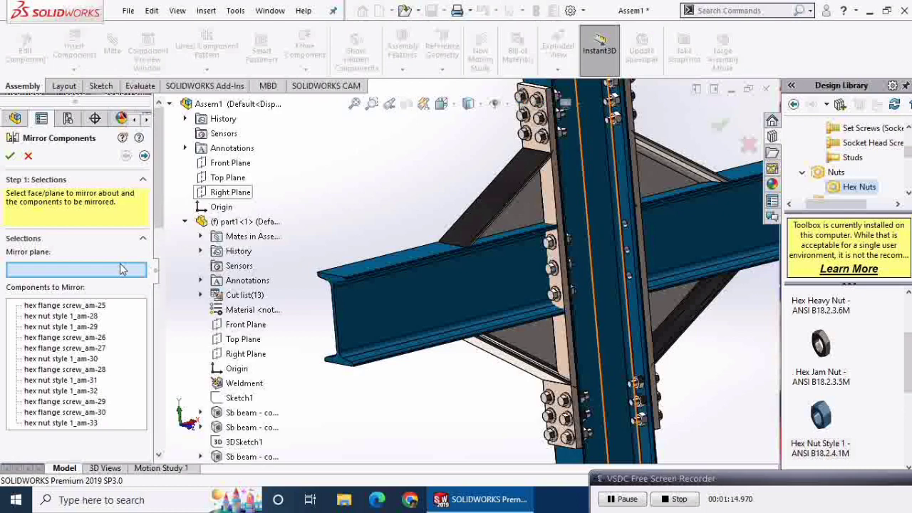
pyautogui.click(255, 355)
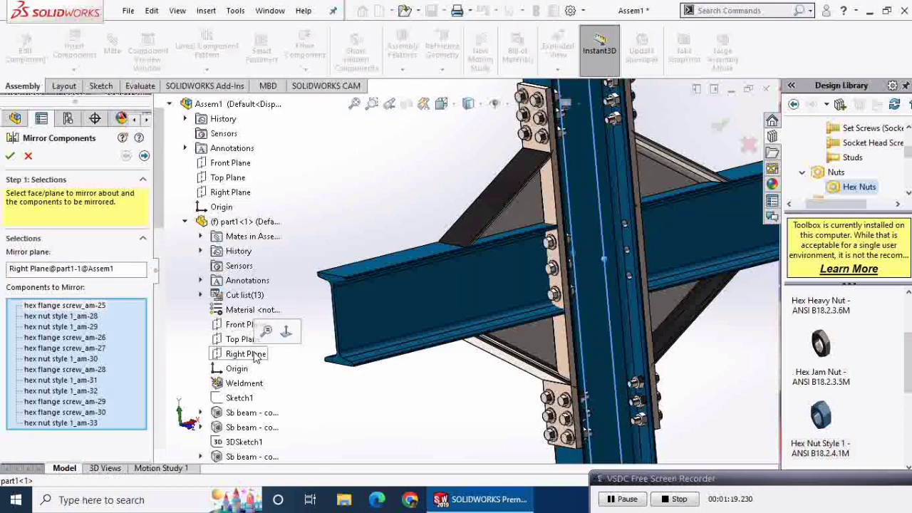
pyautogui.click(144, 156)
pyautogui.click(10, 155)
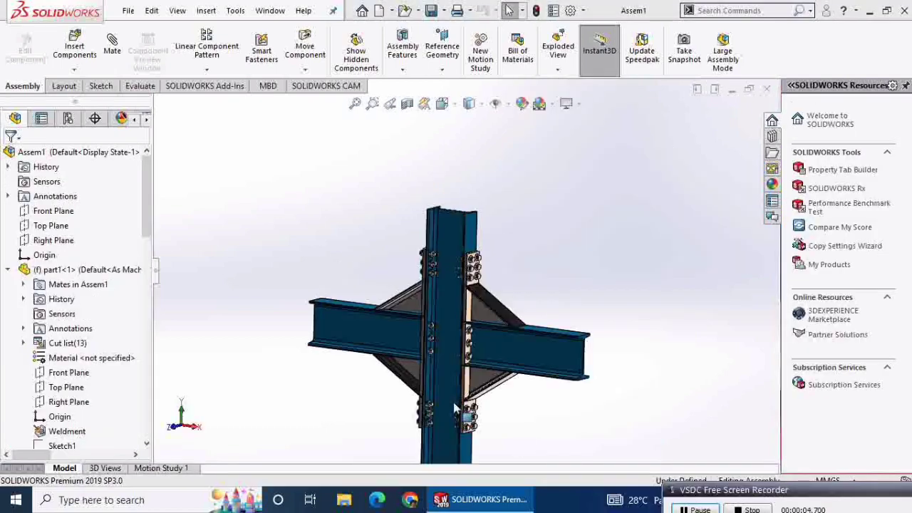
# Orbit and zoom the finished joint, viewing it from a near-side angle and then a tilted angle.
pyautogui.moveTo(454, 408)
pyautogui.mouseDown(button='middle')
pyautogui.moveTo(506, 352)
pyautogui.moveTo(360, 357)
pyautogui.moveTo(283, 382)
pyautogui.mouseUp(button='middle')
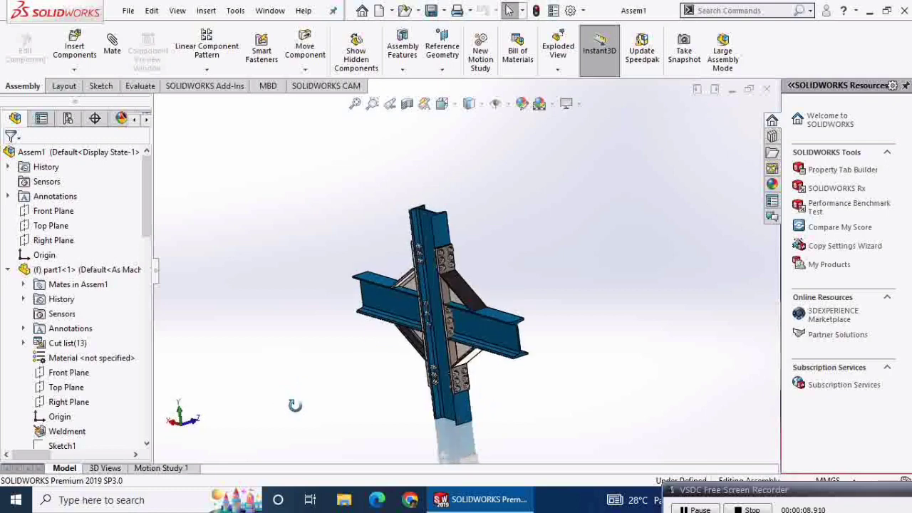
pyautogui.moveTo(478, 364)
pyautogui.mouseDown(button='middle')
pyautogui.moveTo(266, 420)
pyautogui.moveTo(387, 363)
pyautogui.moveTo(531, 387)
pyautogui.moveTo(480, 392)
pyautogui.moveTo(510, 463)
pyautogui.moveTo(463, 463)
pyautogui.moveTo(427, 423)
pyautogui.moveTo(304, 458)
pyautogui.mouseUp(button='middle')
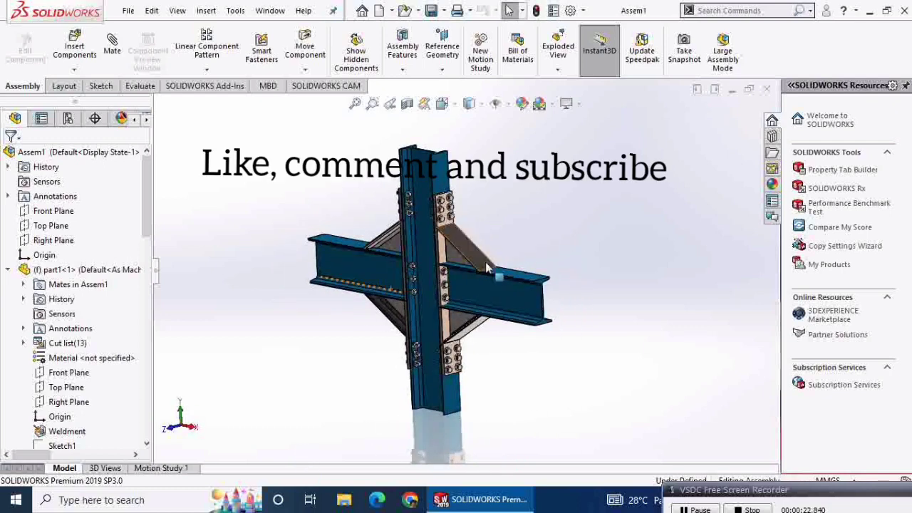
pyautogui.scroll(-3, 485, 262)
pyautogui.moveTo(488, 281)
pyautogui.mouseDown(button='middle')
pyautogui.moveTo(315, 395)
pyautogui.moveTo(332, 296)
pyautogui.moveTo(315, 299)
pyautogui.moveTo(428, 303)
pyautogui.moveTo(399, 346)
pyautogui.moveTo(409, 365)
pyautogui.mouseUp(button='middle')
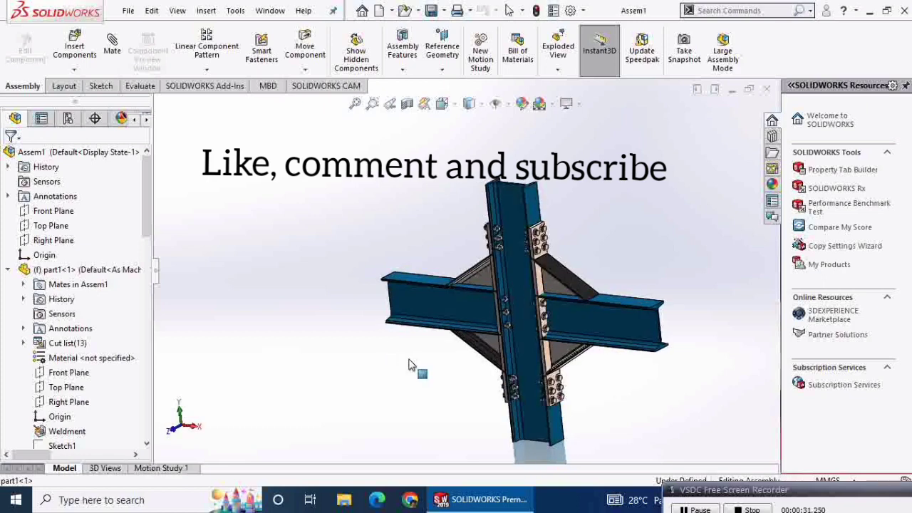